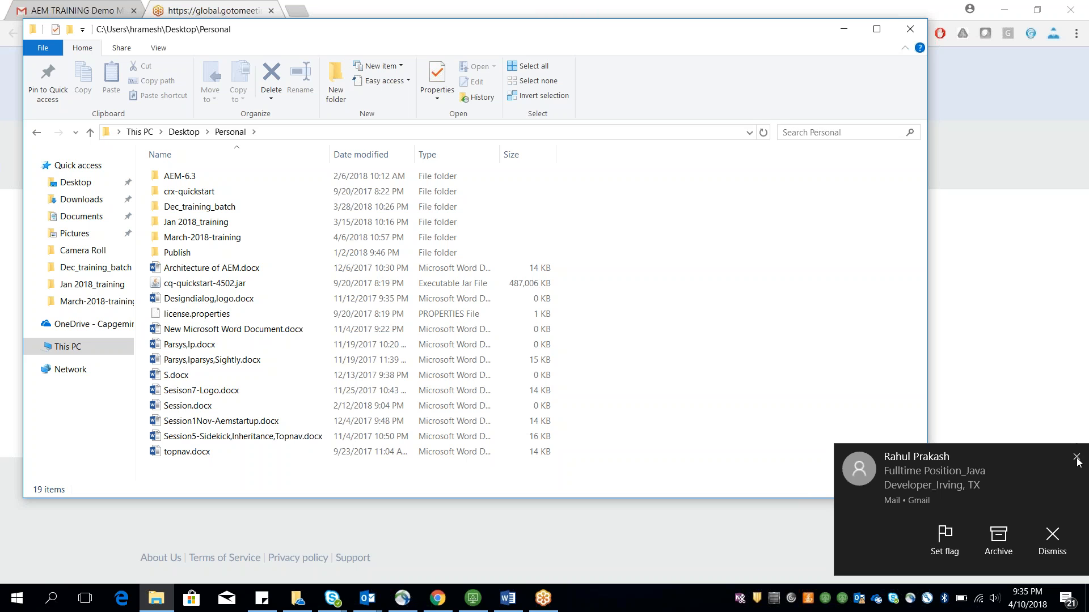
{"action": "left_click", "coordinate": [1077, 459]}
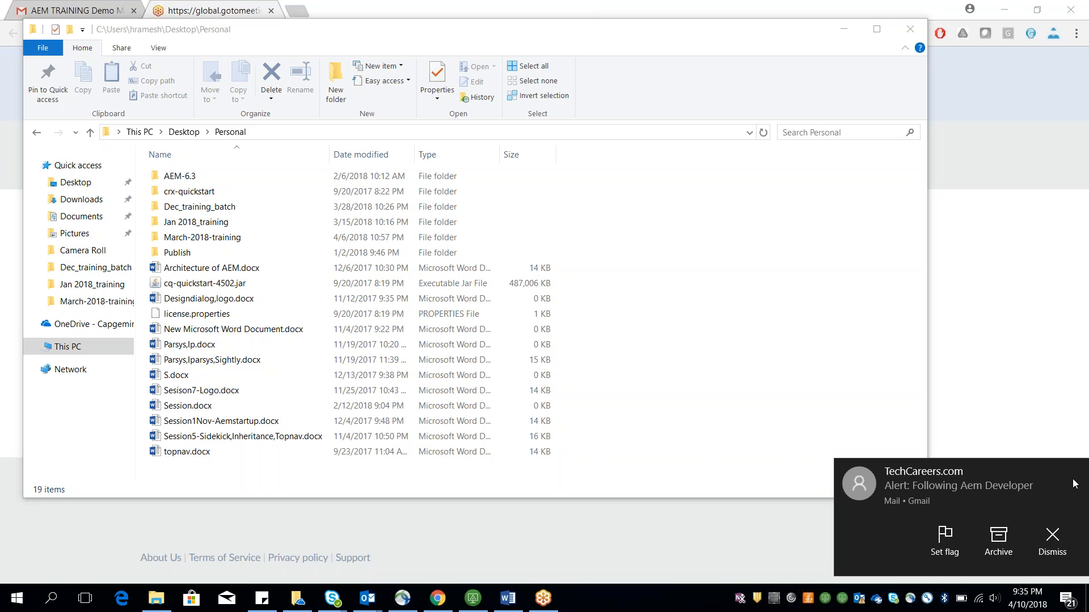
{"action": "left_click", "coordinate": [1073, 483]}
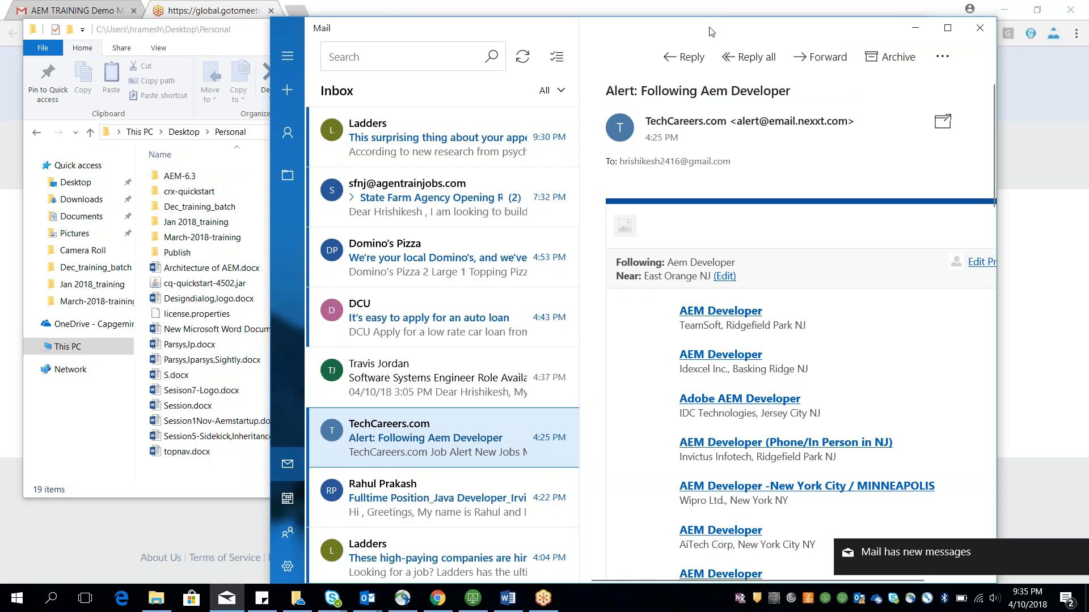
{"action": "left_click_drag", "start_coordinate": [710, 27], "coordinate": [437, 56]}
{"action": "left_click", "coordinate": [638, 58]}
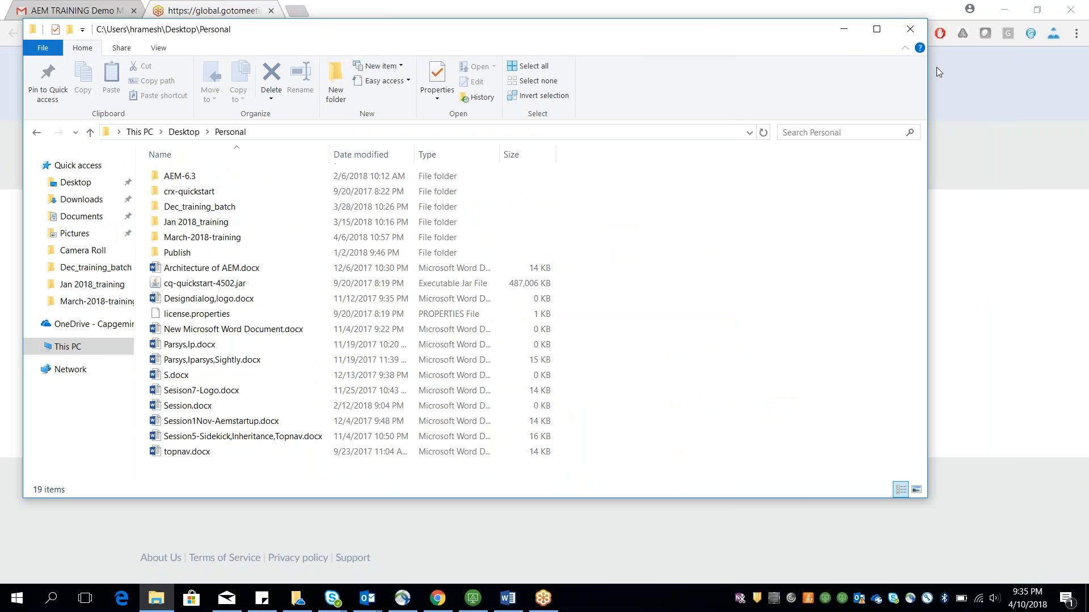
{"action": "left_click", "coordinate": [1031, 93]}
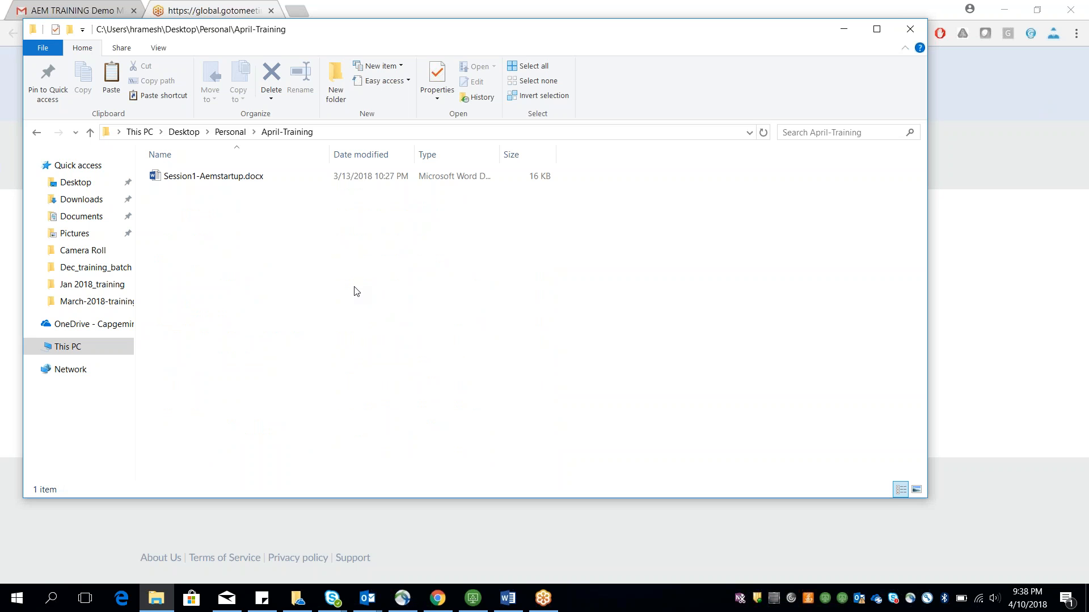
Step: Open the 6.2author folder inside Personal\Jan 2018_training
{"action": "left_click", "coordinate": [37, 133]}
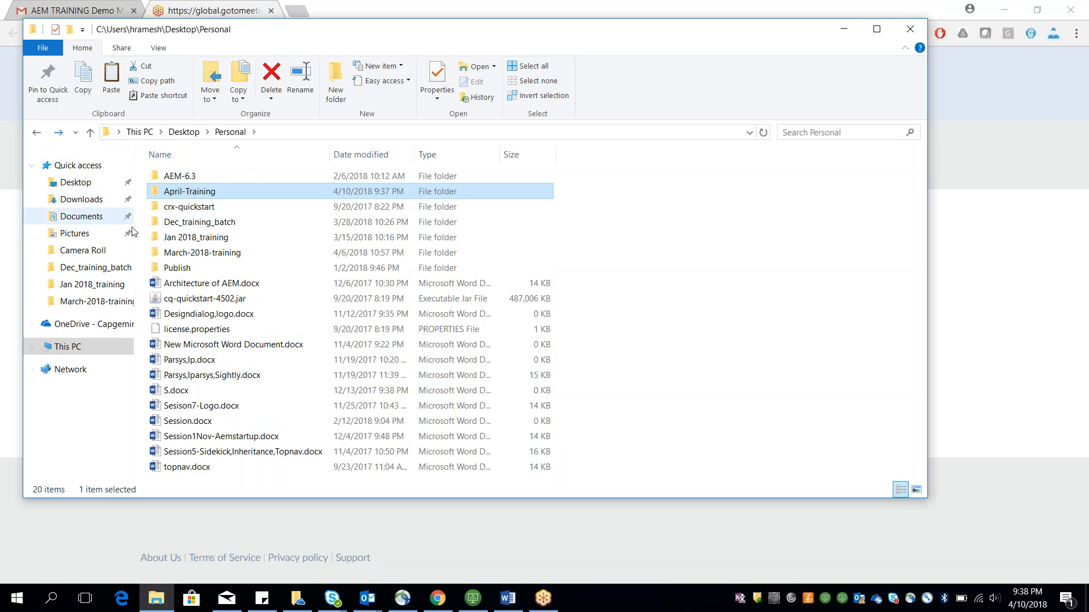
{"action": "double_click", "coordinate": [170, 237]}
{"action": "double_click", "coordinate": [173, 177]}
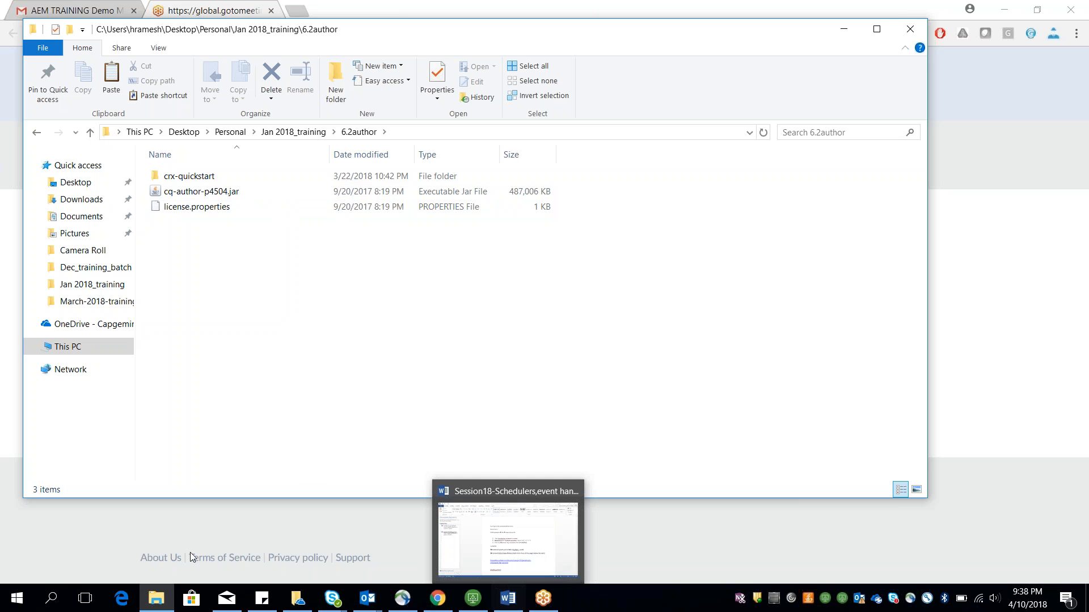
Step: Launch Paint by searching for mspaint from the Start menu
{"action": "left_click", "coordinate": [17, 599]}
{"action": "type", "text": "mspaint"}
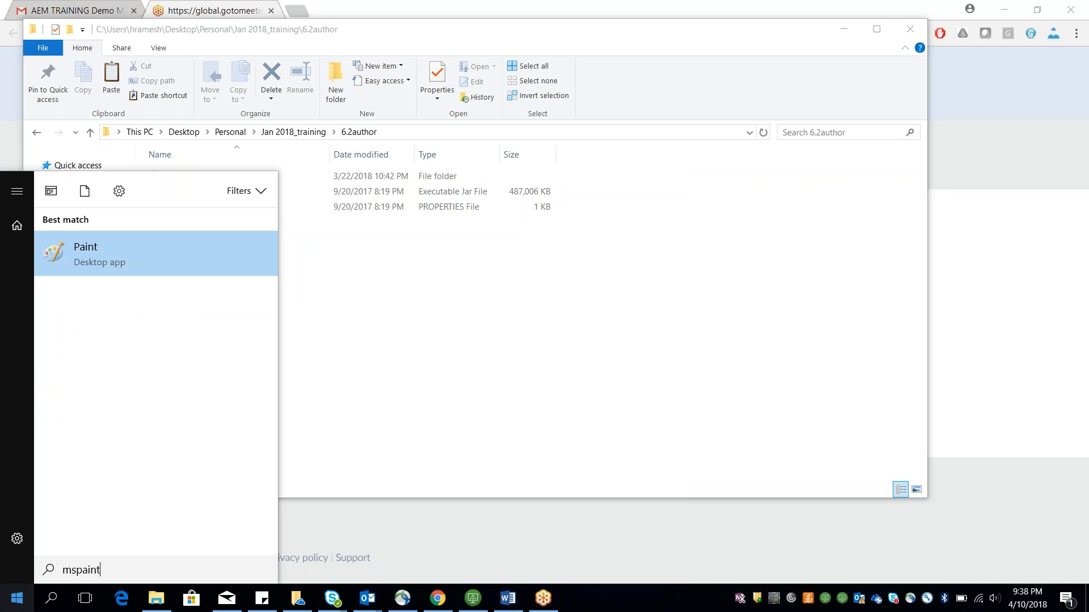
{"action": "key", "text": "Return"}
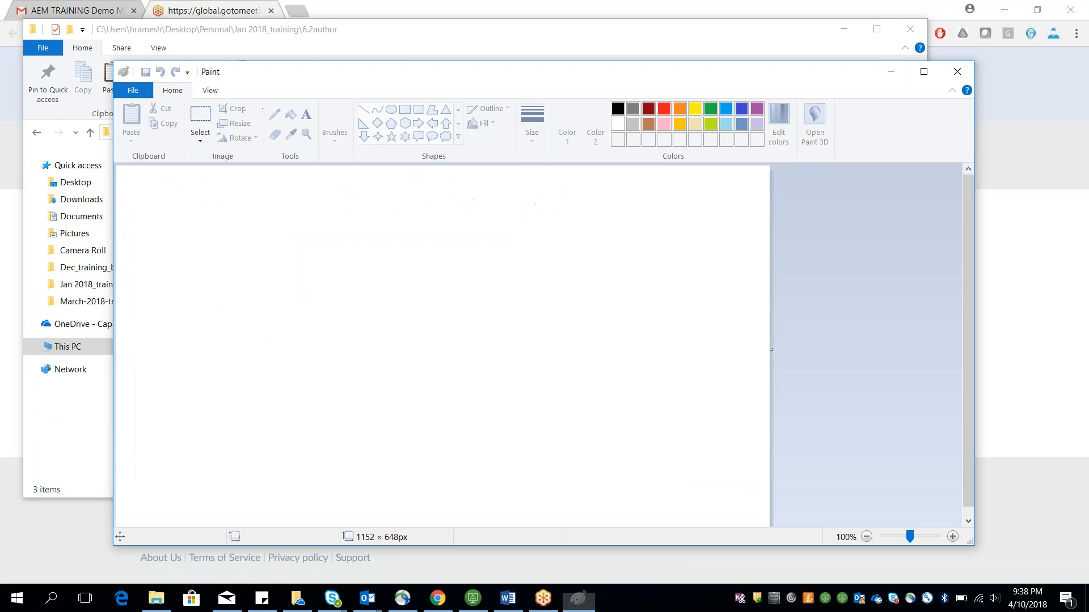
Step: With the Pencil, sketch a vertical divider line, a V box with an arrow pointing left, and a P mark
{"action": "left_click", "coordinate": [274, 114]}
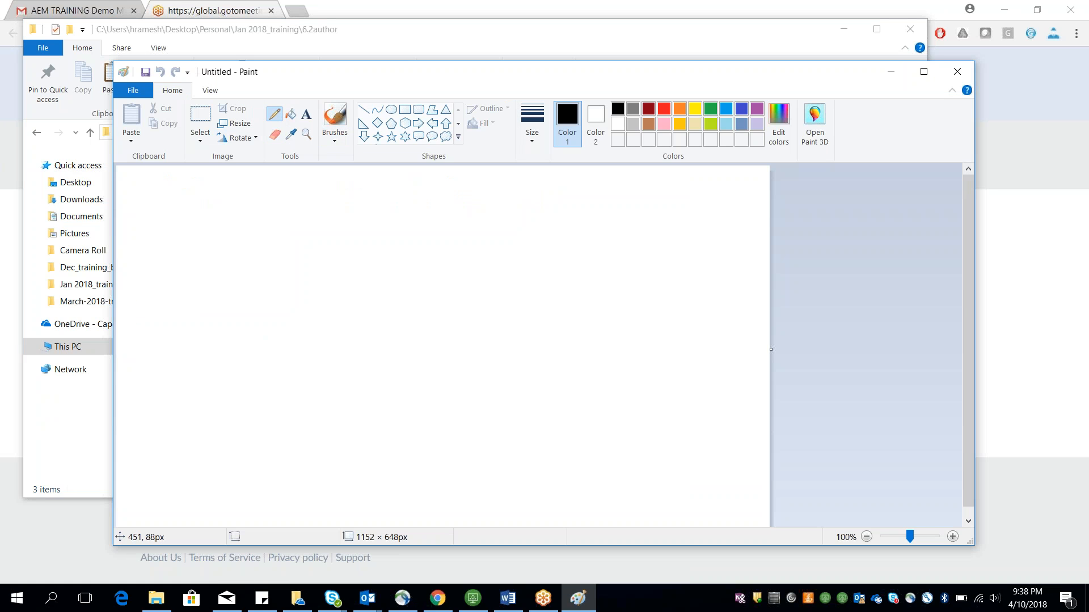
{"action": "left_click_drag", "start_coordinate": [408, 190], "coordinate": [428, 373]}
{"action": "mouse_move", "coordinate": [632, 235]}
{"action": "left_mouse_down"}
{"action": "mouse_move", "coordinate": [652, 233]}
{"action": "mouse_move", "coordinate": [666, 257]}
{"action": "mouse_move", "coordinate": [660, 228]}
{"action": "mouse_move", "coordinate": [614, 254]}
{"action": "mouse_move", "coordinate": [538, 267]}
{"action": "mouse_move", "coordinate": [558, 286]}
{"action": "left_mouse_up"}
{"action": "left_click_drag", "start_coordinate": [461, 265], "coordinate": [464, 264]}
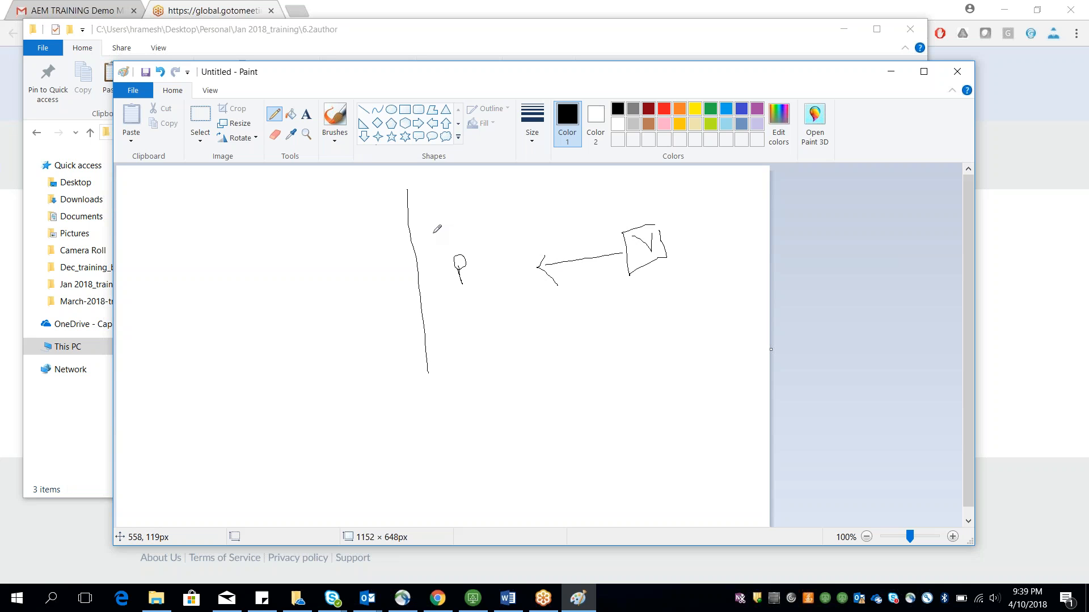
Step: Label the sketch with AEM, box the P, and add the RO and Edit labels
{"action": "mouse_move", "coordinate": [318, 224]}
{"action": "left_mouse_down"}
{"action": "mouse_move", "coordinate": [338, 187]}
{"action": "mouse_move", "coordinate": [349, 211]}
{"action": "mouse_move", "coordinate": [375, 214]}
{"action": "left_mouse_up"}
{"action": "mouse_move", "coordinate": [441, 249]}
{"action": "left_mouse_down"}
{"action": "mouse_move", "coordinate": [446, 293]}
{"action": "mouse_move", "coordinate": [485, 267]}
{"action": "mouse_move", "coordinate": [476, 247]}
{"action": "mouse_move", "coordinate": [442, 250]}
{"action": "left_mouse_up"}
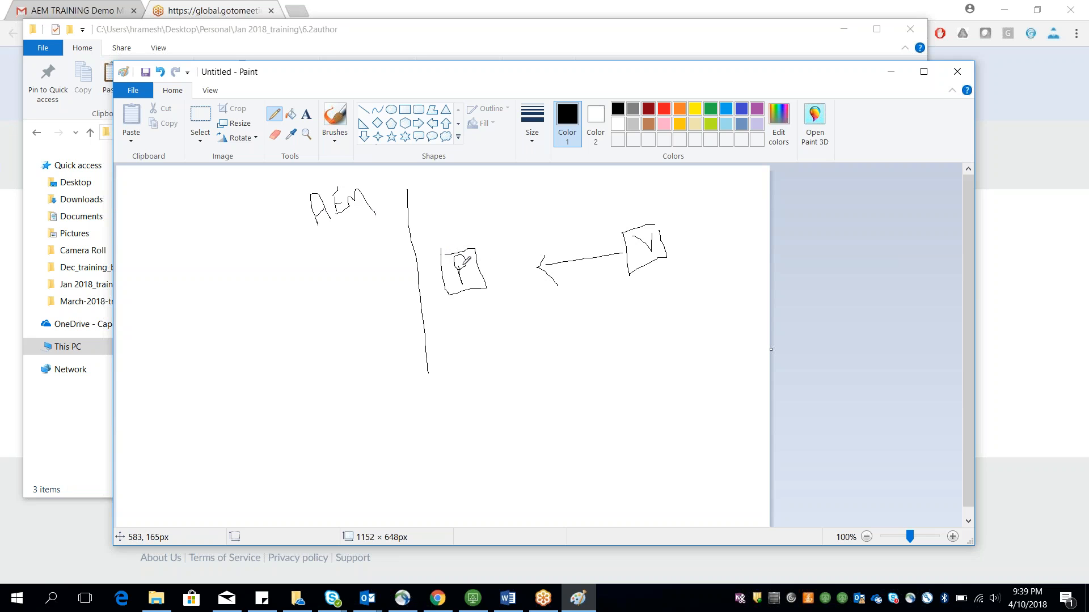
{"action": "mouse_move", "coordinate": [531, 237]}
{"action": "left_mouse_down"}
{"action": "mouse_move", "coordinate": [531, 246]}
{"action": "mouse_move", "coordinate": [526, 232]}
{"action": "mouse_move", "coordinate": [545, 235]}
{"action": "mouse_move", "coordinate": [545, 248]}
{"action": "mouse_move", "coordinate": [562, 241]}
{"action": "mouse_move", "coordinate": [556, 228]}
{"action": "left_mouse_up"}
{"action": "mouse_move", "coordinate": [200, 238]}
{"action": "left_mouse_down"}
{"action": "mouse_move", "coordinate": [201, 254]}
{"action": "mouse_move", "coordinate": [214, 232]}
{"action": "mouse_move", "coordinate": [213, 250]}
{"action": "mouse_move", "coordinate": [244, 233]}
{"action": "left_mouse_up"}
{"action": "left_click", "coordinate": [226, 232]}
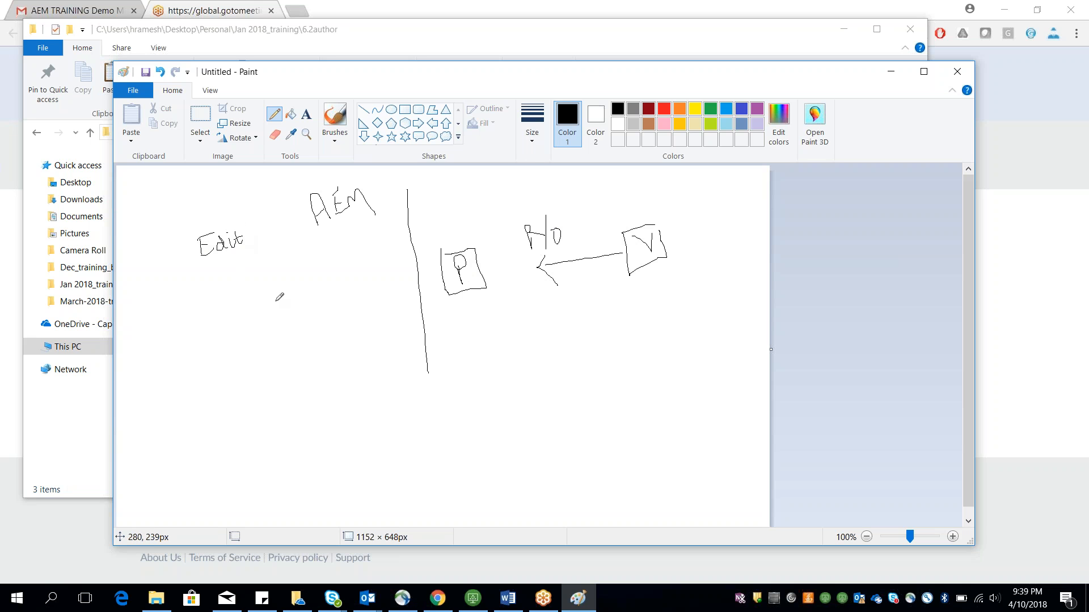
Step: Draw an A box with an arrow to the P box and numbered circles 1 and 2
{"action": "mouse_move", "coordinate": [284, 307]}
{"action": "left_mouse_down"}
{"action": "mouse_move", "coordinate": [295, 284]}
{"action": "mouse_move", "coordinate": [282, 270]}
{"action": "mouse_move", "coordinate": [264, 280]}
{"action": "mouse_move", "coordinate": [307, 314]}
{"action": "mouse_move", "coordinate": [297, 250]}
{"action": "left_mouse_up"}
{"action": "left_click_drag", "start_coordinate": [304, 291], "coordinate": [326, 288]}
{"action": "left_click_drag", "start_coordinate": [268, 241], "coordinate": [263, 244]}
{"action": "mouse_move", "coordinate": [445, 226]}
{"action": "left_mouse_down"}
{"action": "mouse_move", "coordinate": [459, 231]}
{"action": "mouse_move", "coordinate": [436, 229]}
{"action": "left_mouse_up"}
{"action": "mouse_move", "coordinate": [306, 290]}
{"action": "left_mouse_down"}
{"action": "mouse_move", "coordinate": [443, 278]}
{"action": "mouse_move", "coordinate": [427, 316]}
{"action": "left_mouse_up"}
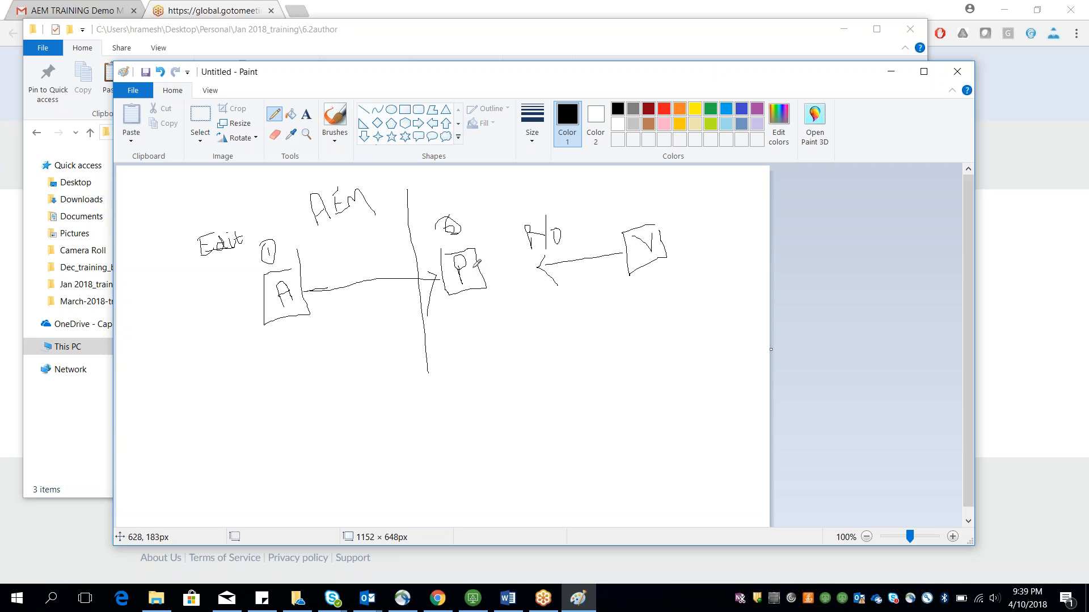
Step: Minimize Paint and open Session1-Aemstartup.docx from the Personal\April-Training folder
{"action": "left_click_drag", "start_coordinate": [496, 74], "coordinate": [312, 127]}
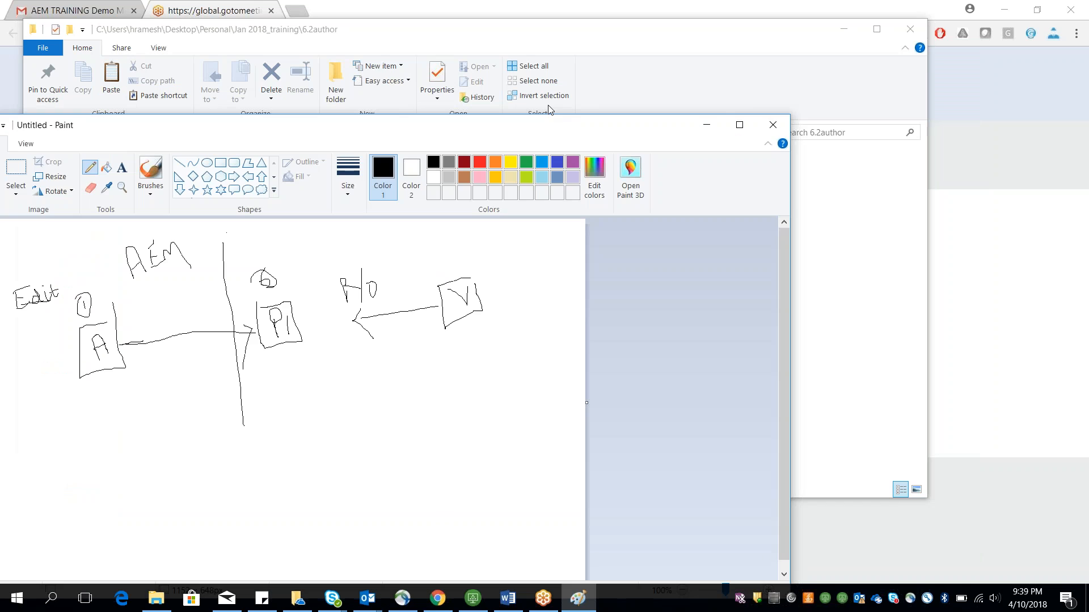
{"action": "left_click", "coordinate": [707, 126]}
{"action": "left_click", "coordinate": [508, 598]}
{"action": "left_click", "coordinate": [507, 598]}
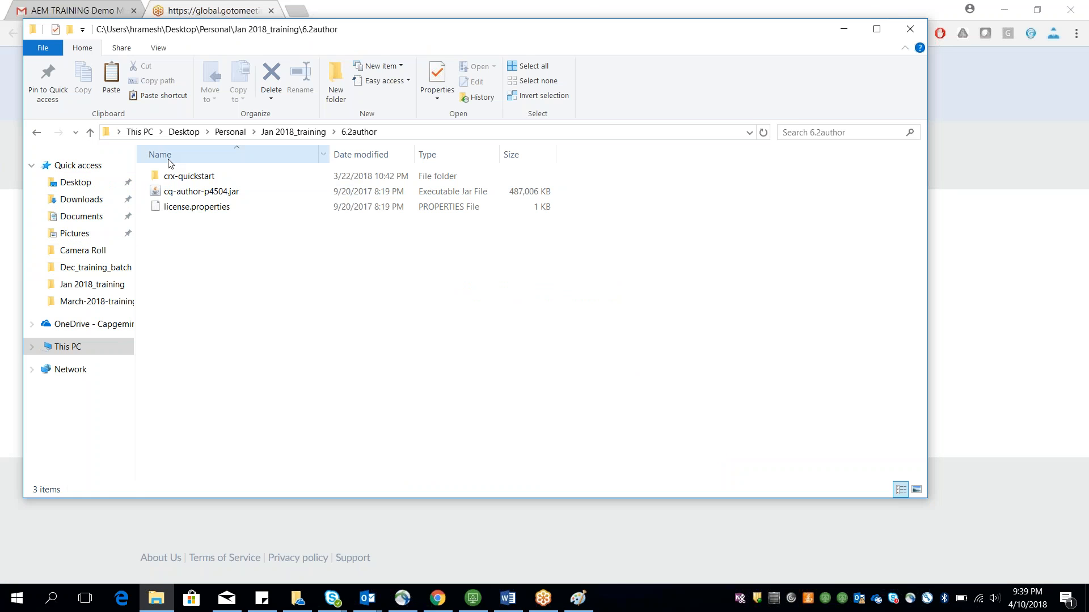
{"action": "left_click", "coordinate": [224, 134]}
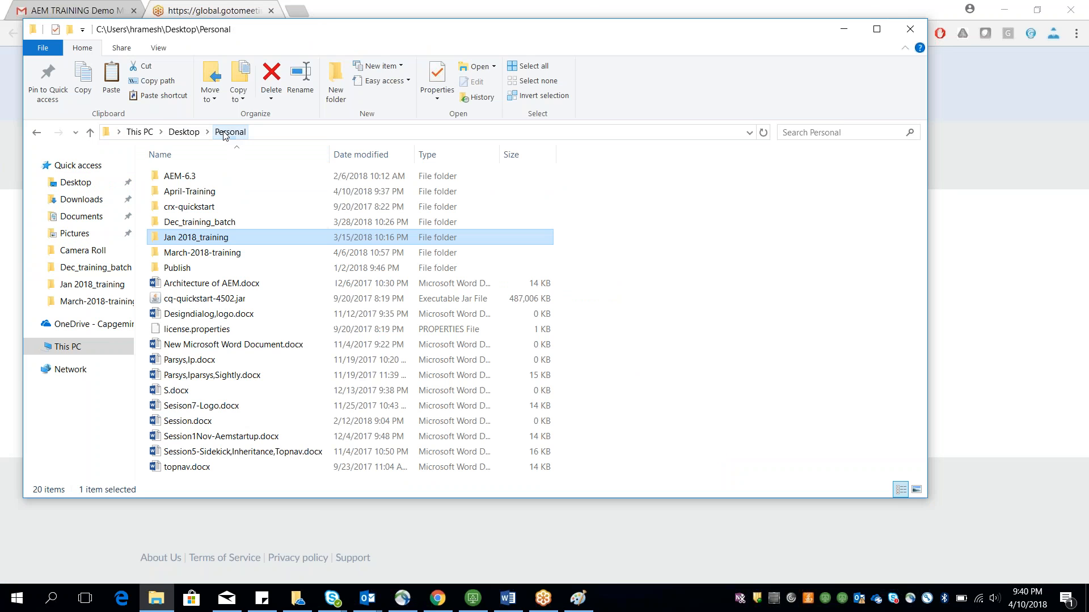
{"action": "double_click", "coordinate": [195, 192]}
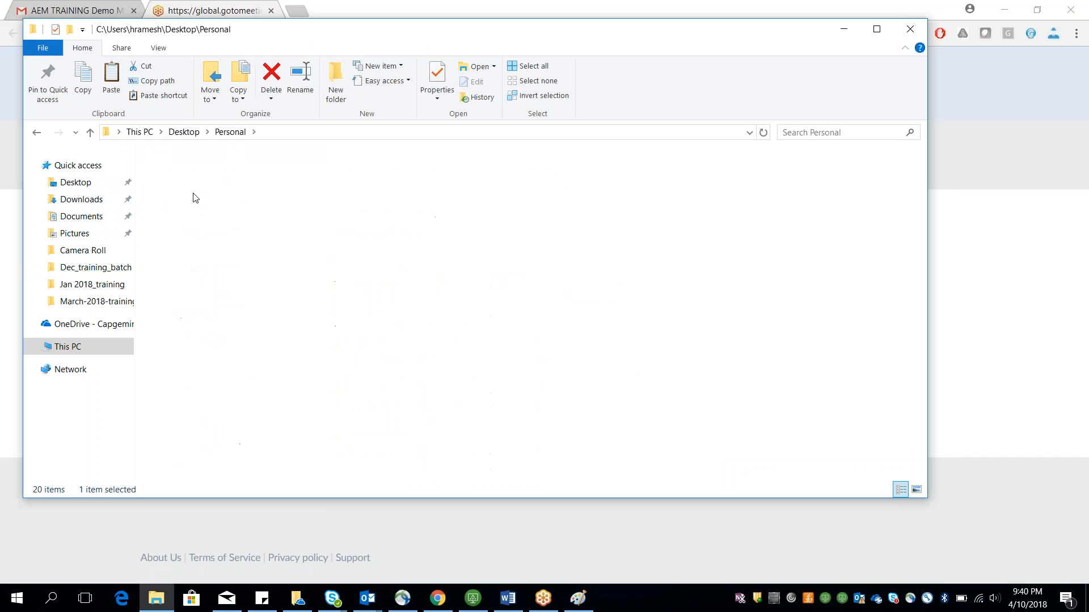
{"action": "left_click", "coordinate": [231, 180]}
{"action": "double_click", "coordinate": [231, 180]}
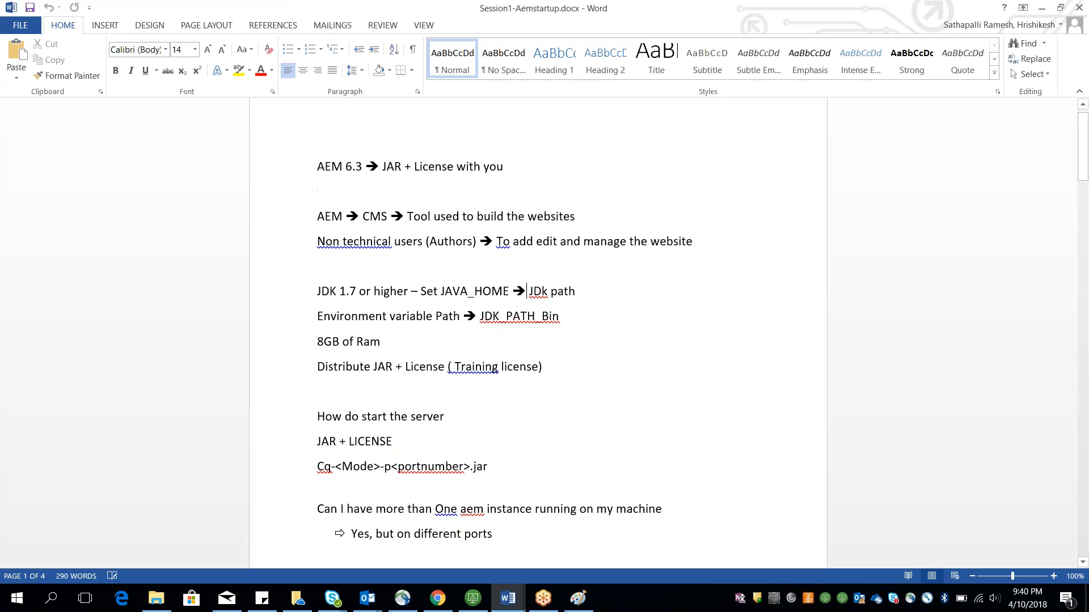
Step: Highlight the 'JDK 1.7 or' text in the startup notes
{"action": "mouse_move", "coordinate": [387, 191]}
{"action": "left_mouse_down"}
{"action": "mouse_move", "coordinate": [461, 190]}
{"action": "mouse_move", "coordinate": [467, 204]}
{"action": "mouse_move", "coordinate": [403, 194]}
{"action": "left_mouse_up"}
{"action": "left_click", "coordinate": [465, 204]}
{"action": "left_click", "coordinate": [419, 209]}
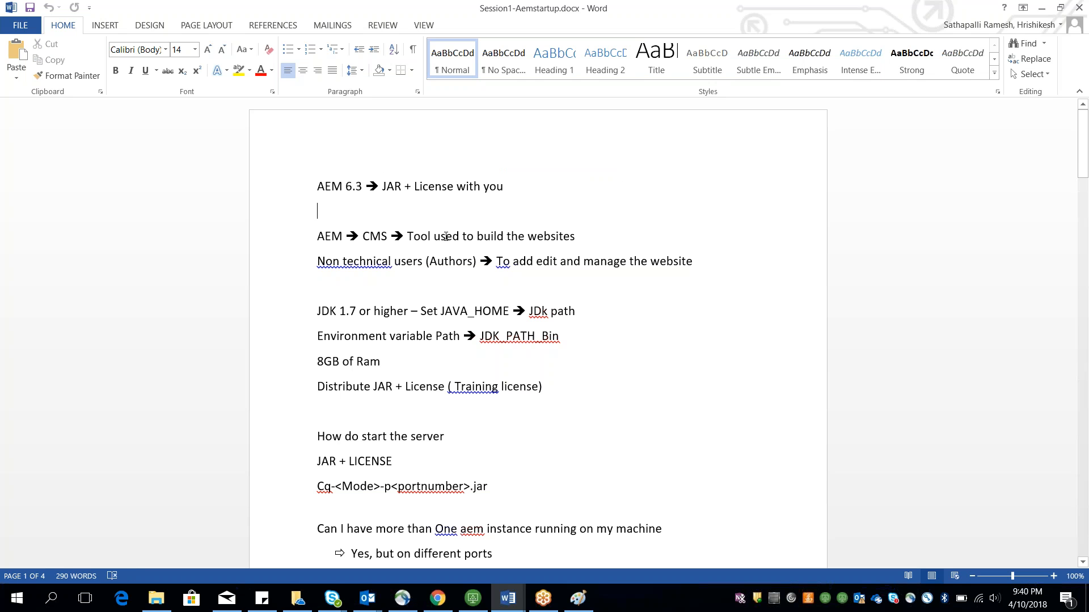
{"action": "scroll", "coordinate": [446, 237], "scroll_direction": "down", "scroll_amount": 1}
{"action": "left_click_drag", "start_coordinate": [323, 283], "coordinate": [373, 285]}
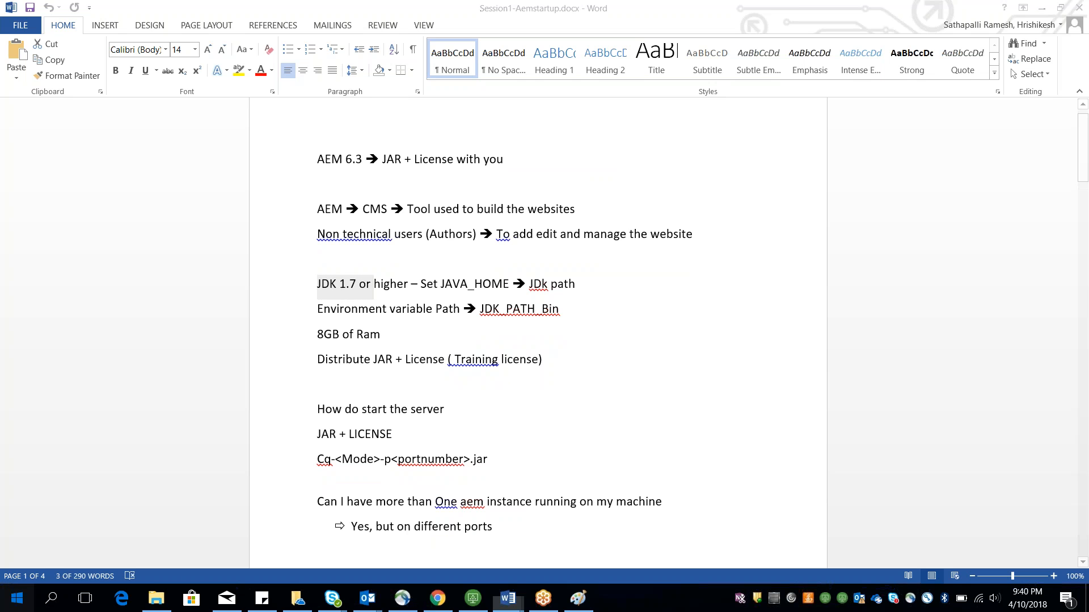
Step: Open Command Prompt, run java -version, and move the console window aside
{"action": "key", "text": "super"}
{"action": "type", "text": "cm"}
{"action": "key", "text": "Return"}
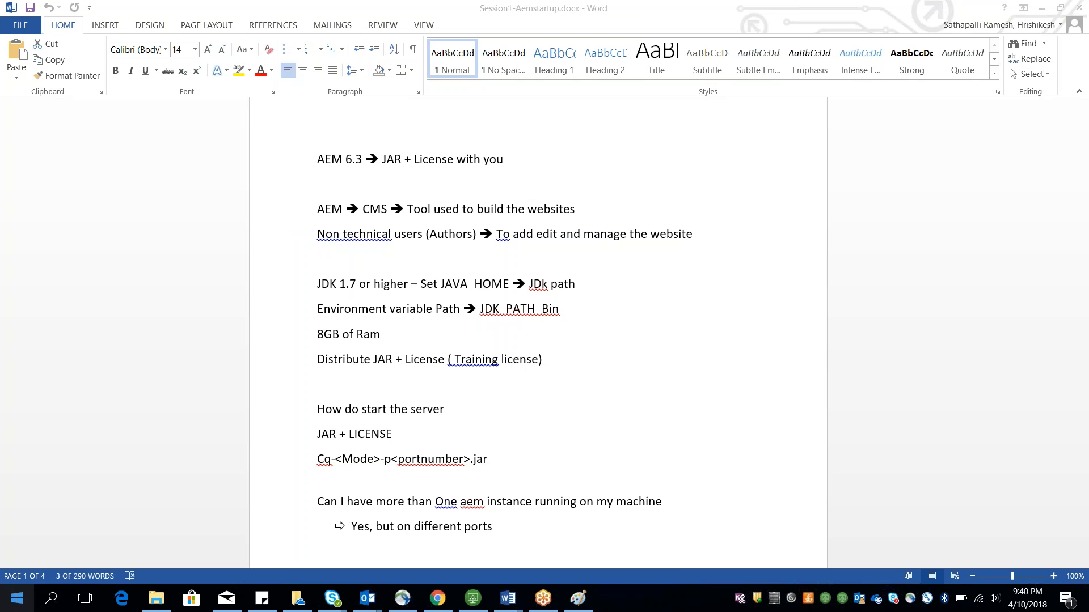
{"action": "type", "text": "java "}
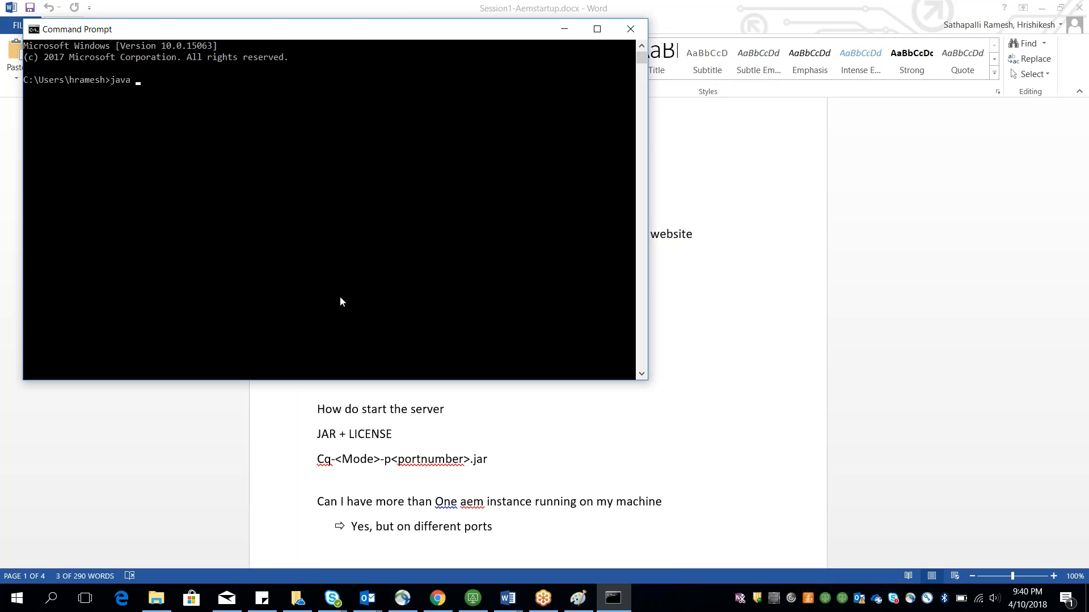
{"action": "type", "text": "-version"}
{"action": "key", "text": "Return"}
{"action": "left_click_drag", "start_coordinate": [216, 25], "coordinate": [488, 583]}
{"action": "left_click", "coordinate": [471, 390]}
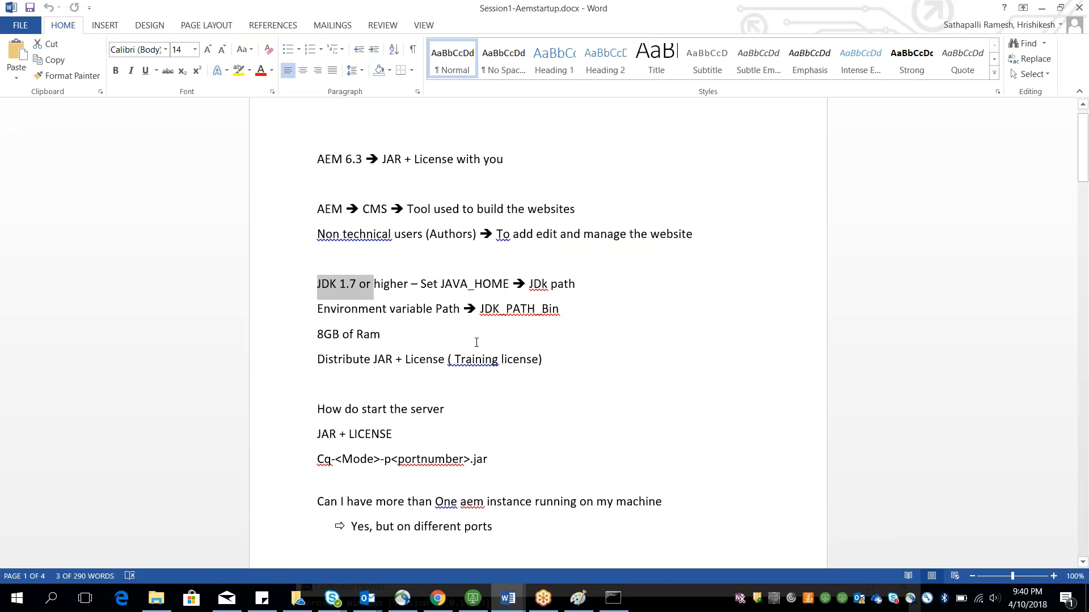
Step: Highlight the '8GB of Ram' line in the notes
{"action": "scroll", "coordinate": [412, 309], "scroll_direction": "down", "scroll_amount": 1}
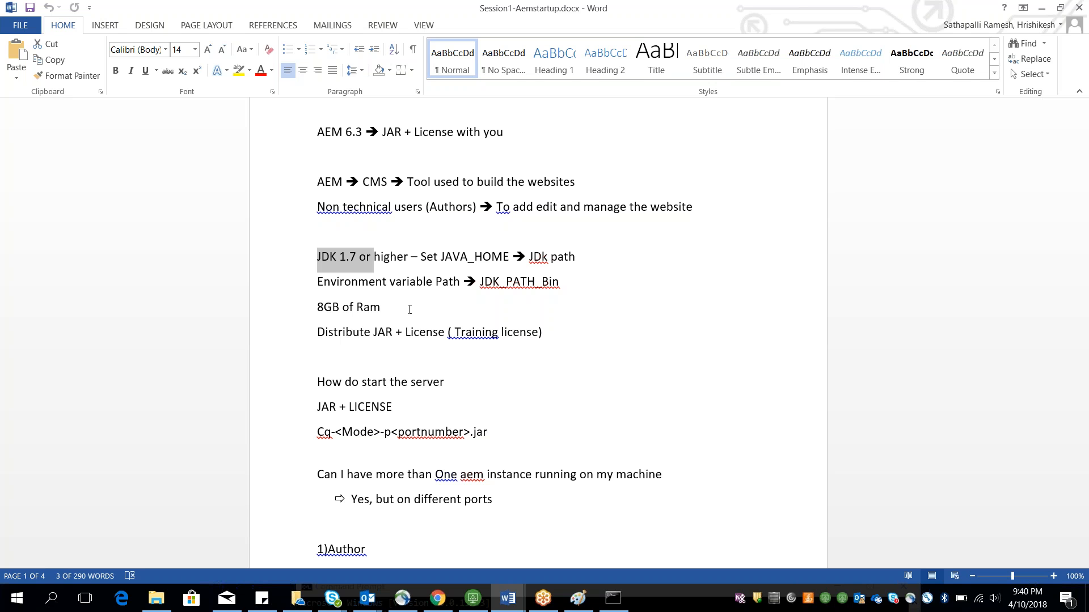
{"action": "left_click_drag", "start_coordinate": [413, 309], "coordinate": [317, 307]}
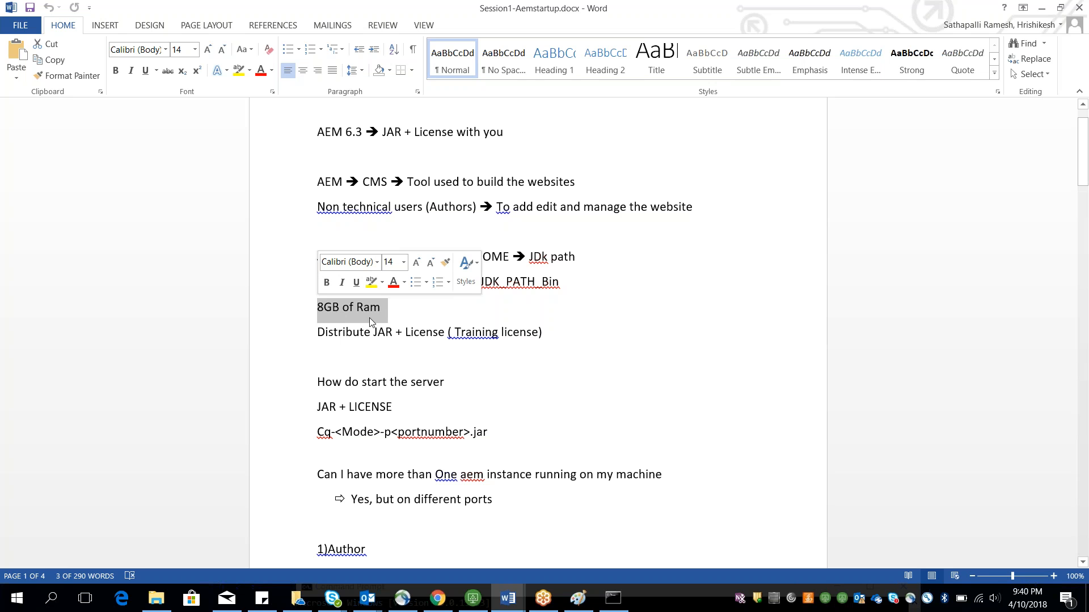
{"action": "left_click", "coordinate": [318, 357]}
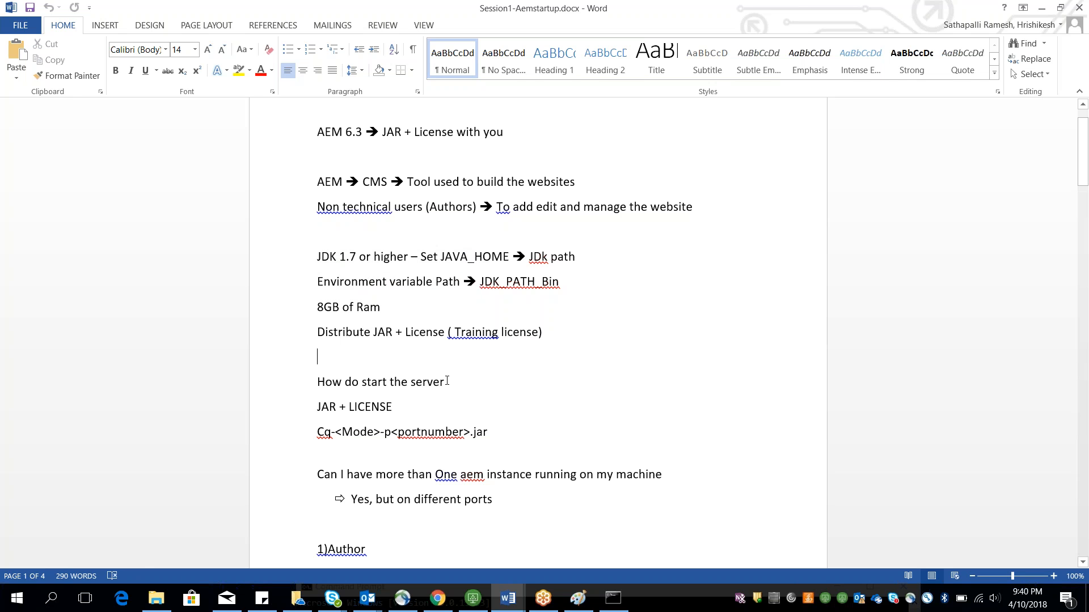
{"action": "scroll", "coordinate": [447, 381], "scroll_direction": "down", "scroll_amount": 1}
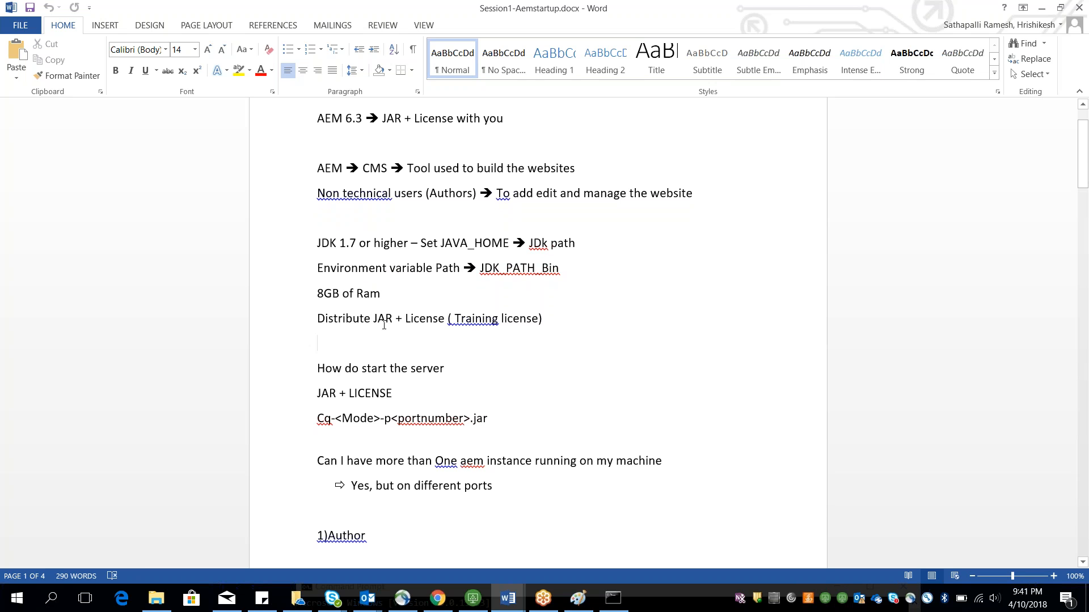
{"action": "key", "text": "alt+Tab"}
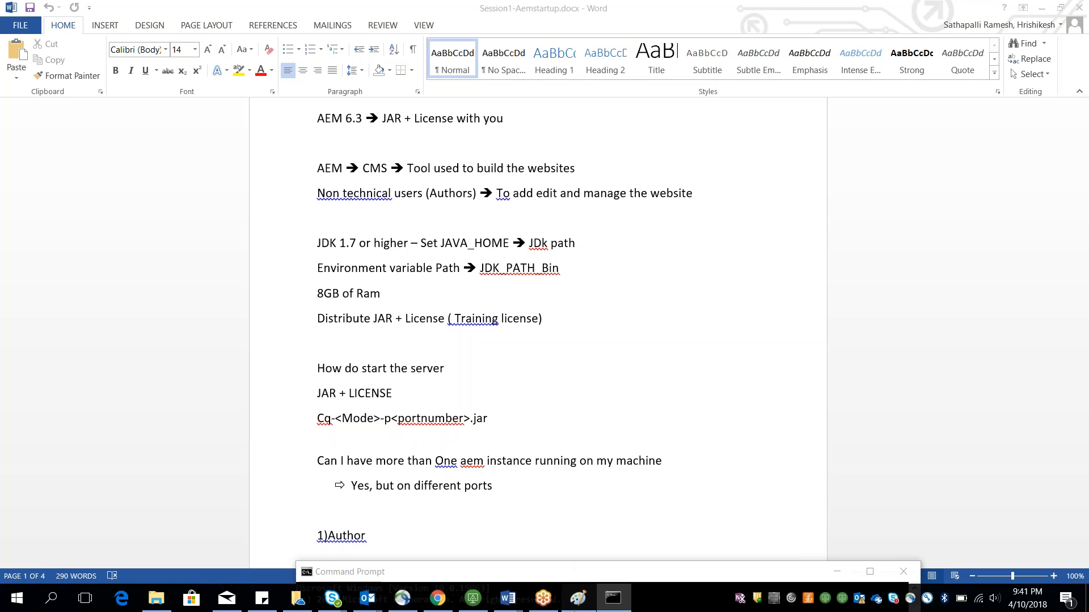
{"action": "left_click", "coordinate": [575, 609]}
{"action": "left_click", "coordinate": [700, 119]}
{"action": "left_click", "coordinate": [606, 333]}
{"action": "scroll", "coordinate": [606, 332], "scroll_direction": "down", "scroll_amount": 4}
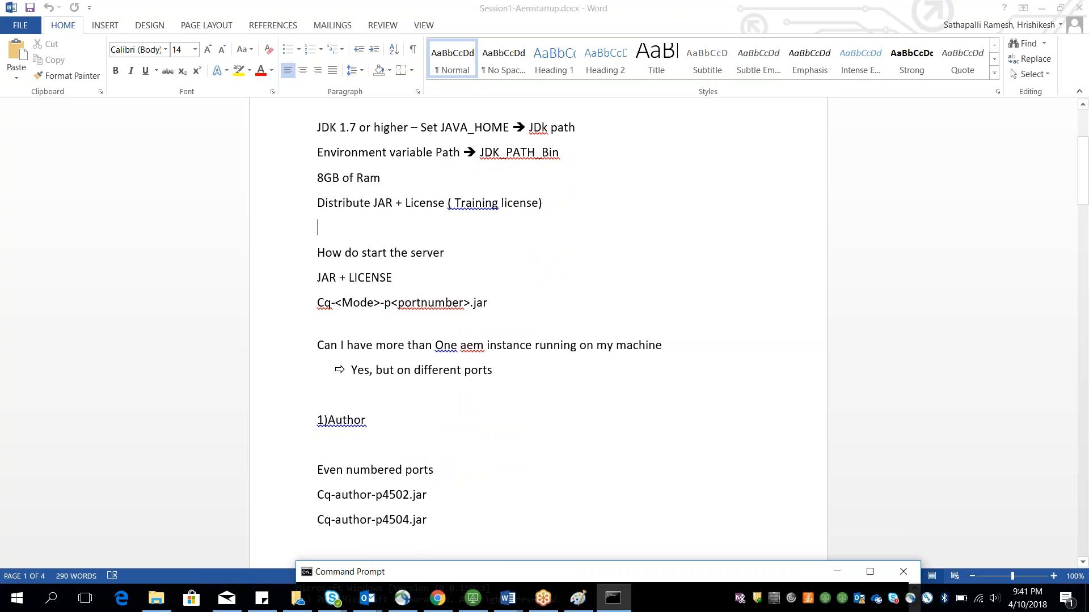
Step: Navigate to Personal\Jan 2018_training\6.2author and select cq-author-p4504.jar
{"action": "left_click", "coordinate": [158, 598]}
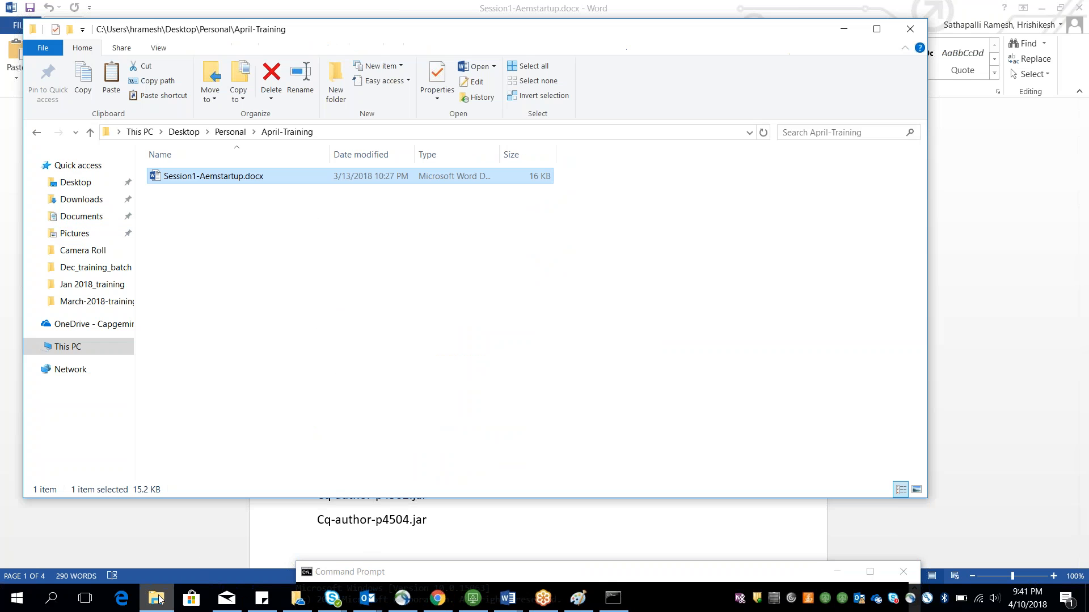
{"action": "left_click", "coordinate": [230, 132]}
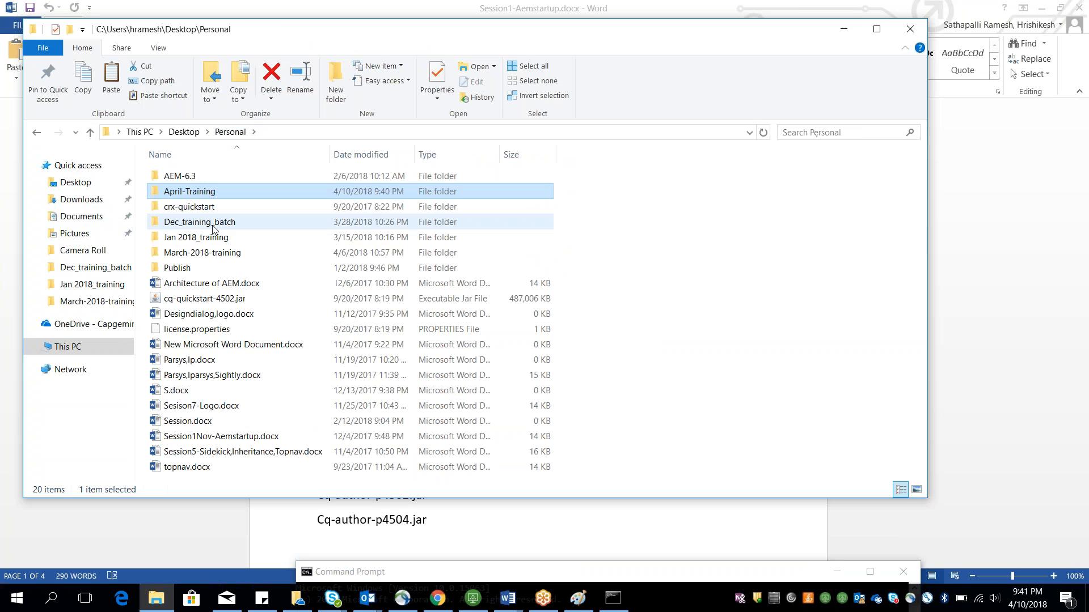
{"action": "double_click", "coordinate": [199, 241]}
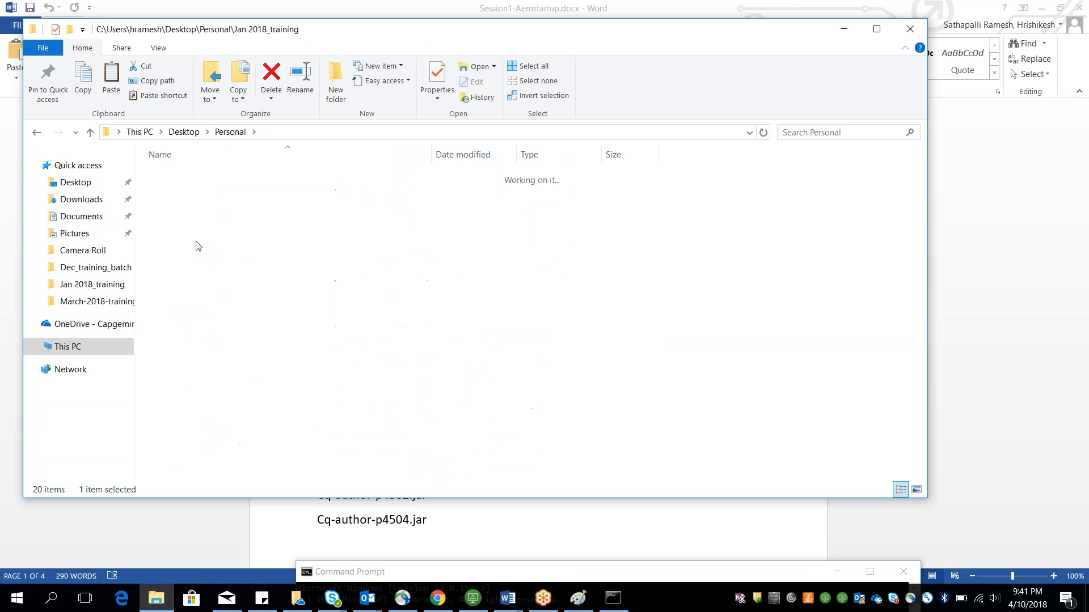
{"action": "double_click", "coordinate": [200, 179]}
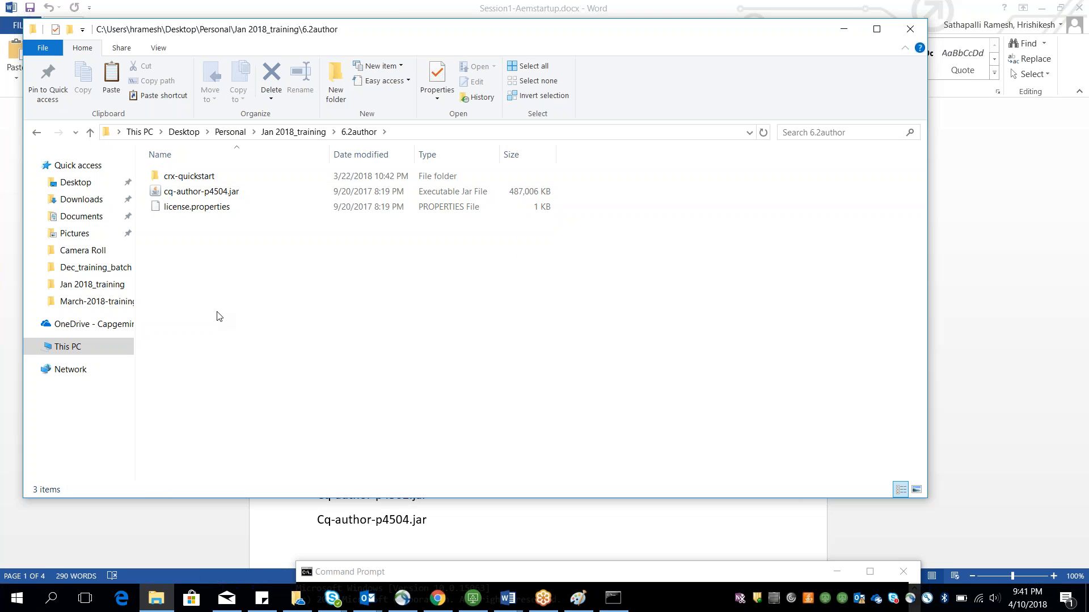
{"action": "left_click", "coordinate": [189, 195]}
Step: Highlight 'numbered' in the 'Even numbered ports' line, then return to File Explorer
{"action": "key", "text": "alt+Tab"}
{"action": "left_click", "coordinate": [326, 497]}
{"action": "left_click", "coordinate": [332, 521]}
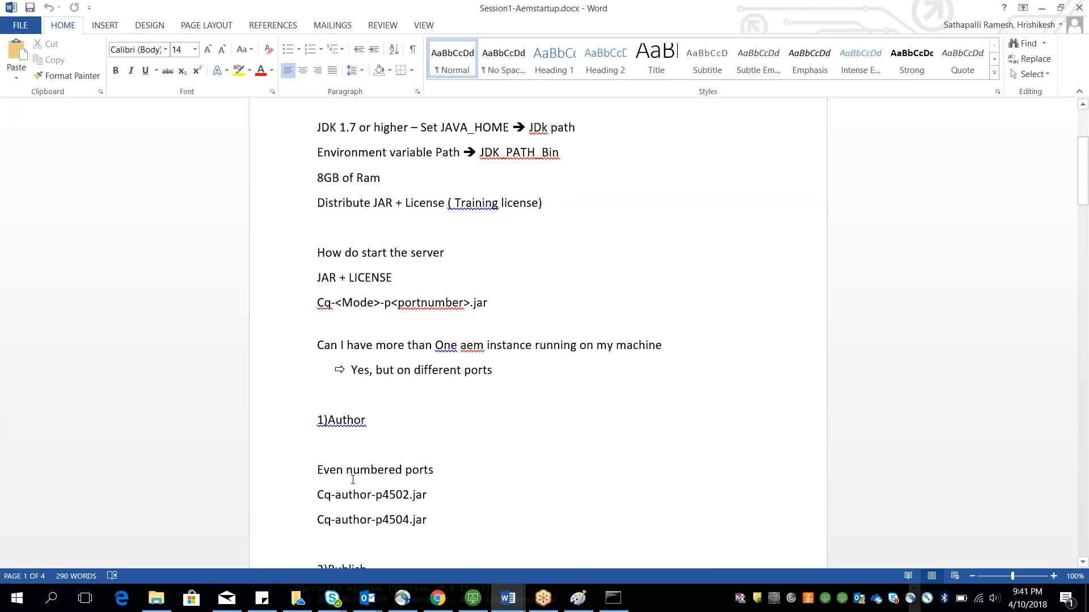
{"action": "double_click", "coordinate": [413, 470]}
{"action": "key", "text": "alt+Tab"}
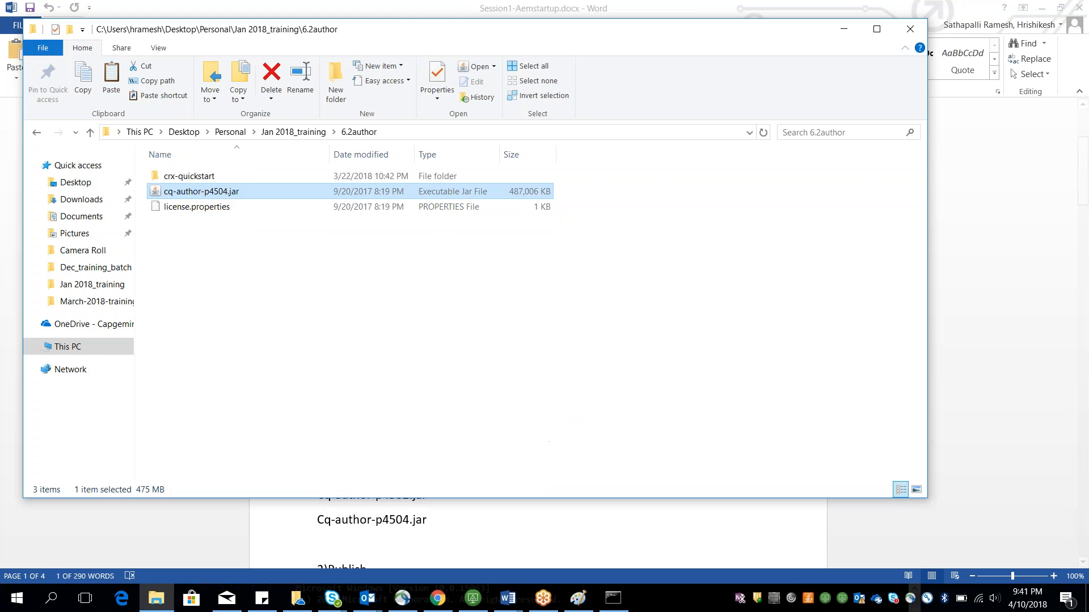
{"action": "left_click", "coordinate": [185, 193]}
{"action": "left_click", "coordinate": [203, 193]}
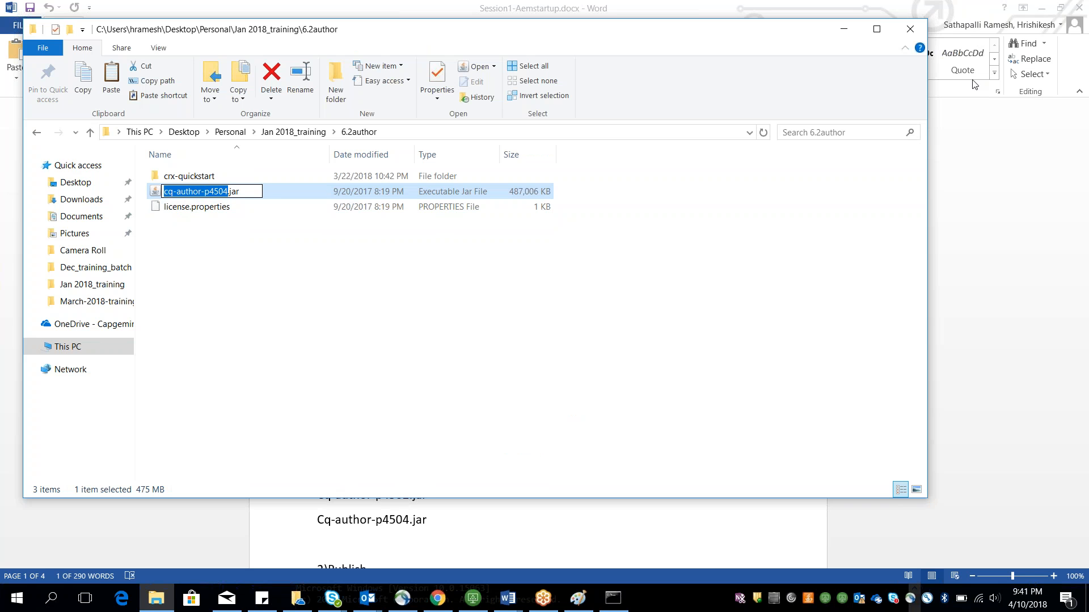
{"action": "left_click", "coordinate": [991, 105]}
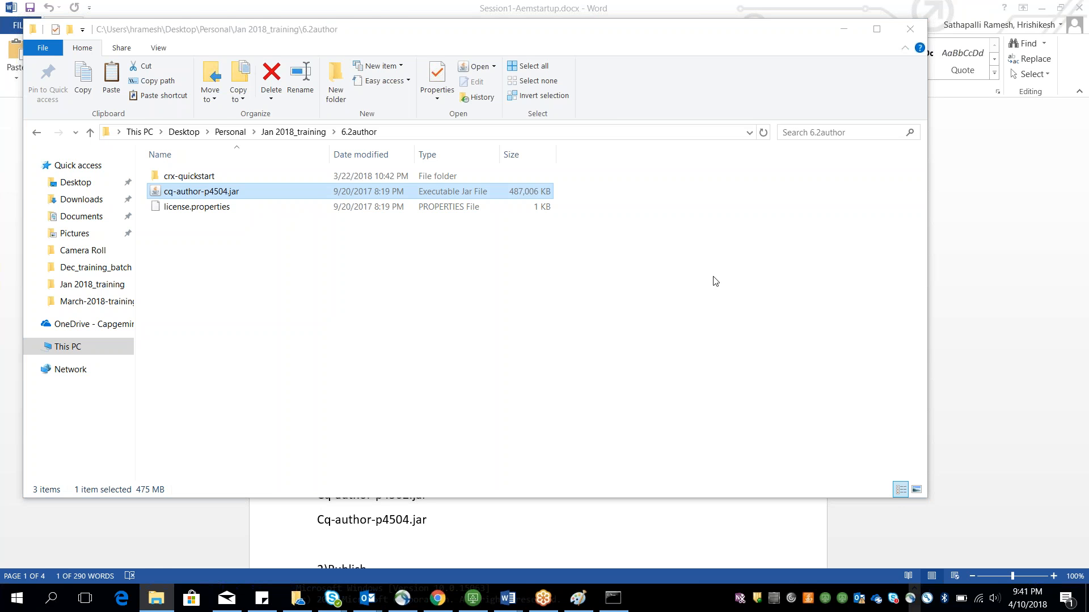
Step: Highlight 'Mode', 'author' and the port numbers 4502 and 4504 in the author jar names in the notes
{"action": "left_click", "coordinate": [425, 506]}
{"action": "scroll", "coordinate": [448, 504], "scroll_direction": "down", "scroll_amount": 1}
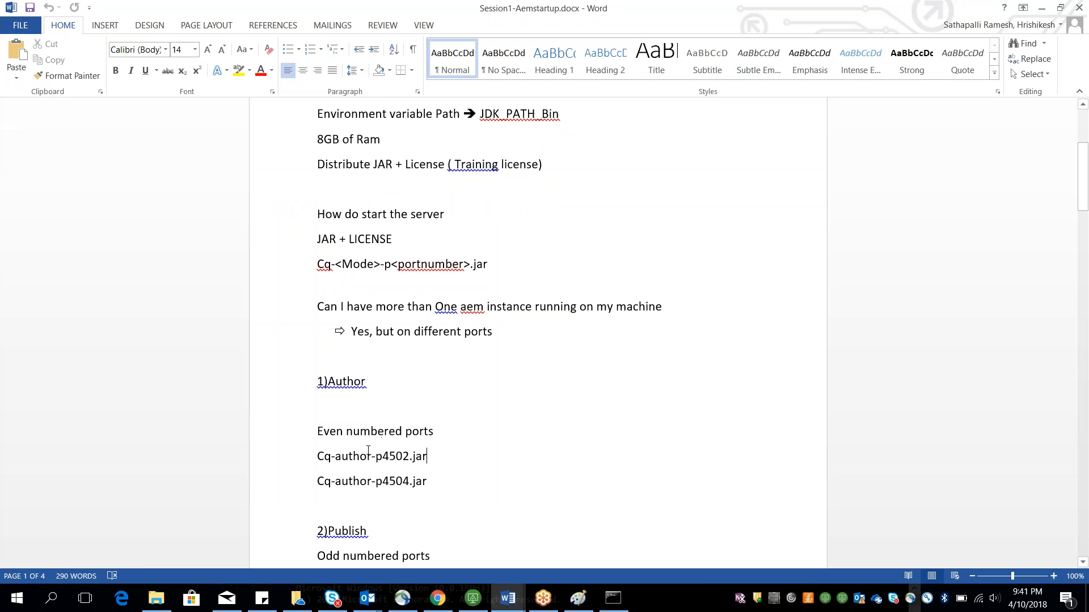
{"action": "double_click", "coordinate": [358, 457]}
{"action": "left_click", "coordinate": [377, 457]}
{"action": "scroll", "coordinate": [380, 384], "scroll_direction": "down", "scroll_amount": 1}
{"action": "left_click", "coordinate": [313, 358]}
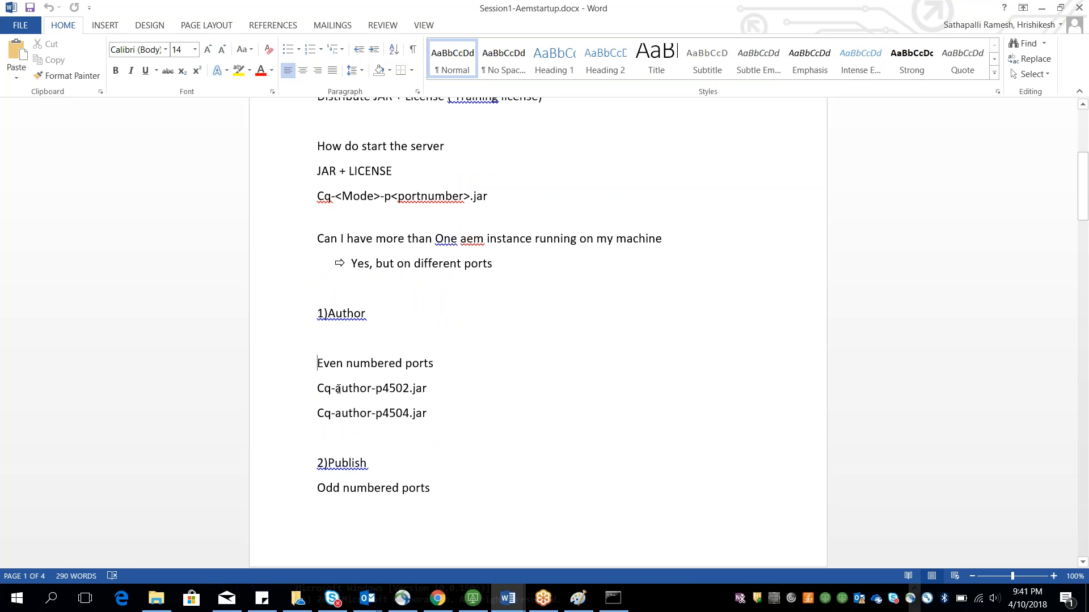
{"action": "left_click", "coordinate": [338, 388]}
{"action": "double_click", "coordinate": [348, 196]}
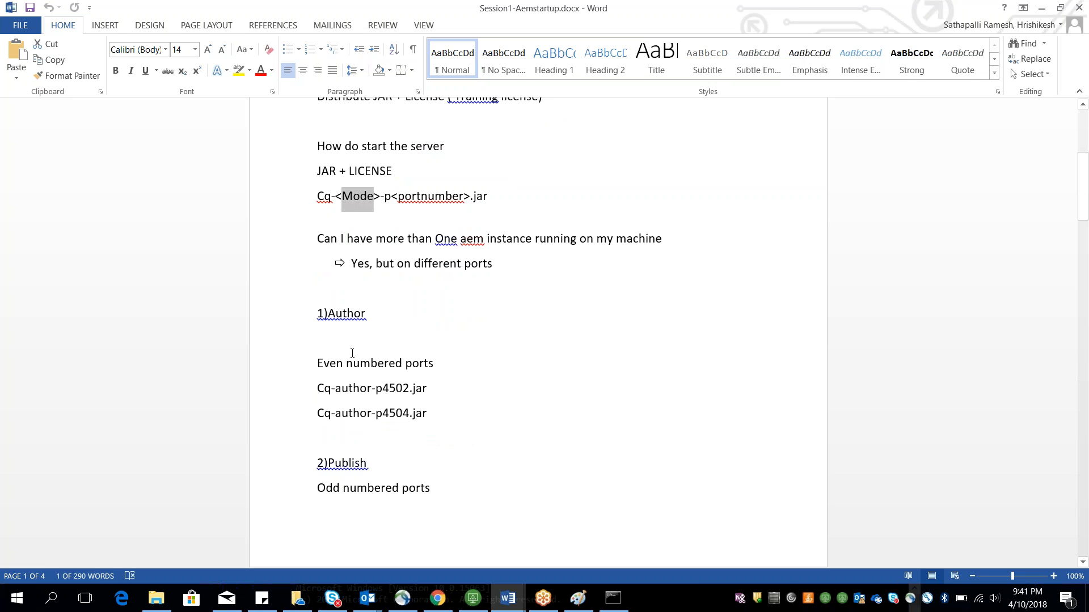
{"action": "double_click", "coordinate": [349, 388]}
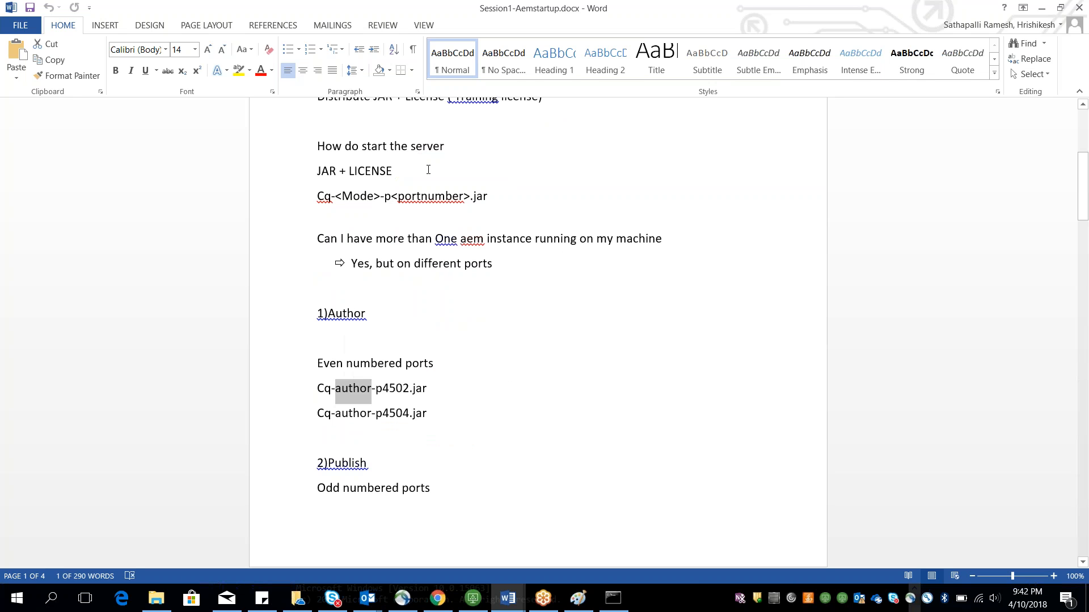
{"action": "left_click", "coordinate": [382, 387]}
{"action": "left_click_drag", "start_coordinate": [381, 388], "coordinate": [409, 387]}
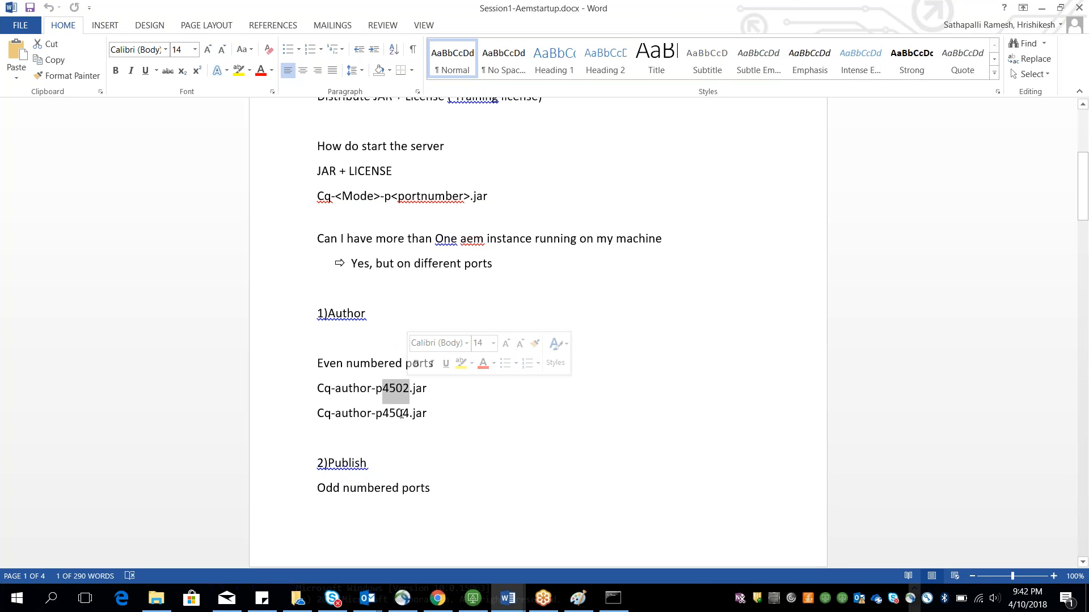
{"action": "left_click_drag", "start_coordinate": [389, 413], "coordinate": [411, 414]}
Step: Move the 'Cq-' prefix of the Cq-publish-p4503.jar line to the end of that line in the publish section
{"action": "scroll", "coordinate": [482, 469], "scroll_direction": "down", "scroll_amount": 2}
{"action": "left_click", "coordinate": [334, 377]}
{"action": "scroll", "coordinate": [335, 389], "scroll_direction": "down", "scroll_amount": 2}
{"action": "scroll", "coordinate": [418, 152], "scroll_direction": "up", "scroll_amount": 2}
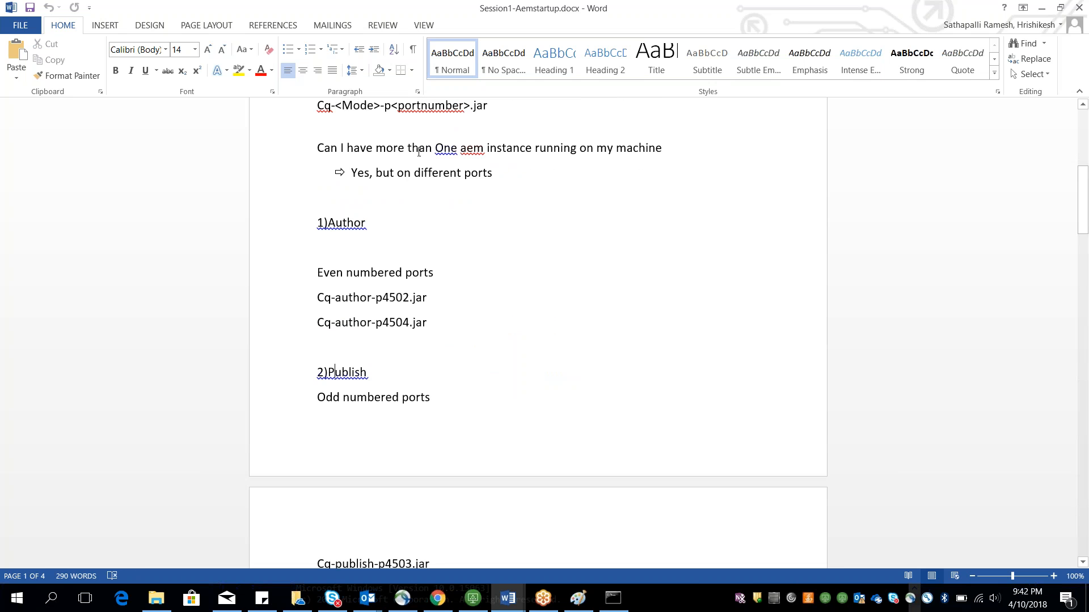
{"action": "double_click", "coordinate": [353, 106]}
{"action": "scroll", "coordinate": [365, 278], "scroll_direction": "down", "scroll_amount": 2}
{"action": "left_click", "coordinate": [394, 492]}
{"action": "double_click", "coordinate": [395, 490]}
{"action": "left_click", "coordinate": [445, 519]}
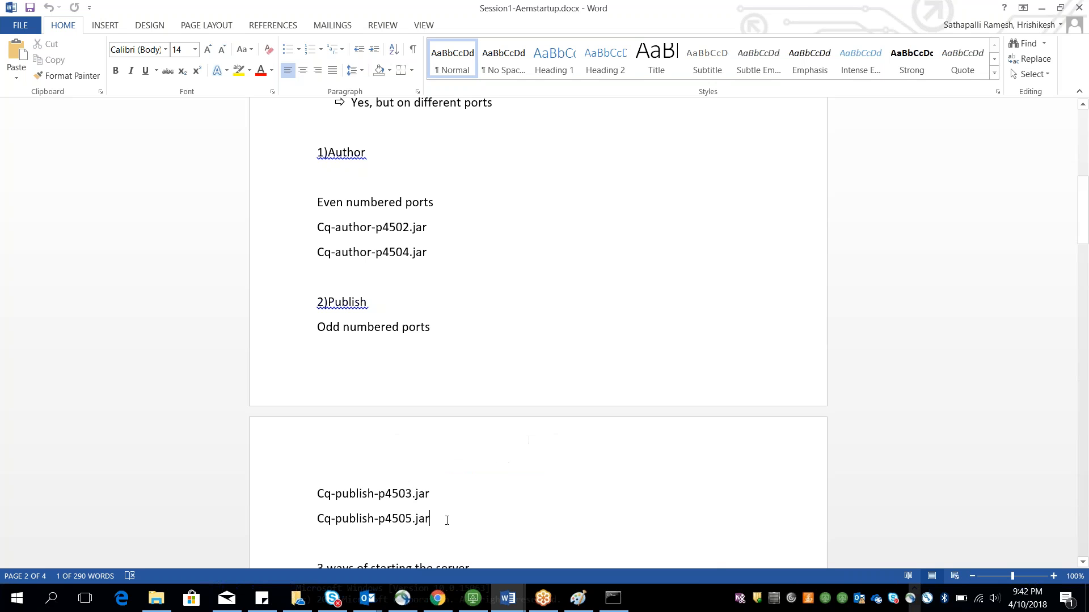
{"action": "left_click_drag", "start_coordinate": [436, 497], "coordinate": [317, 494]}
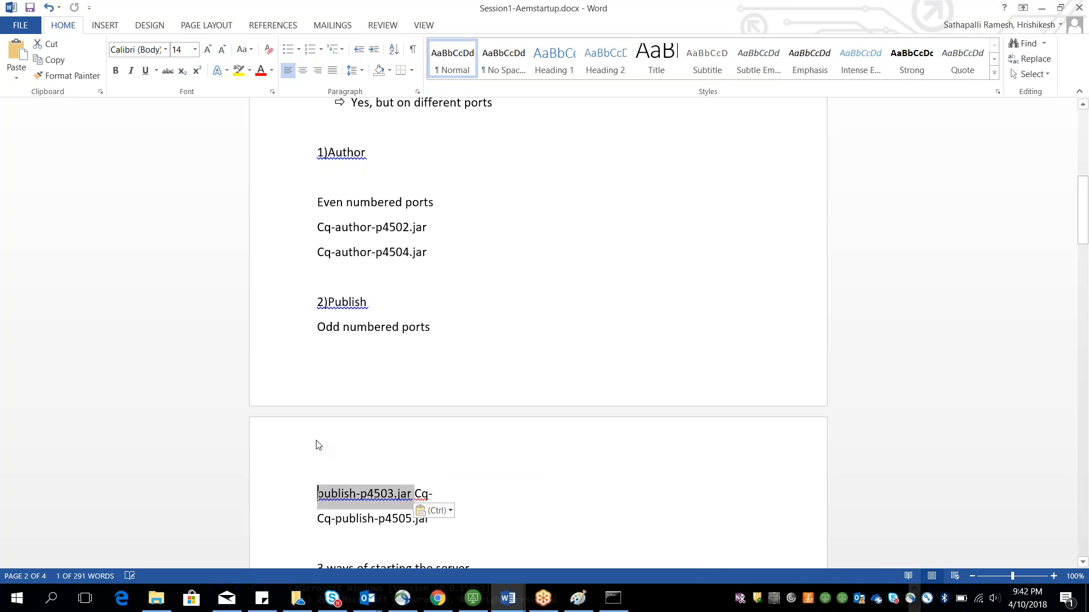
{"action": "scroll", "coordinate": [316, 441], "scroll_direction": "down", "scroll_amount": 2}
{"action": "scroll", "coordinate": [317, 441], "scroll_direction": "up", "scroll_amount": 3}
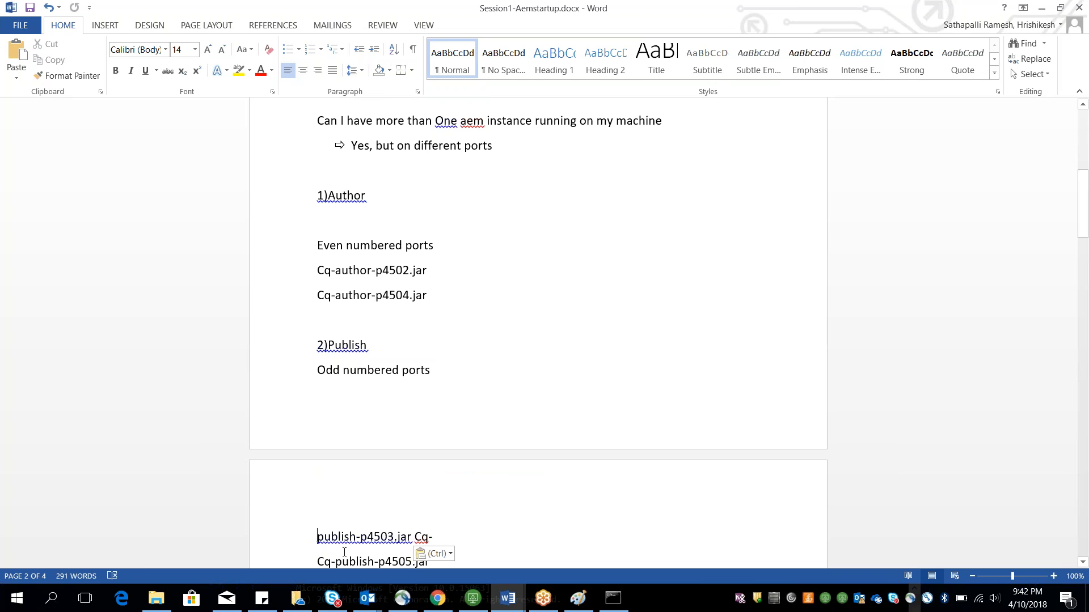
{"action": "left_click", "coordinate": [164, 598]}
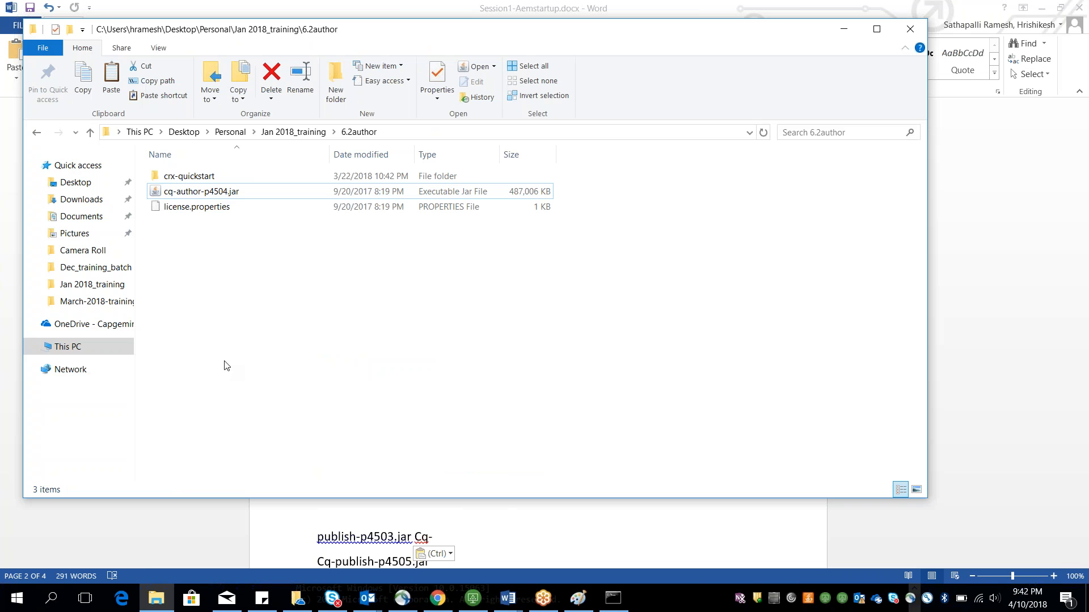
{"action": "left_click", "coordinate": [213, 178]}
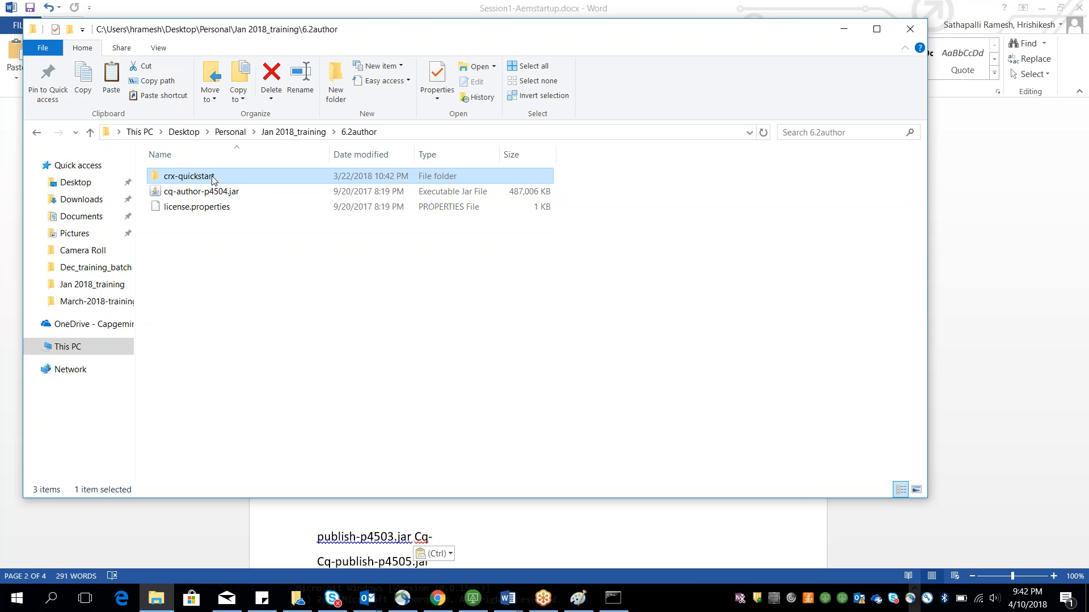
{"action": "key", "text": "shift+Delete"}
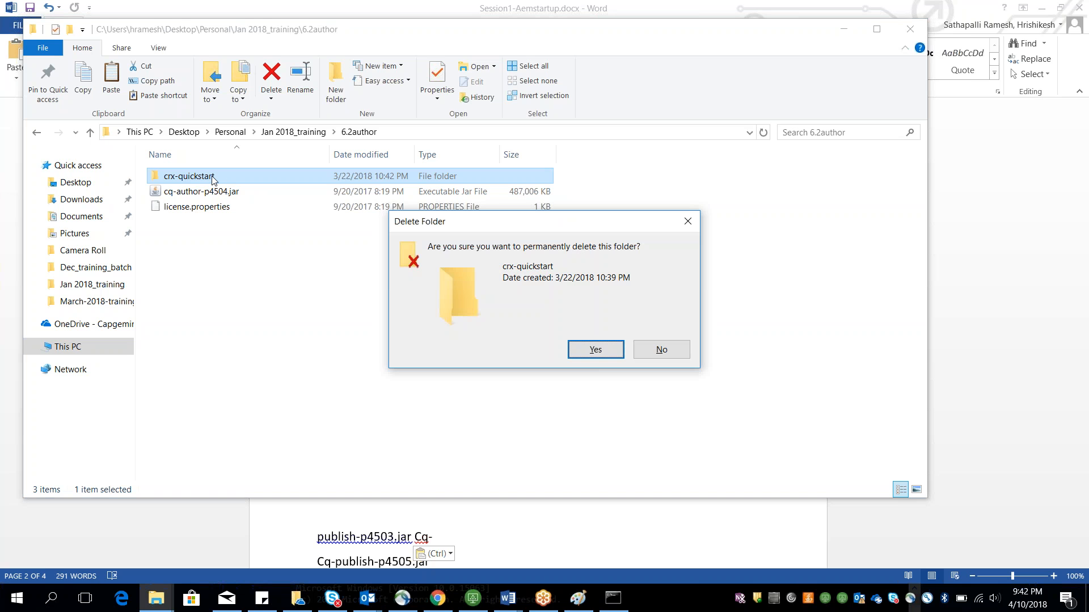
{"action": "left_click", "coordinate": [661, 349]}
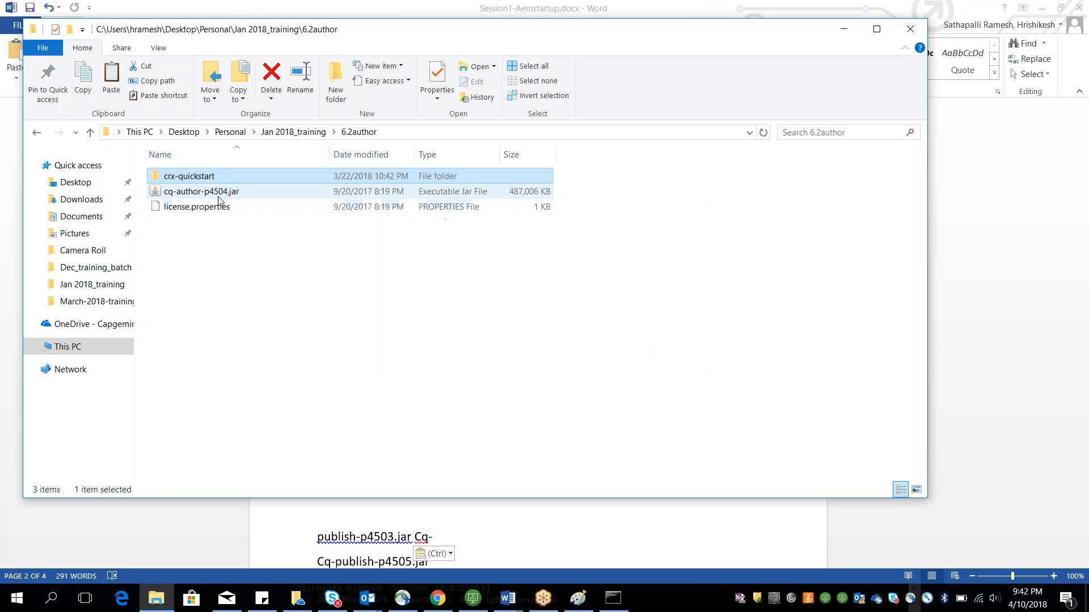
Step: Launch cq-author-p4504.jar from the 6.2author folder
{"action": "left_click", "coordinate": [218, 196]}
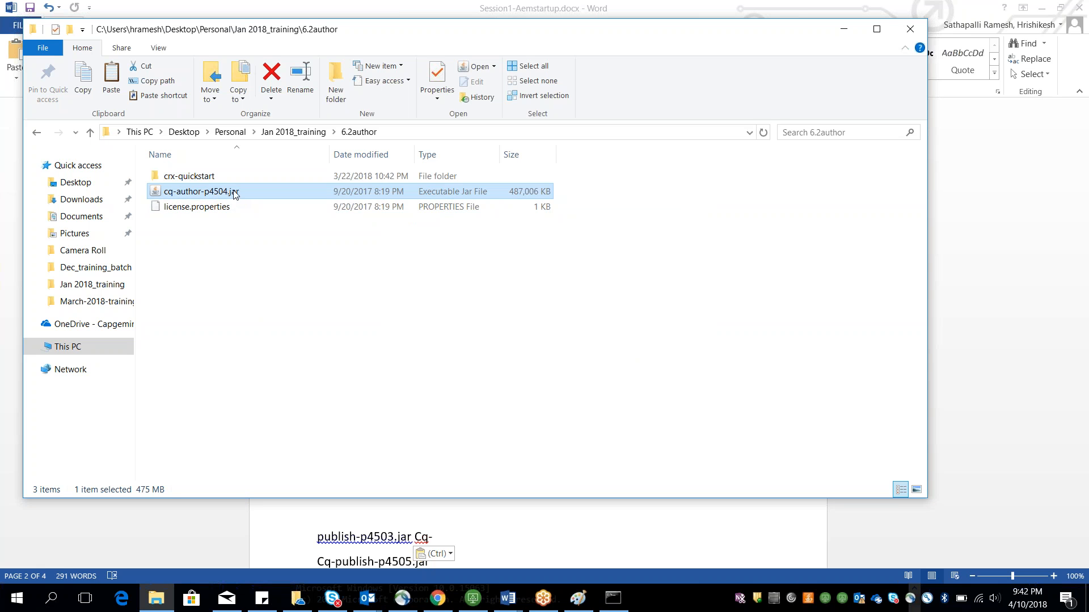
{"action": "left_click", "coordinate": [205, 207]}
{"action": "left_click", "coordinate": [203, 192]}
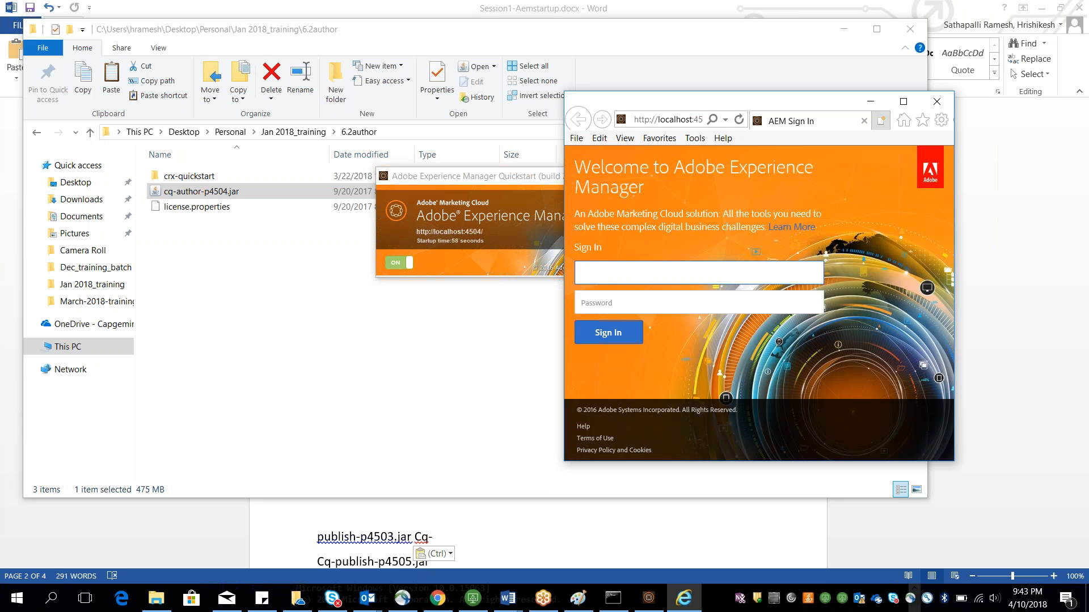
Step: Open localhost:4502/siteadmin in Chrome
{"action": "left_click", "coordinate": [446, 597]}
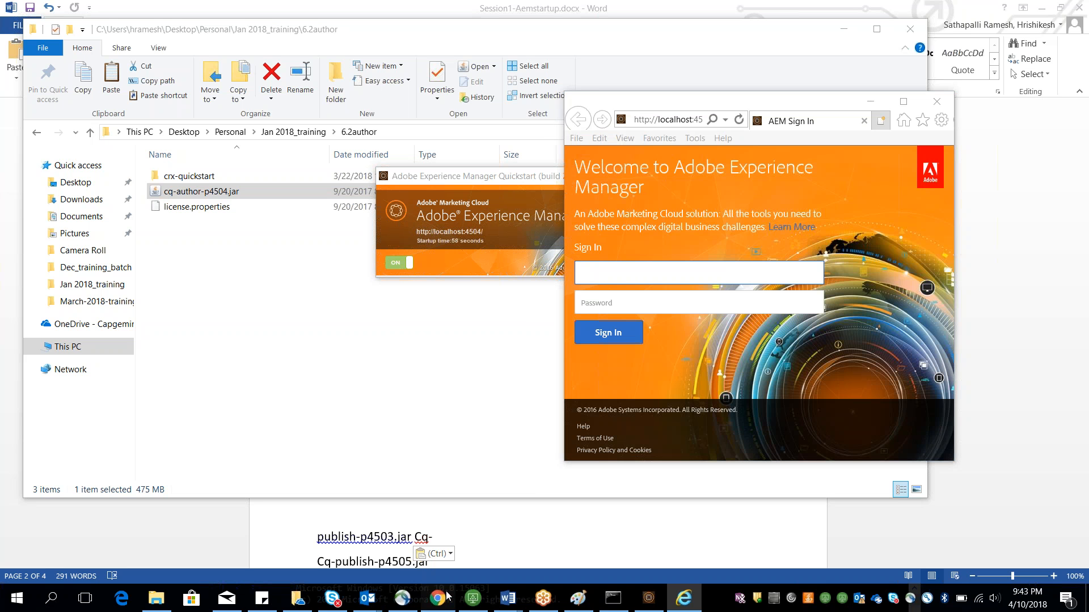
{"action": "key", "text": "ctrl+l"}
{"action": "type", "text": "localhost:4502/crx/de"}
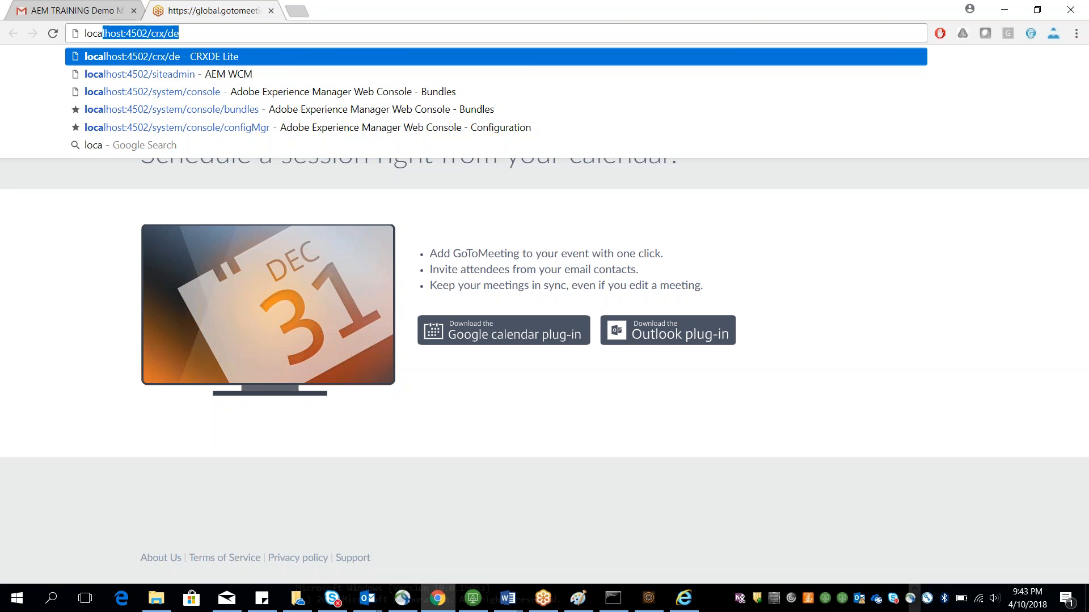
{"action": "key", "text": "BackSpace"}
{"action": "key", "text": "BackSpace"}
{"action": "key", "text": "BackSpace"}
{"action": "key", "text": "BackSpace"}
{"action": "key", "text": "BackSpace"}
{"action": "type", "text": "siteadmi"}
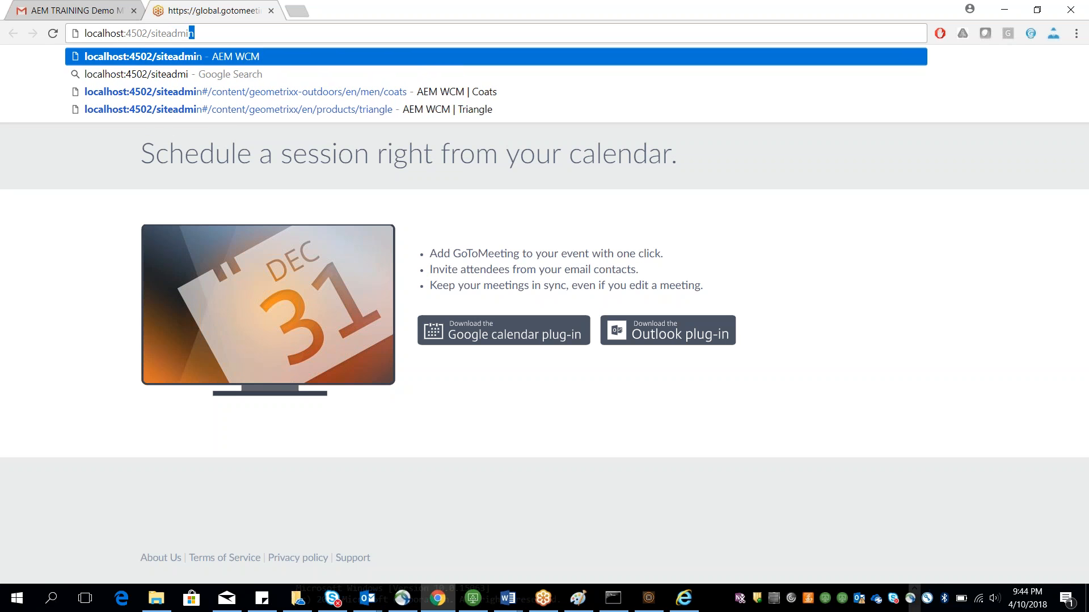
{"action": "key", "text": "Return"}
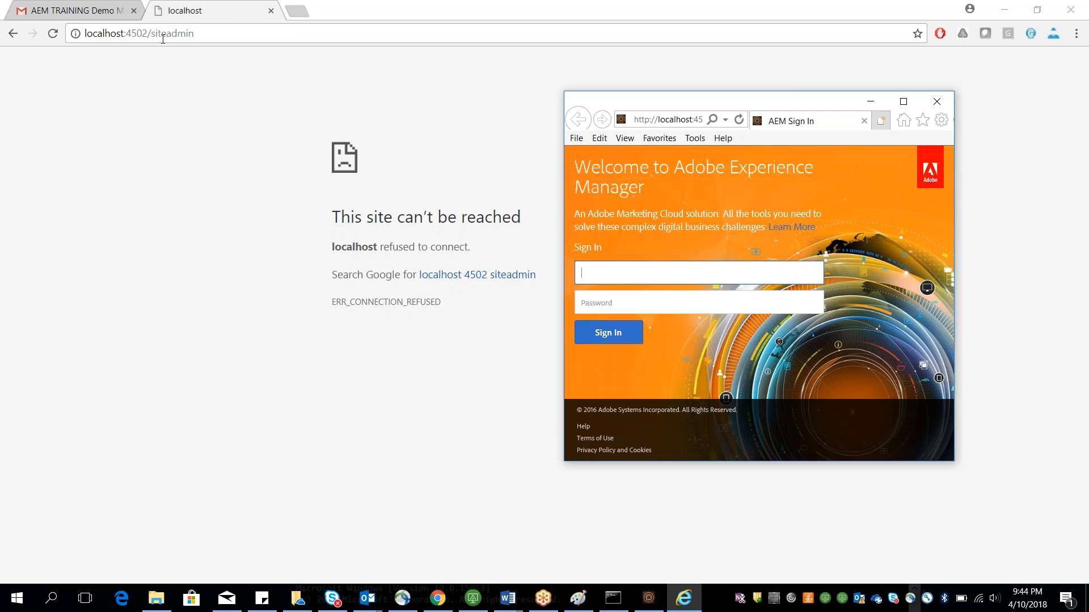
{"action": "left_click", "coordinate": [163, 39]}
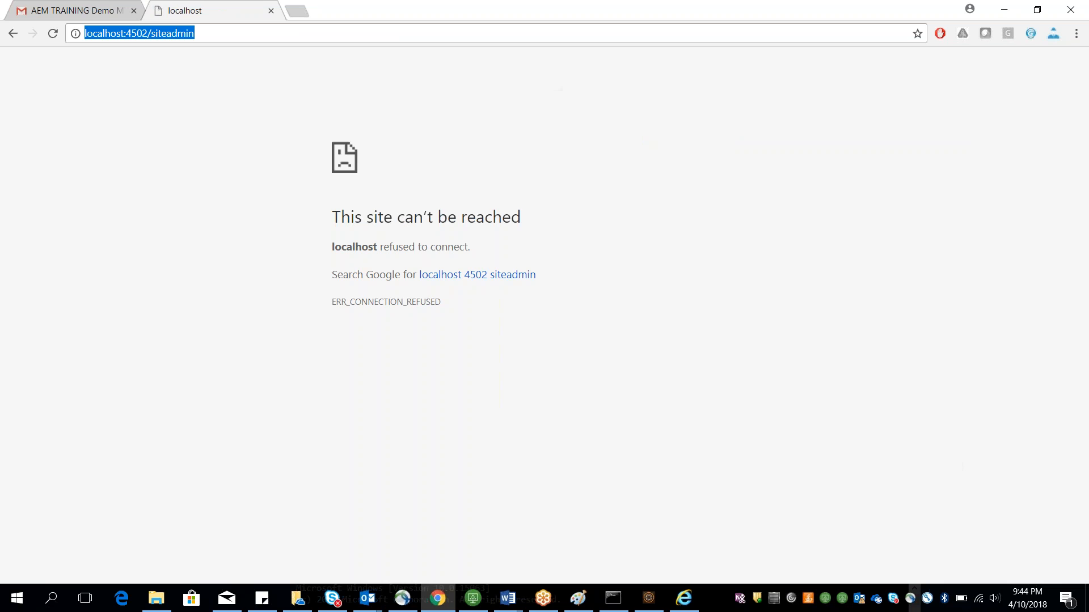
{"action": "type", "text": "http://<"}
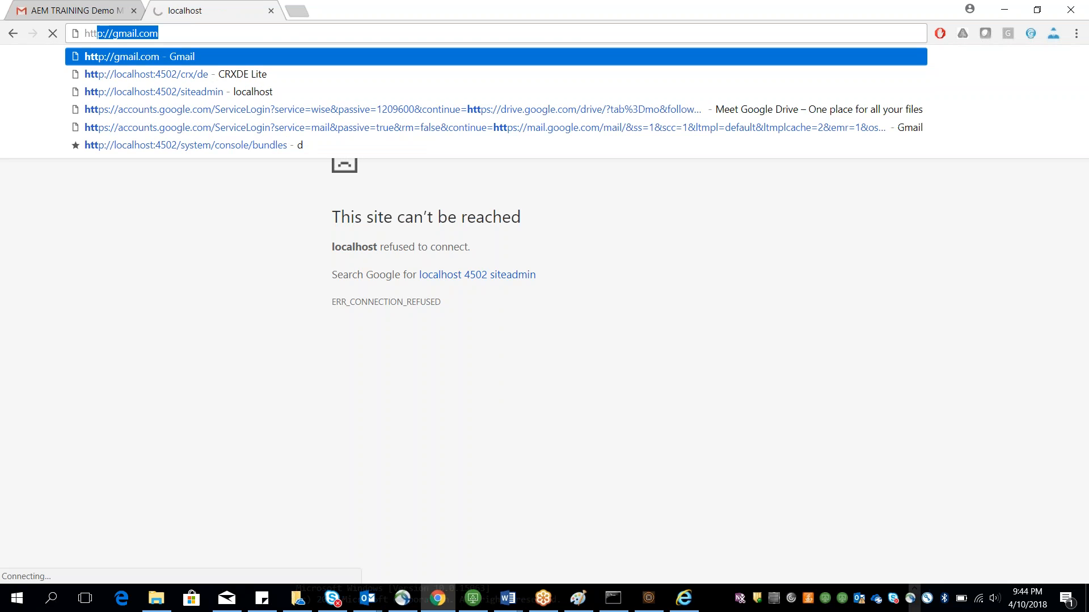
{"action": "type", "text": ">"}
{"action": "key", "text": "BackSpace"}
{"action": "key", "text": "BackSpace"}
{"action": "type", "text": "localhost"}
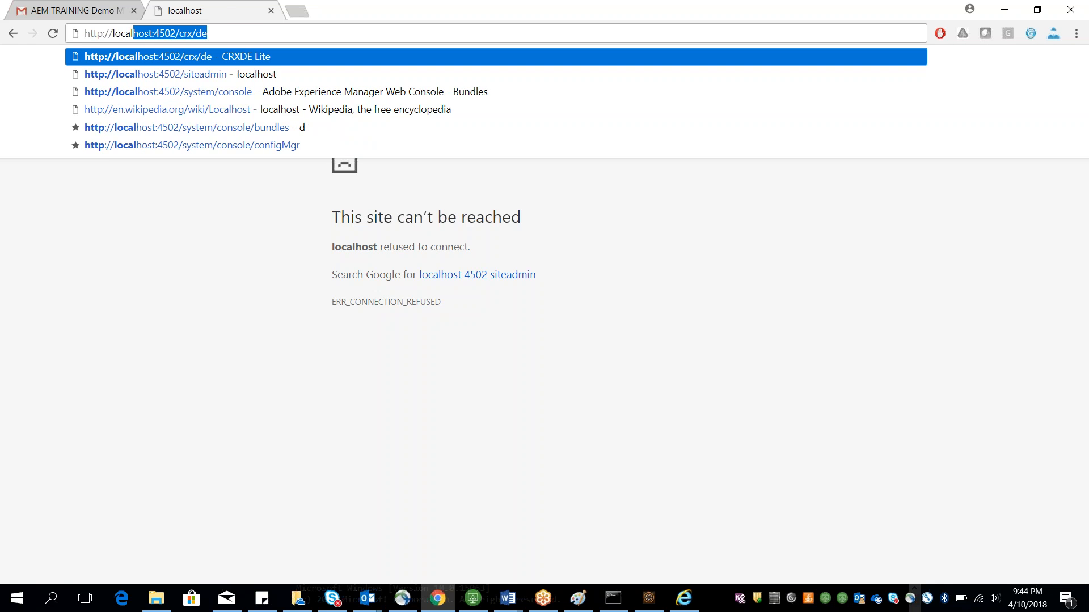
{"action": "type", "text": ":4"}
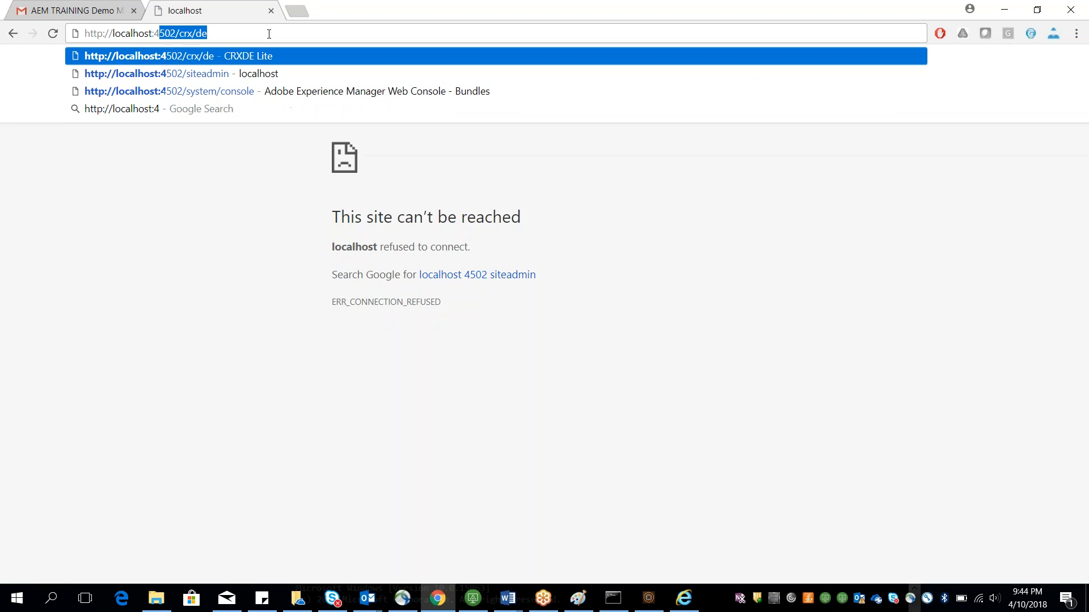
{"action": "type", "text": "5"}
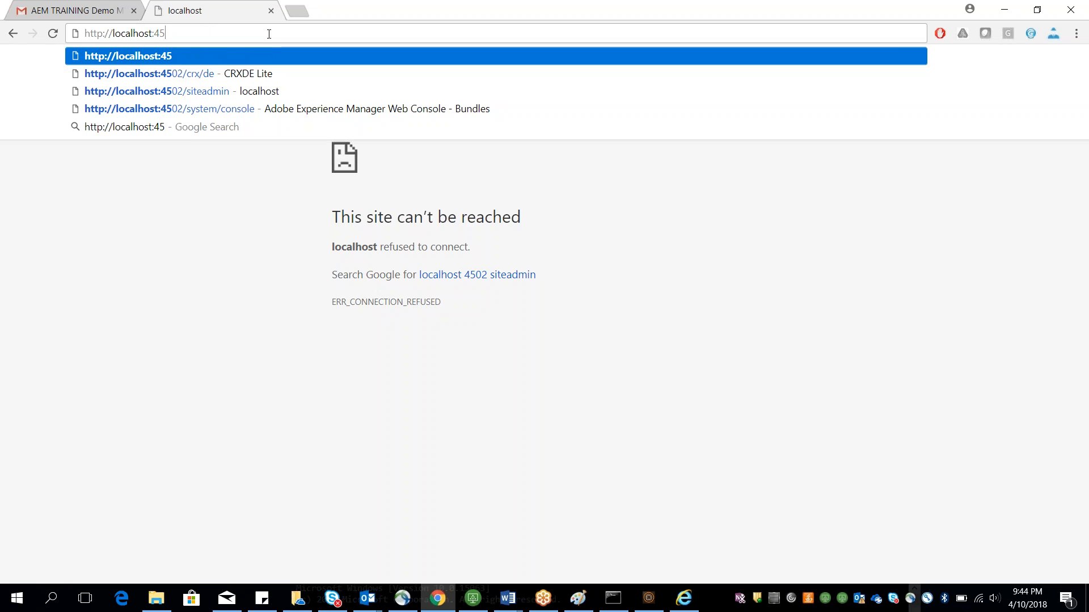
{"action": "type", "text": "02/"}
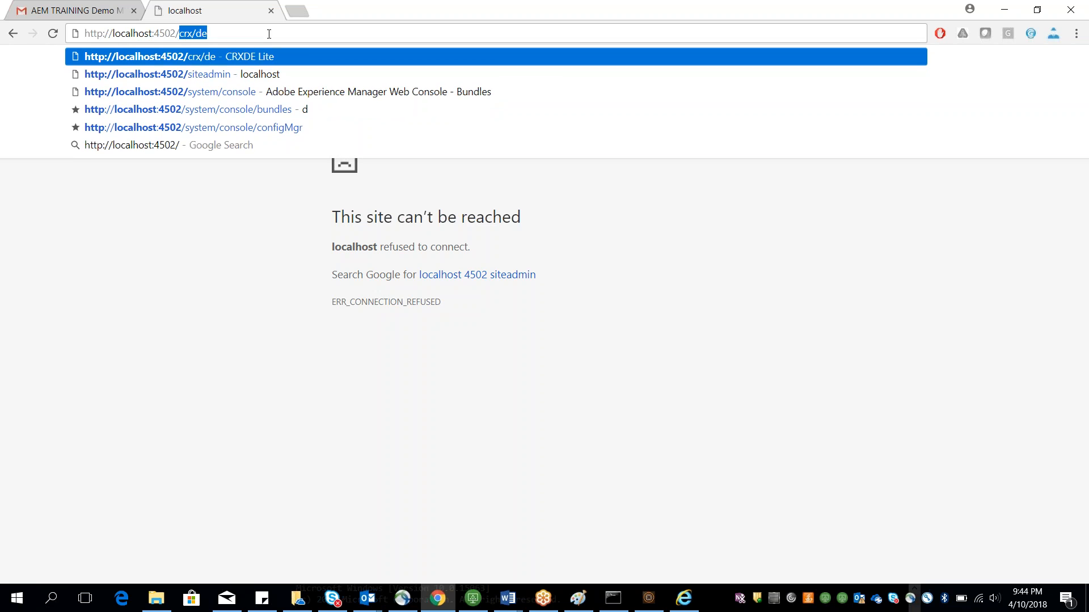
{"action": "key", "text": "BackSpace"}
{"action": "key", "text": "Return"}
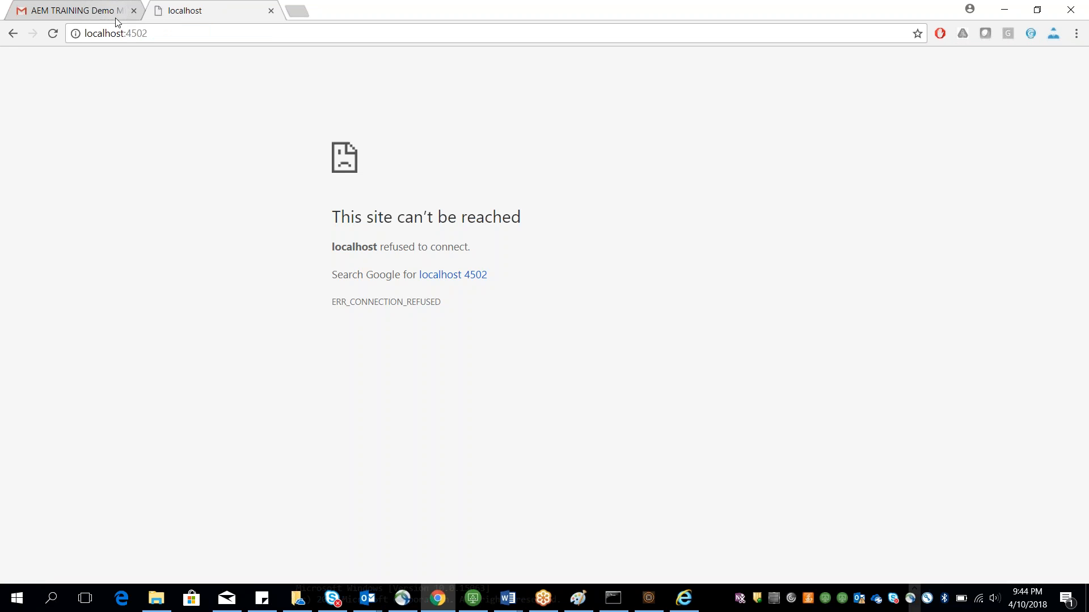
Step: Change the address port to 4504 and load the page
{"action": "key", "text": "ctrl+l"}
{"action": "key", "text": "End"}
{"action": "key", "text": "BackSpace"}
{"action": "type", "text": "4"}
{"action": "key", "text": "Return"}
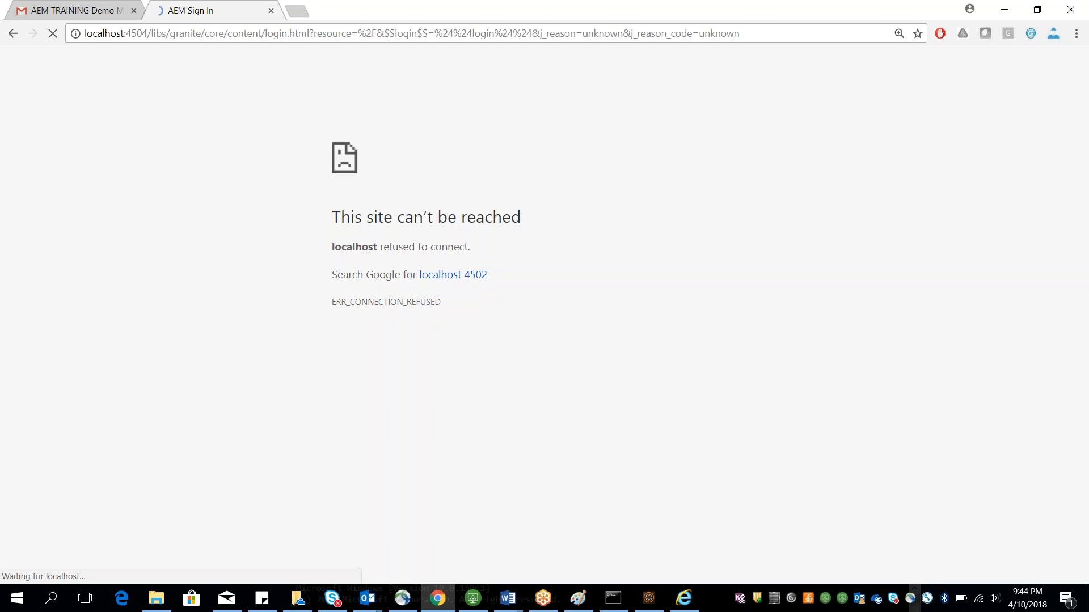
Step: Sign in to AEM with username admin and the account password
{"action": "type", "text": "adm"}
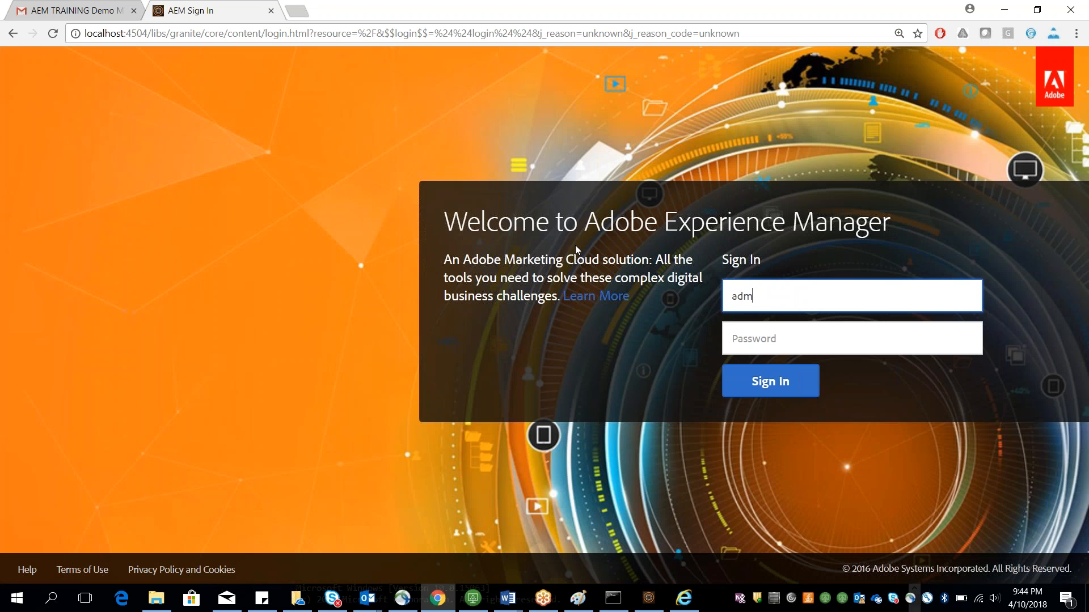
{"action": "type", "text": "in"}
{"action": "key", "text": "Tab"}
{"action": "type", "text": "admin"}
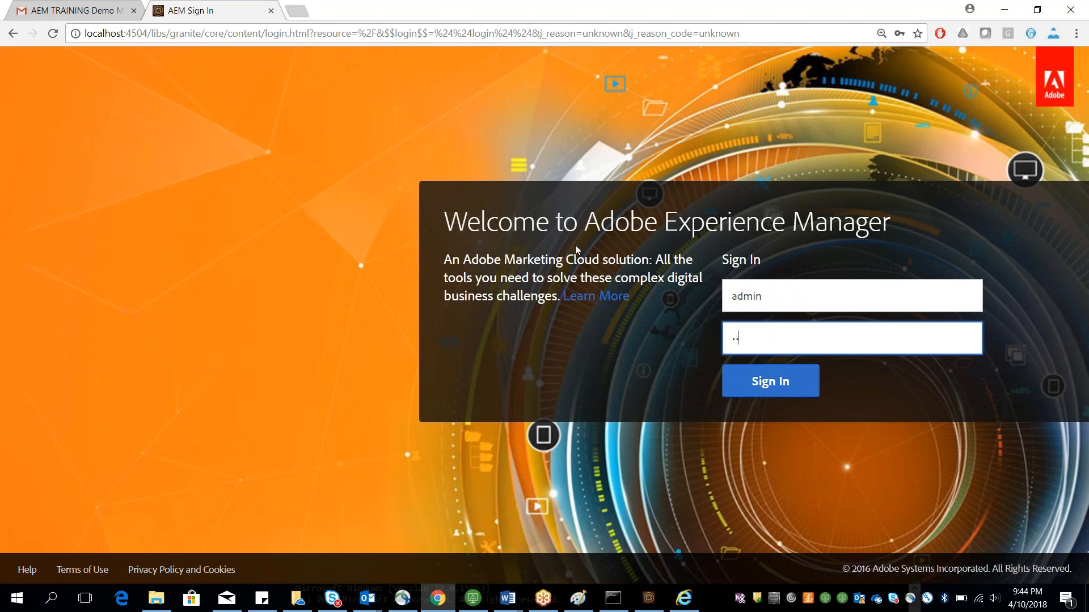
{"action": "key", "text": "Return"}
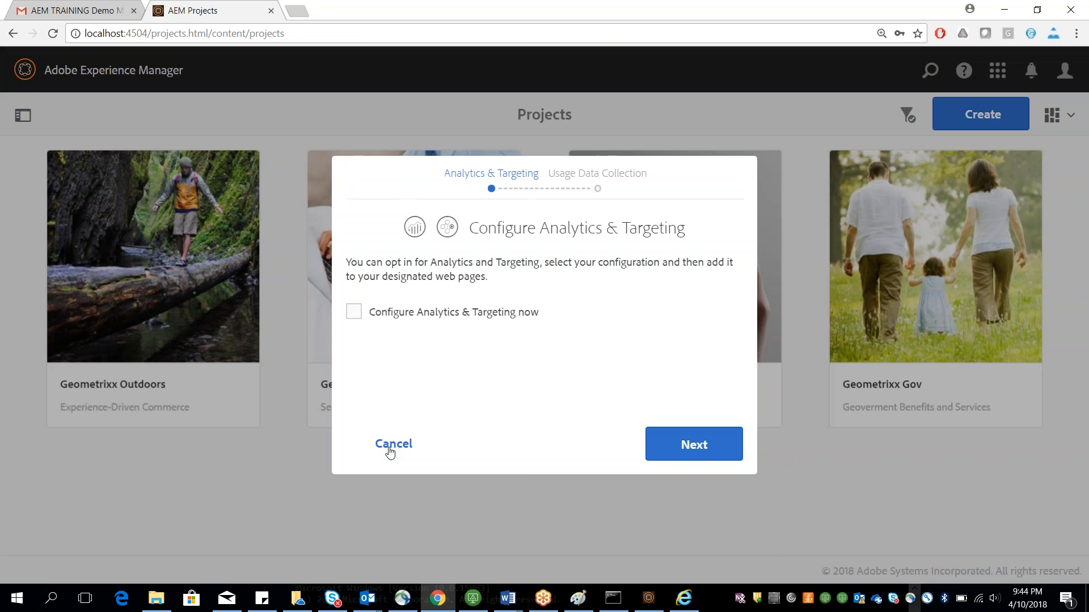
Step: Dismiss the Configure Analytics & Targeting dialog with Remind me later and restore the Quickstart window
{"action": "left_click", "coordinate": [391, 447]}
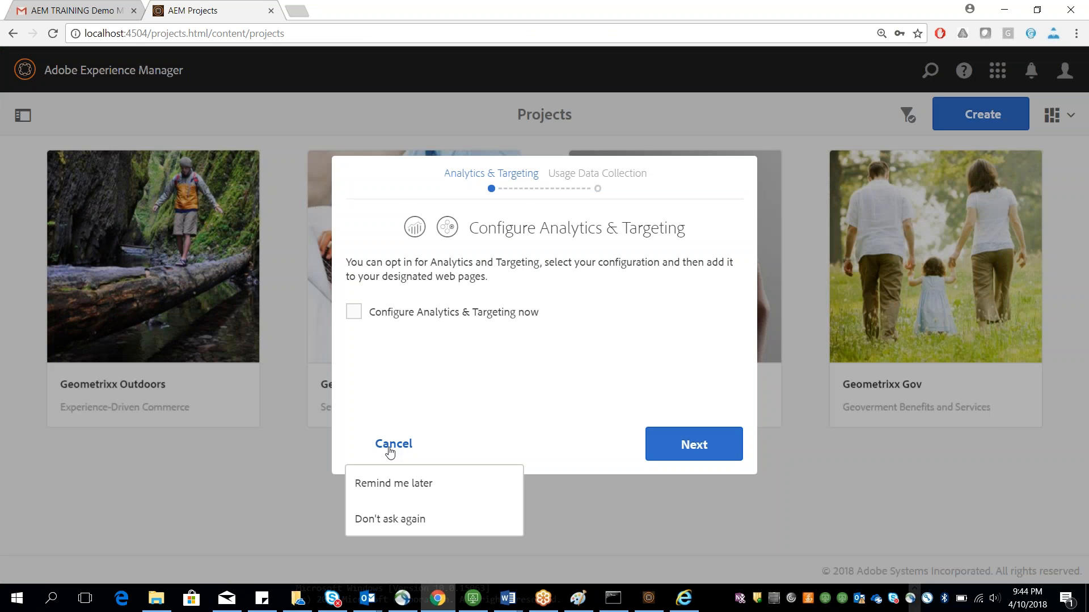
{"action": "left_click", "coordinate": [380, 483]}
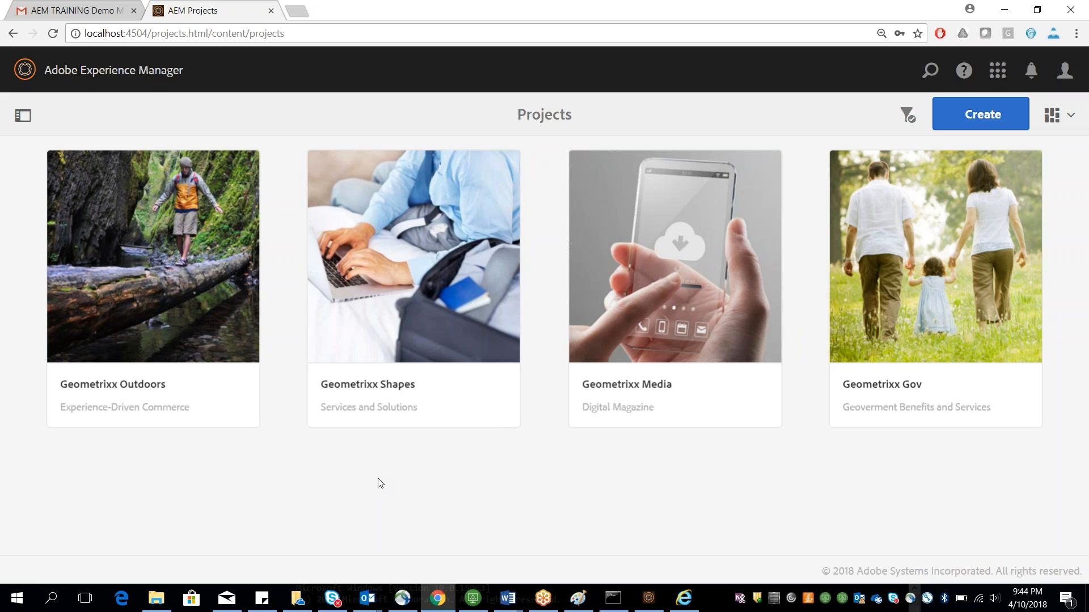
{"action": "left_click", "coordinate": [652, 602]}
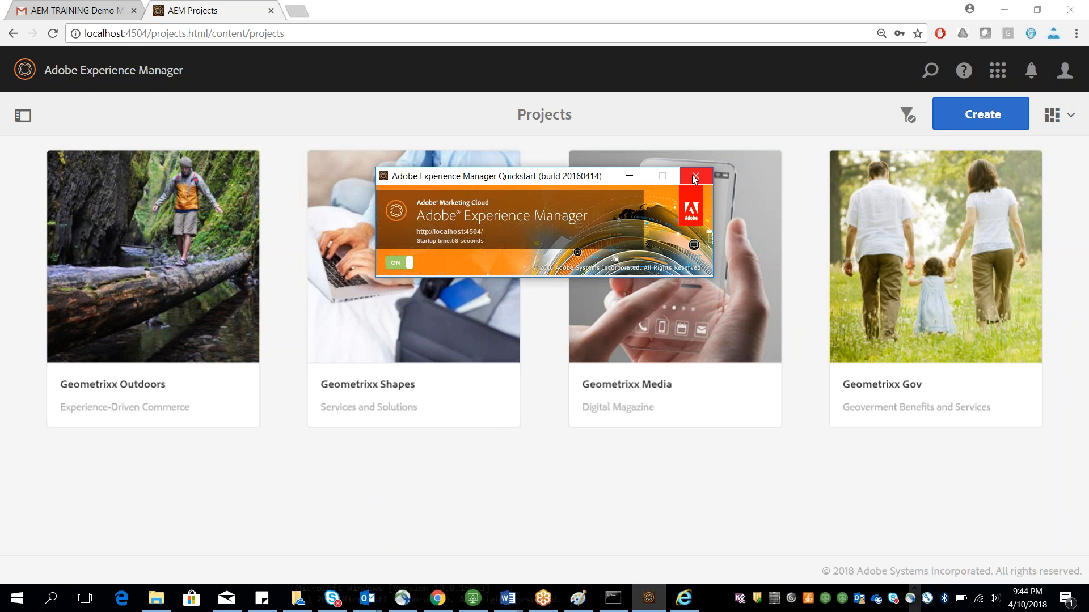
Step: Switch off the running AEM author instance with the Quickstart window's on/off toggle
{"action": "left_click", "coordinate": [409, 262]}
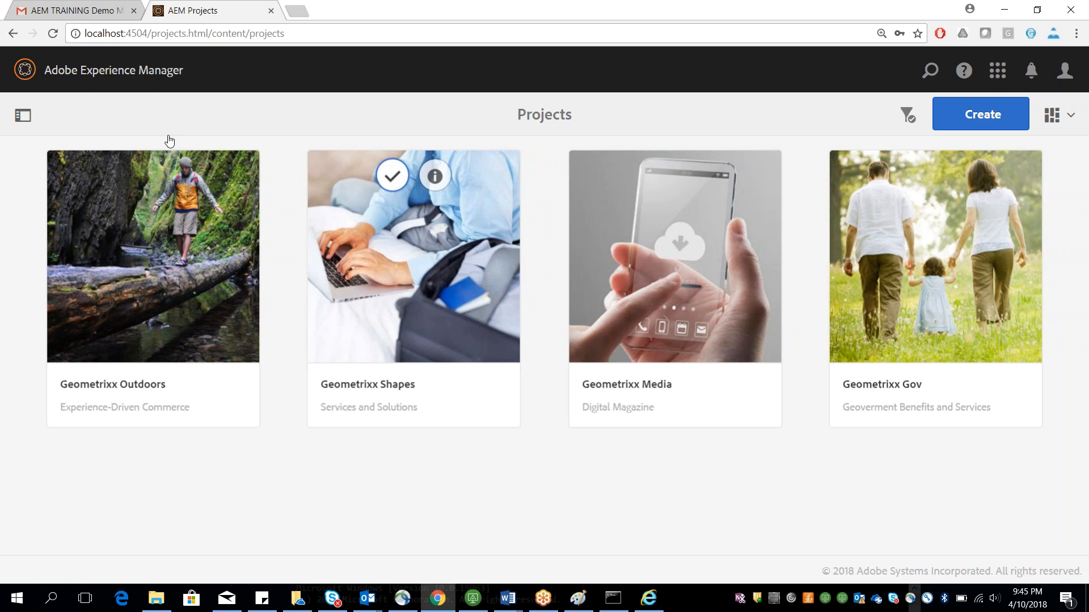
{"action": "left_click_drag", "start_coordinate": [128, 33], "coordinate": [148, 33]}
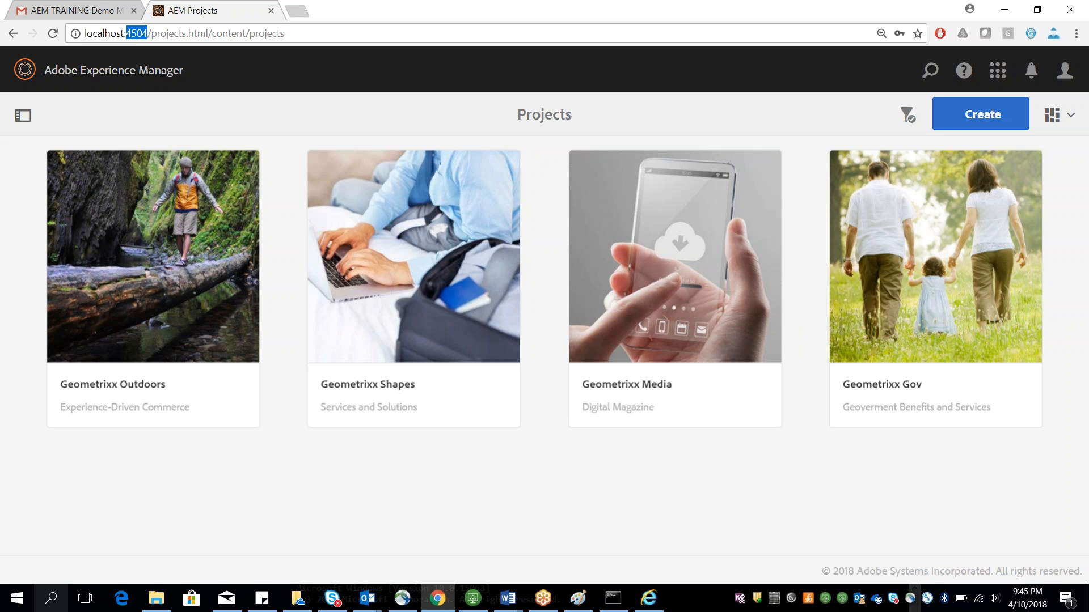
Step: Browse the 6.2author installation's crx-quickstart and bin folders to examine the start scripts
{"action": "left_click", "coordinate": [153, 603]}
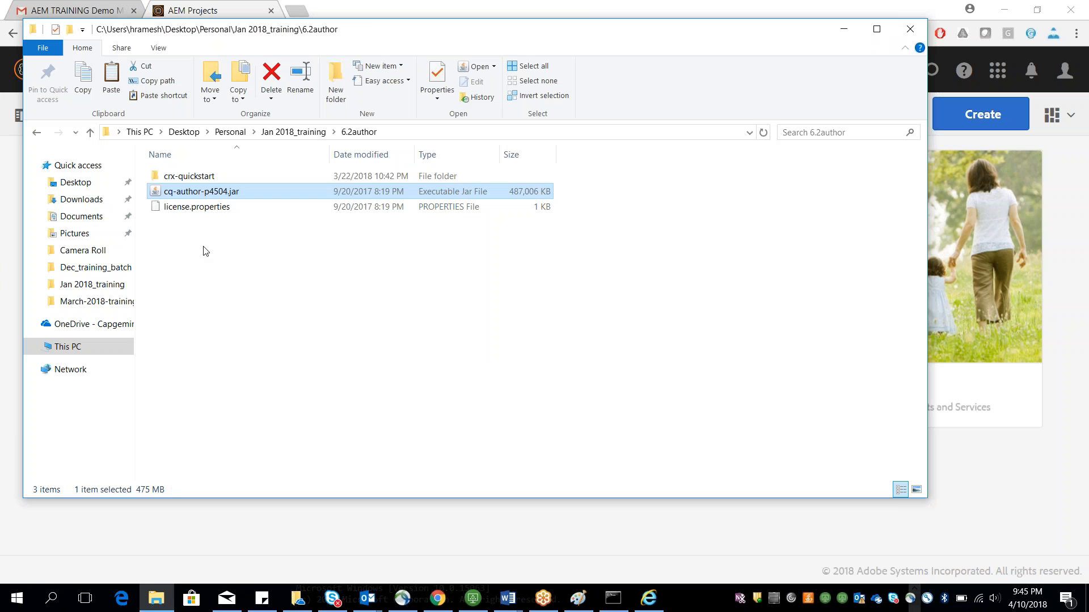
{"action": "double_click", "coordinate": [180, 179]}
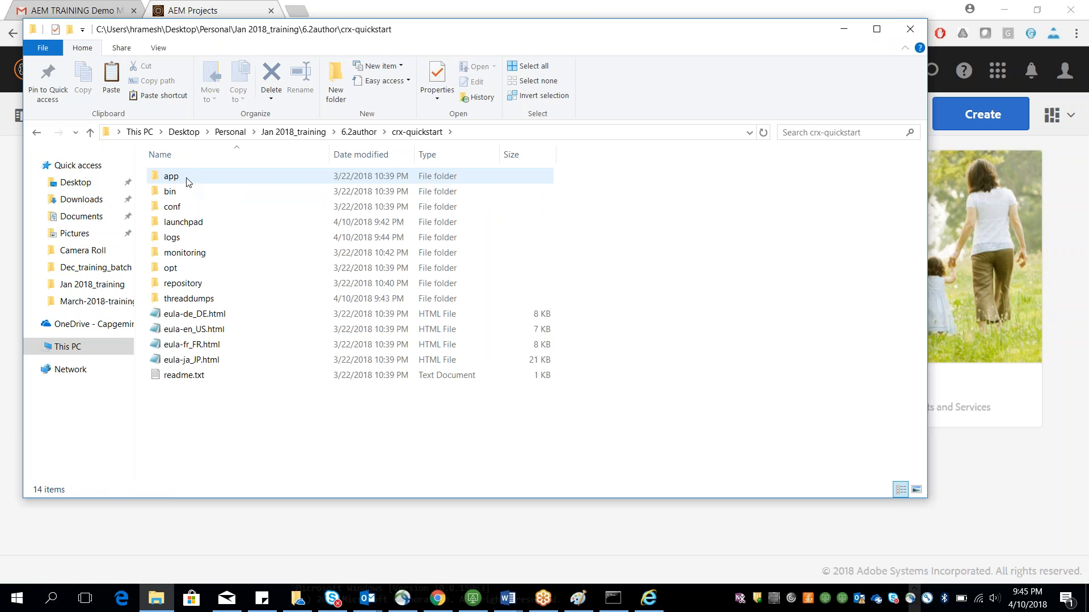
{"action": "double_click", "coordinate": [190, 196]}
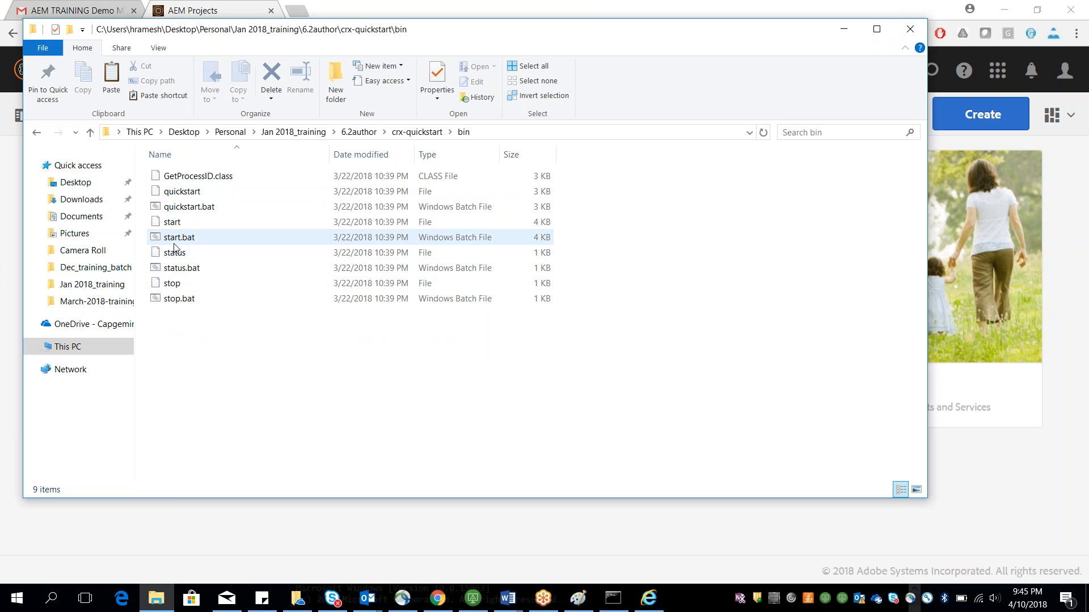
{"action": "left_click", "coordinate": [177, 226]}
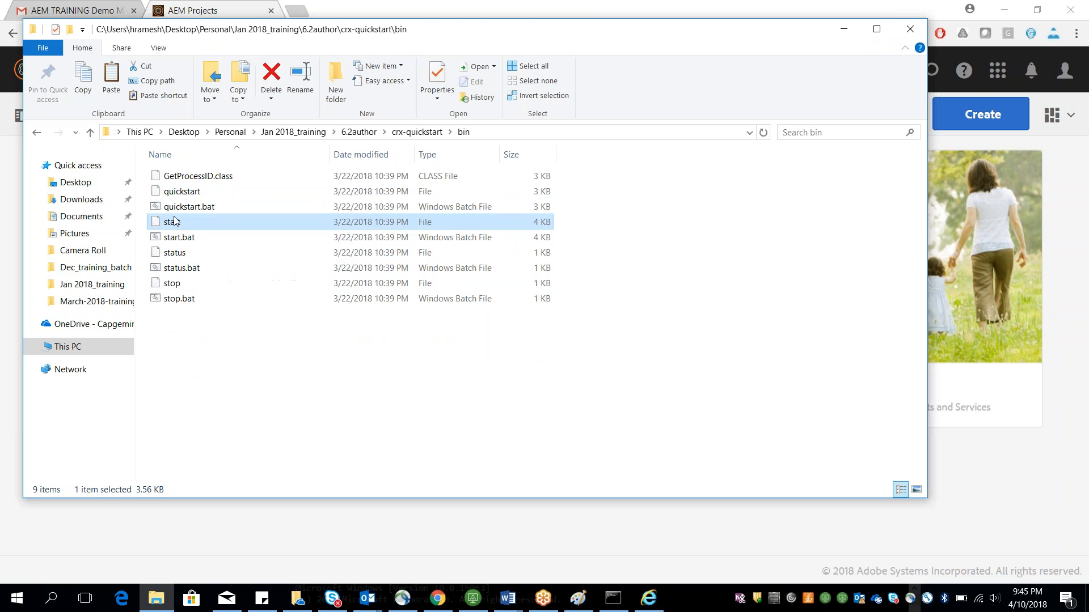
{"action": "left_click", "coordinate": [178, 238]}
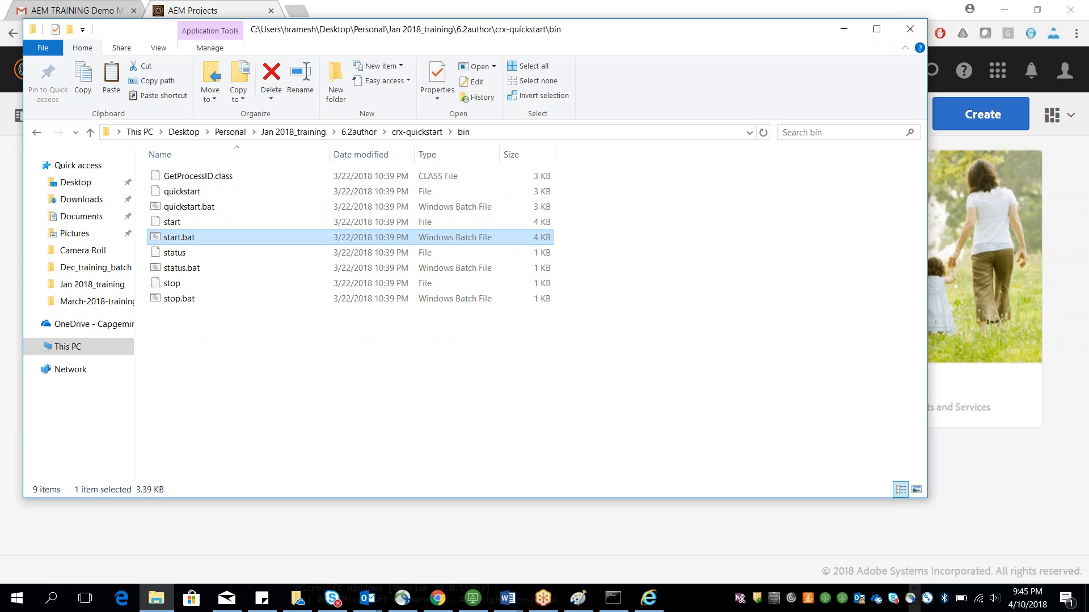
{"action": "left_click", "coordinate": [41, 134]}
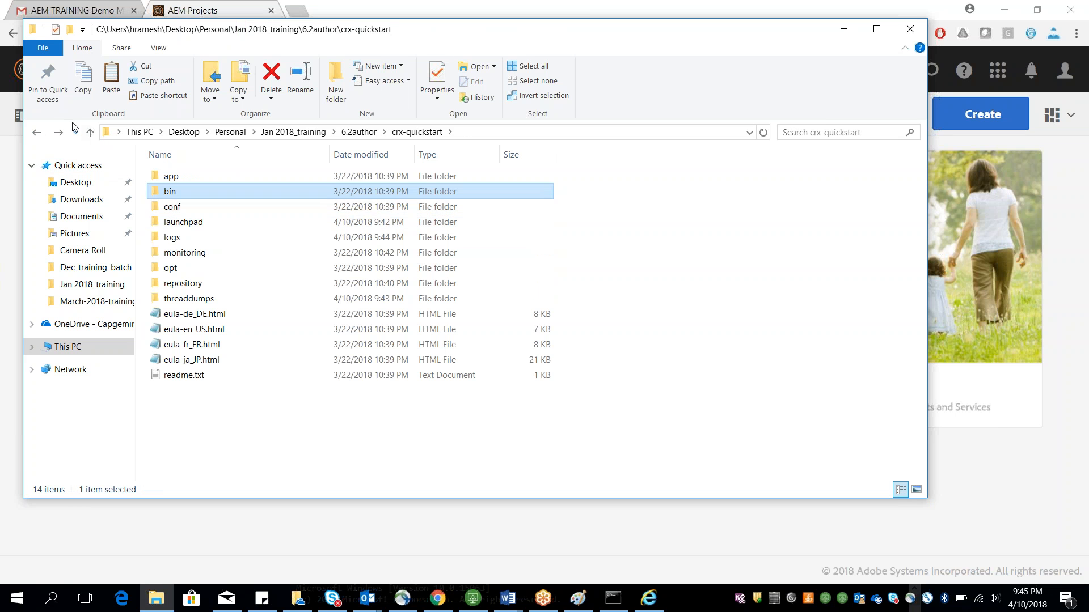
{"action": "left_click", "coordinate": [39, 133]}
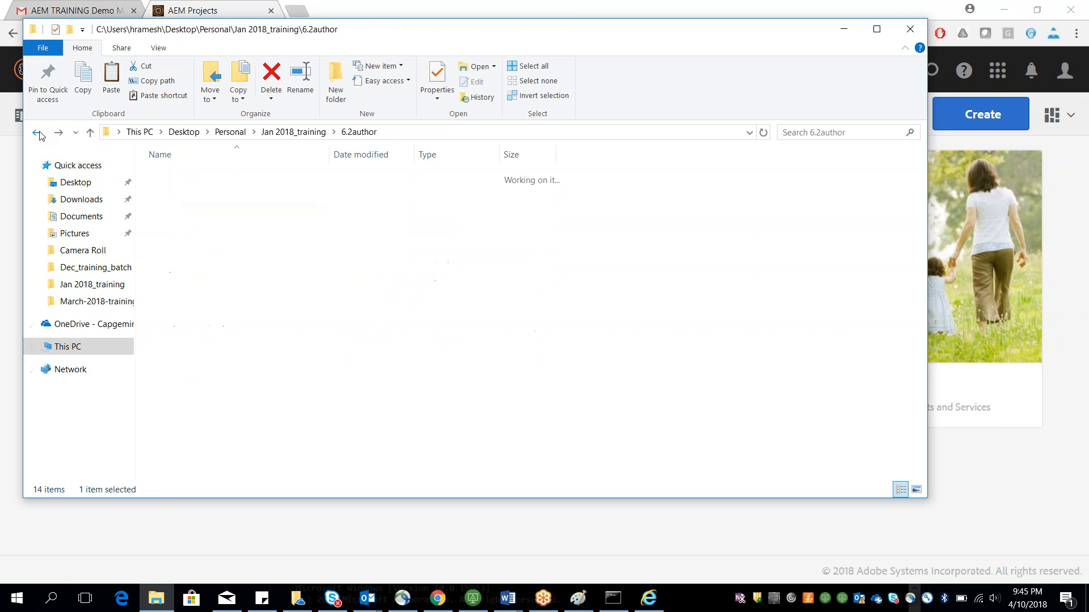
Step: Open a PowerShell window from the 6.2author folder with crx-quickstart selected
{"action": "right_click", "coordinate": [324, 349], "text": "shift"}
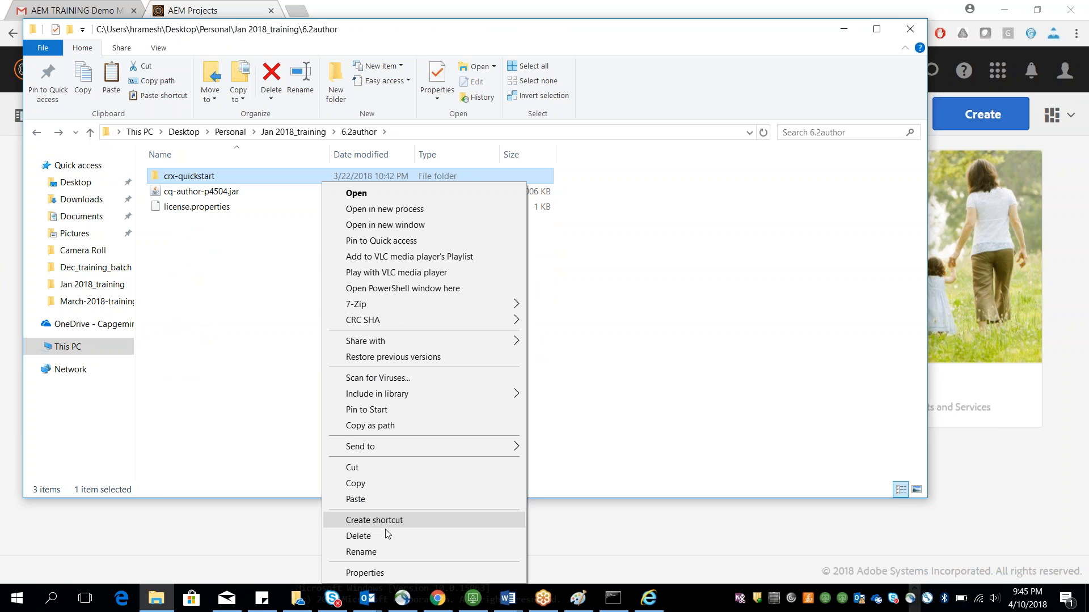
{"action": "left_click", "coordinate": [351, 289]}
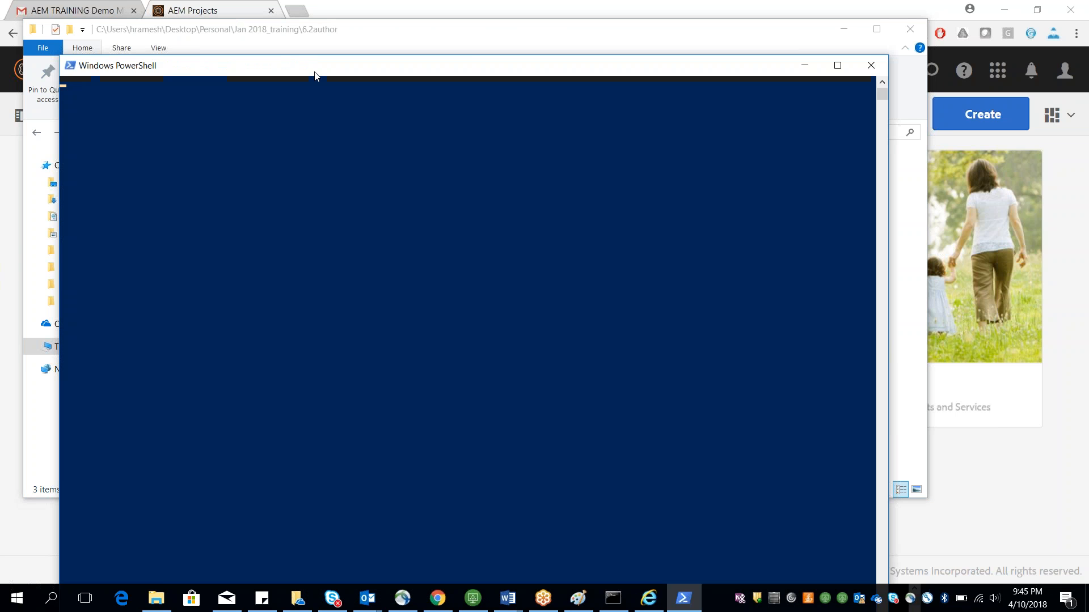
{"action": "left_click_drag", "start_coordinate": [316, 73], "coordinate": [421, 383]}
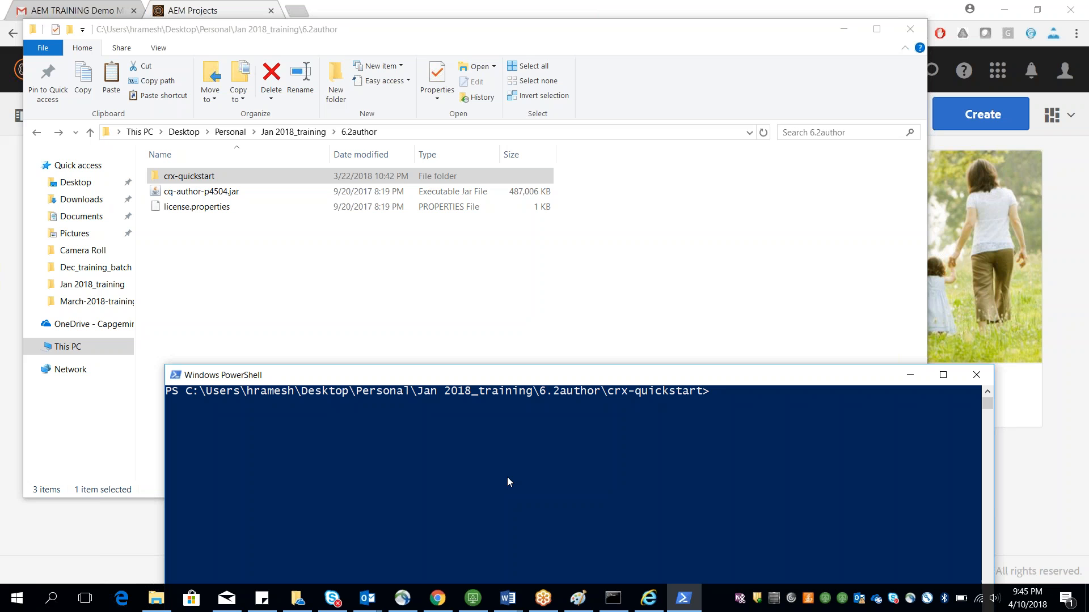
Step: Enter the command java -jar cq-author-p4504.jar at the PowerShell prompt
{"action": "type", "text": "java -jar cq"}
{"action": "left_click_drag", "start_coordinate": [498, 373], "coordinate": [384, 342]}
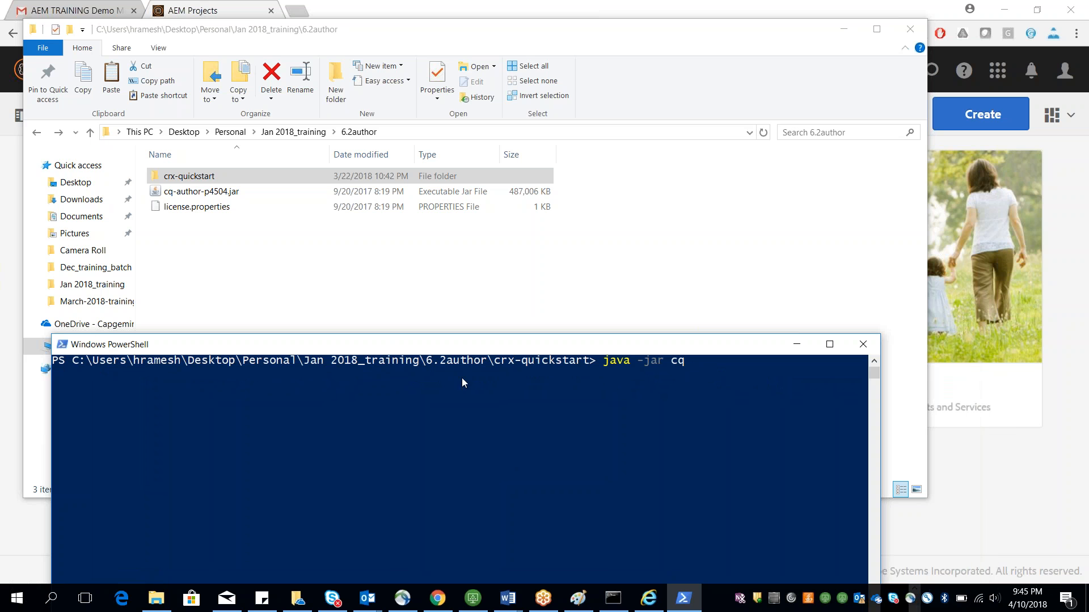
{"action": "type", "text": "-author-p4504.jar"}
{"action": "key", "text": "Left"}
{"action": "key", "text": "Left"}
{"action": "key", "text": "Left"}
{"action": "key", "text": "Left"}
{"action": "key", "text": "Left"}
{"action": "key", "text": "Left"}
{"action": "key", "text": "Left"}
{"action": "key", "text": "Left"}
{"action": "key", "text": "Left"}
{"action": "key", "text": "Left"}
{"action": "key", "text": "Left"}
{"action": "key", "text": "Left"}
{"action": "key", "text": "Left"}
{"action": "key", "text": "Left"}
{"action": "key", "text": "Left"}
{"action": "key", "text": "Left"}
{"action": "key", "text": "Left"}
{"action": "key", "text": "Left"}
{"action": "key", "text": "Left"}
{"action": "key", "text": "Left"}
{"action": "key", "text": "Left"}
{"action": "key", "text": "Left"}
Step: Switch to the Session1-Aemstartup notes document and read the server startup and troubleshooting section
{"action": "left_click", "coordinate": [506, 608]}
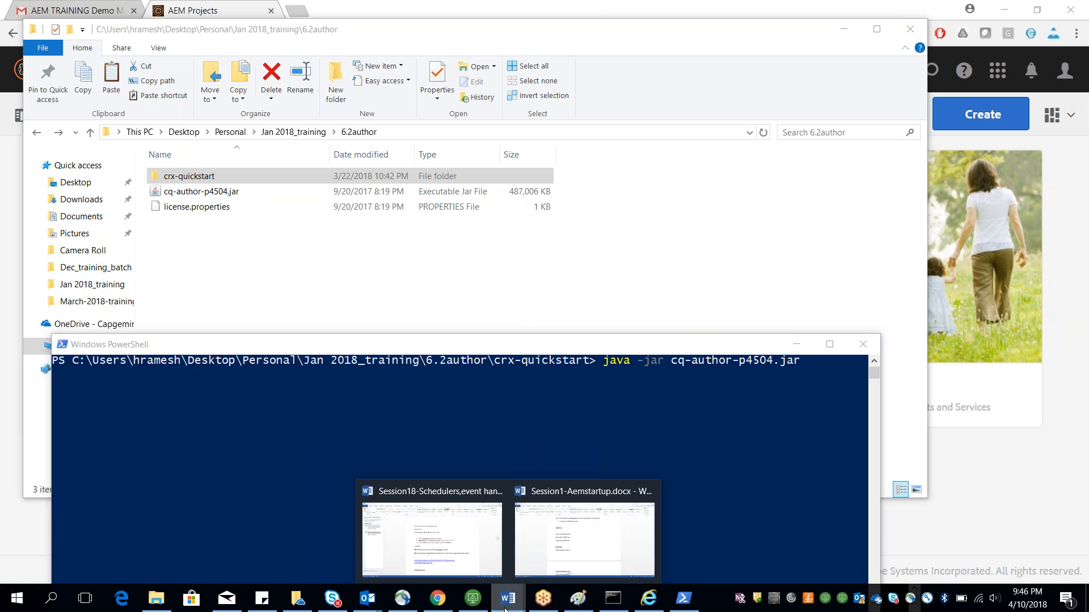
{"action": "left_click", "coordinate": [573, 531]}
{"action": "right_click", "coordinate": [530, 175]}
{"action": "scroll", "coordinate": [390, 383], "scroll_direction": "down", "scroll_amount": 4}
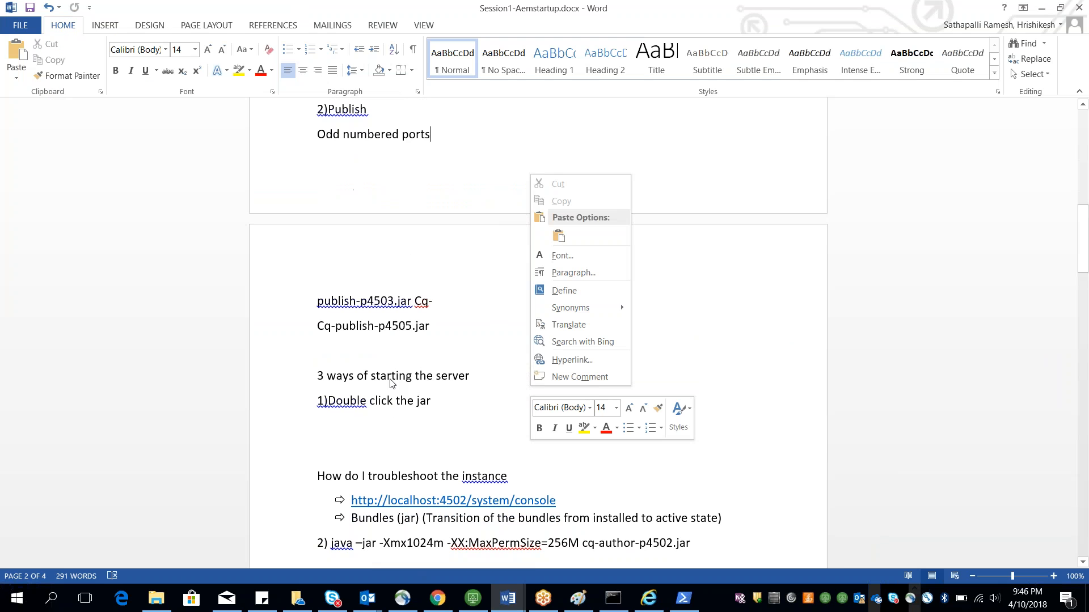
{"action": "left_click", "coordinate": [392, 383]}
{"action": "scroll", "coordinate": [391, 384], "scroll_direction": "down", "scroll_amount": 1}
{"action": "left_click_drag", "start_coordinate": [380, 478], "coordinate": [434, 478]}
{"action": "left_click", "coordinate": [412, 478]}
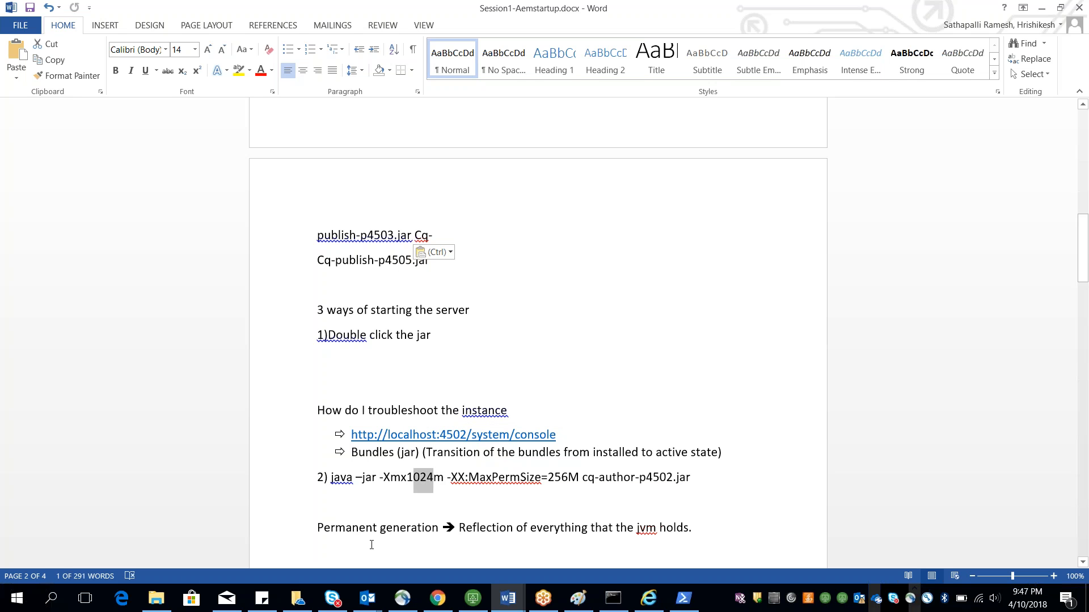
{"action": "left_click_drag", "start_coordinate": [318, 528], "coordinate": [403, 520]}
{"action": "key", "text": "Left"}
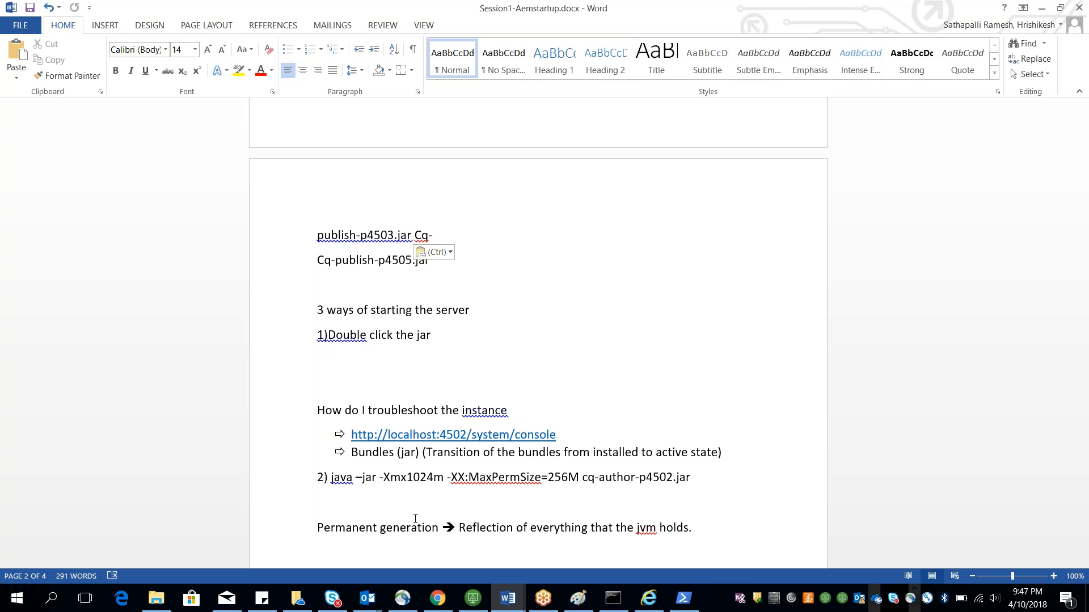
{"action": "double_click", "coordinate": [548, 471]}
{"action": "key", "text": "Down"}
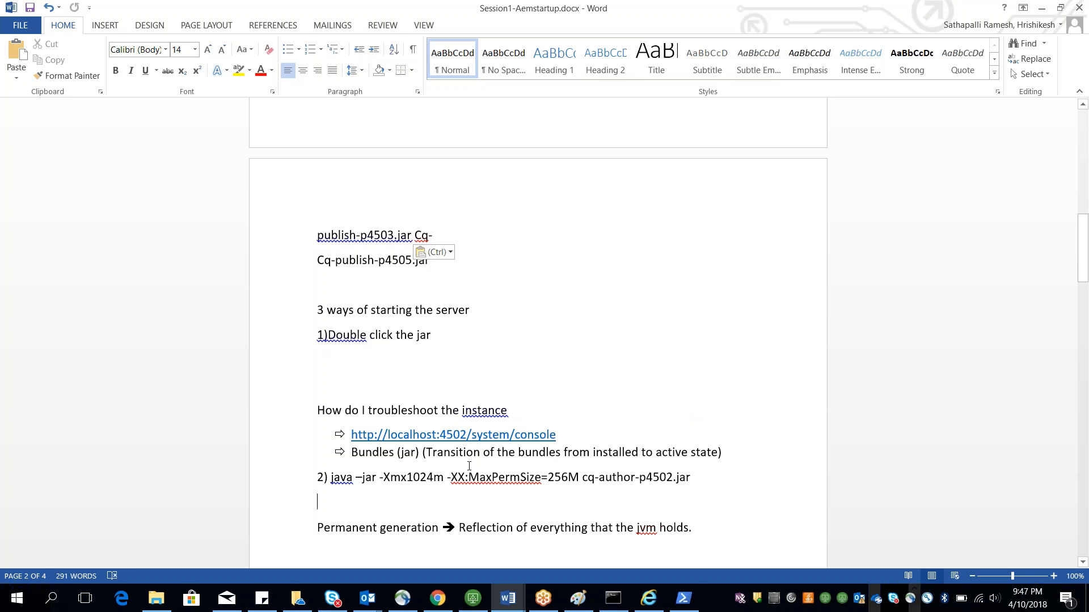
Step: Change the jar name in the notes' java command from cq-author-p4502.jar to cq-author-p4504.jar
{"action": "left_click_drag", "start_coordinate": [583, 476], "coordinate": [391, 477]}
{"action": "left_click", "coordinate": [693, 477]}
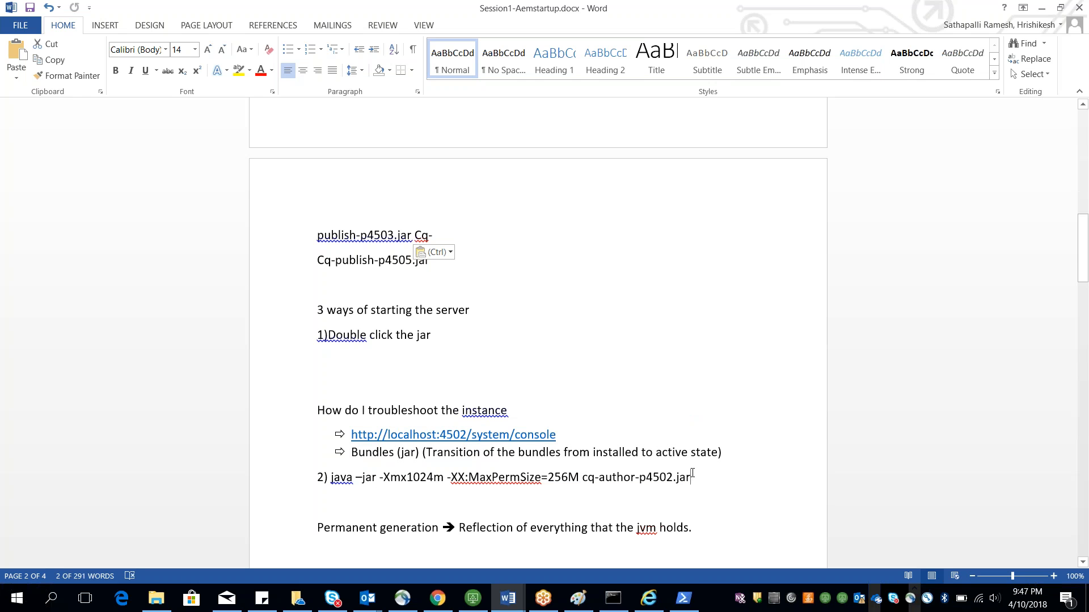
{"action": "left_click_drag", "start_coordinate": [702, 477], "coordinate": [349, 466]}
{"action": "left_click", "coordinate": [667, 477]}
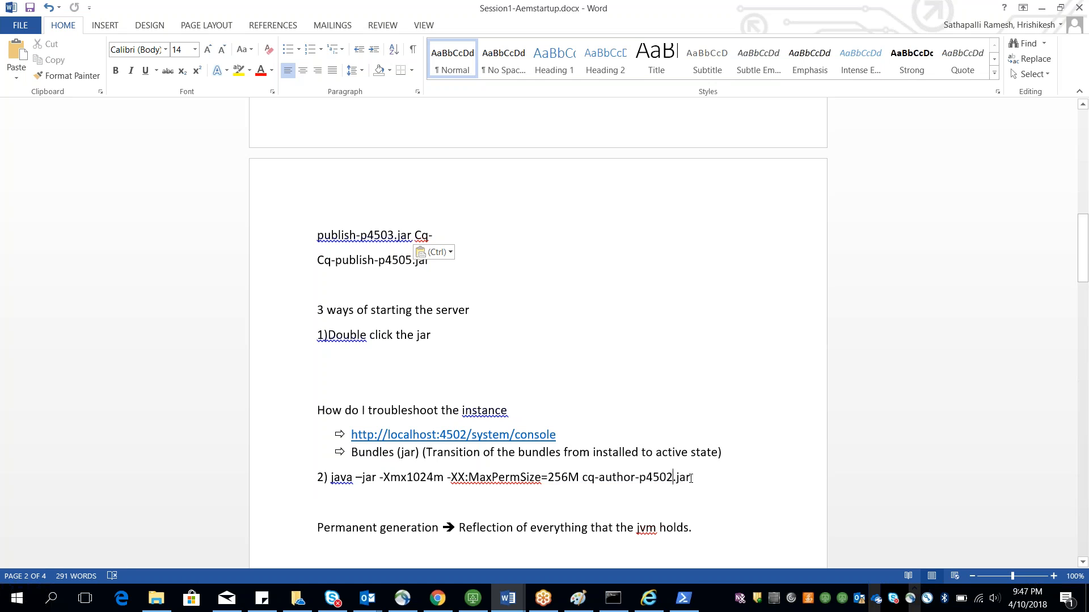
{"action": "key", "text": "BackSpace"}
{"action": "type", "text": "4"}
Step: Select the full java -jar -Xmx1024m -XX:MaxPermSize=256M cq-author-p4504.jar command line in the notes
{"action": "left_click_drag", "start_coordinate": [657, 475], "coordinate": [419, 455]}
{"action": "double_click", "coordinate": [419, 455]}
{"action": "left_click", "coordinate": [335, 476]}
{"action": "left_click_drag", "start_coordinate": [334, 476], "coordinate": [691, 477]}
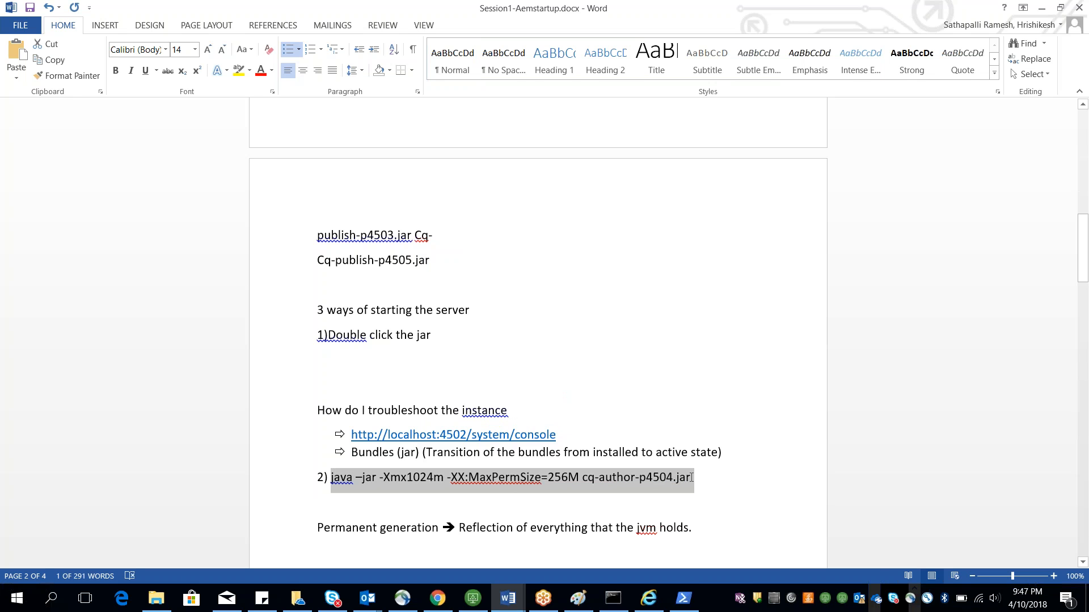
Step: Replace the PowerShell command with the pasted java -jar -Xmx1024m -XX:MaxPermSize=256M cq-author-p4504.jar line
{"action": "key", "text": "alt+Tab"}
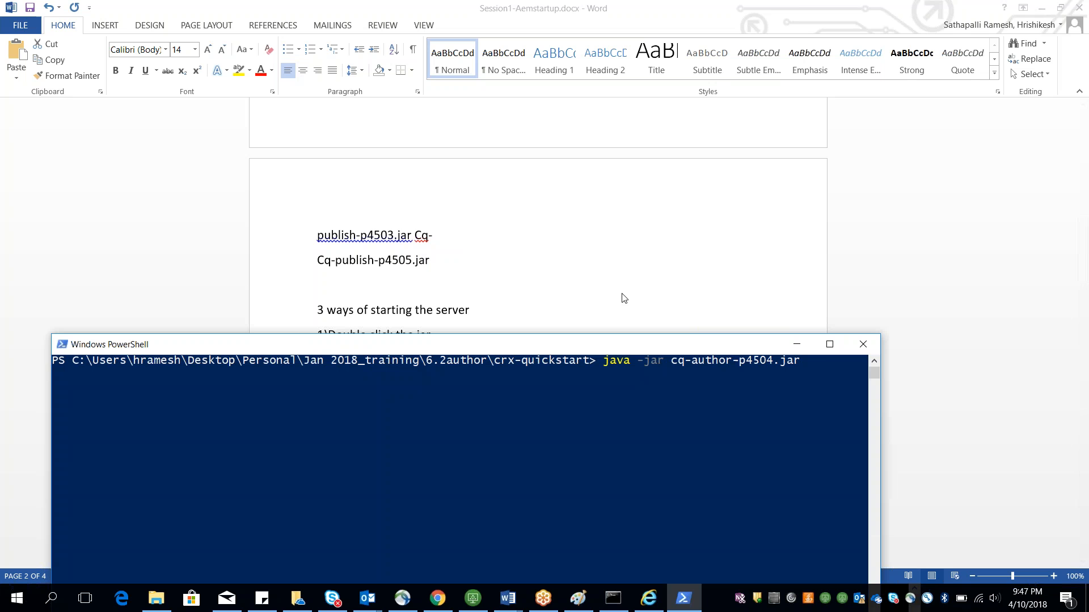
{"action": "left_click", "coordinate": [823, 363]}
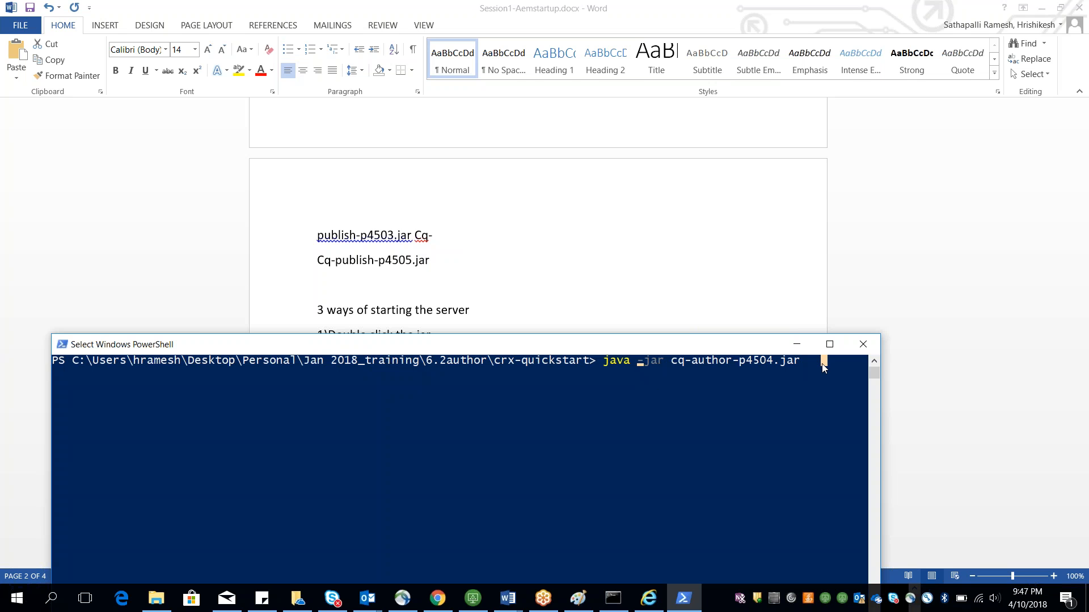
{"action": "key", "text": "Left"}
{"action": "key", "text": "Left"}
{"action": "key", "text": "Left"}
{"action": "key", "text": "Right"}
{"action": "key", "text": "Right"}
{"action": "key", "text": "Right"}
{"action": "key", "text": "Right"}
{"action": "key", "text": "Right"}
{"action": "key", "text": "Right"}
{"action": "key", "text": "Right"}
{"action": "key", "text": "Right"}
{"action": "key", "text": "Right"}
{"action": "key", "text": "Right"}
{"action": "key", "text": "Right"}
{"action": "key", "text": "Right"}
{"action": "key", "text": "Right"}
{"action": "key", "text": "Right"}
{"action": "key", "text": "Right"}
{"action": "key", "text": "Right"}
{"action": "key", "text": "Right"}
{"action": "key", "text": "Right"}
{"action": "key", "text": "Right"}
{"action": "key", "text": "Right"}
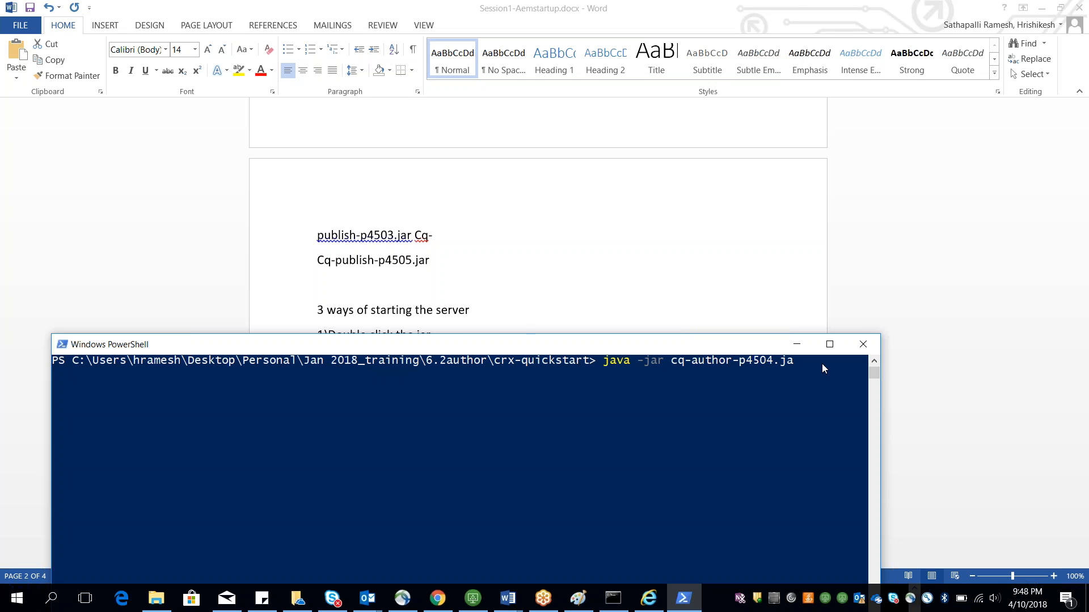
{"action": "key", "text": "BackSpace"}
{"action": "key", "text": "BackSpace"}
{"action": "key", "text": "BackSpace"}
{"action": "key", "text": "BackSpace"}
{"action": "key", "text": "BackSpace"}
{"action": "key", "text": "BackSpace"}
{"action": "key", "text": "BackSpace"}
{"action": "key", "text": "BackSpace"}
{"action": "key", "text": "BackSpace"}
{"action": "key", "text": "BackSpace"}
{"action": "key", "text": "BackSpace"}
{"action": "key", "text": "BackSpace"}
{"action": "key", "text": "BackSpace"}
{"action": "key", "text": "BackSpace"}
{"action": "key", "text": "BackSpace"}
{"action": "key", "text": "BackSpace"}
{"action": "key", "text": "BackSpace"}
{"action": "key", "text": "BackSpace"}
{"action": "key", "text": "BackSpace"}
{"action": "key", "text": "BackSpace"}
{"action": "right_click", "coordinate": [633, 378]}
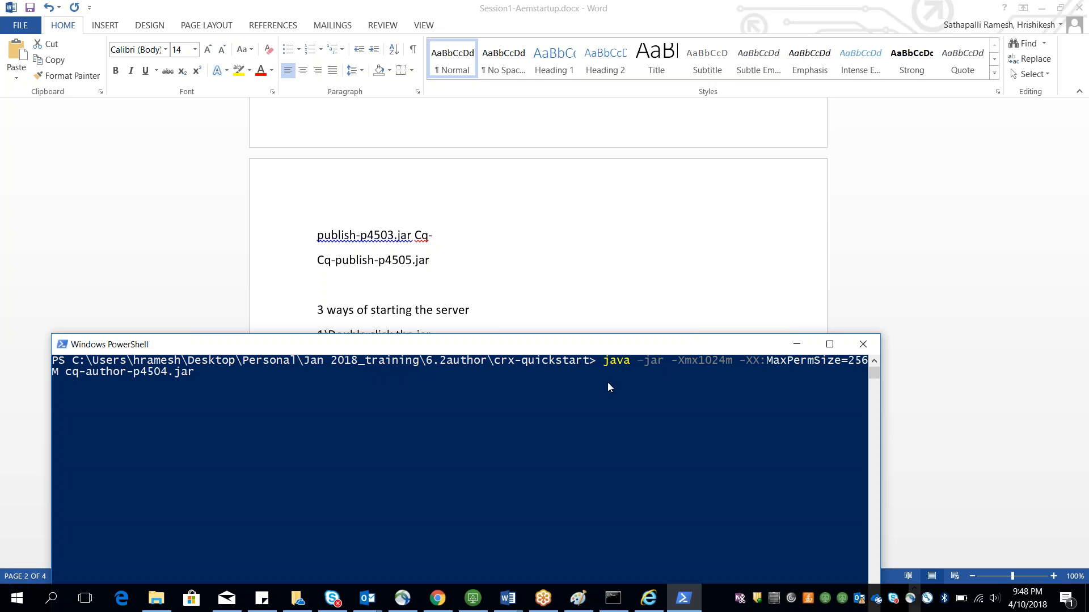
Step: Try to run the memory-tuned launch command from the crx-quickstart folder
{"action": "key", "text": "Left"}
{"action": "key", "text": "Left"}
{"action": "key", "text": "Left"}
{"action": "key", "text": "Left"}
{"action": "key", "text": "Left"}
{"action": "key", "text": "Left"}
{"action": "key", "text": "Left"}
{"action": "key", "text": "Left"}
{"action": "key", "text": "Left"}
{"action": "key", "text": "Left"}
{"action": "key", "text": "Left"}
{"action": "key", "text": "Left"}
{"action": "key", "text": "Left"}
{"action": "key", "text": "Left"}
{"action": "key", "text": "Left"}
{"action": "key", "text": "Left"}
{"action": "key", "text": "Left"}
{"action": "key", "text": "Left"}
{"action": "key", "text": "Left"}
{"action": "key", "text": "Left"}
{"action": "key", "text": "Right"}
{"action": "key", "text": "Return"}
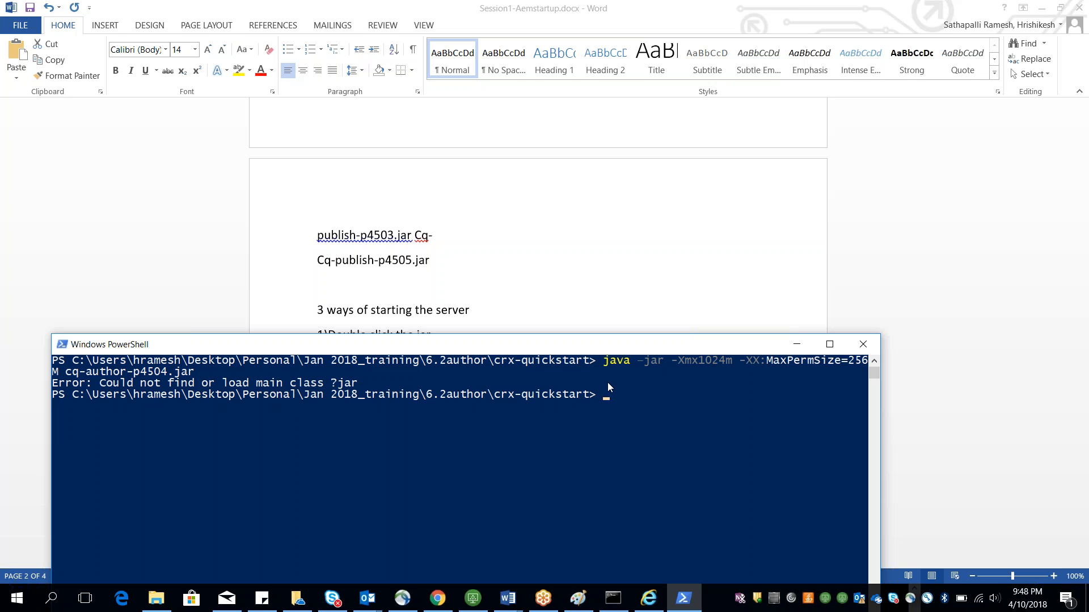
Step: Change to the parent 6.2author folder with cd .. and rerun the memory-tuned java launch command
{"action": "key", "text": "Up"}
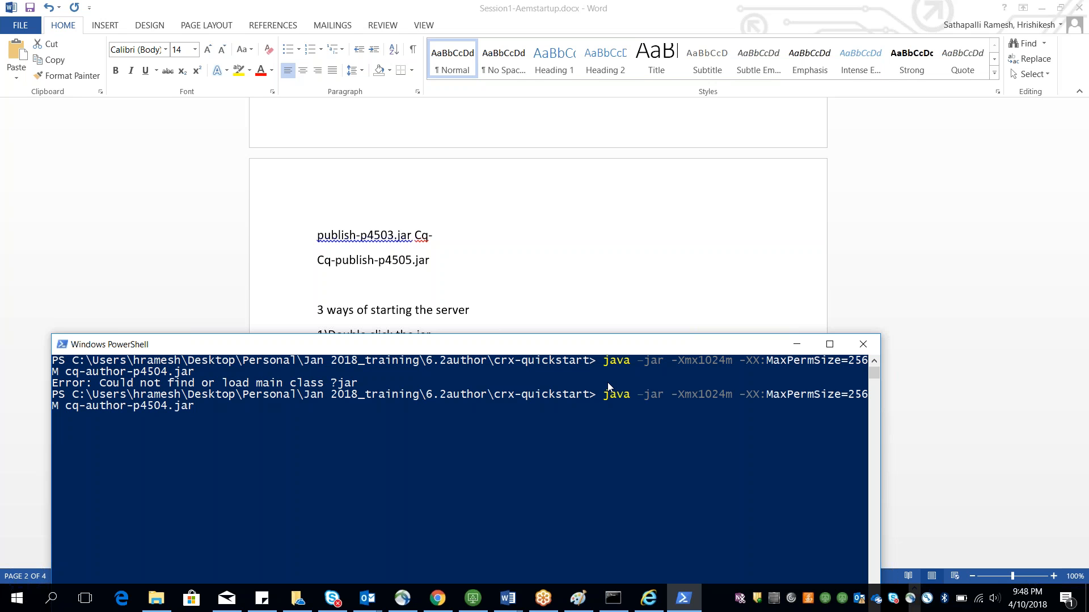
{"action": "key", "text": "BackSpace"}
{"action": "key", "text": "BackSpace"}
{"action": "key", "text": "BackSpace"}
{"action": "key", "text": "BackSpace"}
{"action": "key", "text": "BackSpace"}
{"action": "key", "text": "BackSpace"}
{"action": "key", "text": "BackSpace"}
{"action": "key", "text": "BackSpace"}
{"action": "key", "text": "BackSpace"}
{"action": "key", "text": "BackSpace"}
{"action": "key", "text": "BackSpace"}
{"action": "key", "text": "BackSpace"}
{"action": "key", "text": "BackSpace"}
{"action": "key", "text": "BackSpace"}
{"action": "key", "text": "BackSpace"}
{"action": "key", "text": "BackSpace"}
{"action": "key", "text": "BackSpace"}
{"action": "key", "text": "BackSpace"}
{"action": "key", "text": "BackSpace"}
{"action": "key", "text": "BackSpace"}
{"action": "type", "text": "cd .."}
{"action": "key", "text": "Return"}
{"action": "key", "text": "Up"}
{"action": "key", "text": "Up"}
{"action": "key", "text": "Return"}
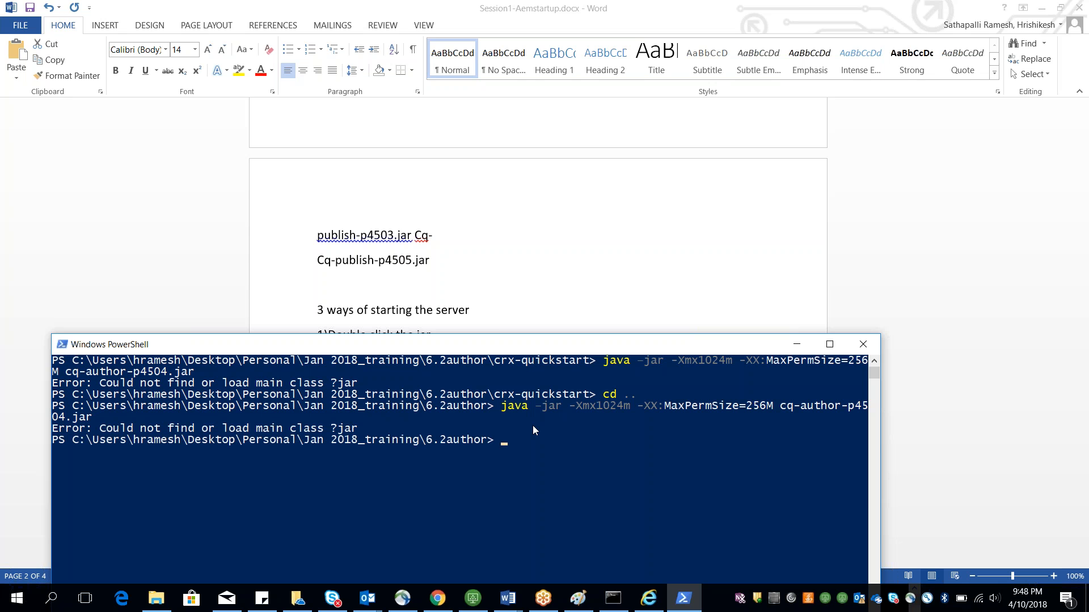
Step: Check the notes' command and the 6.2author folder contents before returning to PowerShell
{"action": "key", "text": "alt+Tab"}
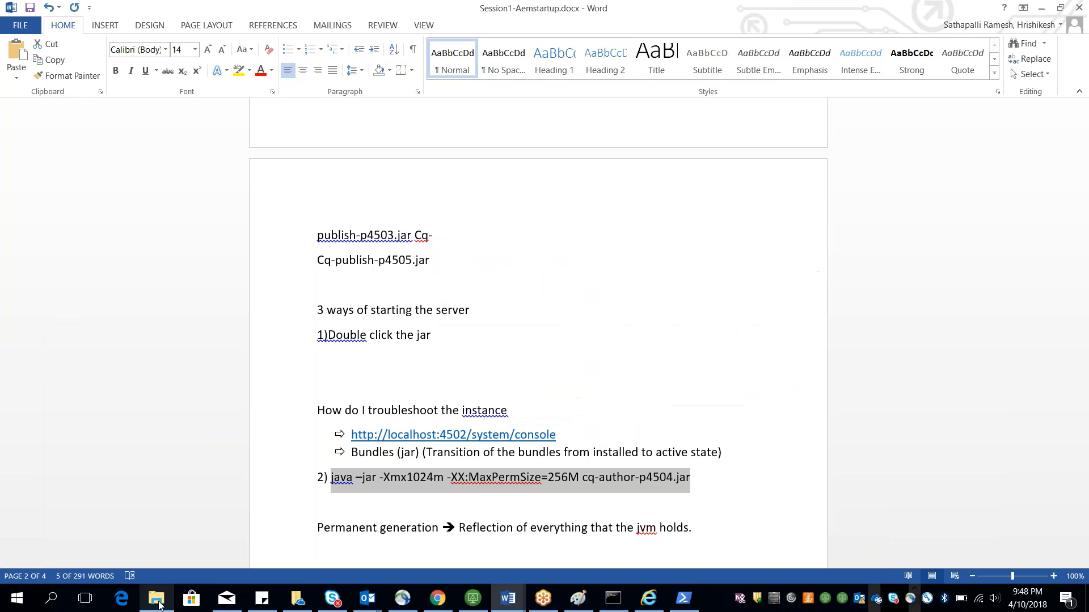
{"action": "left_click", "coordinate": [158, 604]}
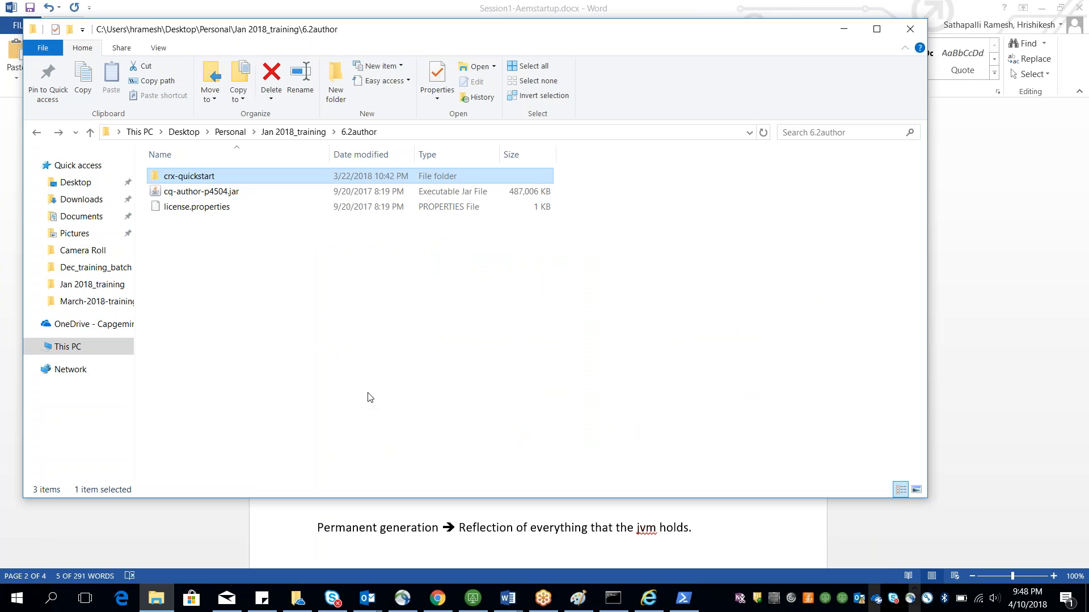
{"action": "key", "text": "alt+Tab"}
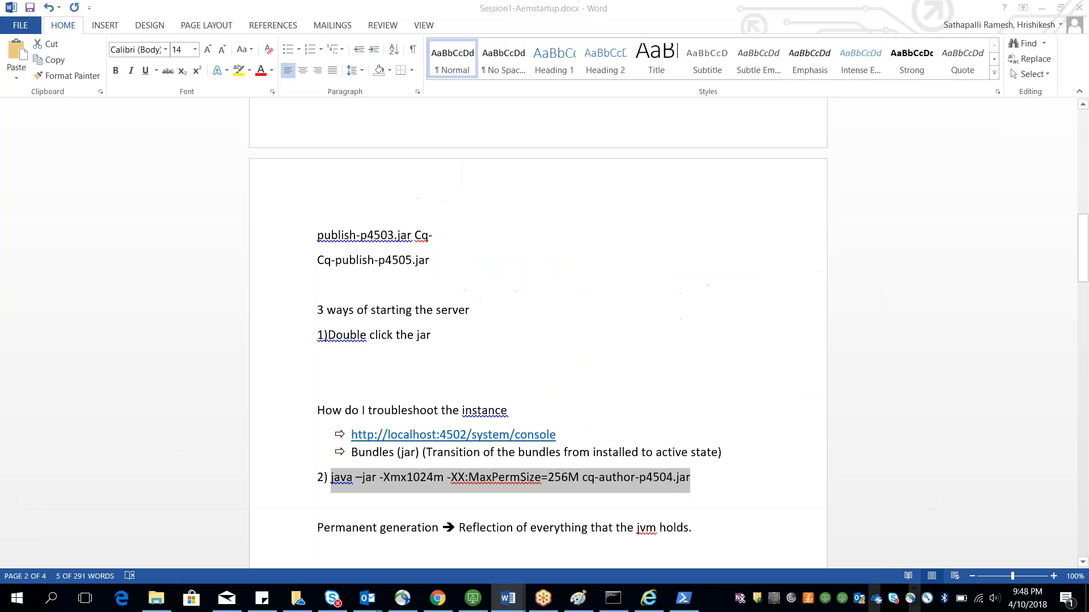
{"action": "key", "text": "alt+Tab"}
{"action": "key", "text": "Tab"}
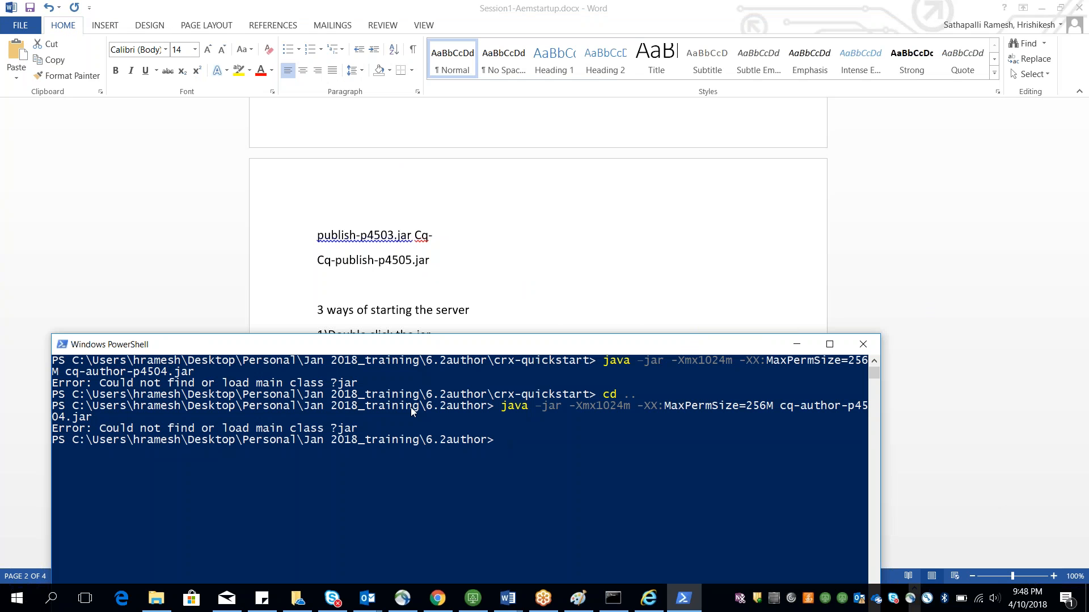
{"action": "left_click_drag", "start_coordinate": [408, 345], "coordinate": [380, 280]}
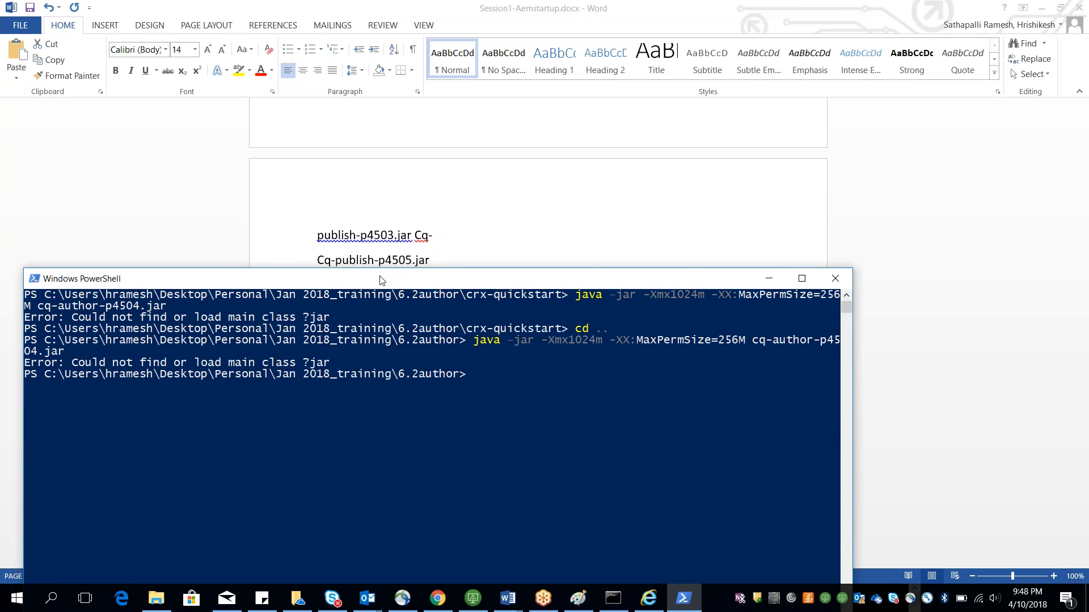
{"action": "scroll", "coordinate": [379, 276], "scroll_direction": "down", "scroll_amount": 10}
{"action": "left_click_drag", "start_coordinate": [379, 277], "coordinate": [376, 220]}
{"action": "key", "text": "Up"}
{"action": "key", "text": "Up"}
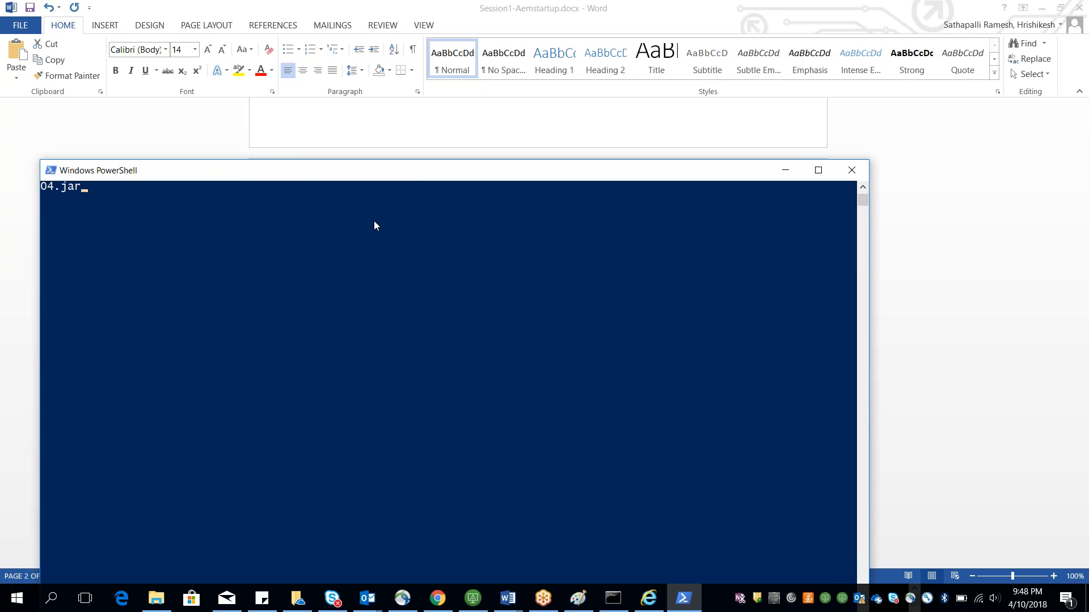
{"action": "key", "text": "BackSpace"}
{"action": "key", "text": "BackSpace"}
{"action": "key", "text": "BackSpace"}
{"action": "key", "text": "BackSpace"}
{"action": "key", "text": "BackSpace"}
{"action": "key", "text": "BackSpace"}
{"action": "key", "text": "BackSpace"}
{"action": "key", "text": "BackSpace"}
{"action": "key", "text": "BackSpace"}
{"action": "key", "text": "BackSpace"}
{"action": "key", "text": "BackSpace"}
{"action": "key", "text": "BackSpace"}
{"action": "key", "text": "BackSpace"}
{"action": "key", "text": "BackSpace"}
{"action": "key", "text": "BackSpace"}
{"action": "key", "text": "BackSpace"}
{"action": "key", "text": "BackSpace"}
{"action": "key", "text": "BackSpace"}
{"action": "key", "text": "BackSpace"}
{"action": "key", "text": "BackSpace"}
{"action": "type", "text": "java -jar"}
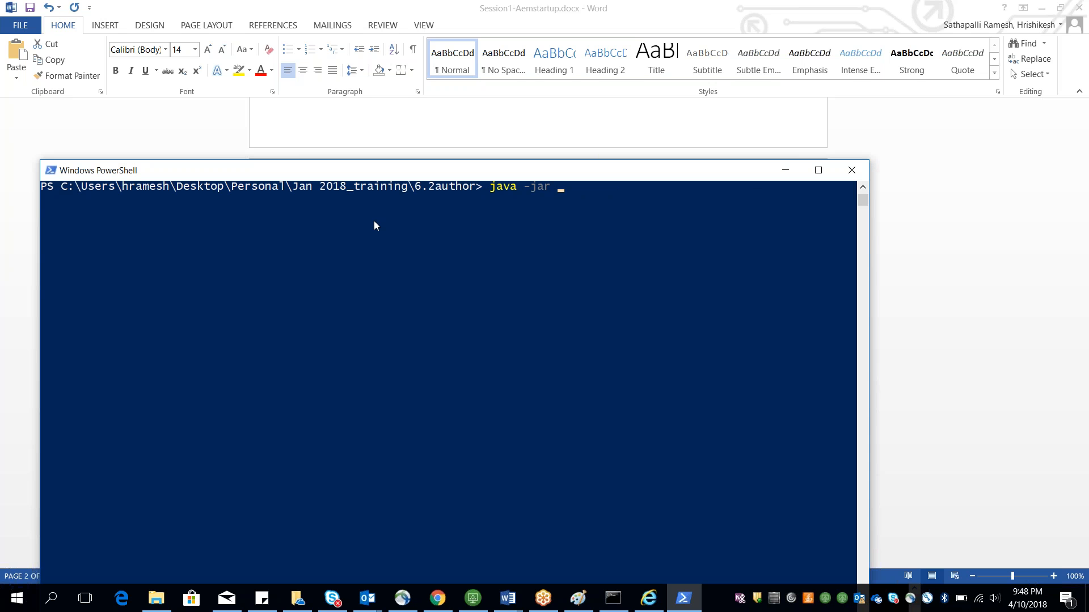
{"action": "key", "text": "alt+Tab"}
{"action": "key", "text": "alt+Tab"}
{"action": "left_click", "coordinate": [785, 170]}
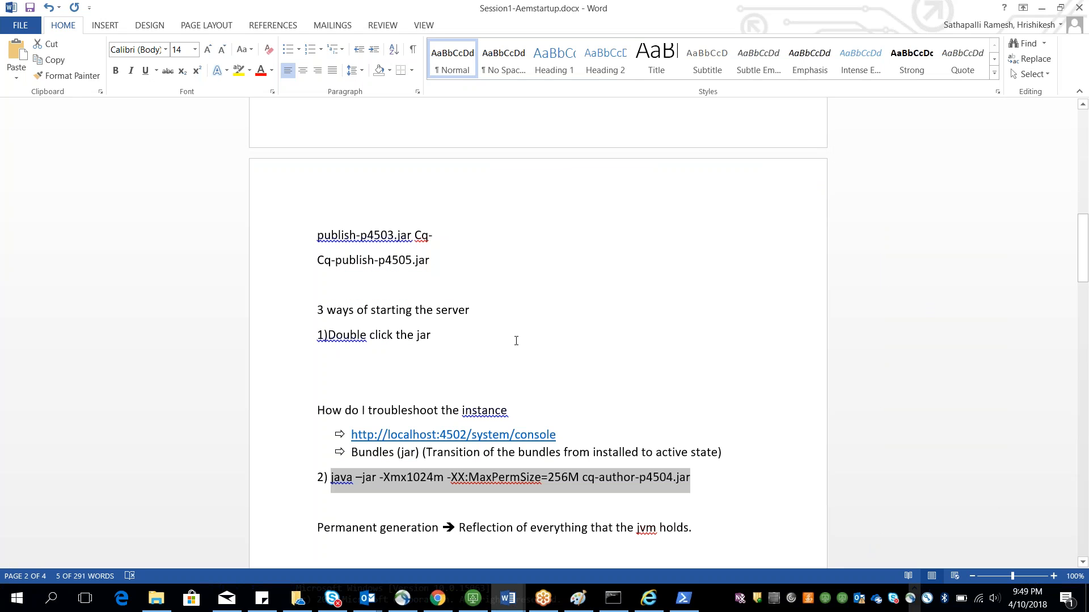
Step: Select the java -jar launch command line in the notes document
{"action": "left_click", "coordinate": [156, 601]}
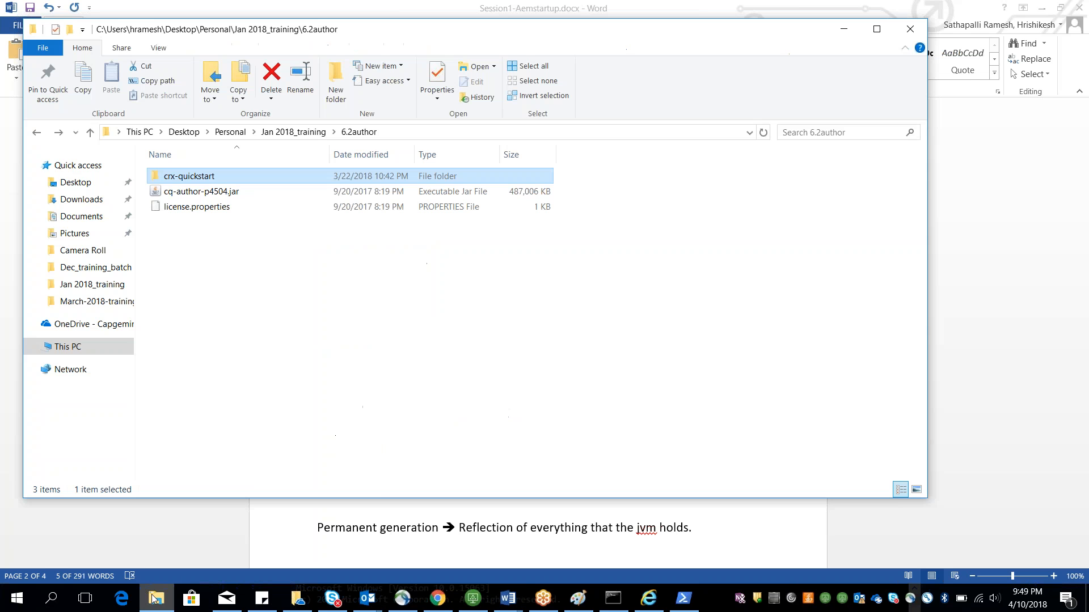
{"action": "left_click", "coordinate": [156, 601]}
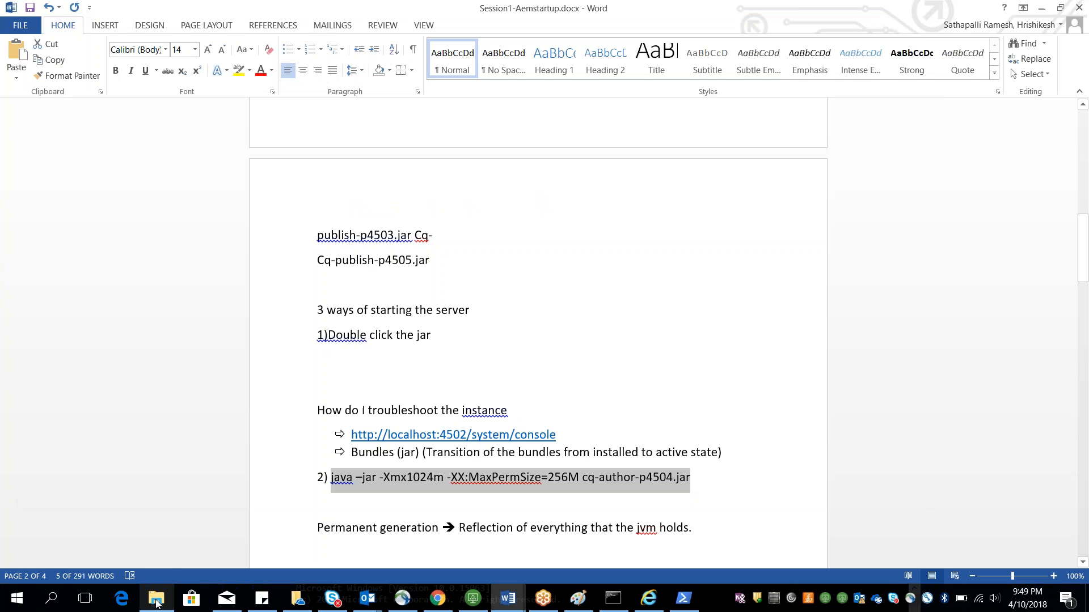
{"action": "left_click", "coordinate": [433, 528]}
{"action": "left_click_drag", "start_coordinate": [692, 486], "coordinate": [342, 483]}
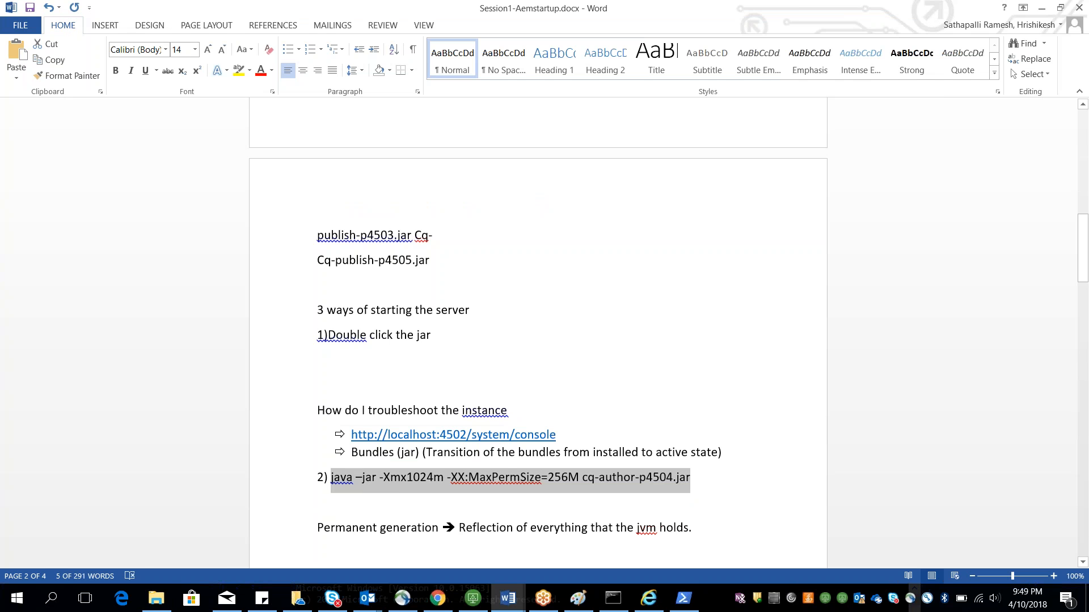
Step: Open a Command Prompt window by searching for cmd
{"action": "key", "text": "alt+Tab"}
{"action": "right_click", "coordinate": [234, 353]}
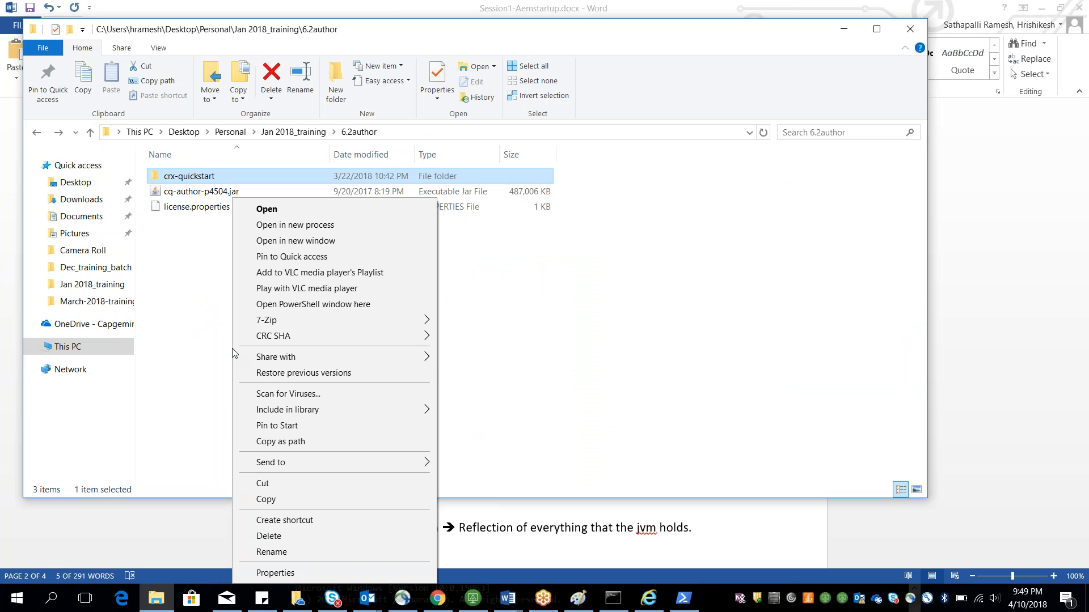
{"action": "left_click", "coordinate": [594, 247]}
{"action": "left_click", "coordinate": [595, 246]}
{"action": "left_click", "coordinate": [5, 608]}
{"action": "type", "text": "cmd"}
{"action": "key", "text": "Return"}
{"action": "left_click_drag", "start_coordinate": [306, 85], "coordinate": [474, 431]}
Step: Copy the 6.2author folder path and change to it with cd in the Command Prompt
{"action": "left_click", "coordinate": [390, 130]}
{"action": "left_click", "coordinate": [389, 131]}
{"action": "key", "text": "ctrl+c"}
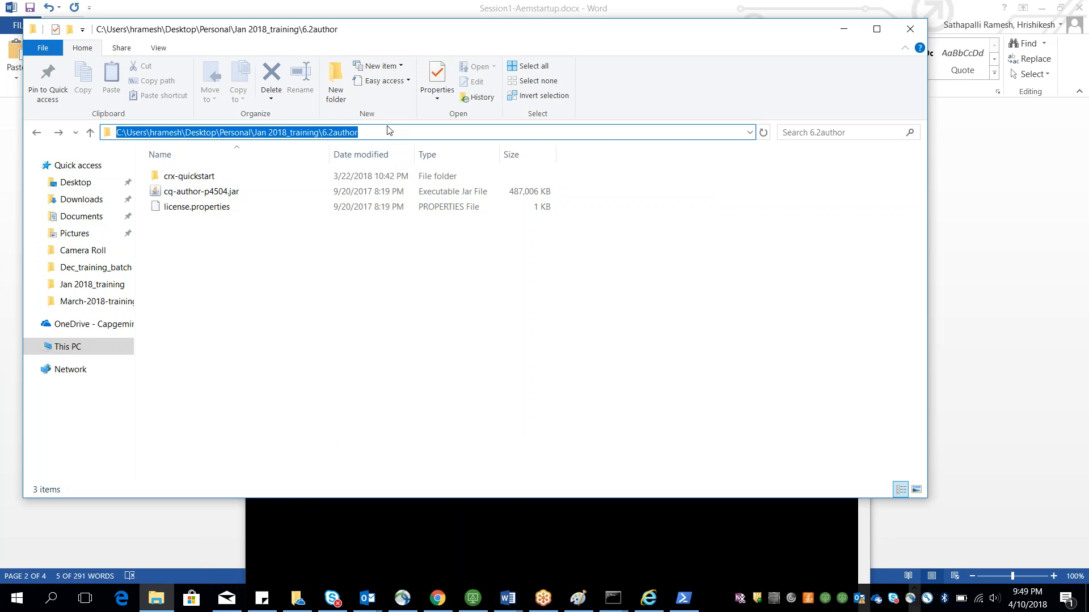
{"action": "key", "text": "alt+Tab"}
{"action": "type", "text": "cd"}
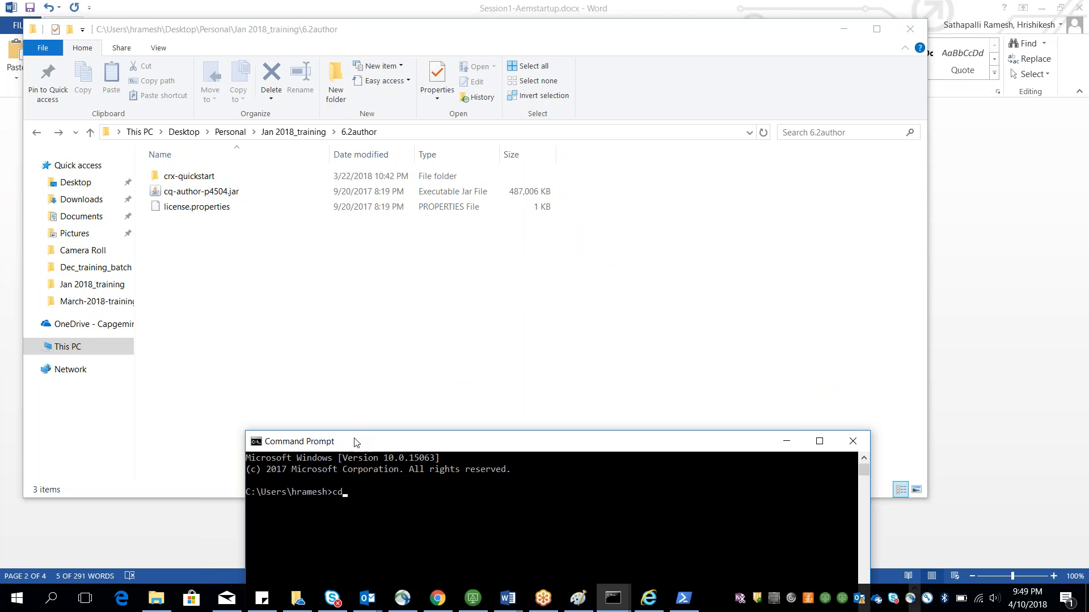
{"action": "right_click", "coordinate": [347, 490]}
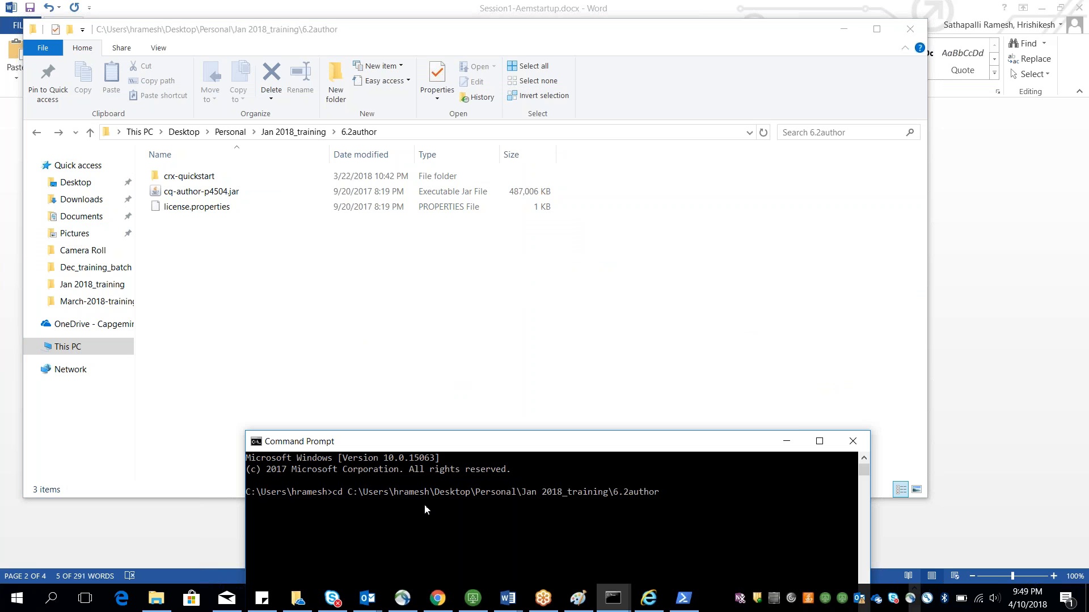
{"action": "key", "text": "Return"}
{"action": "left_click_drag", "start_coordinate": [426, 444], "coordinate": [331, 120]}
{"action": "right_click", "coordinate": [359, 202]}
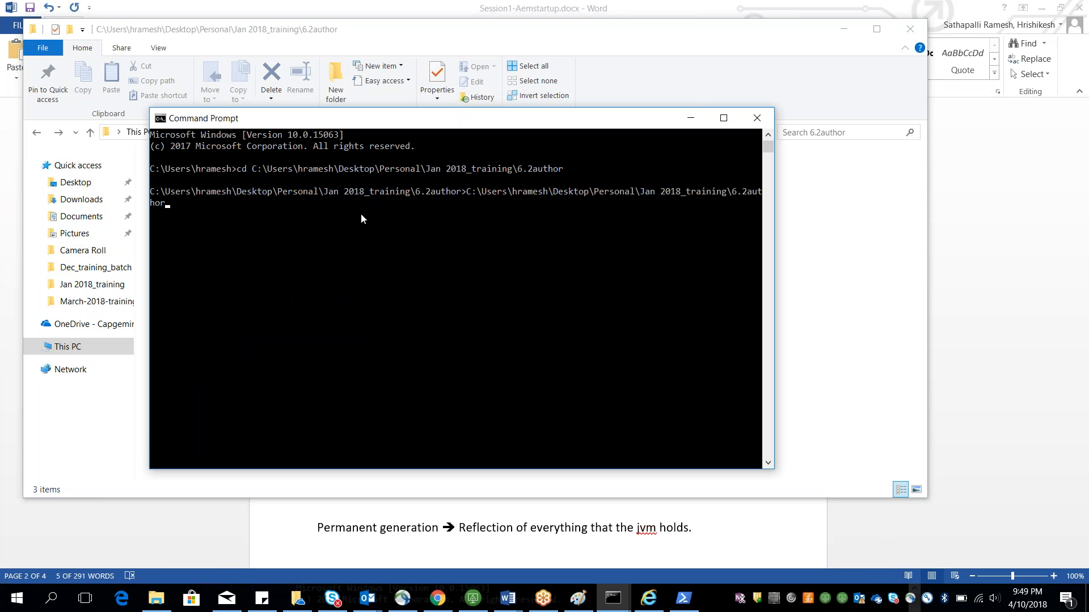
{"action": "key", "text": "BackSpace"}
{"action": "key", "text": "BackSpace"}
{"action": "key", "text": "BackSpace"}
{"action": "key", "text": "BackSpace"}
{"action": "key", "text": "BackSpace"}
{"action": "key", "text": "BackSpace"}
{"action": "key", "text": "BackSpace"}
{"action": "key", "text": "BackSpace"}
{"action": "key", "text": "BackSpace"}
{"action": "key", "text": "BackSpace"}
{"action": "key", "text": "BackSpace"}
{"action": "key", "text": "BackSpace"}
{"action": "key", "text": "BackSpace"}
{"action": "key", "text": "BackSpace"}
{"action": "key", "text": "BackSpace"}
{"action": "key", "text": "BackSpace"}
{"action": "key", "text": "BackSpace"}
{"action": "key", "text": "BackSpace"}
{"action": "key", "text": "BackSpace"}
{"action": "key", "text": "BackSpace"}
{"action": "key", "text": "BackSpace"}
{"action": "key", "text": "BackSpace"}
{"action": "key", "text": "BackSpace"}
{"action": "key", "text": "BackSpace"}
{"action": "key", "text": "BackSpace"}
{"action": "key", "text": "BackSpace"}
{"action": "key", "text": "BackSpace"}
{"action": "key", "text": "BackSpace"}
{"action": "key", "text": "BackSpace"}
{"action": "key", "text": "BackSpace"}
{"action": "key", "text": "BackSpace"}
{"action": "key", "text": "BackSpace"}
{"action": "key", "text": "BackSpace"}
{"action": "key", "text": "BackSpace"}
{"action": "key", "text": "BackSpace"}
{"action": "key", "text": "BackSpace"}
{"action": "key", "text": "BackSpace"}
{"action": "key", "text": "BackSpace"}
{"action": "key", "text": "BackSpace"}
{"action": "key", "text": "BackSpace"}
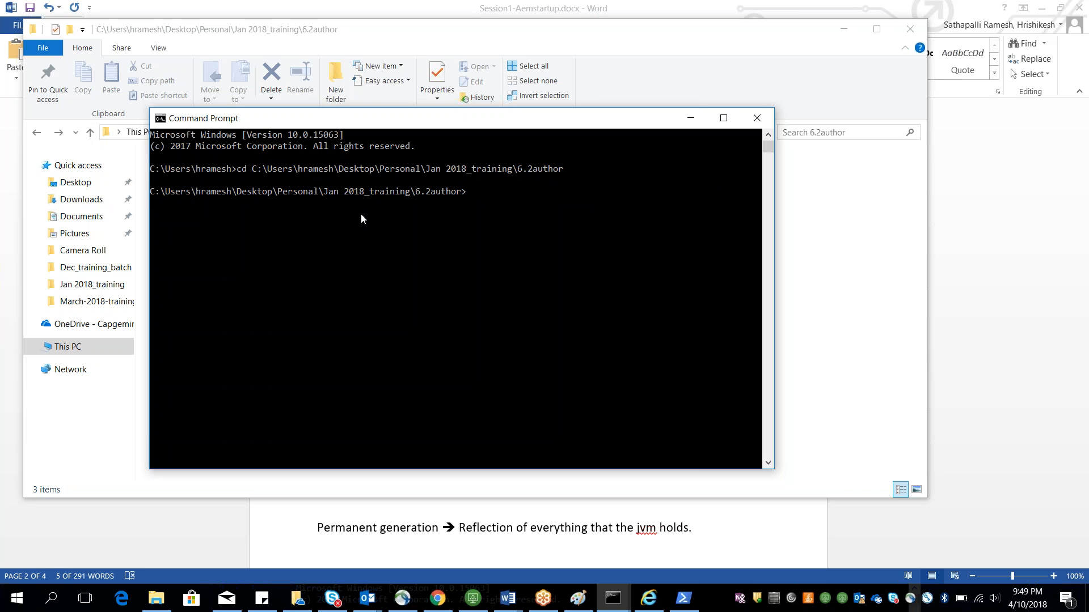
Step: Copy the java -jar -Xmx1024m -XX:MaxPermSize=256M cq-author-p4504.jar command from the notes and run it in Command Prompt
{"action": "key", "text": "alt+Tab"}
{"action": "left_click", "coordinate": [506, 599]}
{"action": "left_click", "coordinate": [555, 543]}
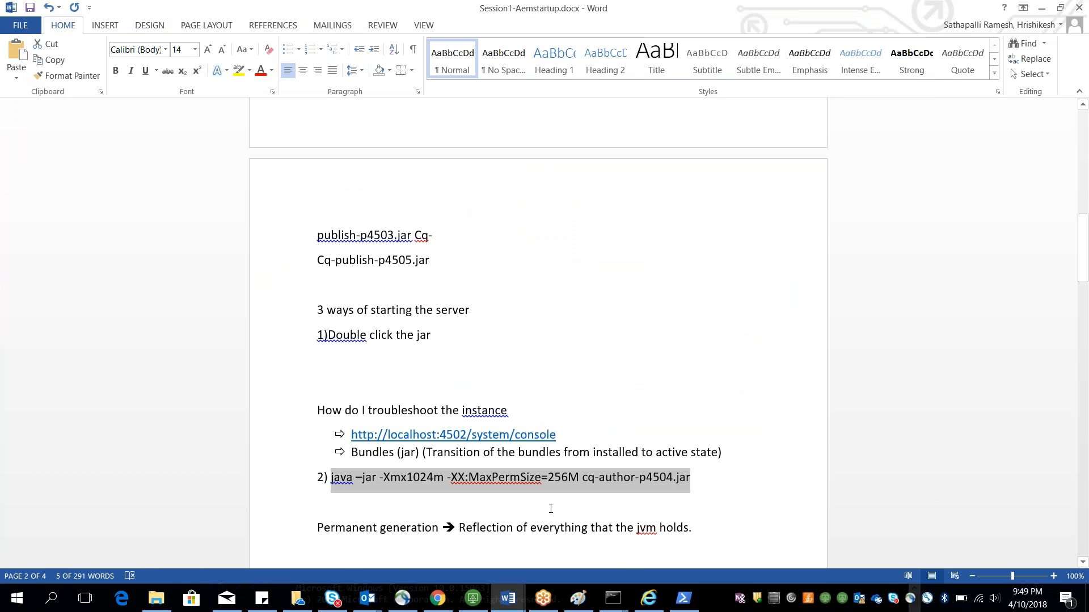
{"action": "key", "text": "Tab"}
{"action": "key", "text": "alt+Tab"}
{"action": "type", "text": "java -jar -Xmx1024m -XX:MaxPermSize=256M cq-author-p4504.jar"}
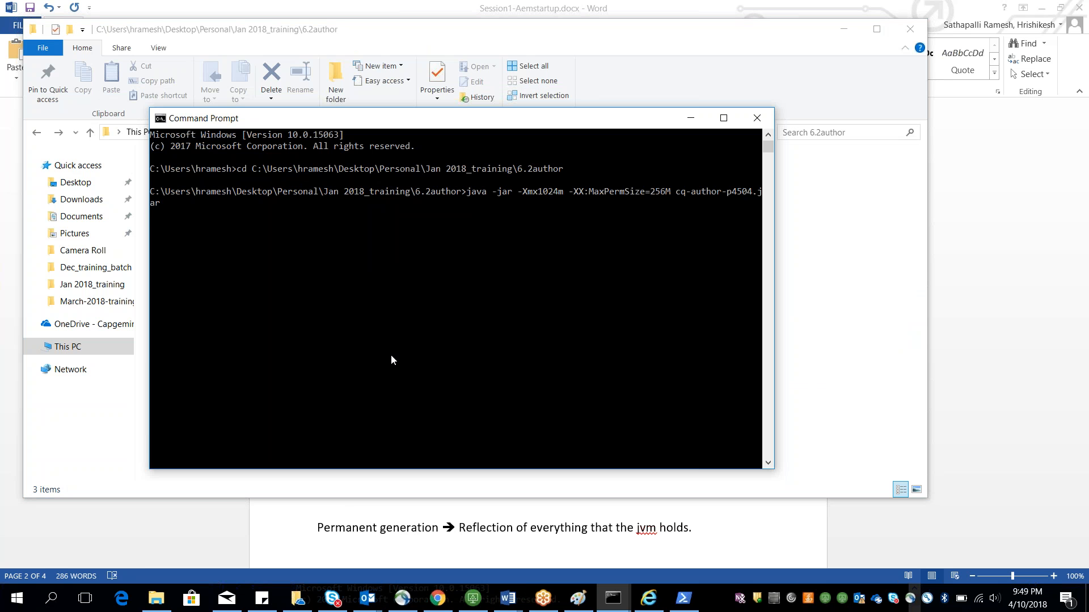
{"action": "key", "text": "Return"}
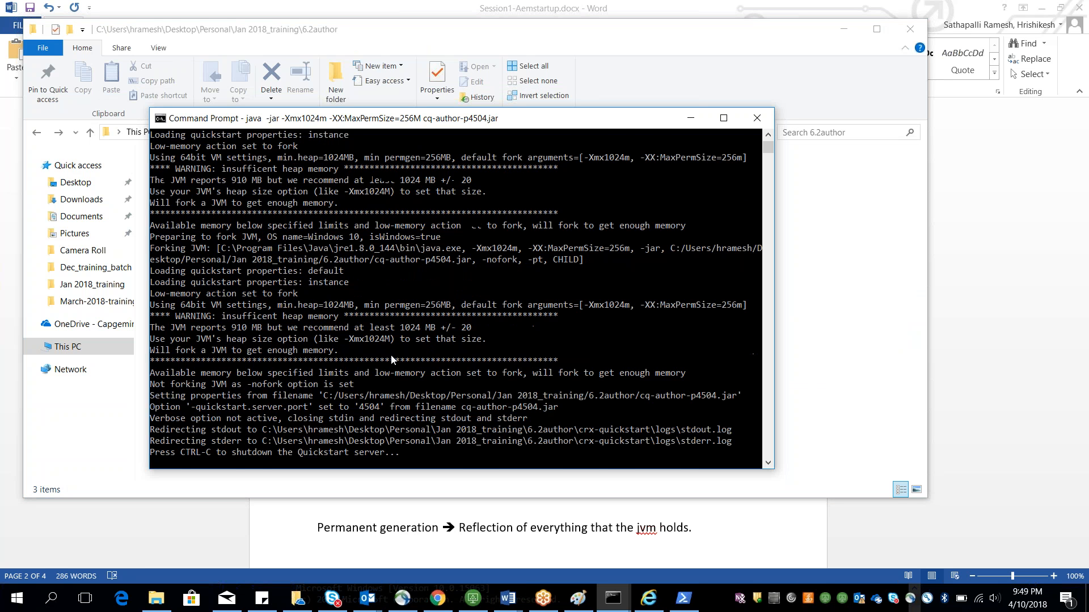
Step: Open localhost:4502/system/console in a new browser tab
{"action": "scroll", "coordinate": [416, 334], "scroll_direction": "down", "scroll_amount": 7}
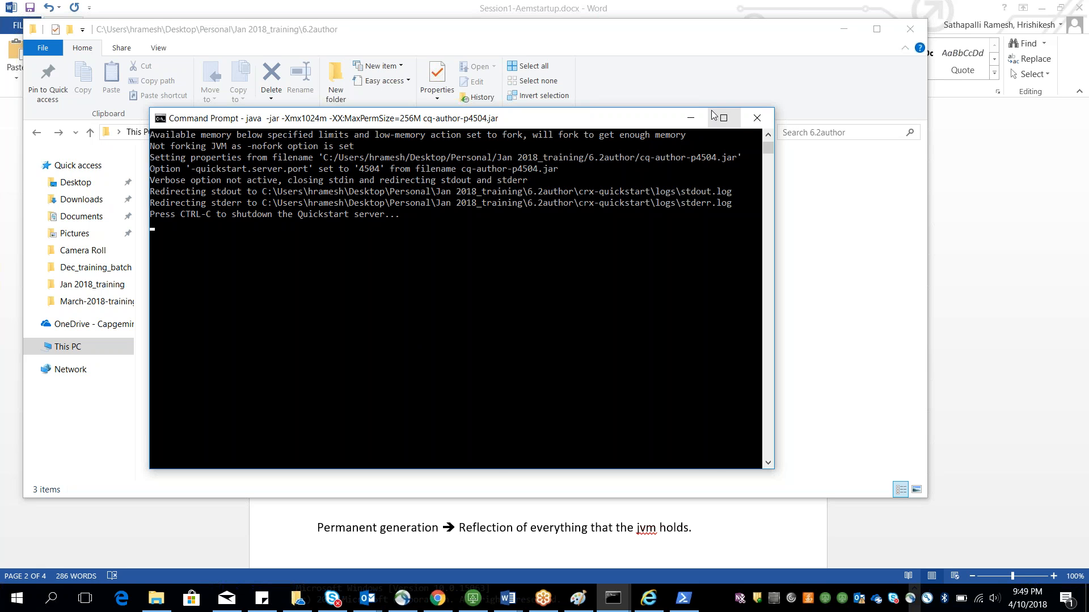
{"action": "left_click", "coordinate": [694, 115]}
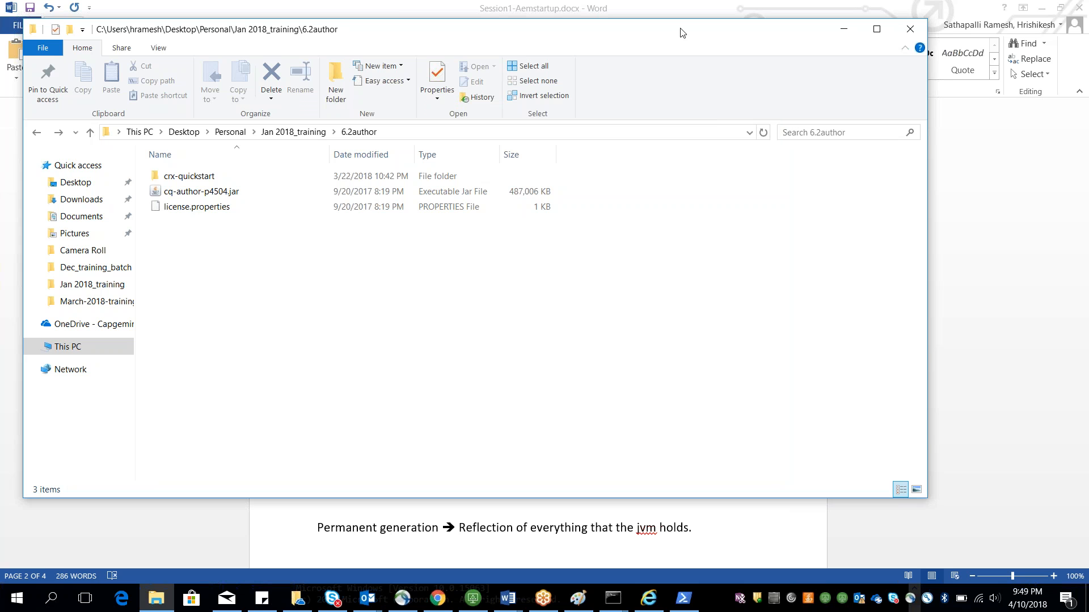
{"action": "left_click", "coordinate": [315, 182]}
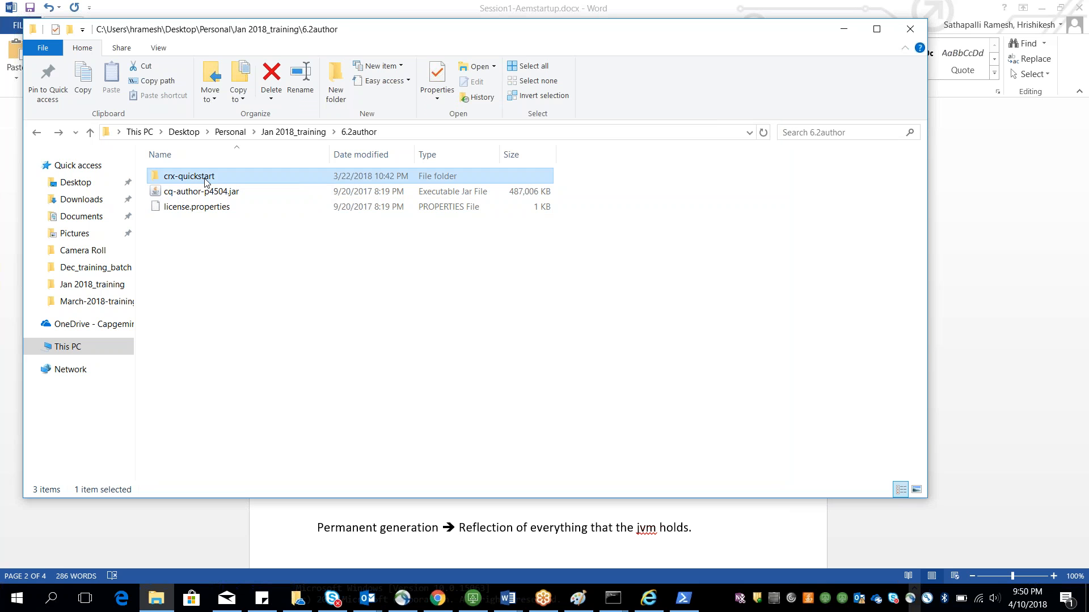
{"action": "left_click", "coordinate": [398, 133]}
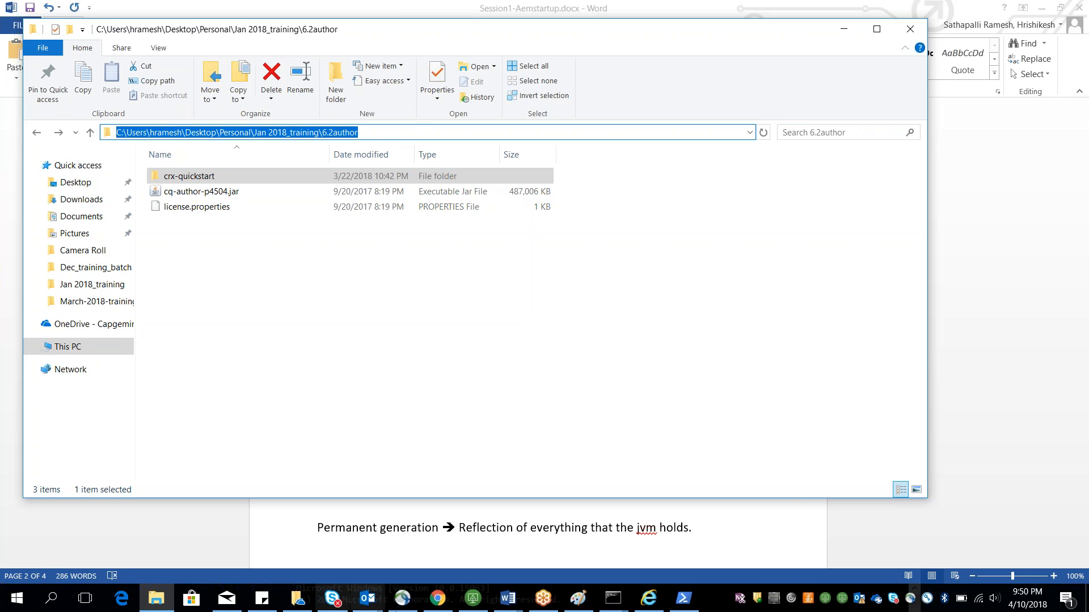
{"action": "left_click", "coordinate": [440, 598]}
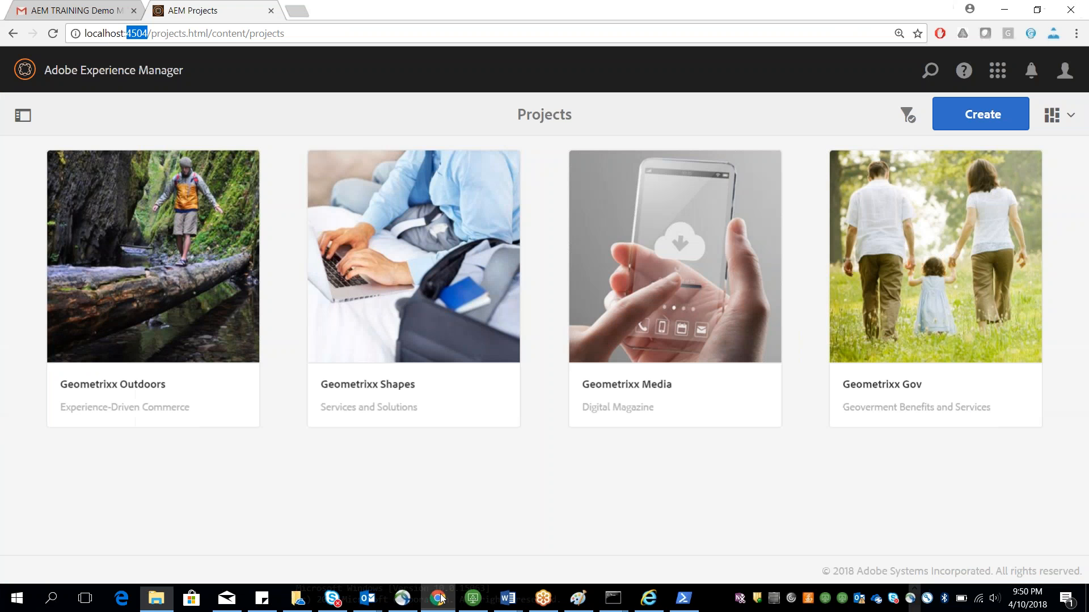
{"action": "key", "text": "ctrl+t"}
{"action": "type", "text": "loca"}
{"action": "key", "text": "Right"}
{"action": "key", "text": "BackSpace"}
{"action": "key", "text": "BackSpace"}
{"action": "key", "text": "BackSpace"}
{"action": "key", "text": "BackSpace"}
{"action": "key", "text": "BackSpace"}
{"action": "key", "text": "BackSpace"}
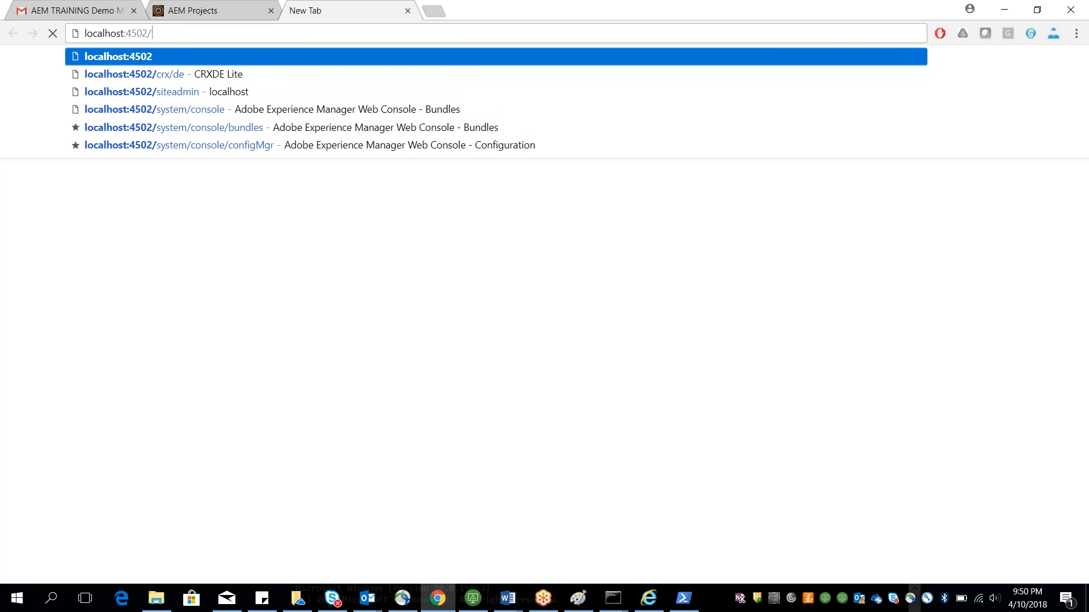
{"action": "type", "text": "syste"}
{"action": "key", "text": "Return"}
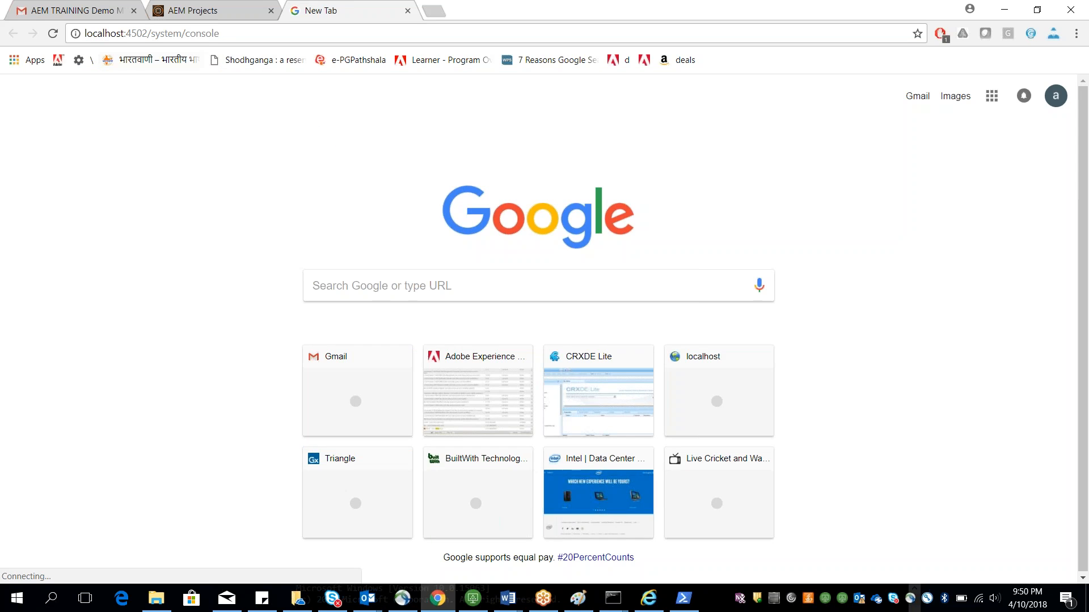
Step: Change the console address's port to 4504 and load the system console bundles page
{"action": "left_click", "coordinate": [243, 32]}
{"action": "left_click", "coordinate": [243, 32]}
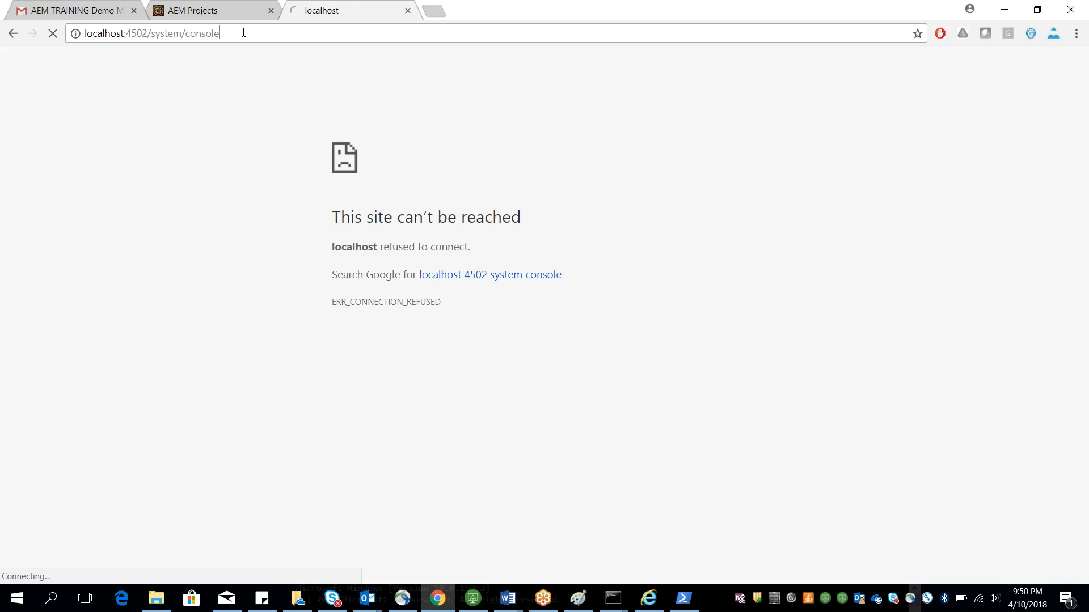
{"action": "left_click", "coordinate": [149, 33]}
{"action": "key", "text": "BackSpace"}
{"action": "type", "text": "4"}
{"action": "left_click_drag", "start_coordinate": [152, 33], "coordinate": [229, 33]}
{"action": "key", "text": "Return"}
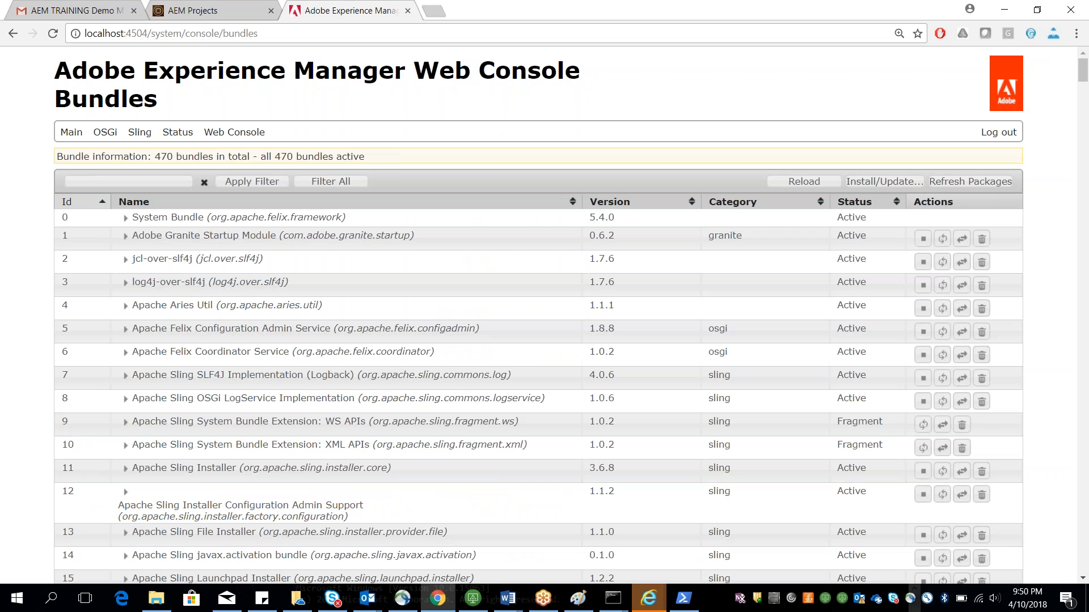
Step: Stop the running author quickstart server in the Command Prompt
{"action": "left_click", "coordinate": [66, 205]}
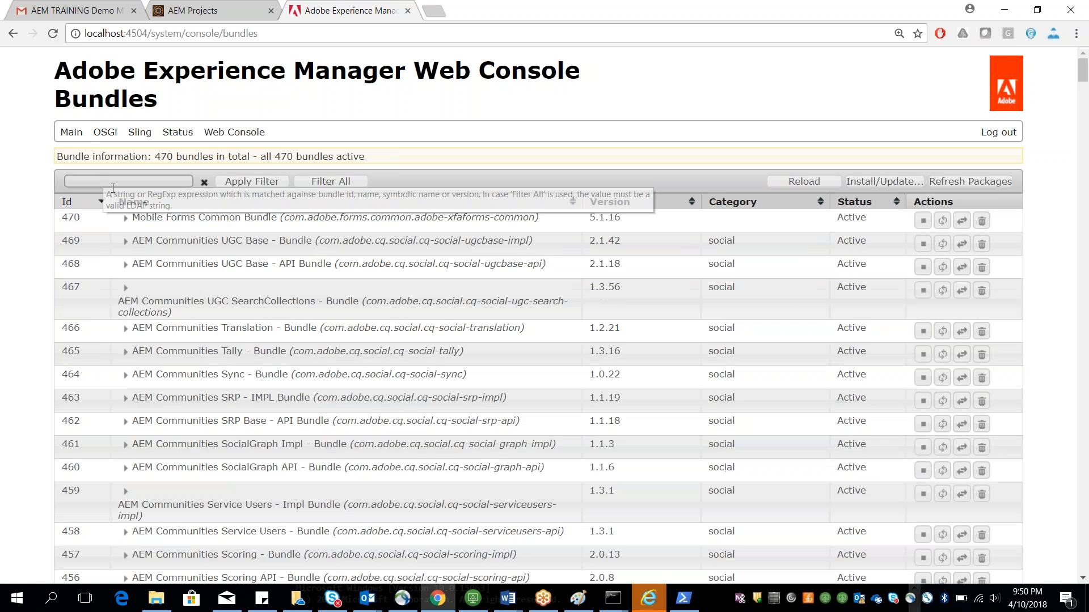
{"action": "left_click", "coordinate": [66, 205]}
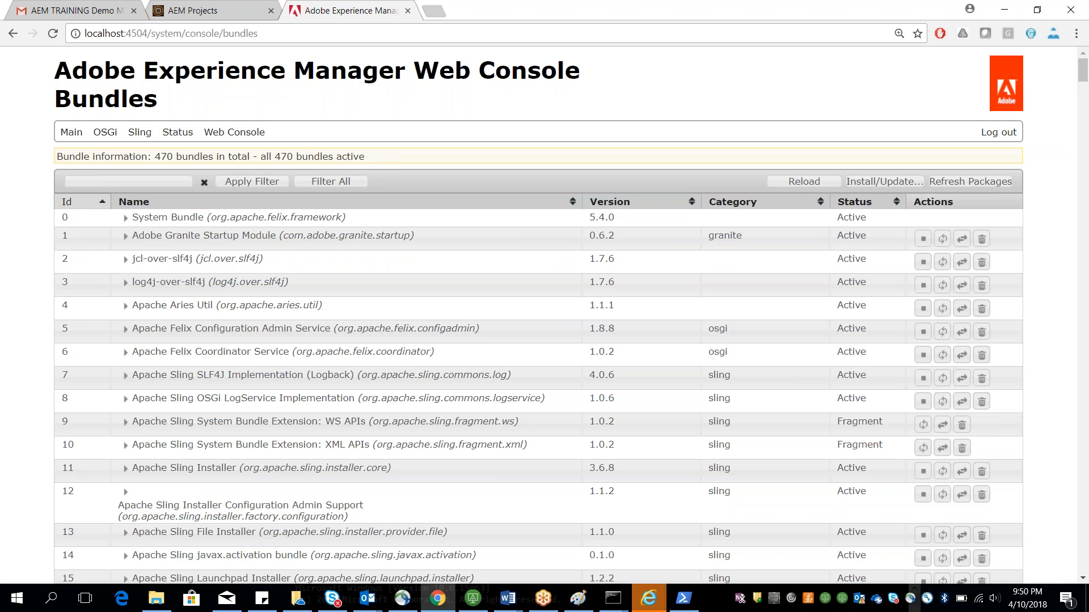
{"action": "mouse_move", "coordinate": [244, 133]}
{"action": "mouse_move", "coordinate": [613, 598]}
{"action": "left_click", "coordinate": [674, 515]}
{"action": "key", "text": "ctrl+c"}
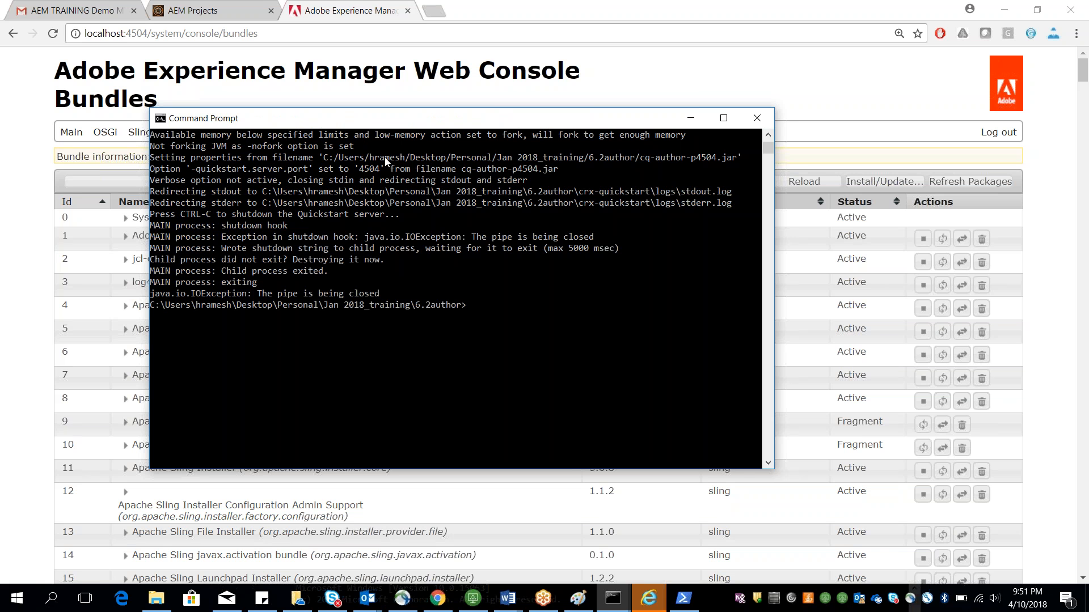
Step: Rerun the java memory-tuned launch command and reload the bundles page
{"action": "key", "text": "Up"}
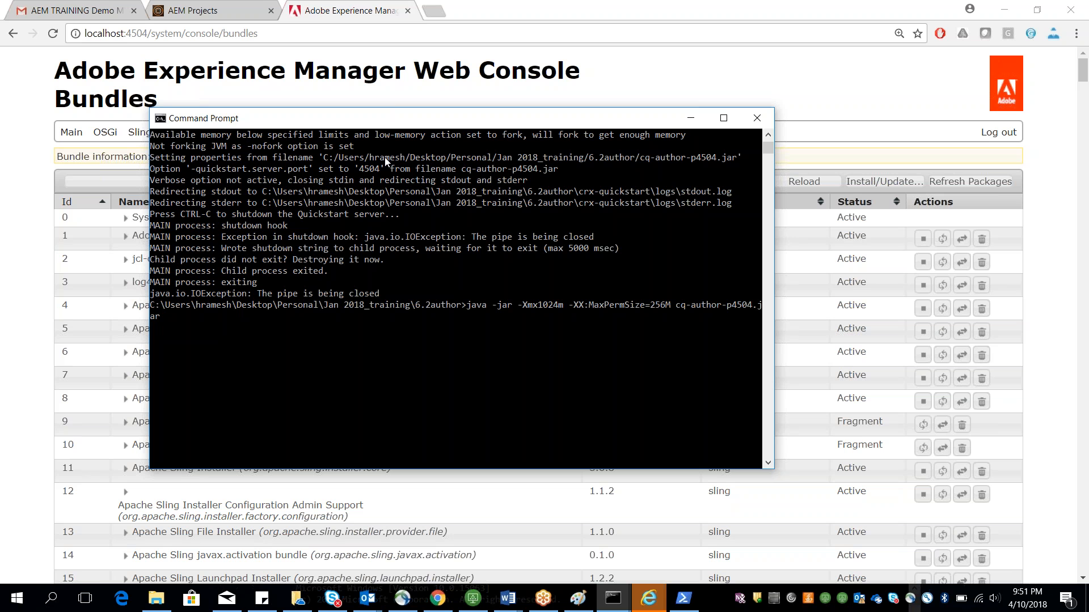
{"action": "key", "text": "Return"}
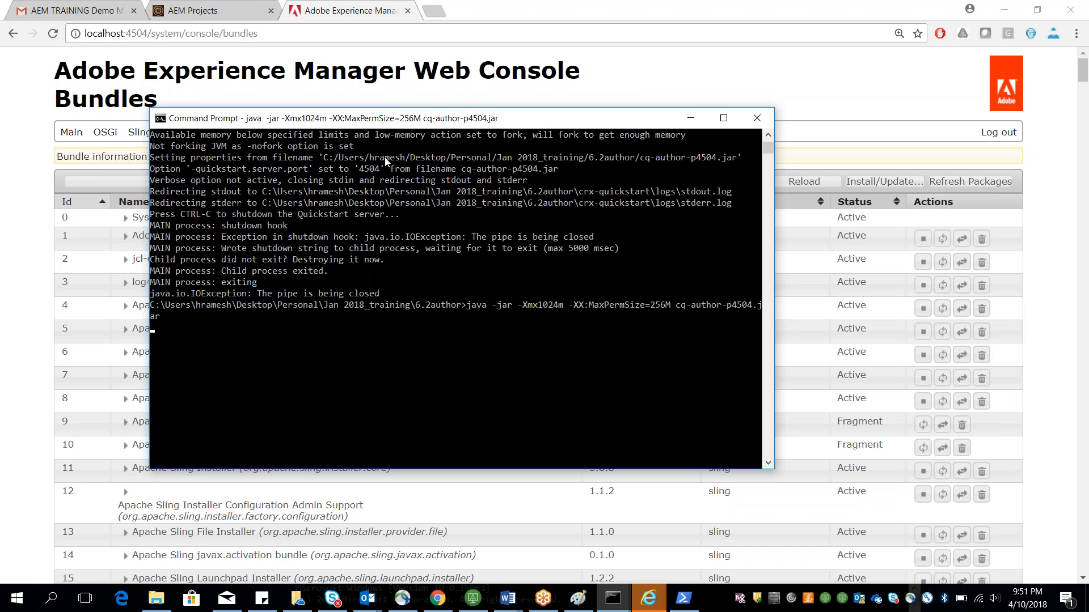
{"action": "left_click", "coordinate": [52, 33]}
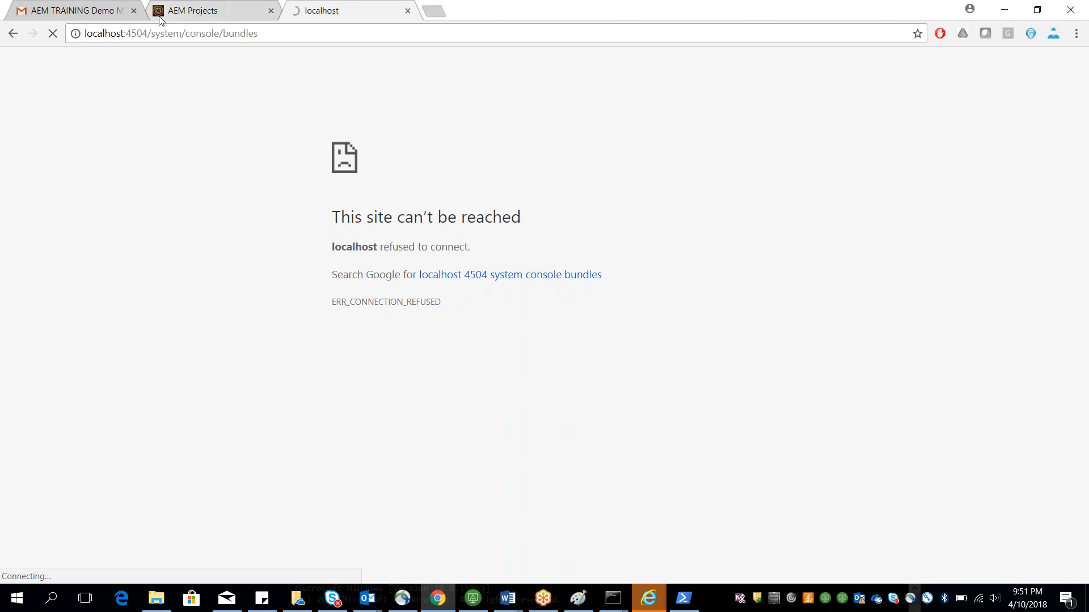
Step: Reload the bundles console and log in with username admin and the account password
{"action": "left_click", "coordinate": [238, 33]}
{"action": "key", "text": "Return"}
{"action": "type", "text": "admin"}
{"action": "key", "text": "Tab"}
{"action": "type", "text": "admin"}
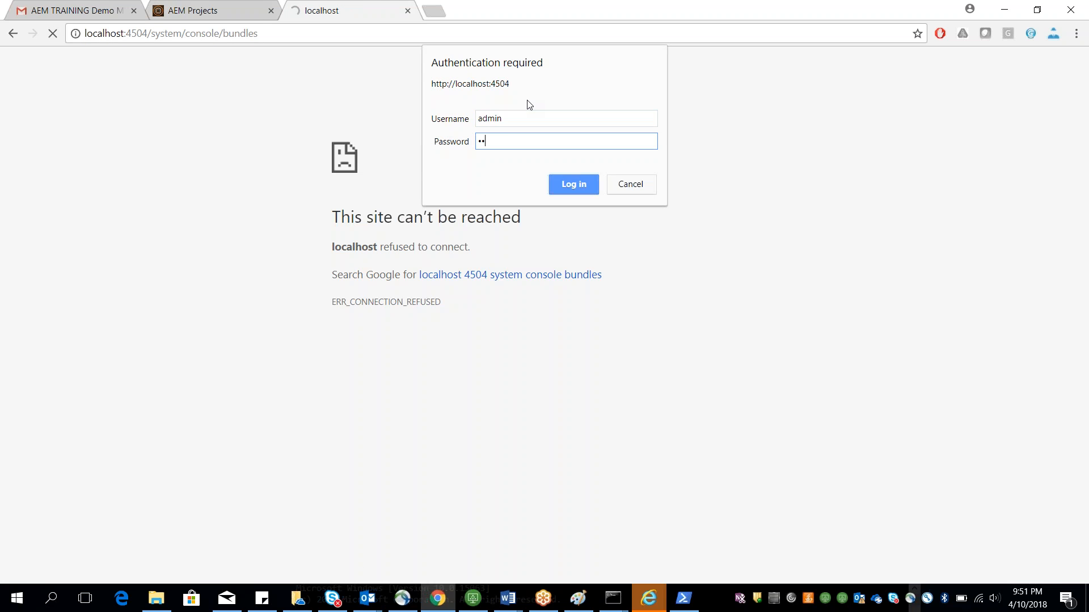
{"action": "key", "text": "Return"}
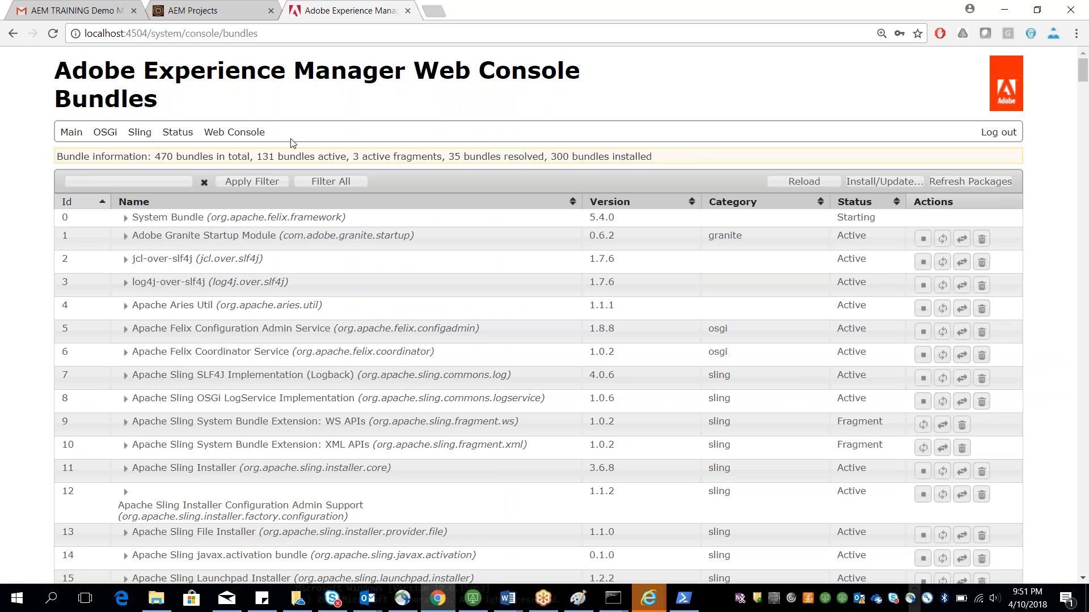
Step: Examine the bundle information summary line and refresh the bundles page
{"action": "left_click_drag", "start_coordinate": [259, 156], "coordinate": [360, 149]}
{"action": "left_click_drag", "start_coordinate": [556, 155], "coordinate": [693, 161]}
{"action": "left_click", "coordinate": [689, 161]}
{"action": "left_click_drag", "start_coordinate": [610, 156], "coordinate": [660, 161]}
{"action": "left_click_drag", "start_coordinate": [262, 156], "coordinate": [334, 144]}
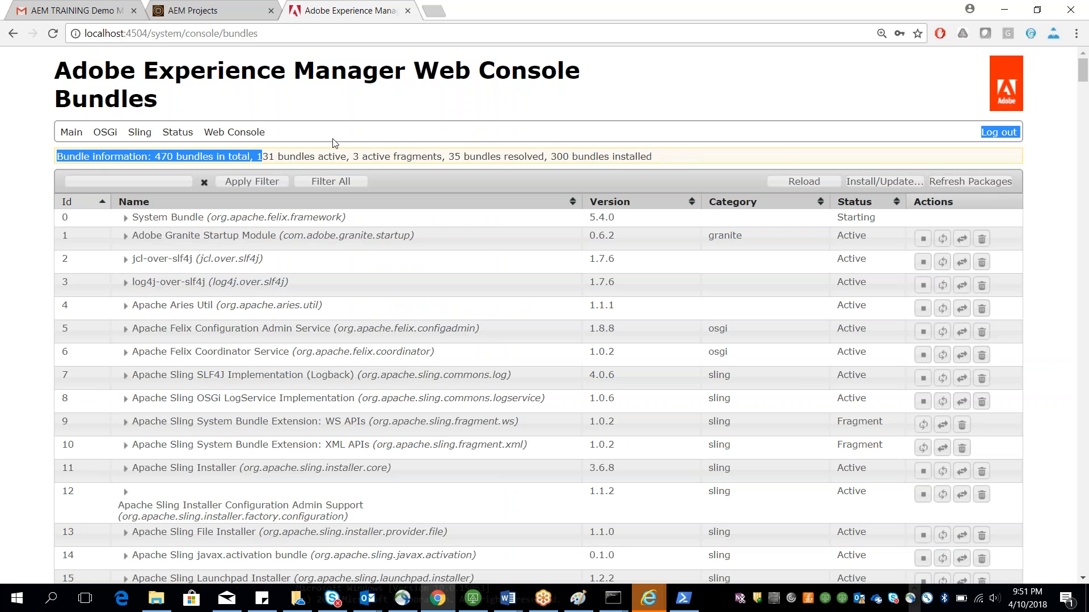
{"action": "left_click", "coordinate": [578, 152]}
{"action": "left_click", "coordinate": [53, 34]}
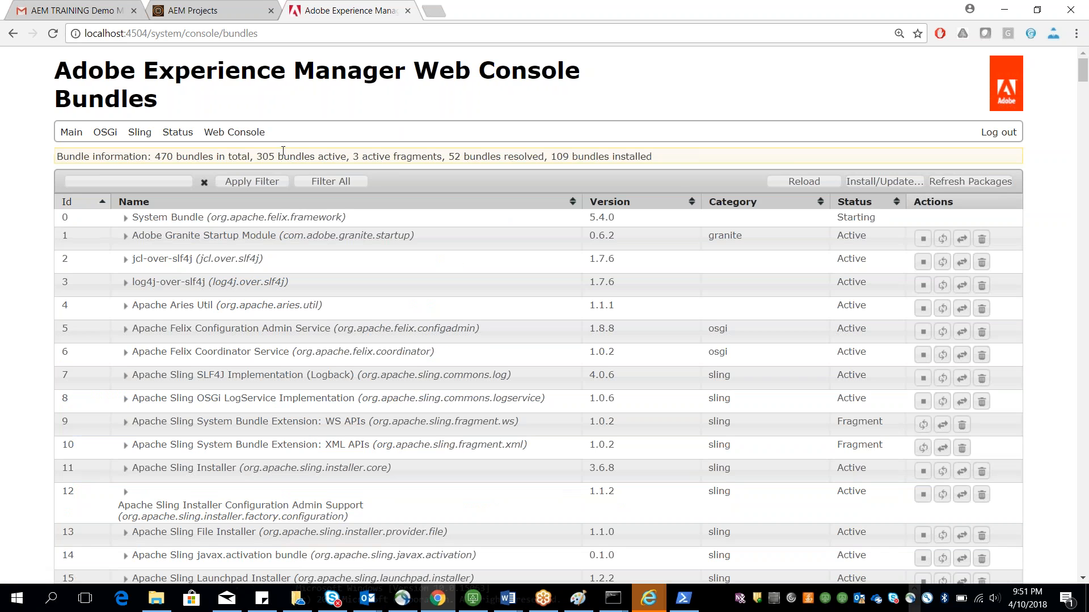
Step: Reload the bundles console twice while highlighting the bundle counts in the summary line
{"action": "left_click_drag", "start_coordinate": [551, 156], "coordinate": [679, 163]}
{"action": "left_click_drag", "start_coordinate": [262, 157], "coordinate": [334, 157]}
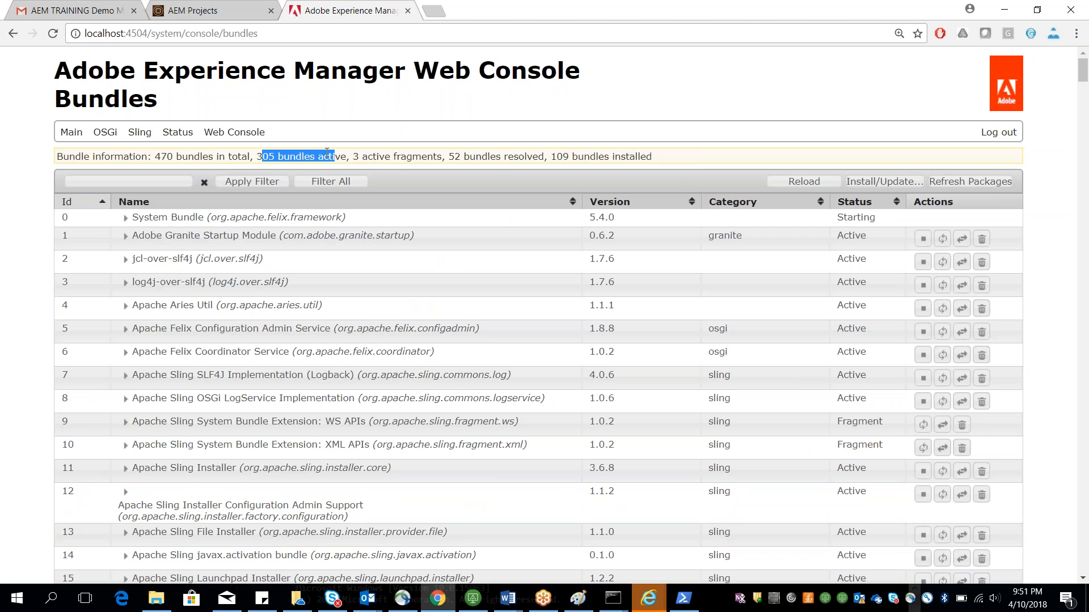
{"action": "left_click", "coordinate": [53, 34]}
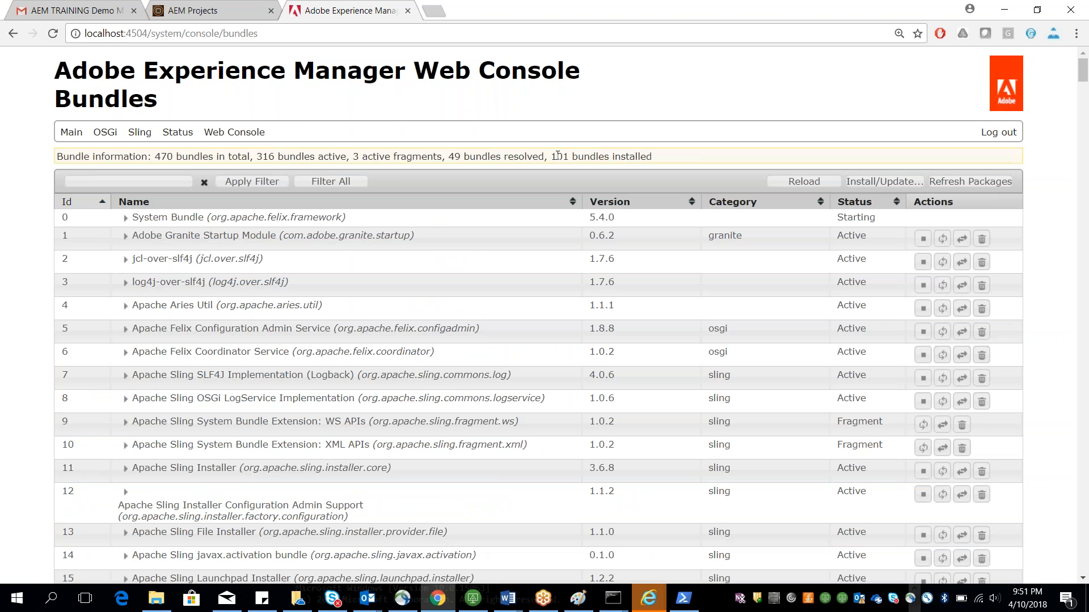
{"action": "left_click_drag", "start_coordinate": [557, 156], "coordinate": [264, 154]}
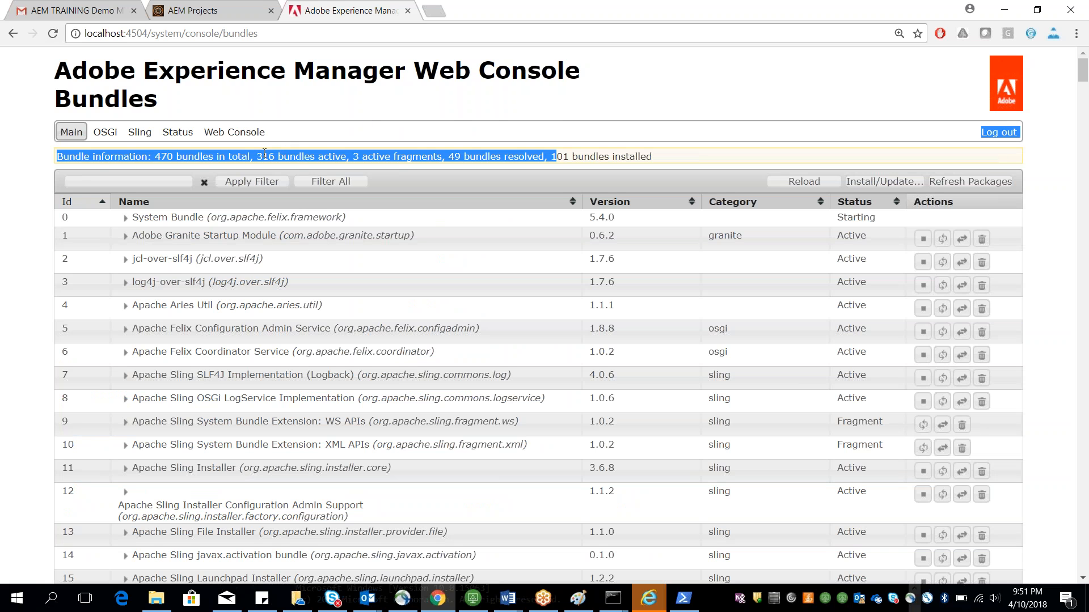
{"action": "left_click", "coordinate": [231, 155]}
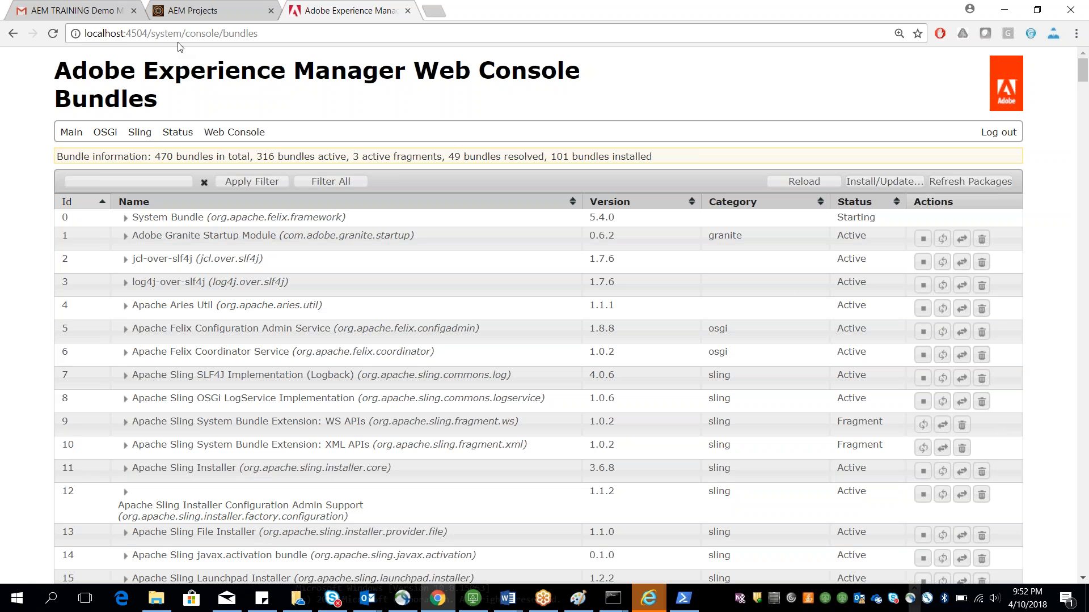
{"action": "left_click", "coordinate": [53, 35]}
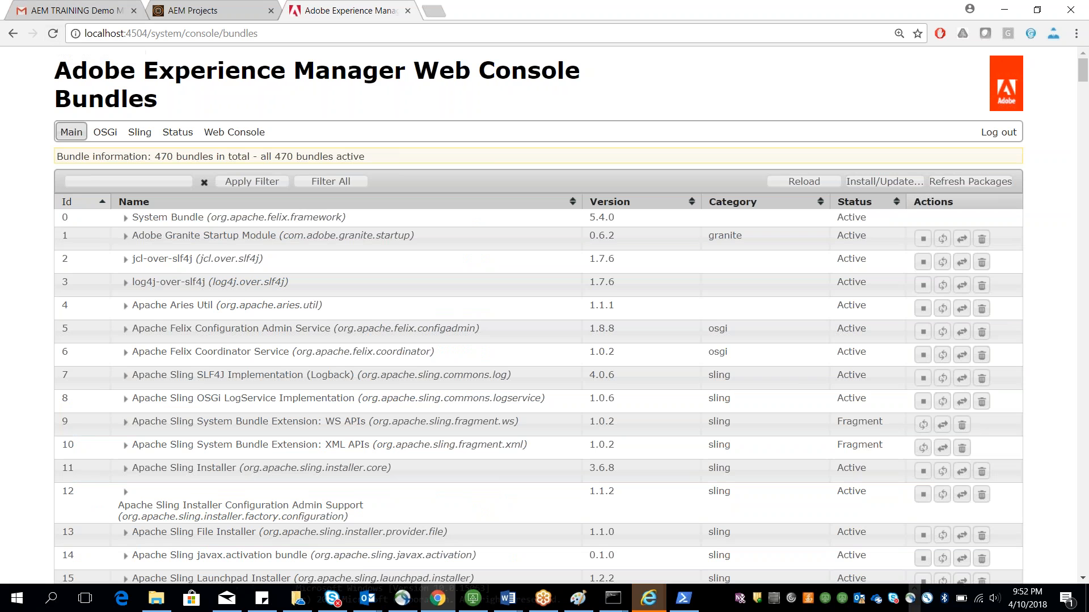
{"action": "left_click_drag", "start_coordinate": [261, 157], "coordinate": [363, 158]}
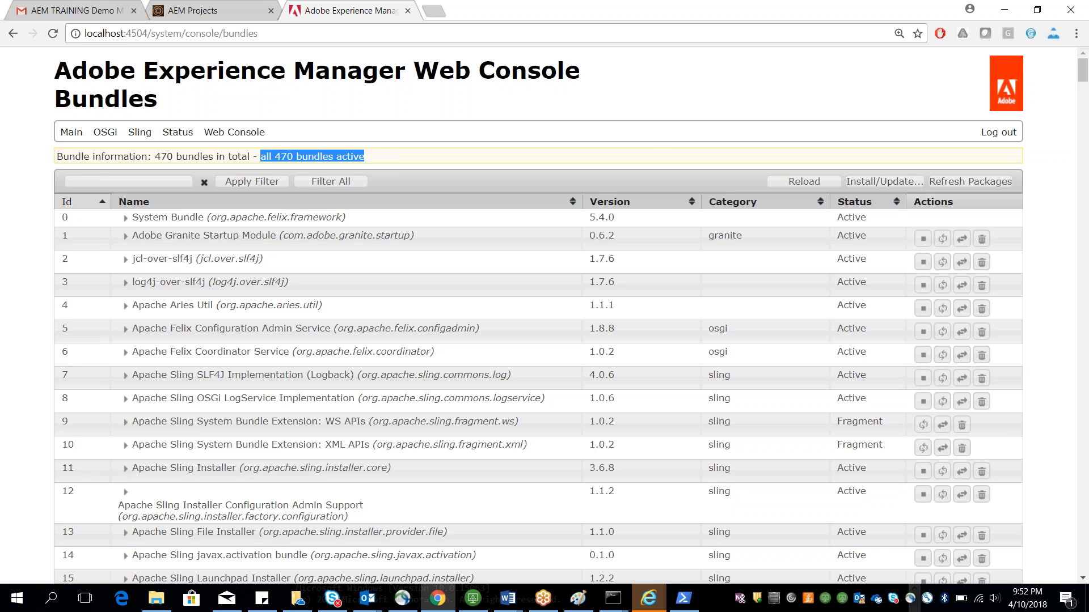
{"action": "left_click_drag", "start_coordinate": [381, 155], "coordinate": [267, 150]}
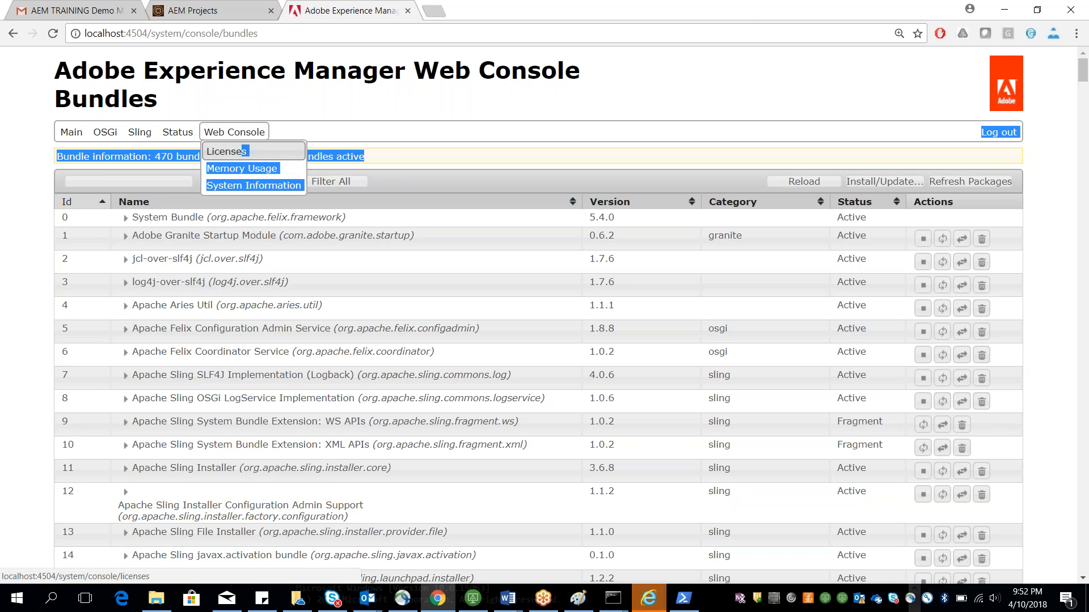
{"action": "left_click", "coordinate": [177, 154]}
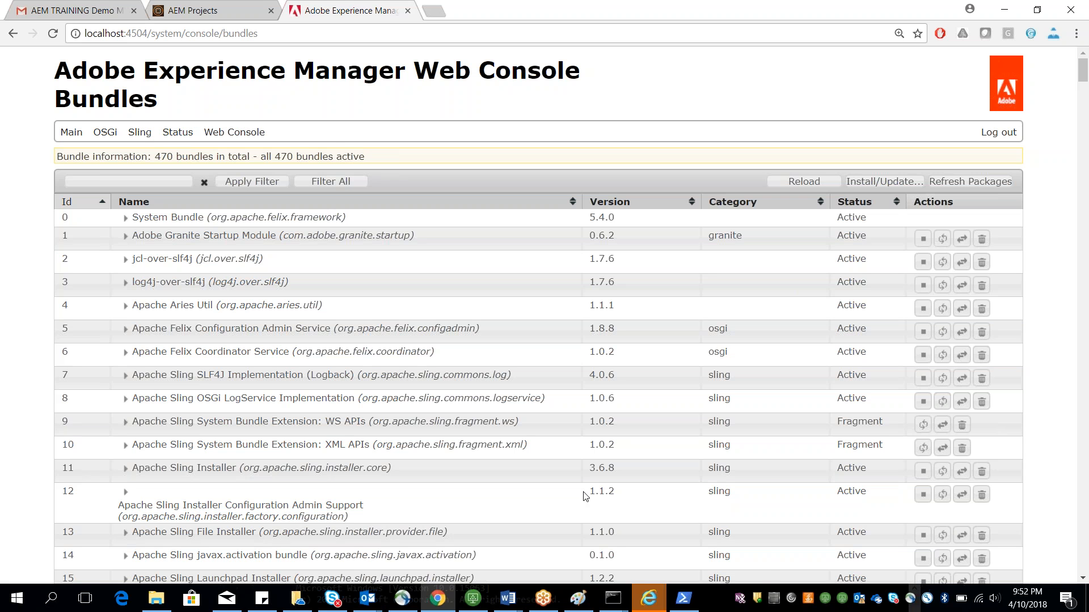
Step: Switch to the server's Command Prompt and shut down the running quickstart server
{"action": "mouse_move", "coordinate": [620, 598]}
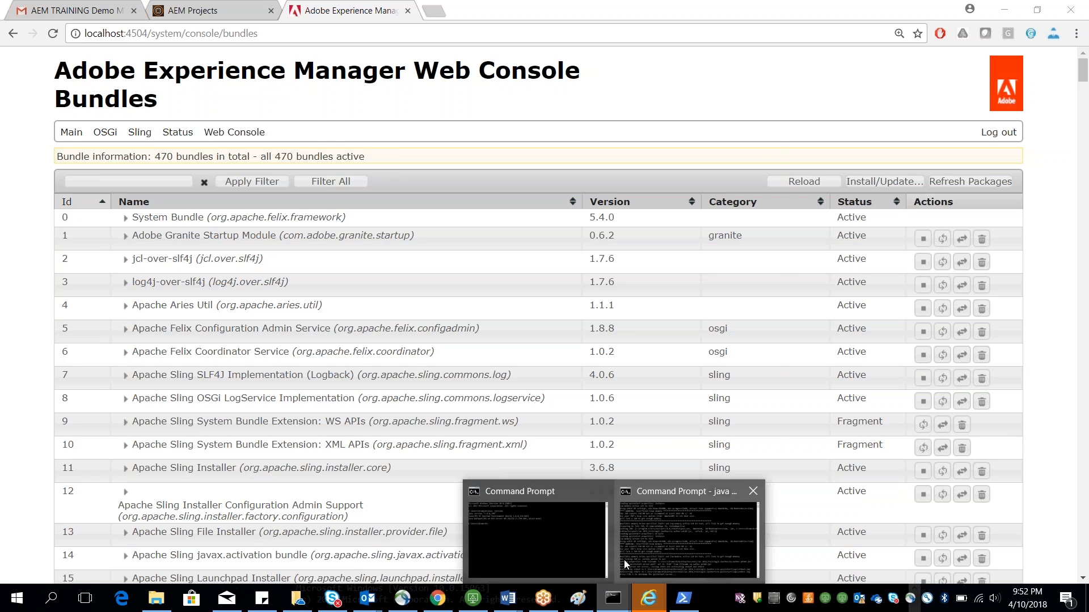
{"action": "left_click", "coordinate": [626, 563]}
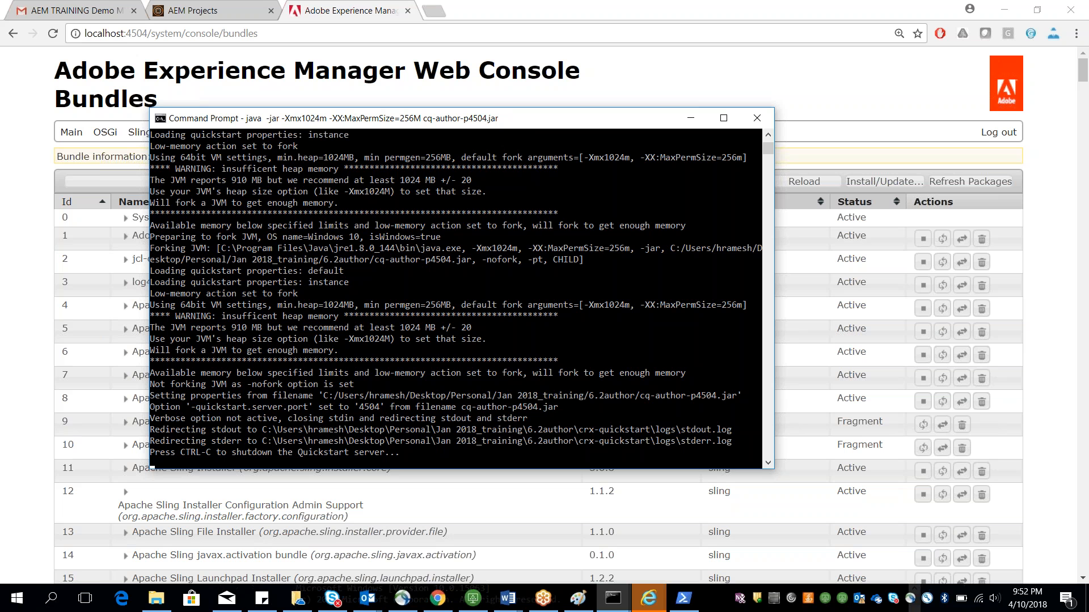
{"action": "key", "text": "ctrl+c"}
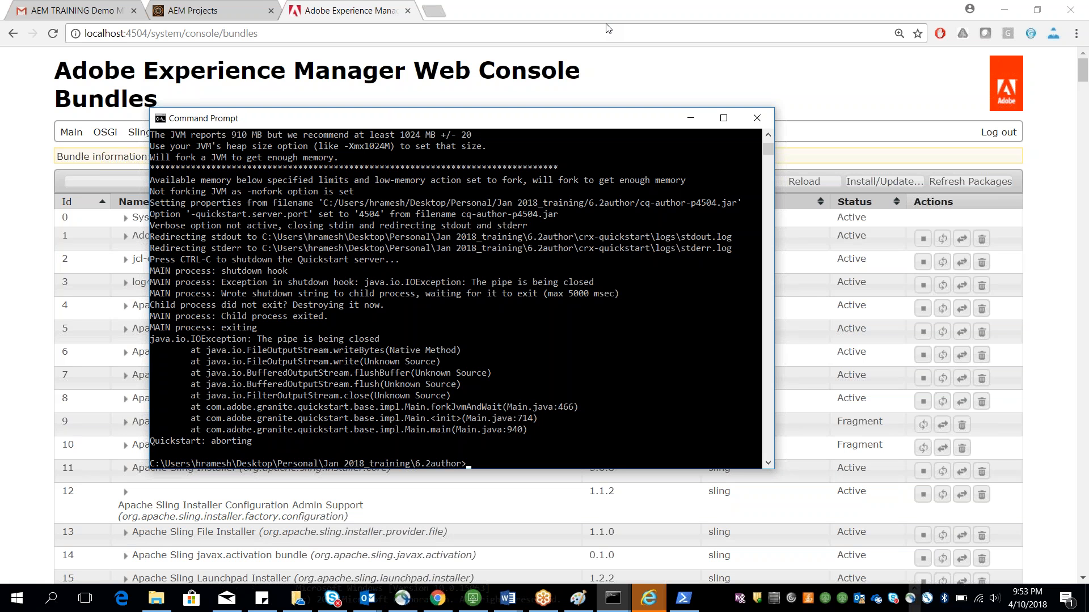
Step: Open the start script from the crx-quickstart bin folder in Notepad++, review its port and JVM options, and close it
{"action": "left_click", "coordinate": [155, 599]}
{"action": "double_click", "coordinate": [192, 178]}
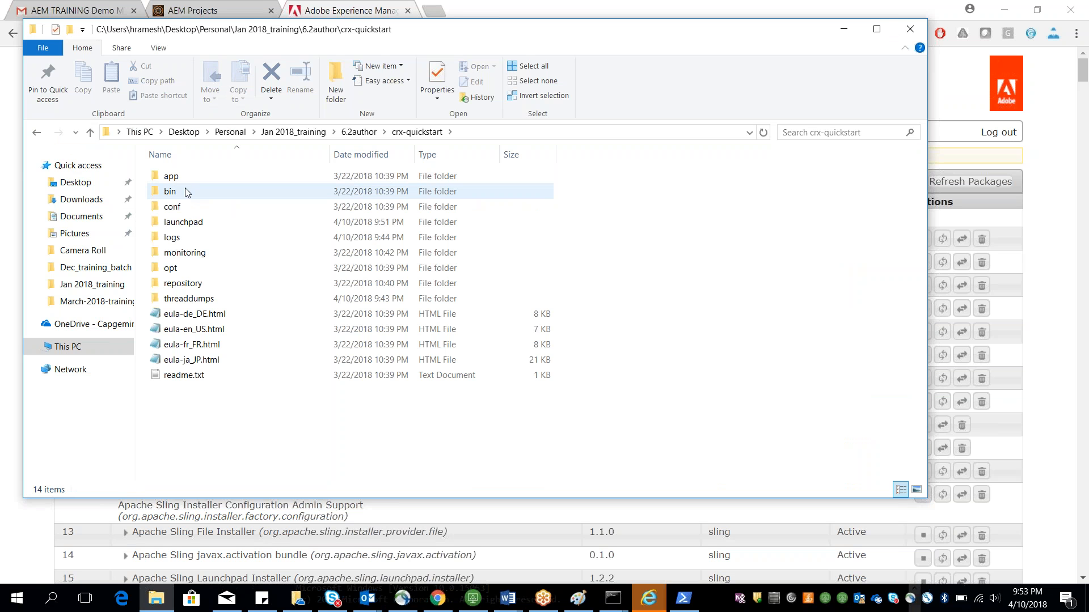
{"action": "left_click", "coordinate": [37, 132]}
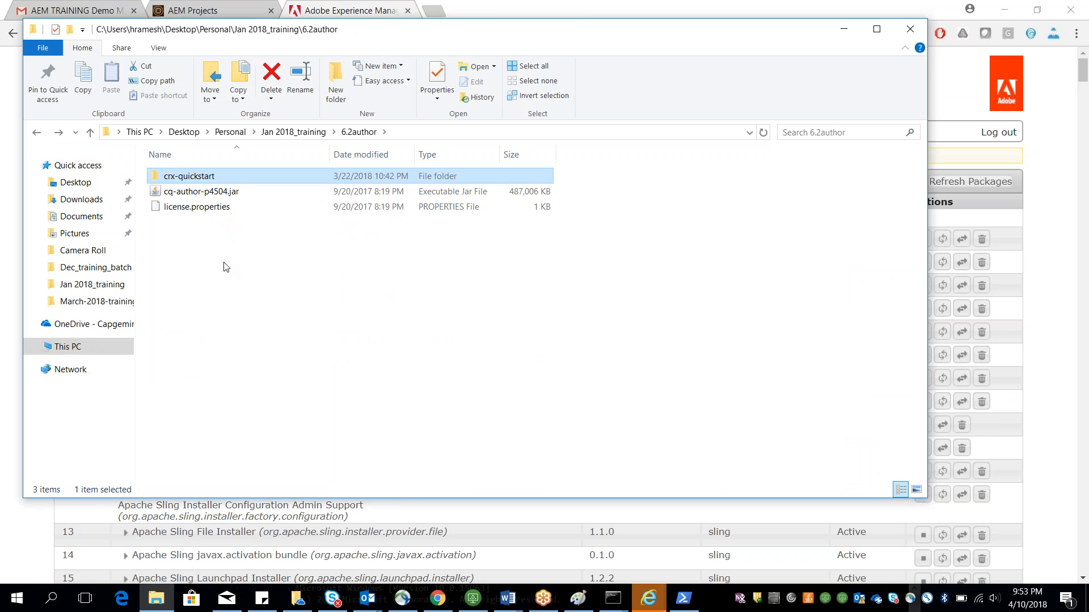
{"action": "double_click", "coordinate": [232, 175]}
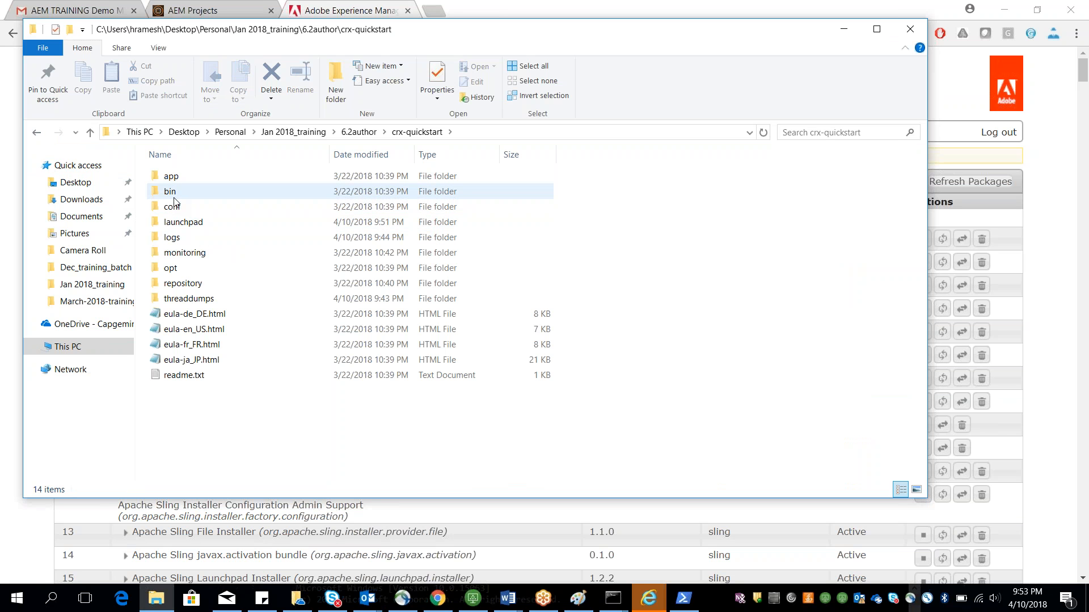
{"action": "double_click", "coordinate": [174, 199]}
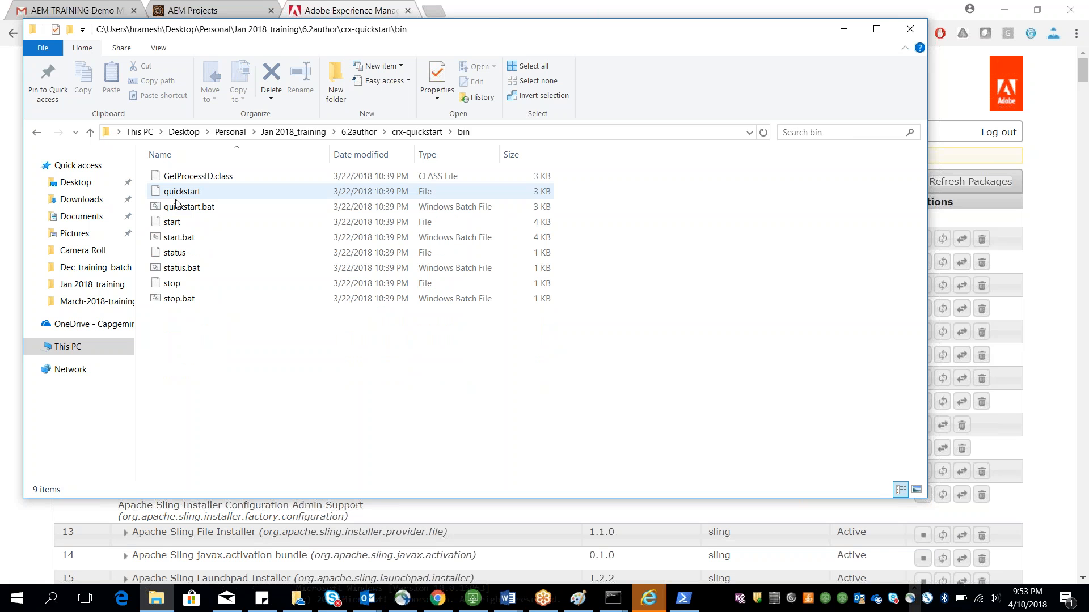
{"action": "left_click", "coordinate": [187, 239]}
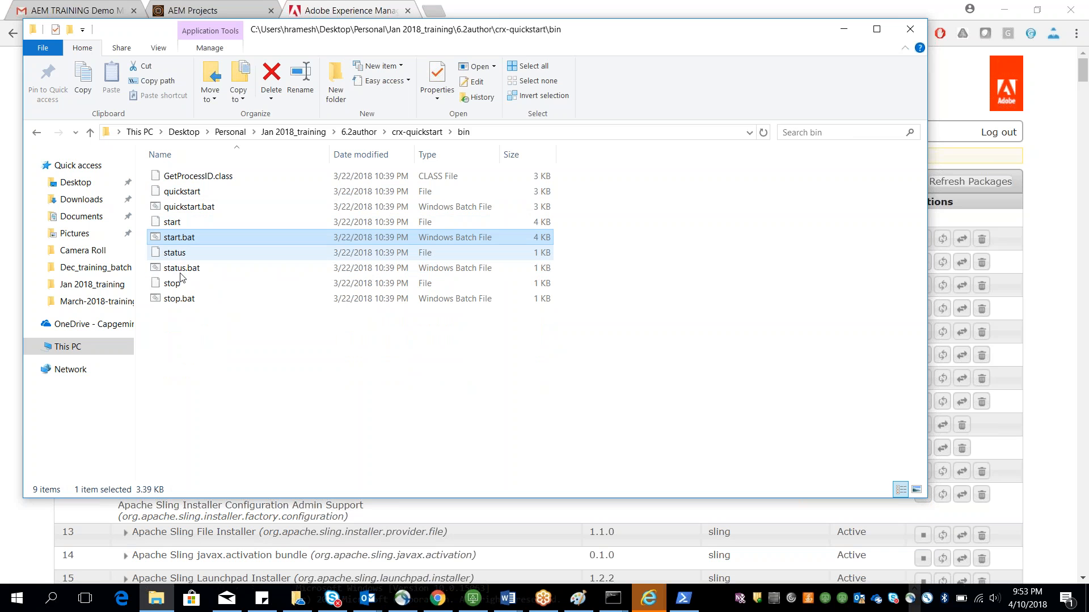
{"action": "left_click", "coordinate": [179, 303]}
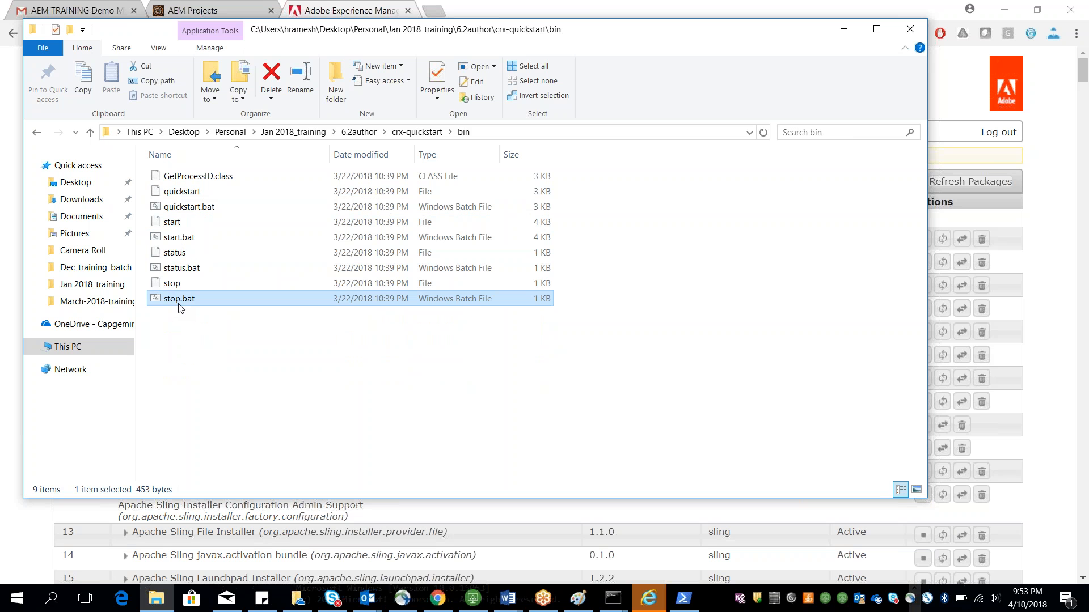
{"action": "right_click", "coordinate": [199, 219]}
{"action": "left_click", "coordinate": [258, 277]}
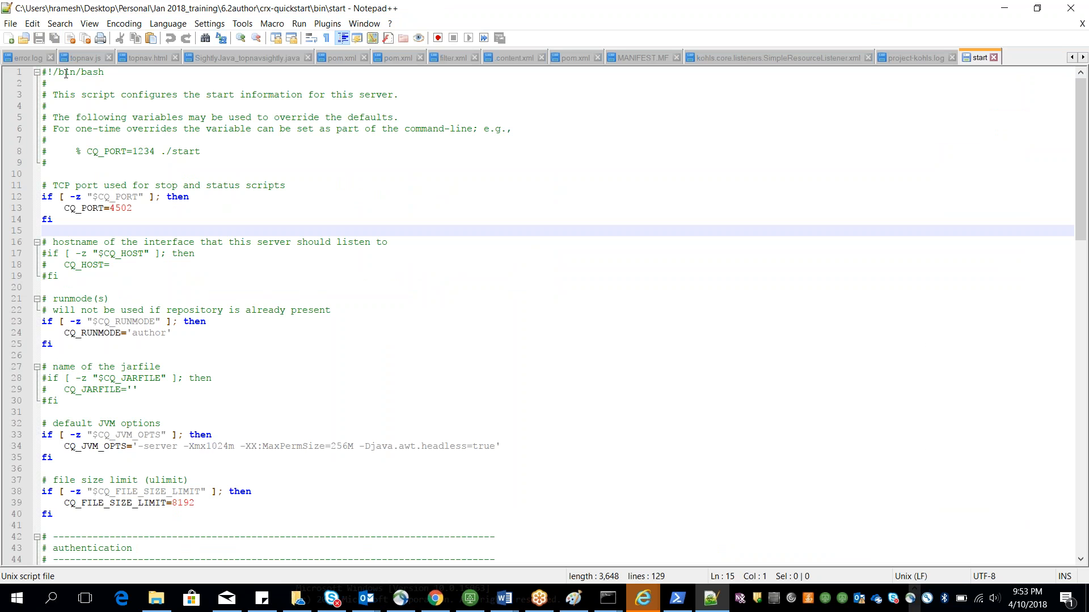
{"action": "left_click_drag", "start_coordinate": [58, 71], "coordinate": [46, 107]}
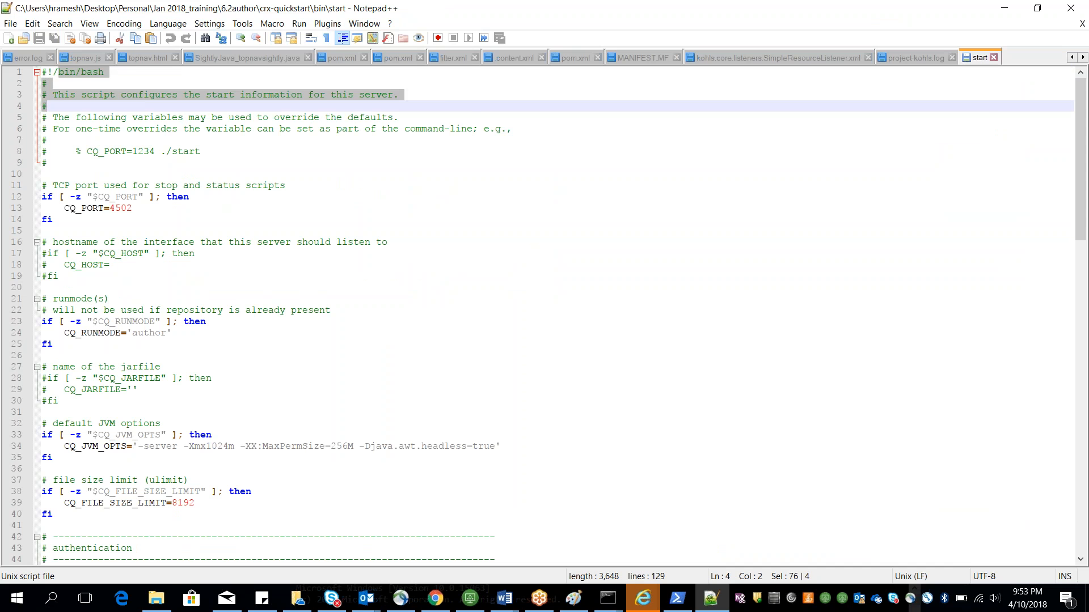
{"action": "left_click", "coordinate": [1004, 7]}
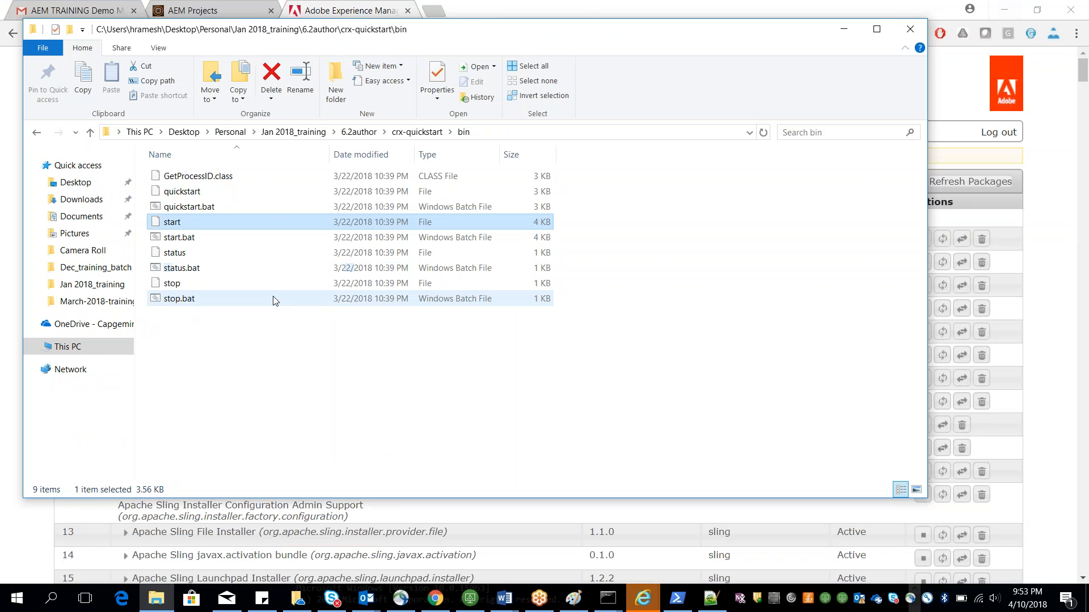
Step: Run start.bat from the crx-quickstart bin folder to launch the server, then reload the bundles page
{"action": "left_click", "coordinate": [220, 242]}
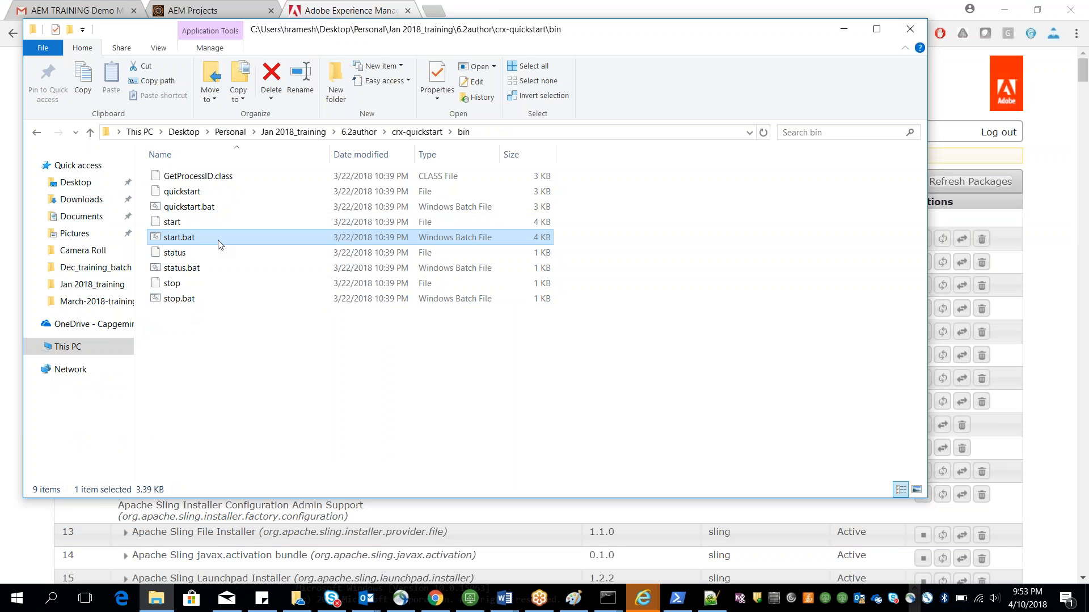
{"action": "double_click", "coordinate": [220, 243]}
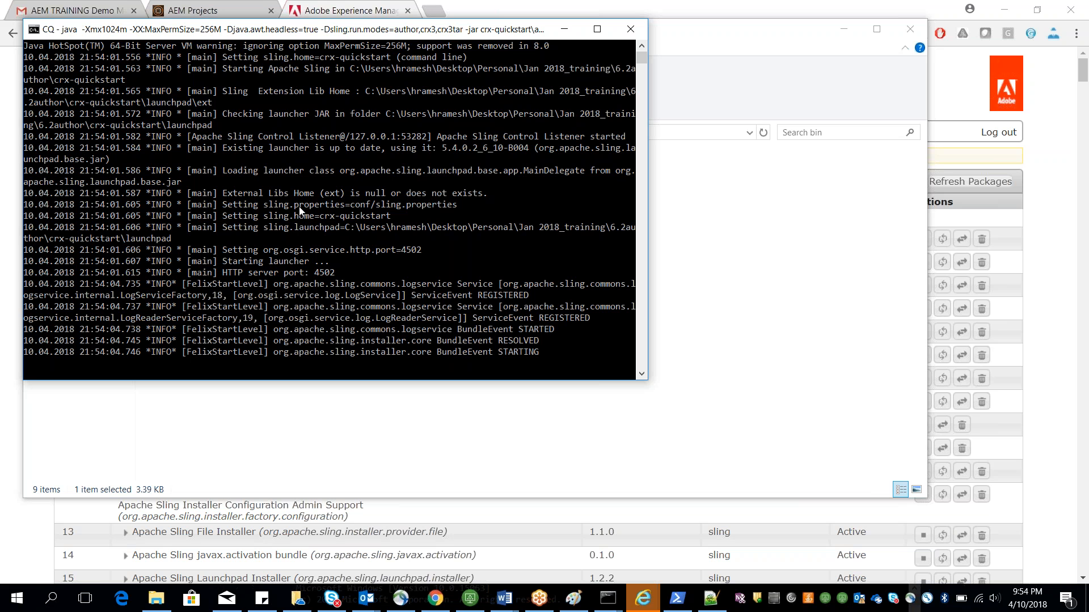
{"action": "left_click_drag", "start_coordinate": [98, 29], "coordinate": [128, 163]}
{"action": "left_click_drag", "start_coordinate": [441, 45], "coordinate": [295, 63]}
{"action": "left_click", "coordinate": [701, 47]}
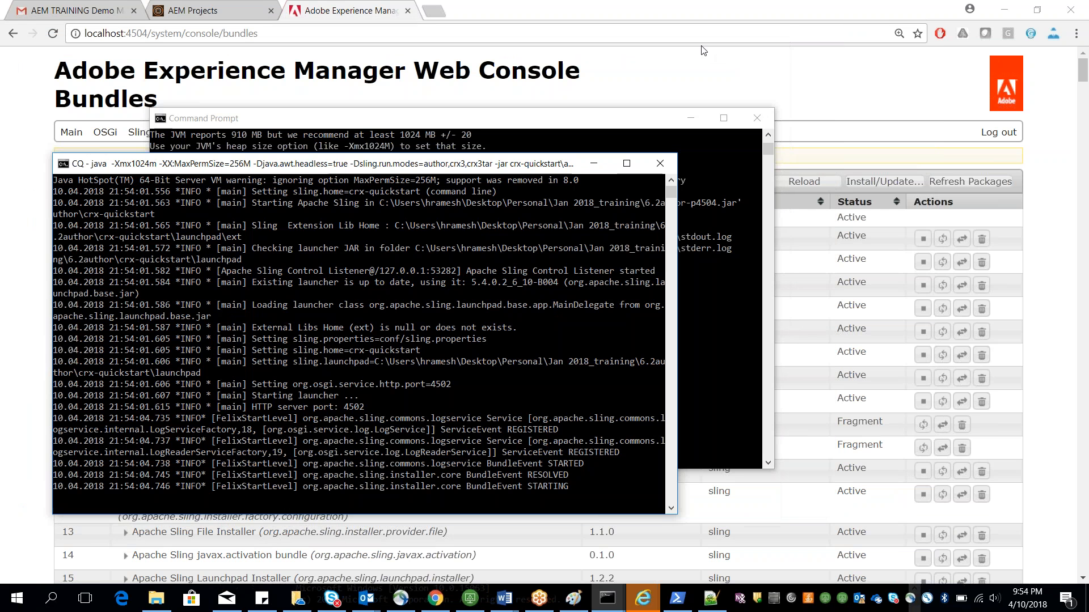
{"action": "left_click", "coordinate": [53, 34]}
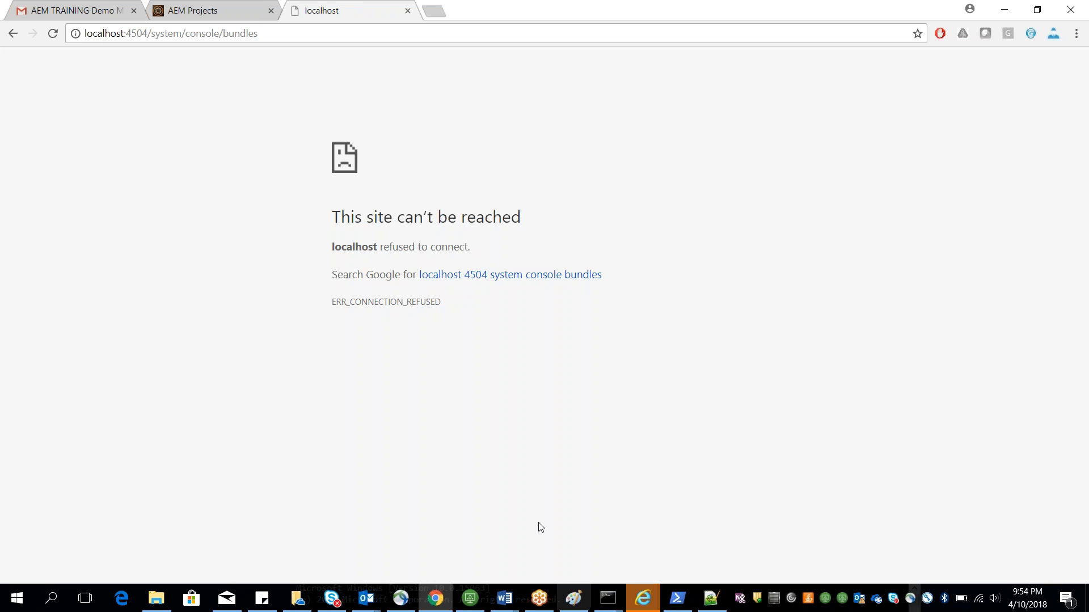
Step: Close the old Command Prompt window that ran the earlier java launch
{"action": "mouse_move", "coordinate": [606, 597]}
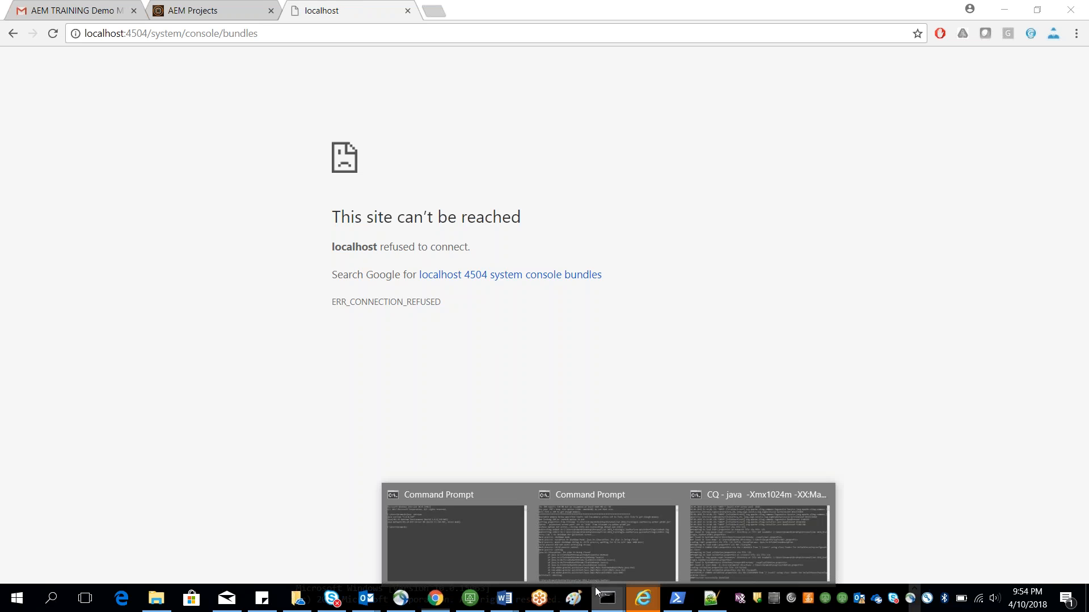
{"action": "left_click", "coordinate": [717, 527]}
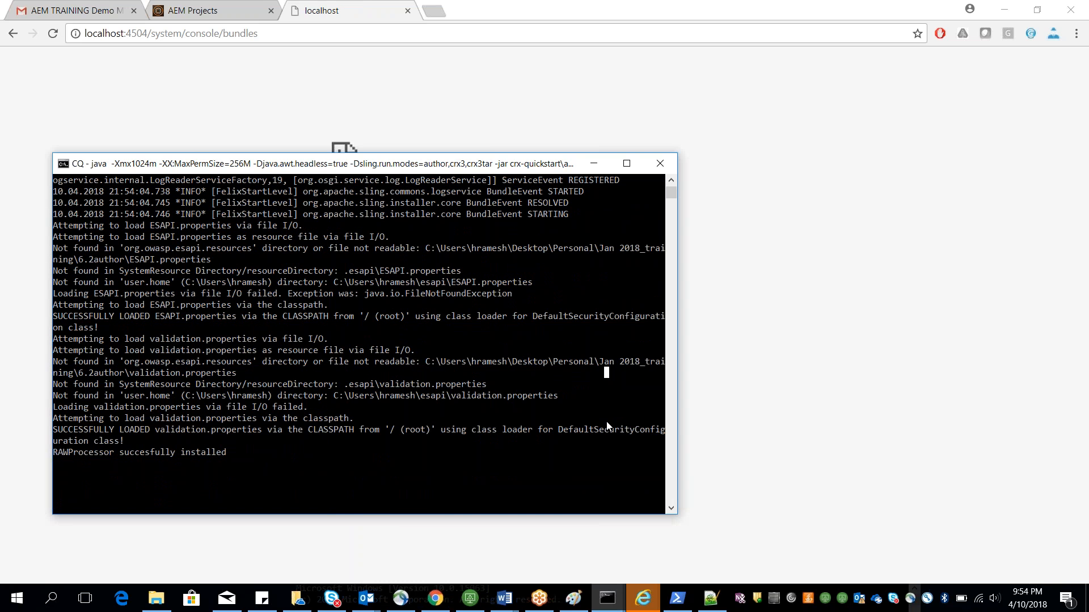
{"action": "mouse_move", "coordinate": [608, 598]}
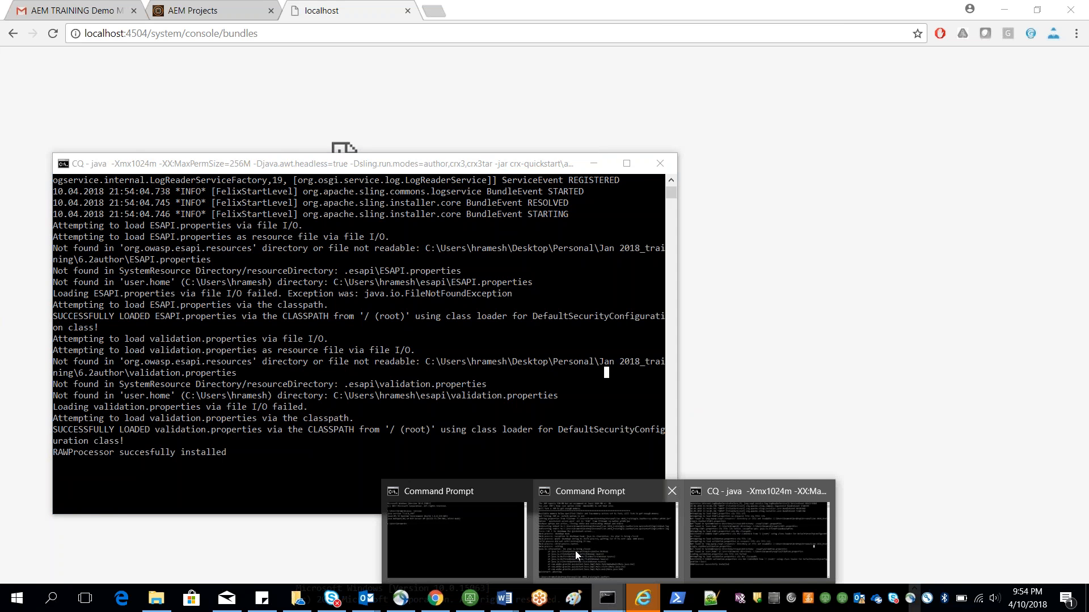
{"action": "left_click", "coordinate": [575, 550]}
{"action": "left_click", "coordinate": [760, 118]}
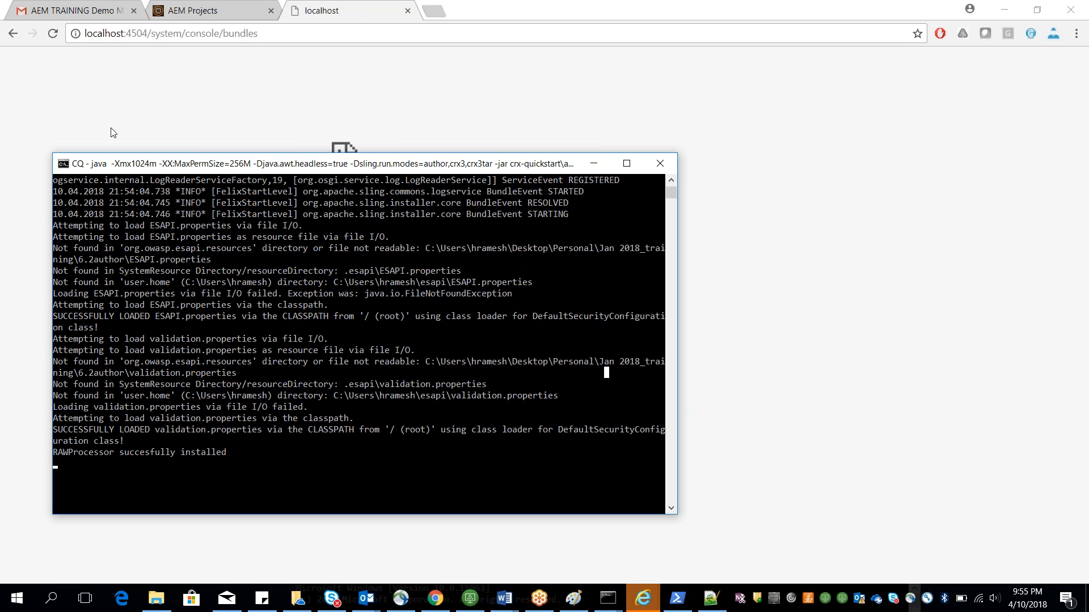
Step: Try reloading the page and opening the localhost:4504 root address
{"action": "left_click", "coordinate": [57, 37]}
{"action": "left_click", "coordinate": [56, 38]}
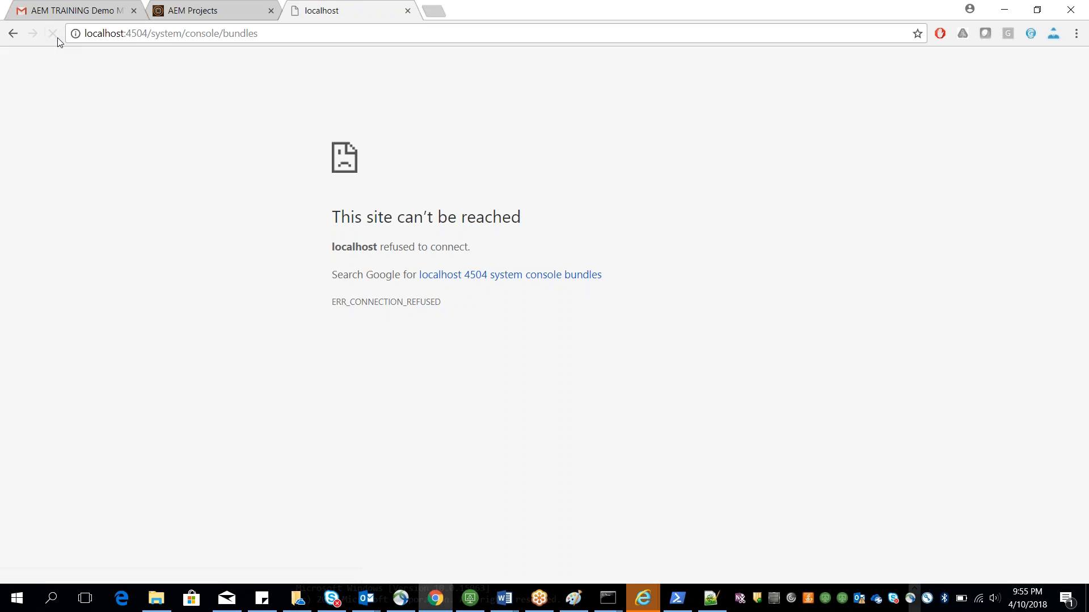
{"action": "left_click_drag", "start_coordinate": [149, 34], "coordinate": [266, 33]}
{"action": "key", "text": "BackSpace"}
{"action": "key", "text": "Return"}
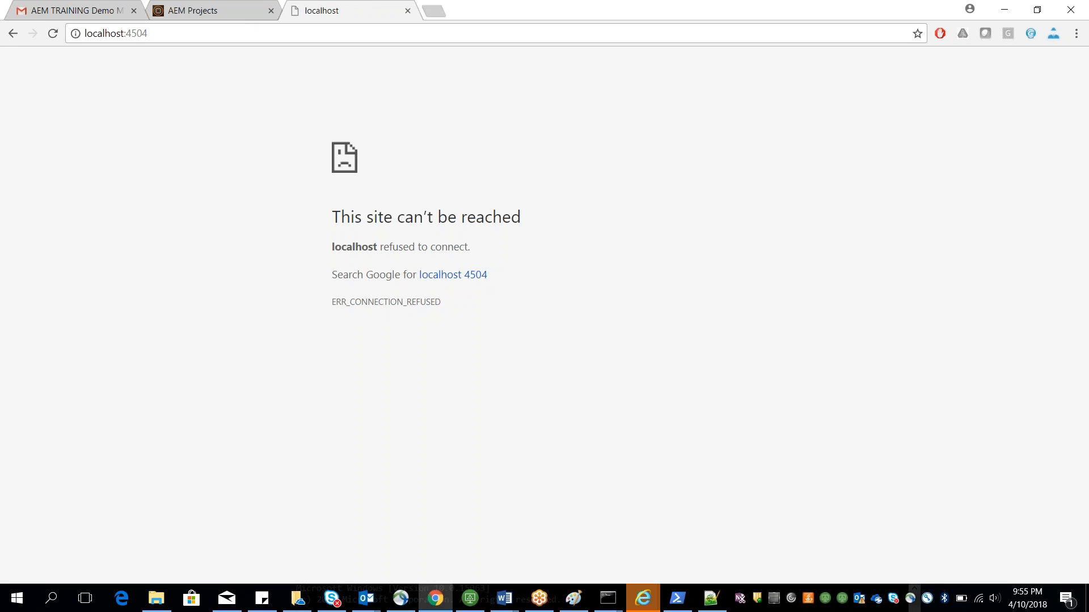
Step: Try opening localhost:4504/crx/de in the browser
{"action": "left_click", "coordinate": [177, 37]}
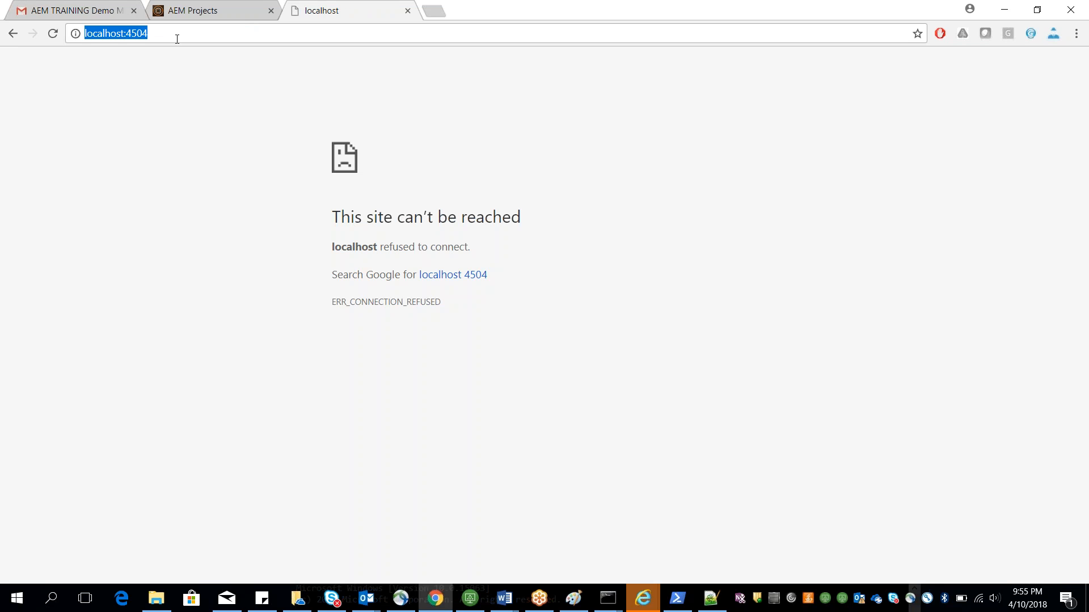
{"action": "left_click", "coordinate": [185, 34]}
{"action": "type", "text": "/crx/de"}
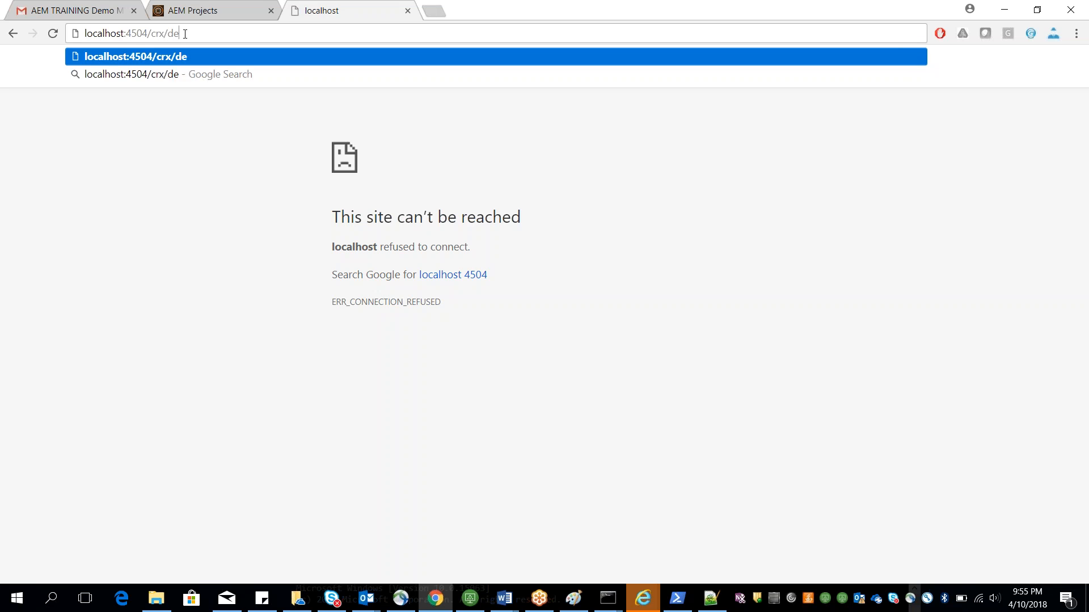
{"action": "key", "text": "Return"}
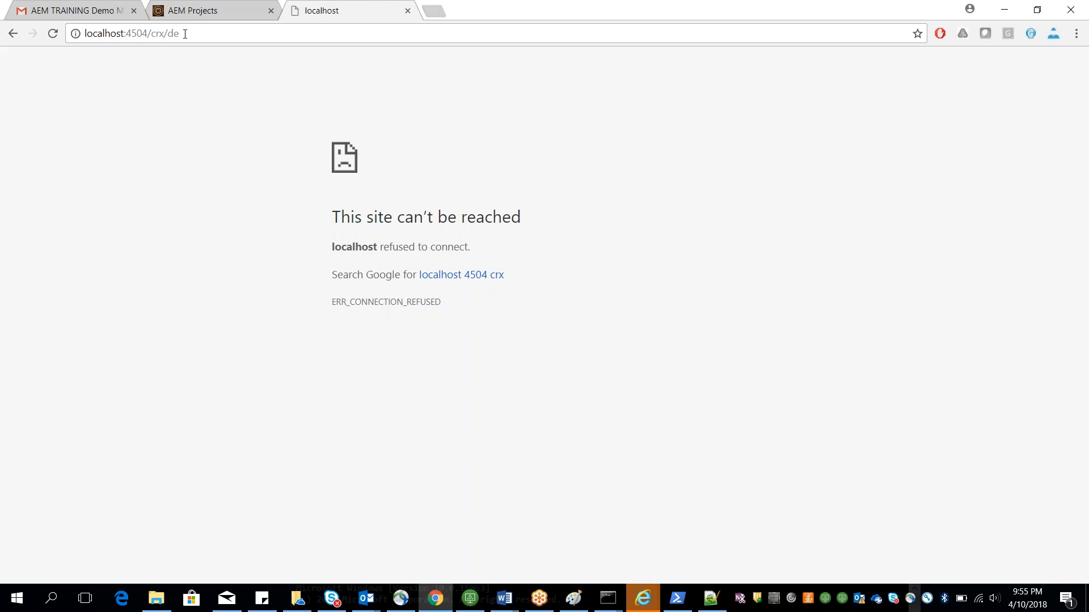
Step: Try loading the localhost:4504 root address again
{"action": "left_click_drag", "start_coordinate": [149, 33], "coordinate": [224, 29]}
{"action": "key", "text": "BackSpace"}
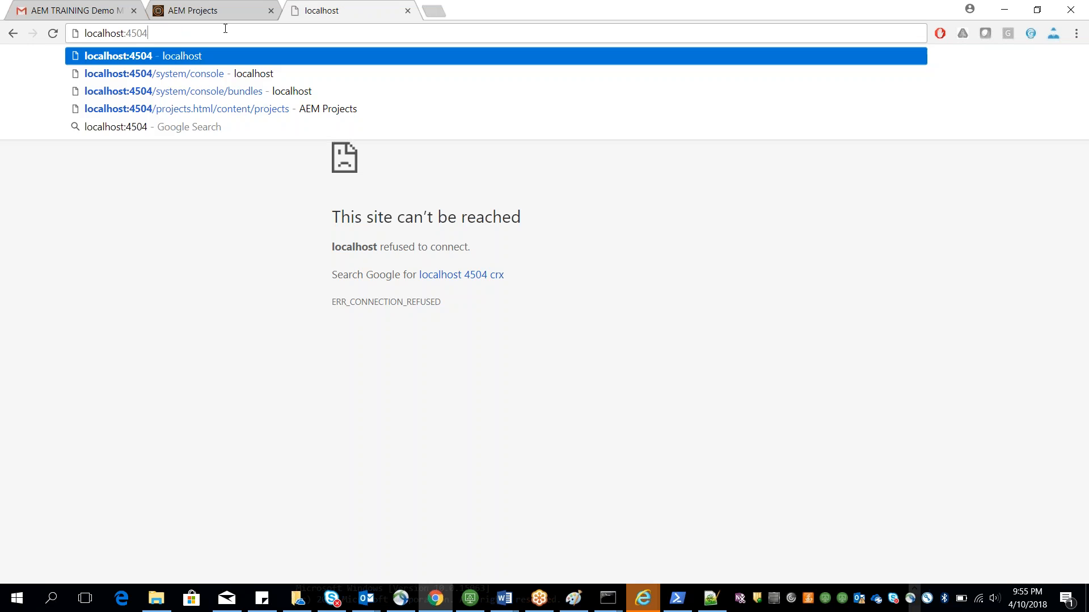
{"action": "key", "text": "Return"}
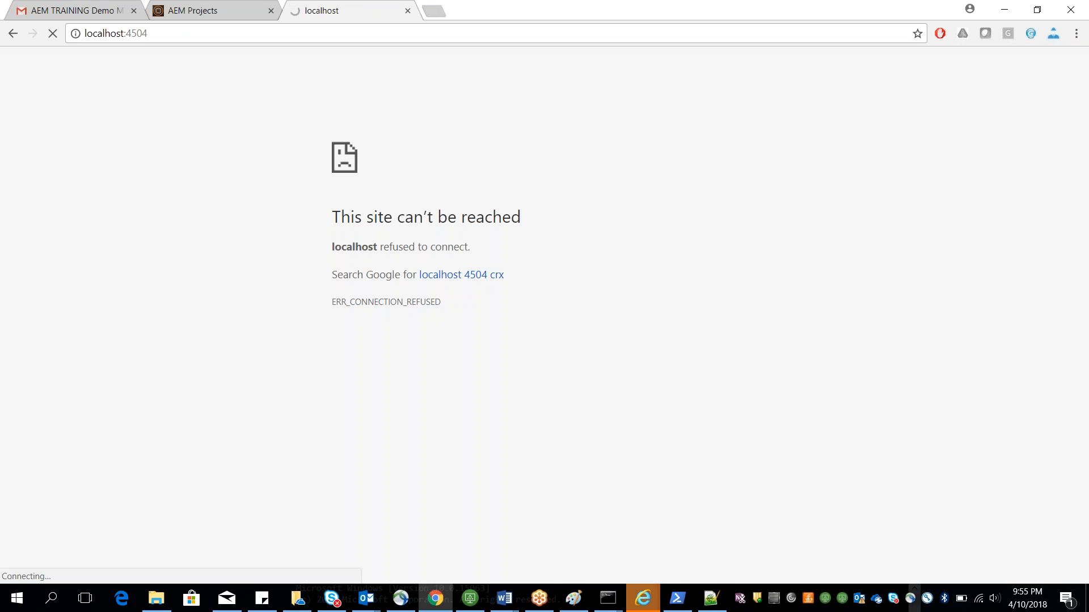
Step: Try opening the web console at localhost:4504/system/console in the browser
{"action": "mouse_move", "coordinate": [606, 597]}
{"action": "left_click", "coordinate": [661, 519]}
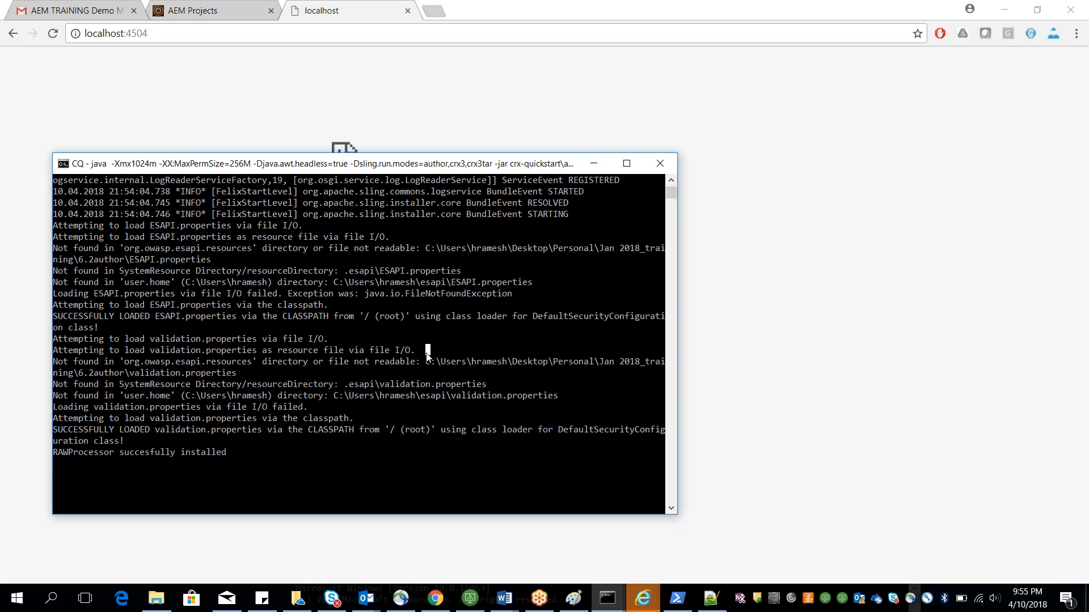
{"action": "left_click", "coordinate": [172, 34]}
{"action": "left_click", "coordinate": [182, 34]}
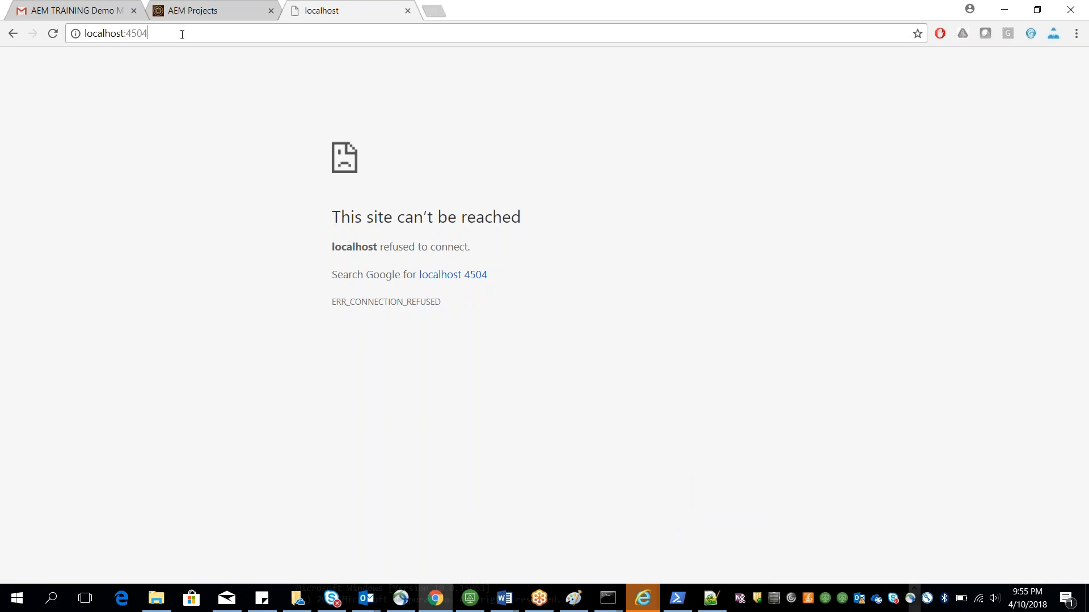
{"action": "type", "text": "/system/console/bundles"}
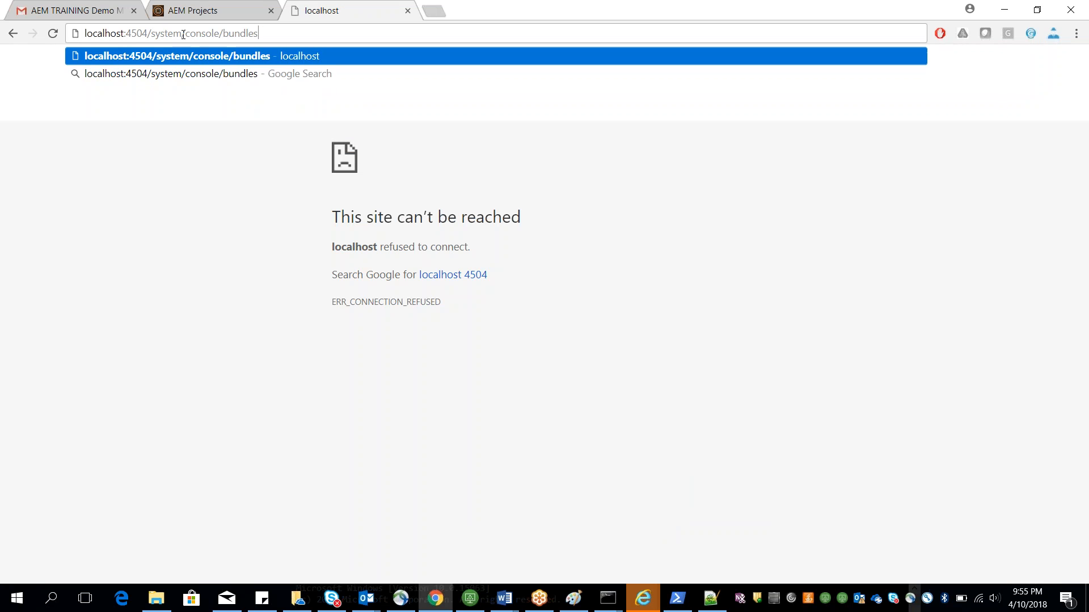
{"action": "key", "text": "BackSpace"}
{"action": "key", "text": "BackSpace"}
{"action": "key", "text": "BackSpace"}
{"action": "key", "text": "BackSpace"}
{"action": "key", "text": "BackSpace"}
{"action": "key", "text": "BackSpace"}
{"action": "key", "text": "BackSpace"}
{"action": "key", "text": "Return"}
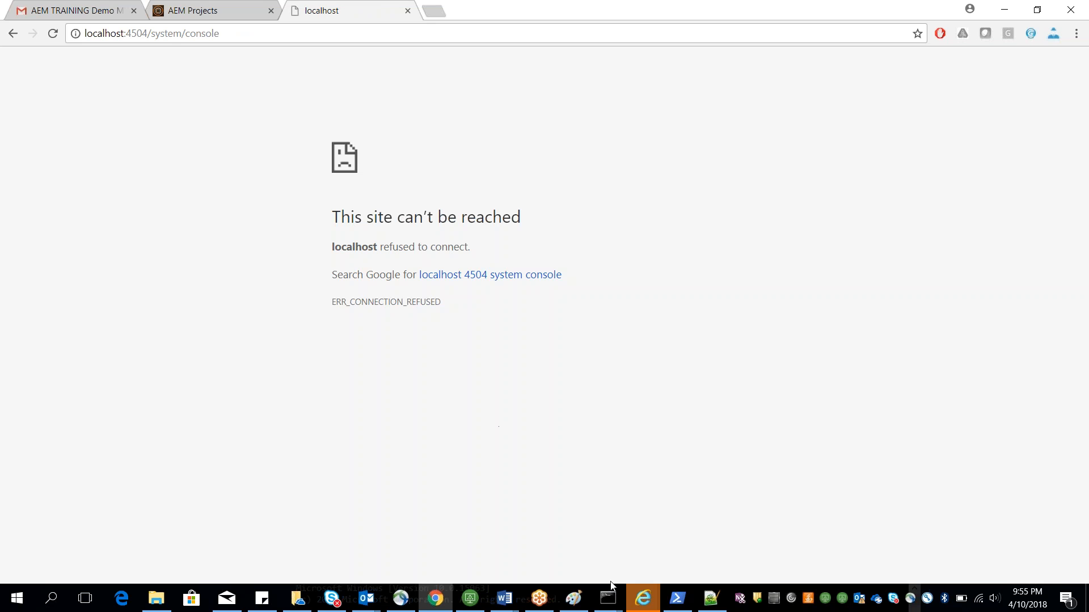
Step: Restart the instance by running stop.bat and then start.bat from the crx-quickstart bin folder
{"action": "mouse_move", "coordinate": [608, 598]}
{"action": "left_click", "coordinate": [648, 528]}
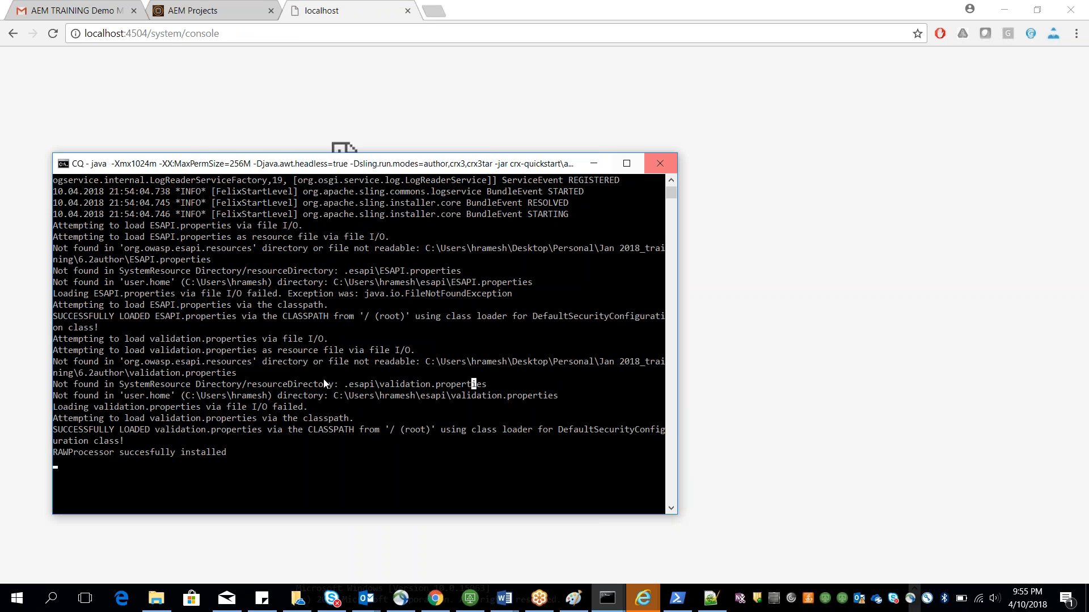
{"action": "left_click", "coordinate": [160, 605]}
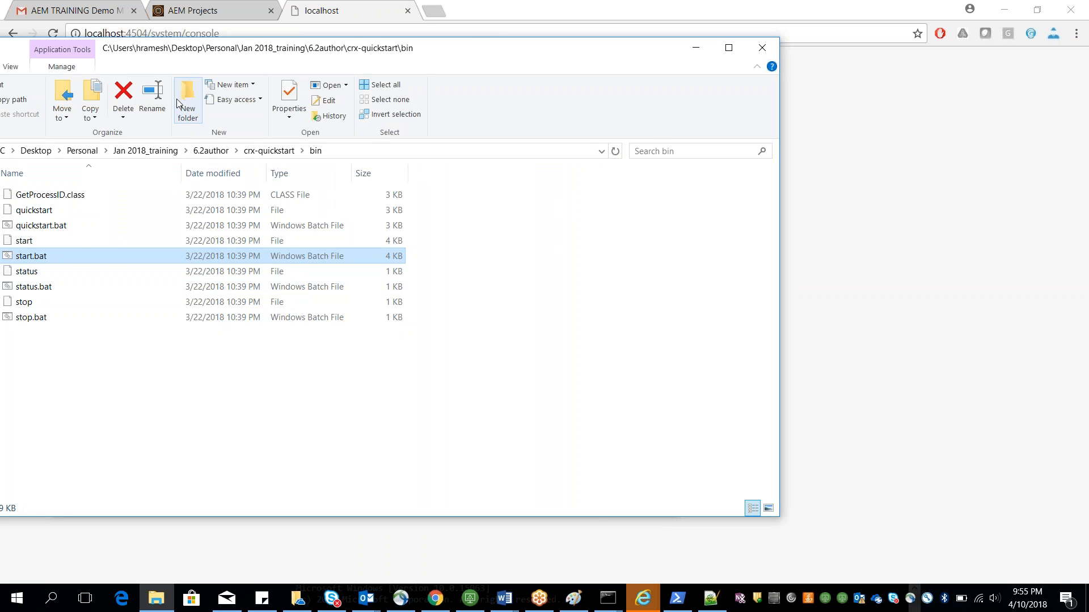
{"action": "left_click_drag", "start_coordinate": [192, 47], "coordinate": [265, 55]}
{"action": "left_click", "coordinate": [106, 325]}
{"action": "double_click", "coordinate": [106, 325]}
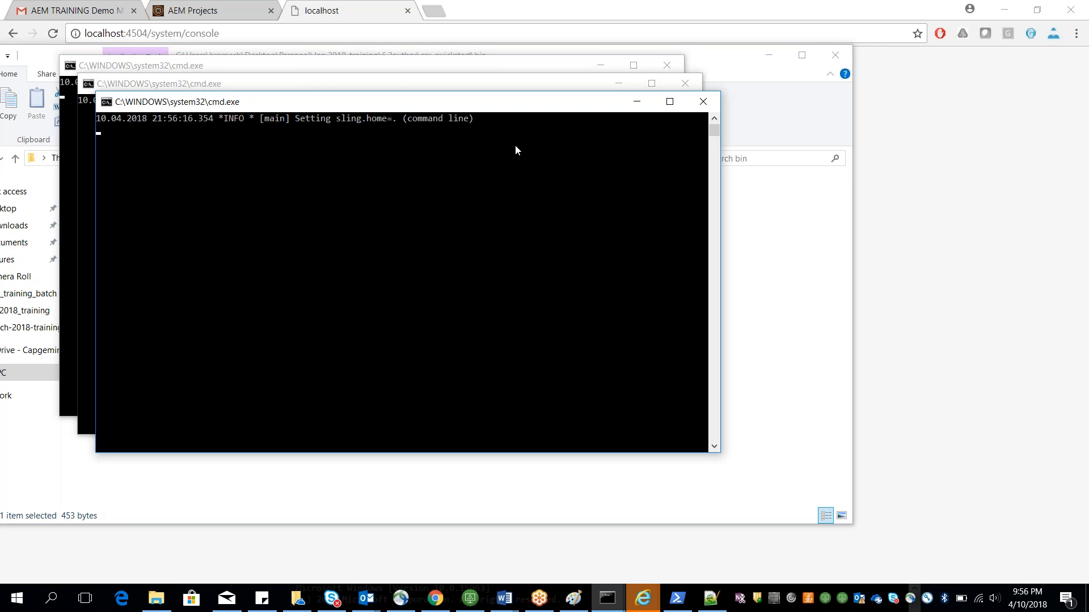
{"action": "key", "text": "ctrl+c"}
{"action": "left_click", "coordinate": [700, 102]}
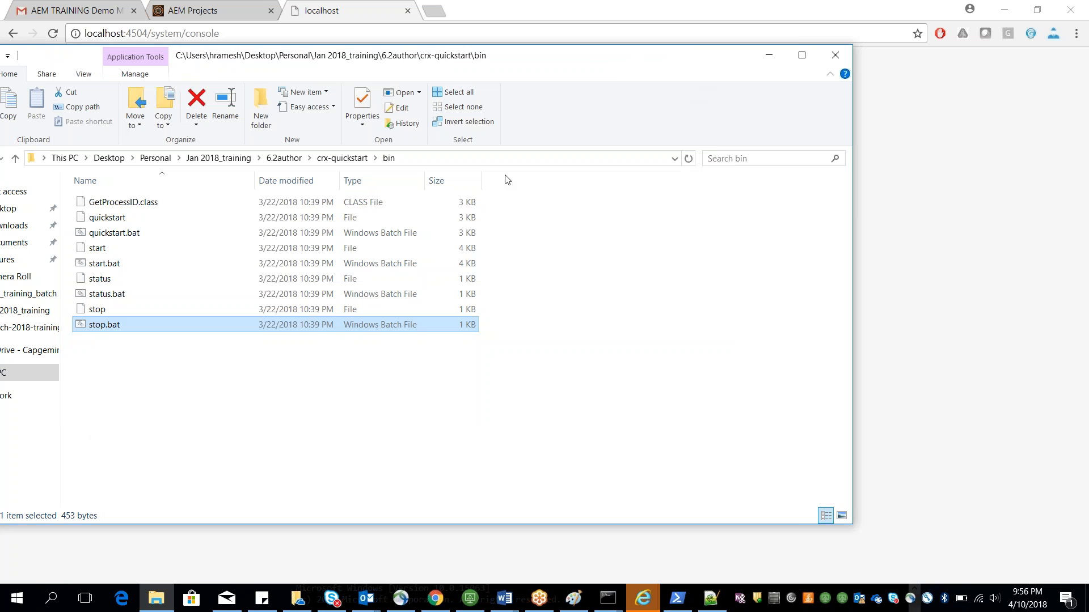
{"action": "double_click", "coordinate": [207, 263]}
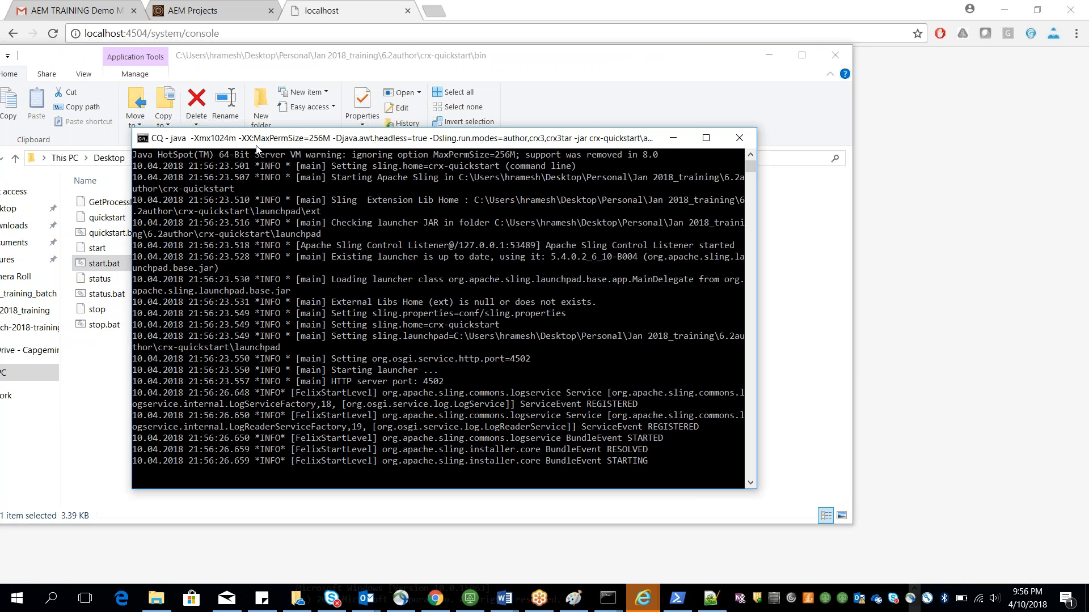
{"action": "left_click_drag", "start_coordinate": [258, 149], "coordinate": [307, 185]}
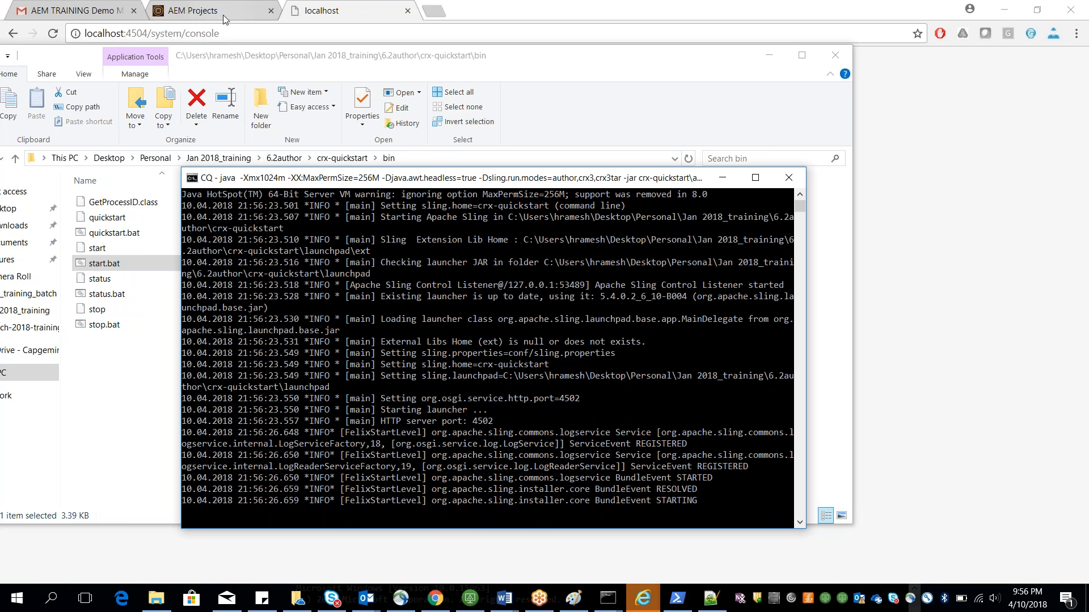
Step: Open the web console at localhost:4502/system/console by changing the port in the address
{"action": "left_click", "coordinate": [148, 34]}
{"action": "left_click", "coordinate": [150, 33]}
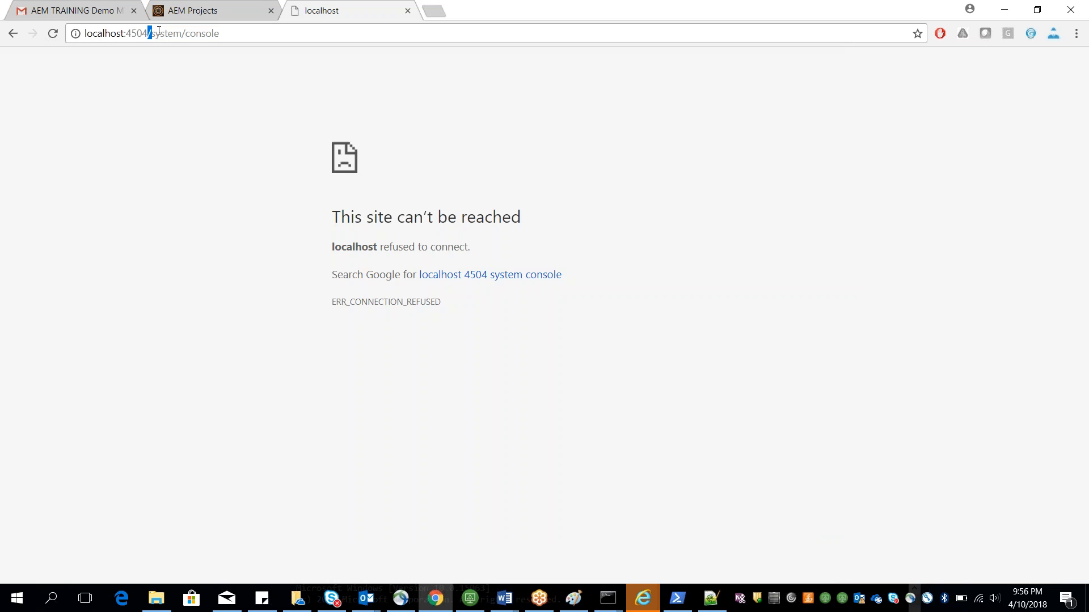
{"action": "key", "text": "Left"}
{"action": "key", "text": "BackSpace"}
{"action": "key", "text": "BackSpace"}
{"action": "type", "text": "2"}
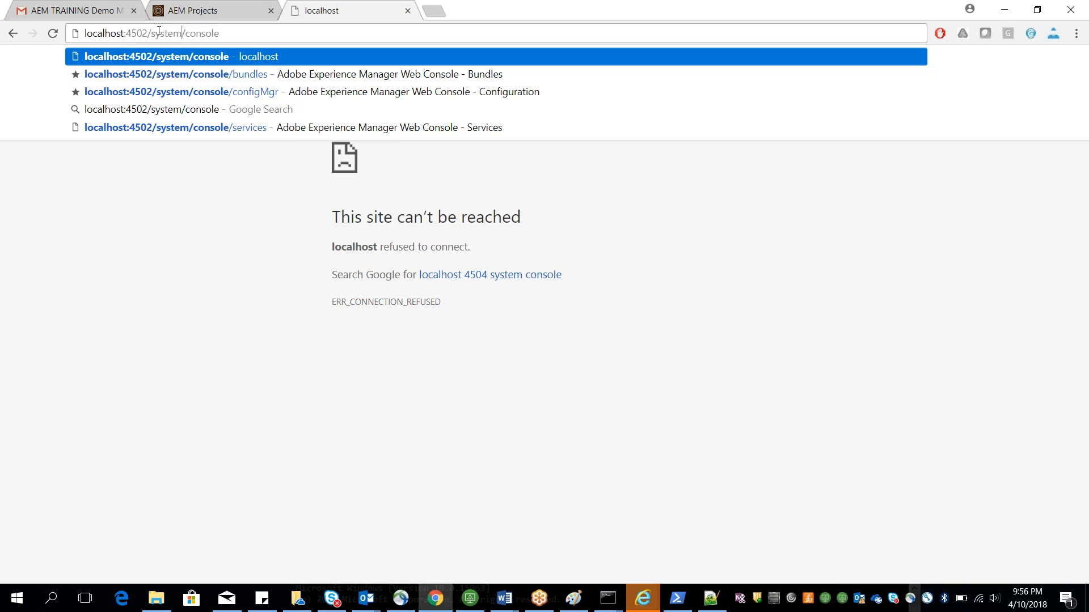
{"action": "key", "text": "Return"}
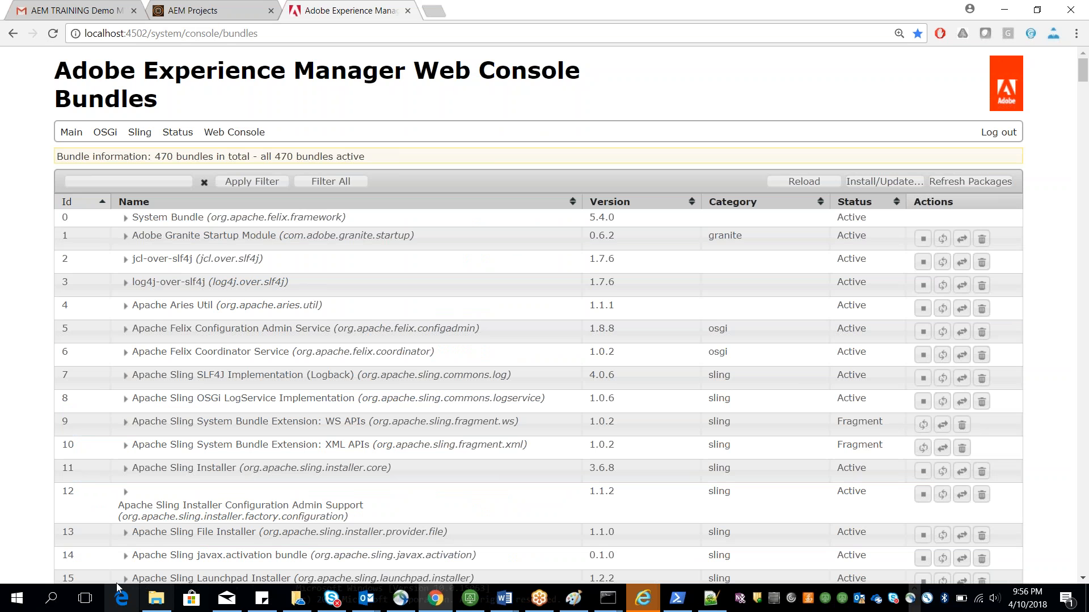
Step: Open start.bat in Notepad++ and examine its JVM memory options, run mode and port settings
{"action": "left_click", "coordinate": [154, 602]}
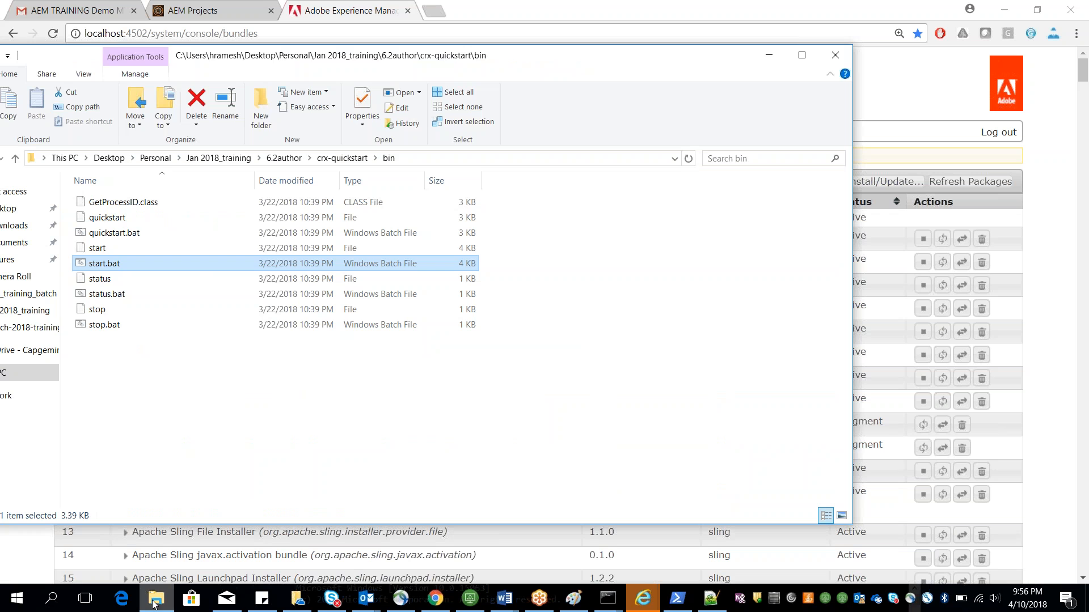
{"action": "right_click", "coordinate": [103, 266]}
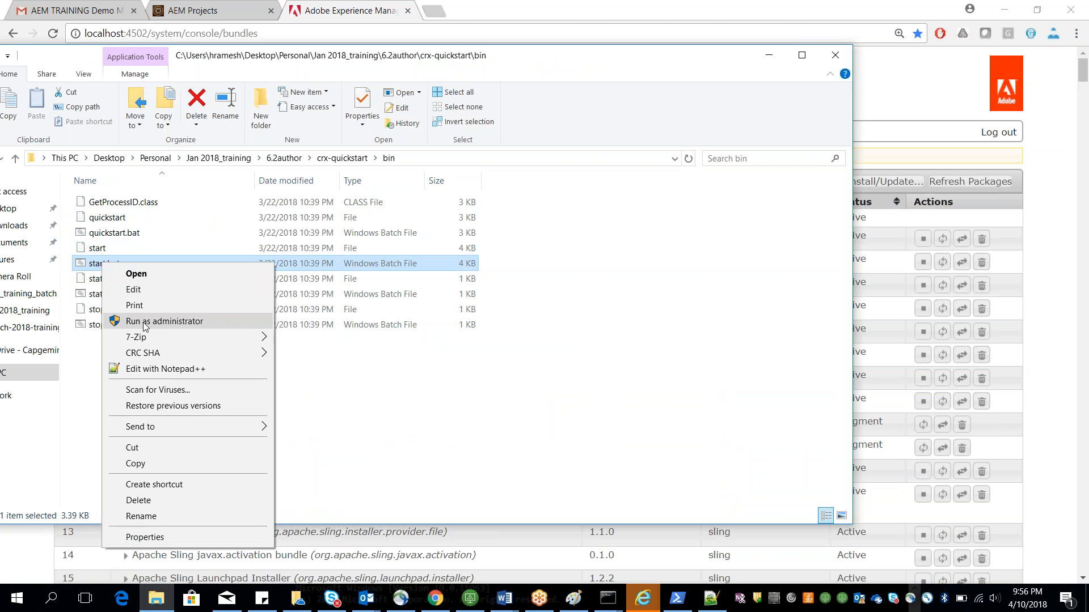
{"action": "left_click", "coordinate": [148, 369]}
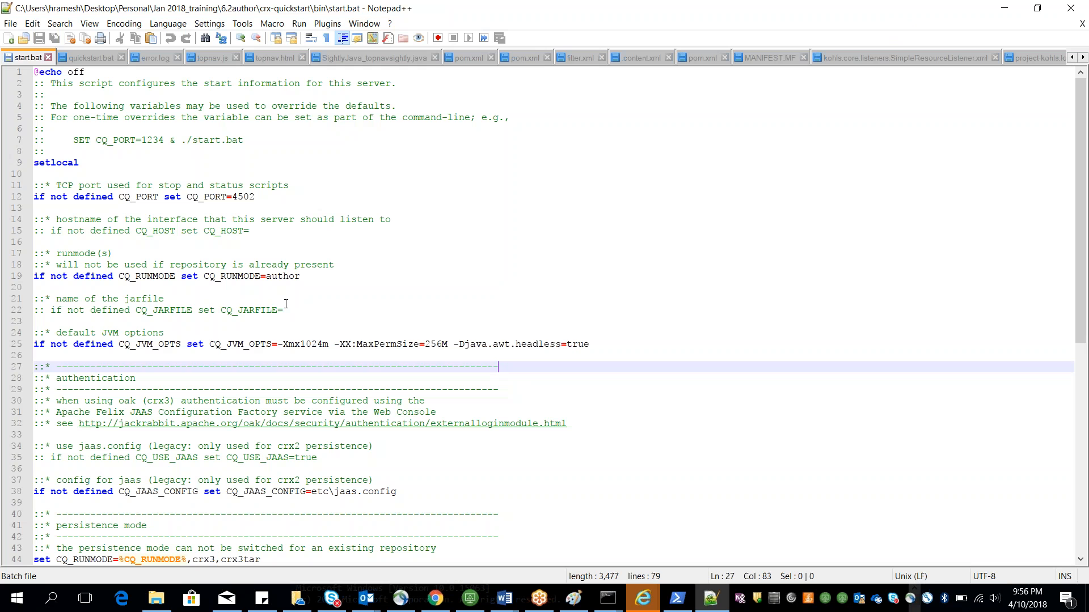
{"action": "left_click", "coordinate": [286, 303]}
{"action": "double_click", "coordinate": [310, 346]}
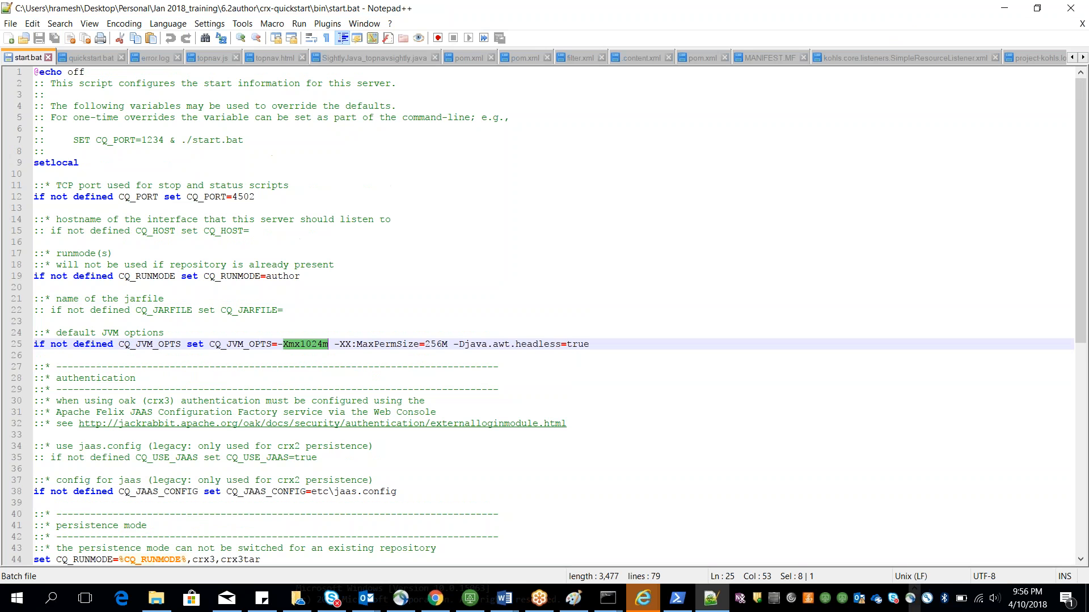
{"action": "double_click", "coordinate": [388, 345]}
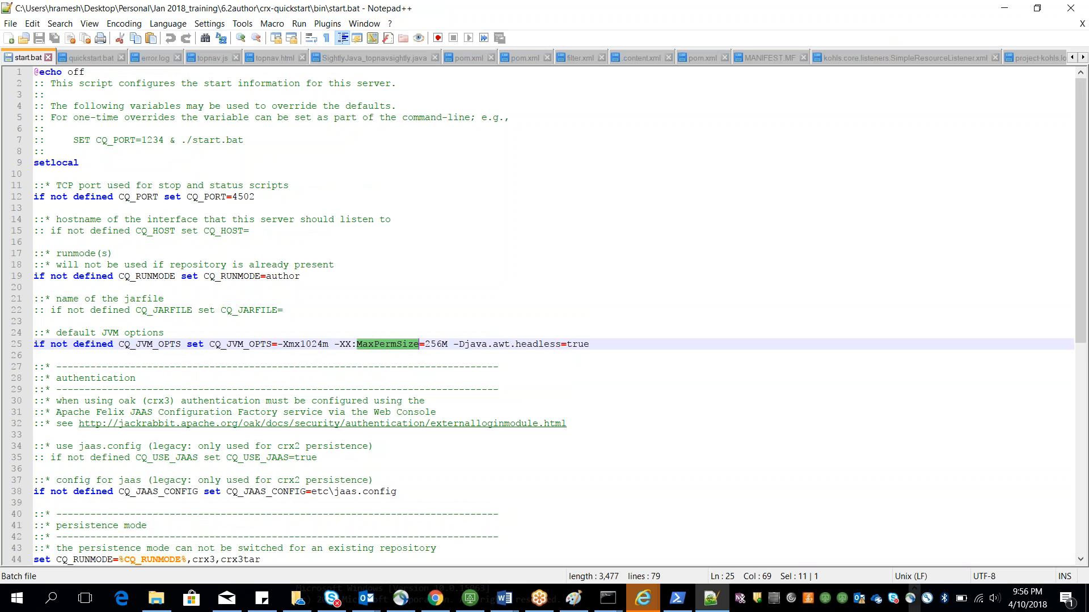
{"action": "double_click", "coordinate": [282, 276]}
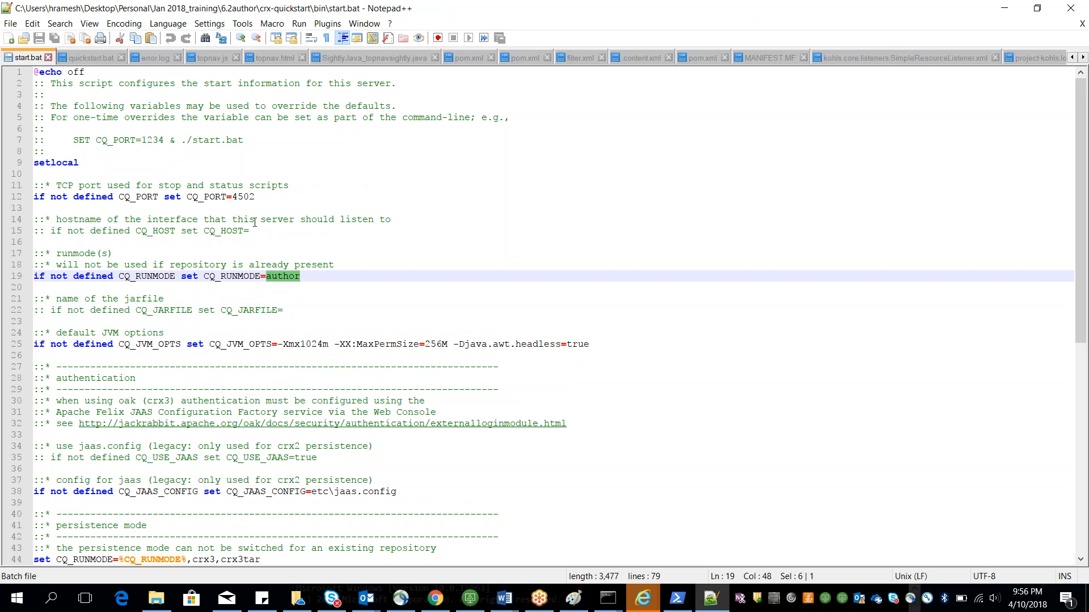
{"action": "double_click", "coordinate": [243, 196]}
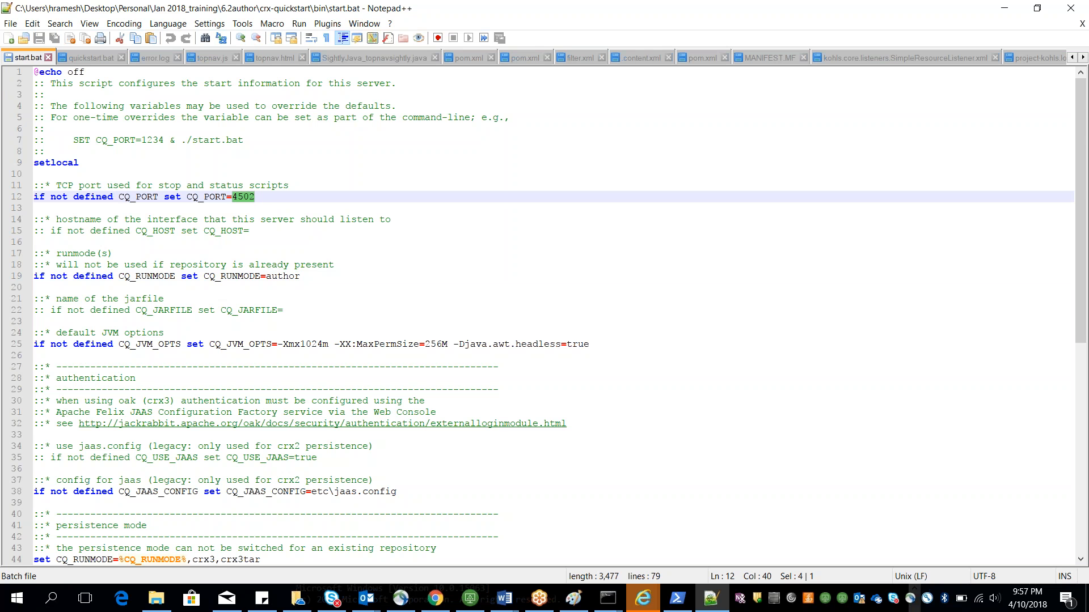
{"action": "left_click", "coordinate": [341, 321]}
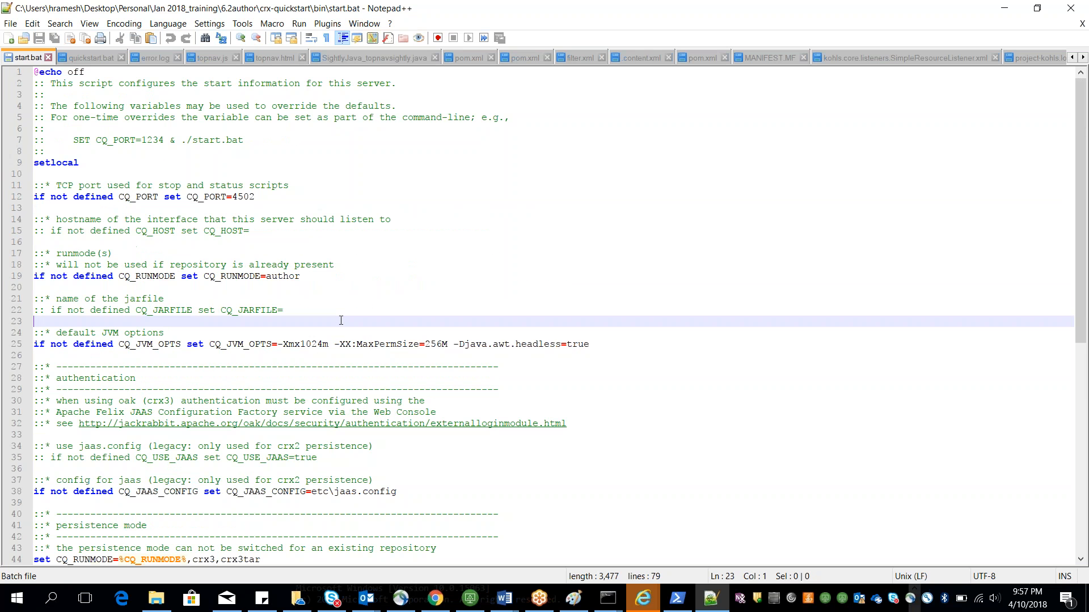
{"action": "key", "text": "alt+Tab"}
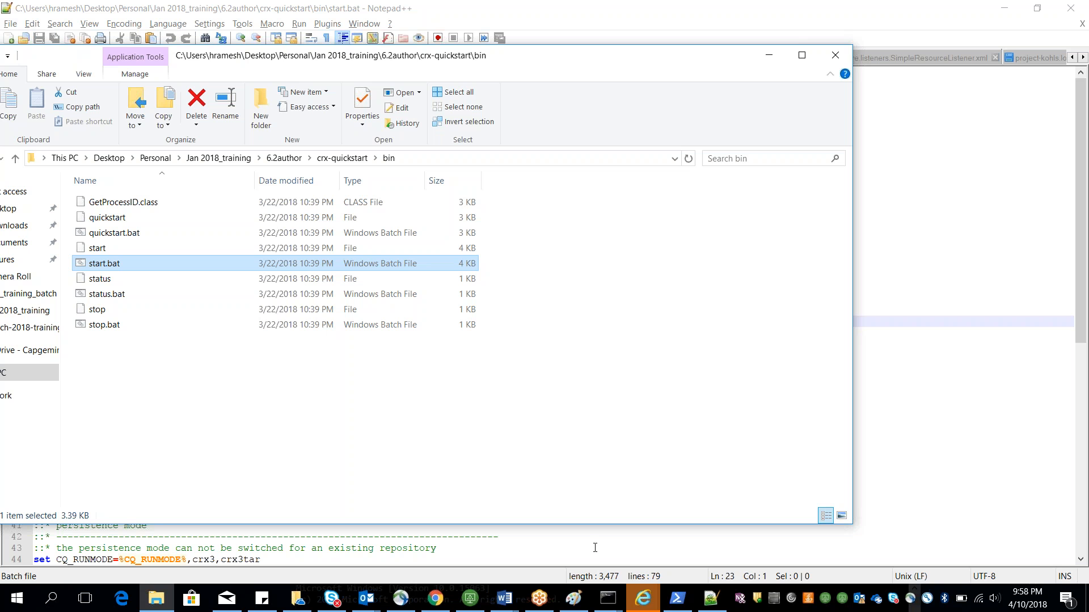
Step: Switch to the Session1-Aemstartup document and review the startup notes
{"action": "left_click", "coordinate": [513, 605]}
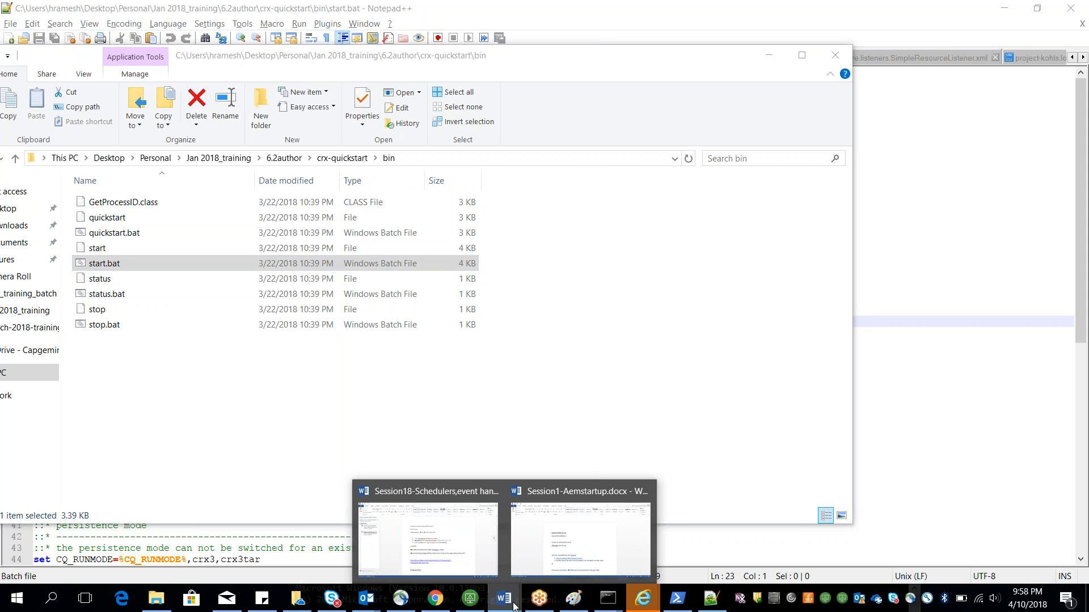
{"action": "left_click", "coordinate": [557, 543]}
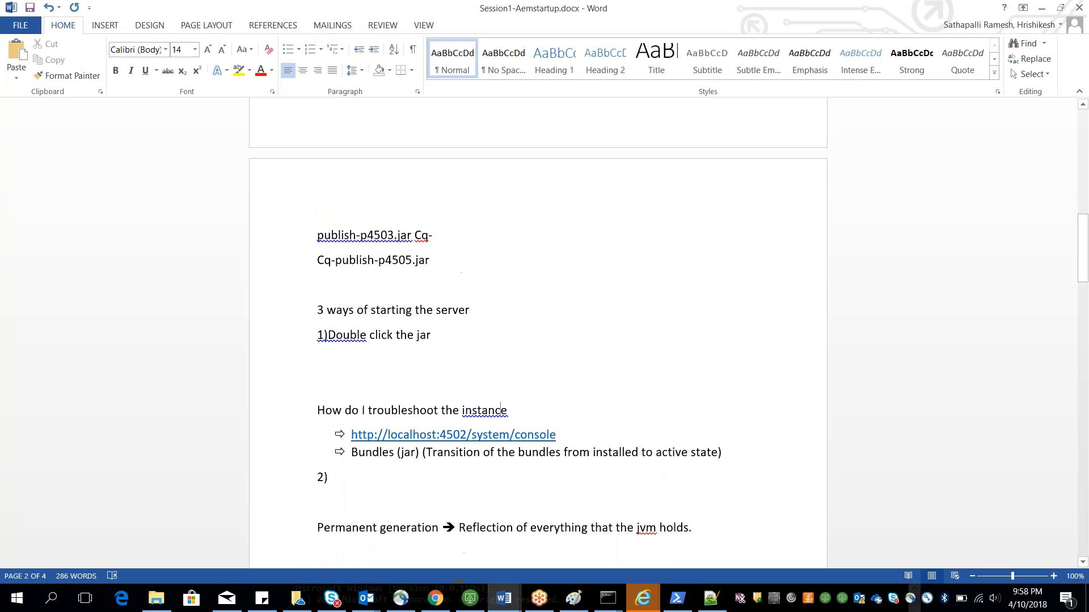
{"action": "scroll", "coordinate": [557, 543], "scroll_direction": "down", "scroll_amount": 5}
{"action": "scroll", "coordinate": [537, 329], "scroll_direction": "down", "scroll_amount": 3}
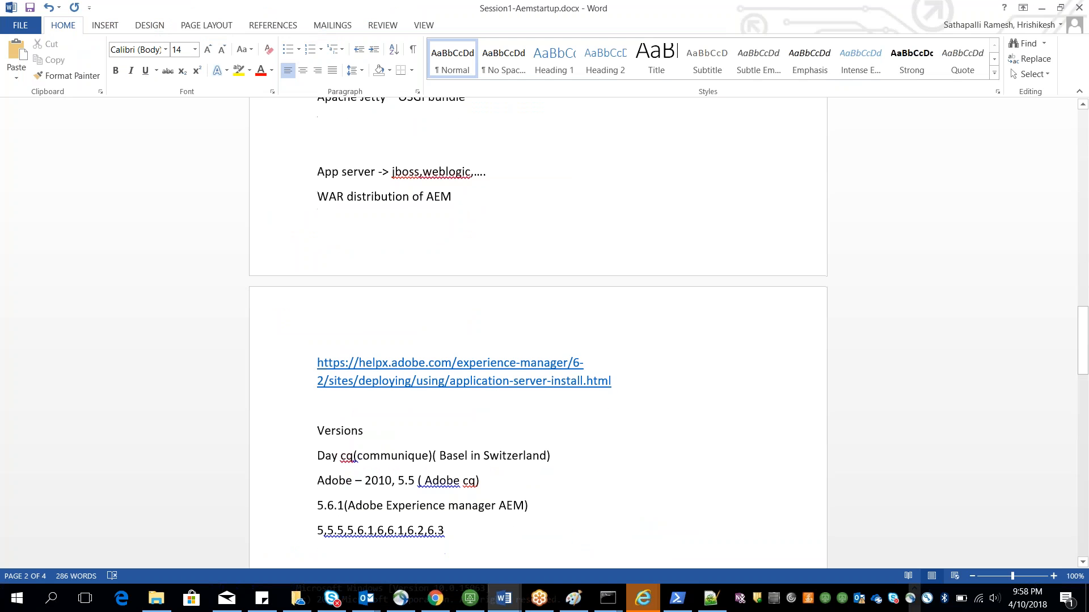
{"action": "scroll", "coordinate": [538, 334], "scroll_direction": "up", "scroll_amount": 3}
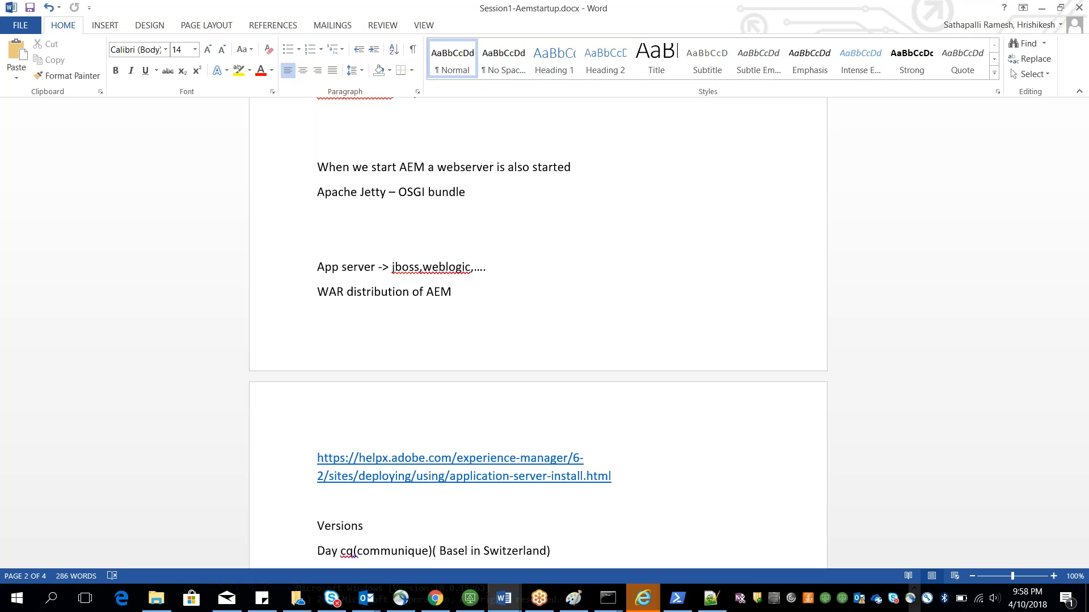
Step: Review bundle statuses in the web console and search the bundles list for apache
{"action": "left_click", "coordinate": [423, 596]}
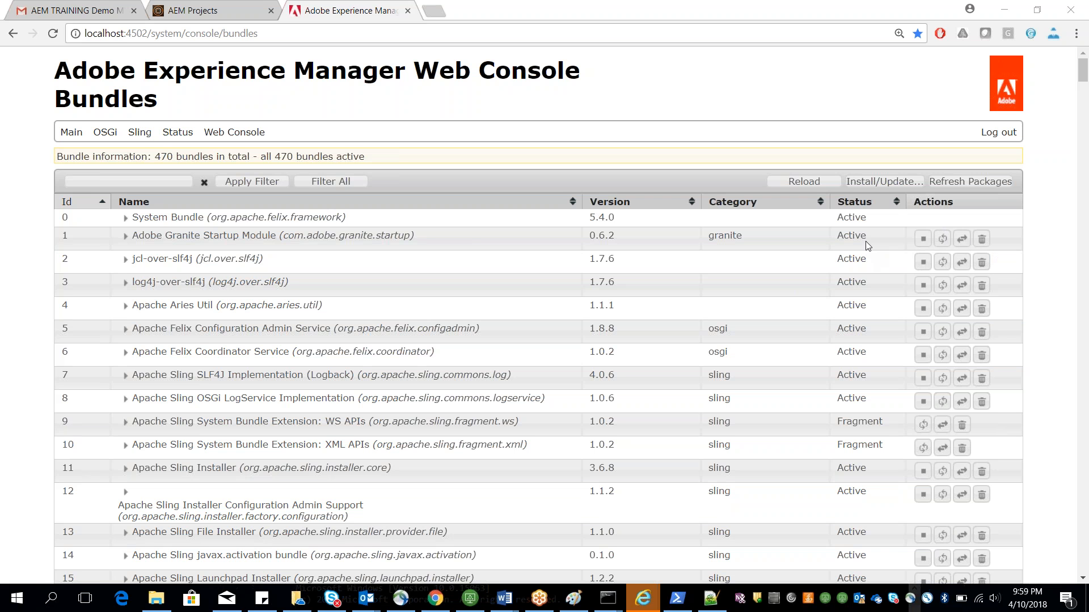
{"action": "left_click_drag", "start_coordinate": [869, 236], "coordinate": [836, 248]}
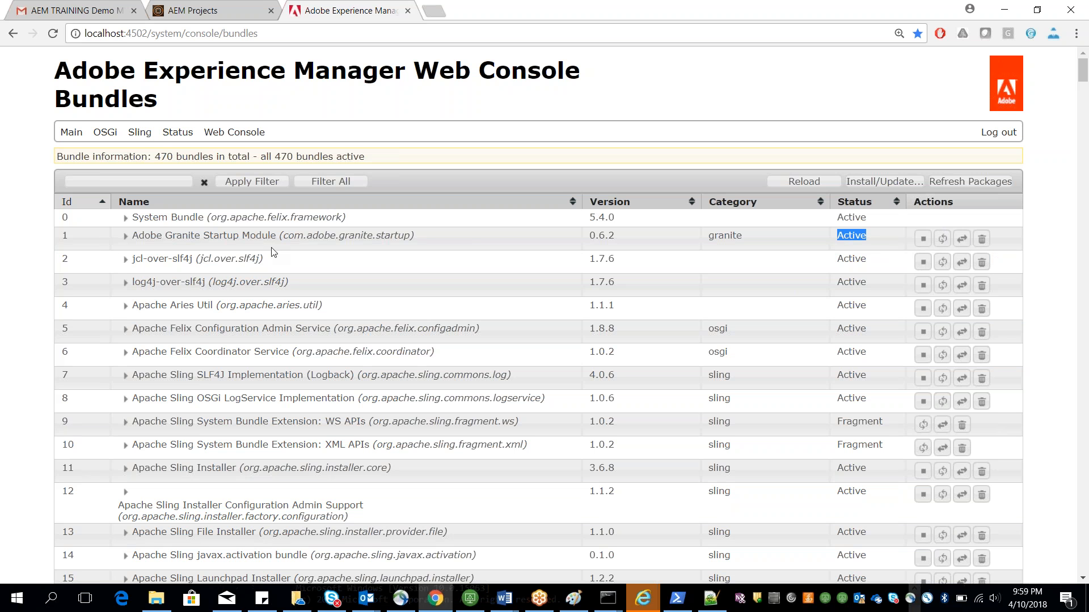
{"action": "left_click", "coordinate": [70, 237]}
{"action": "left_click", "coordinate": [674, 95]}
{"action": "key", "text": "ctrl+f"}
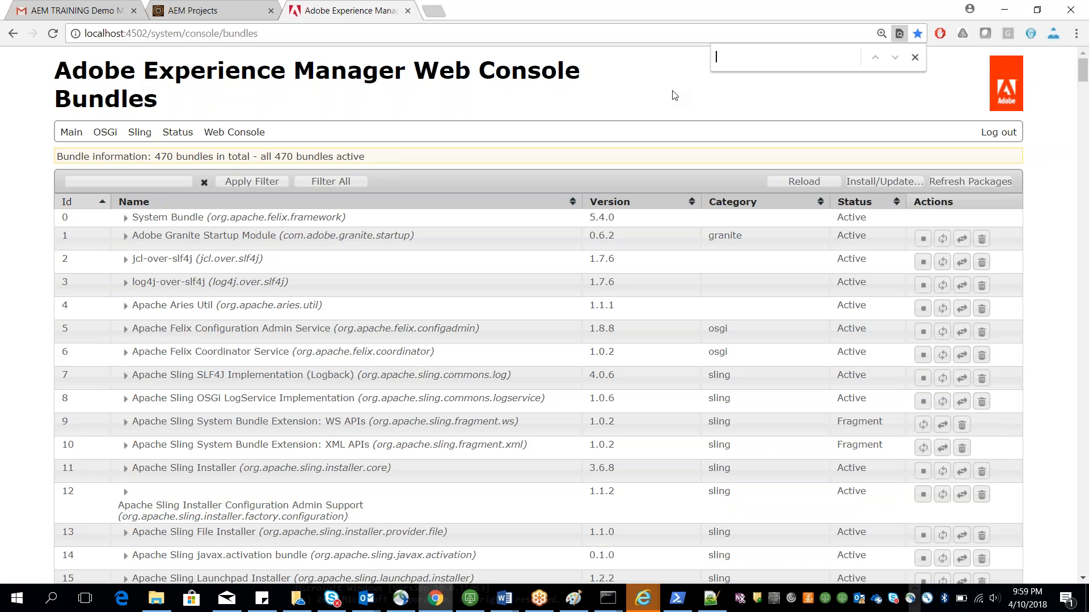
{"action": "type", "text": "a"}
{"action": "type", "text": "pache"}
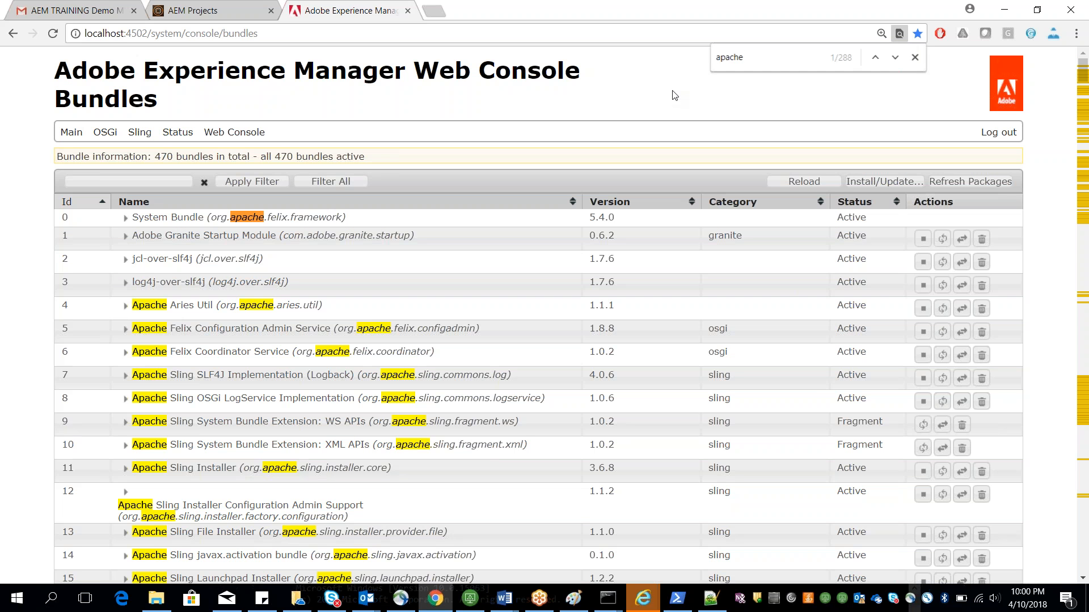
{"action": "left_click", "coordinate": [183, 260]}
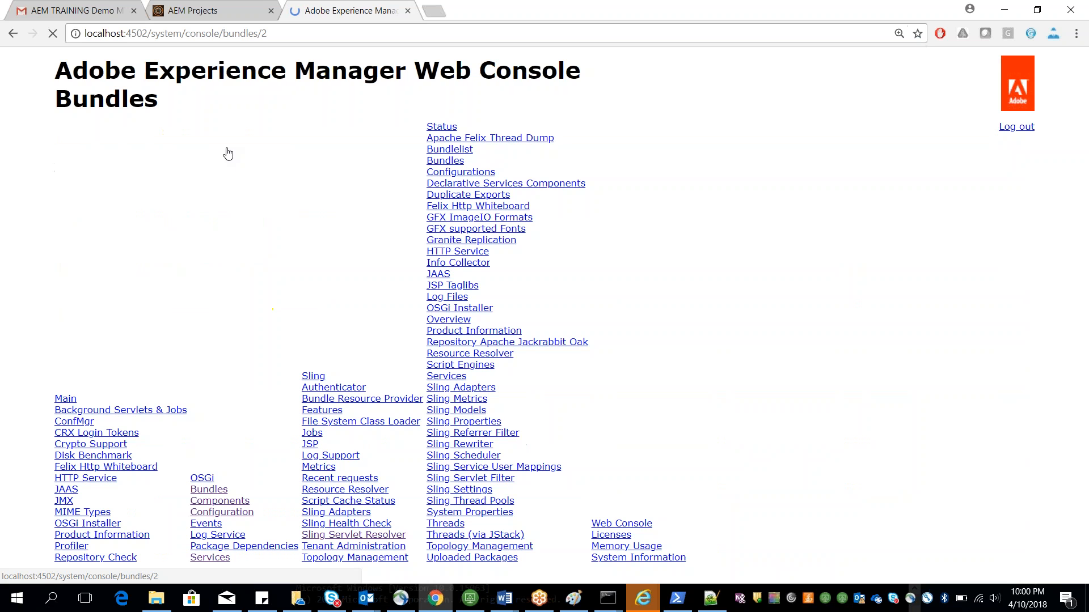
{"action": "key", "text": "alt+Left"}
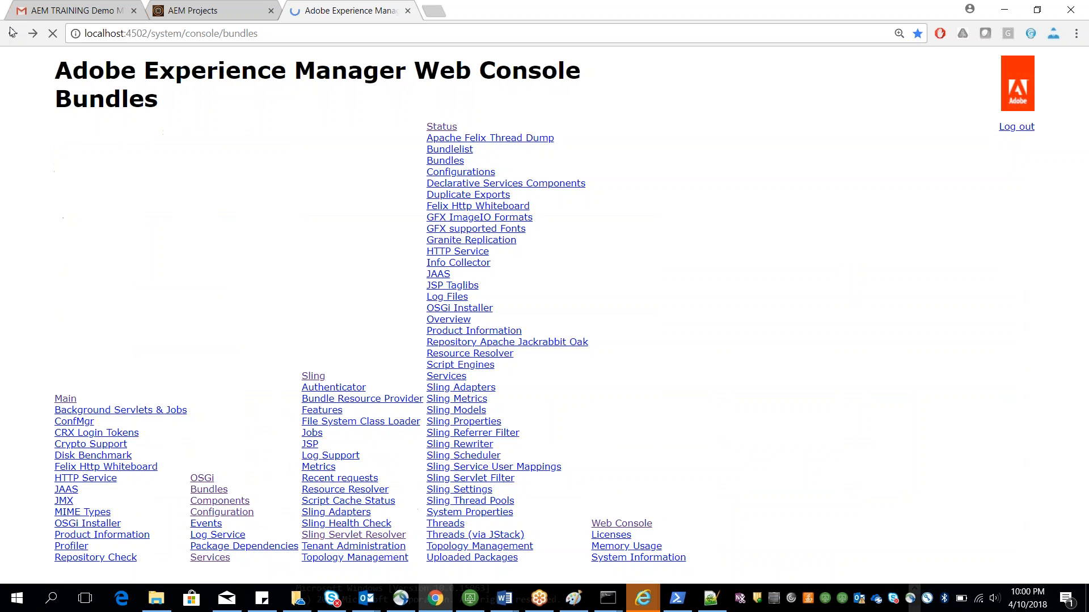
Step: Search the bundles page for the jetty bundles
{"action": "key", "text": "ctrl+f"}
{"action": "type", "text": "web"}
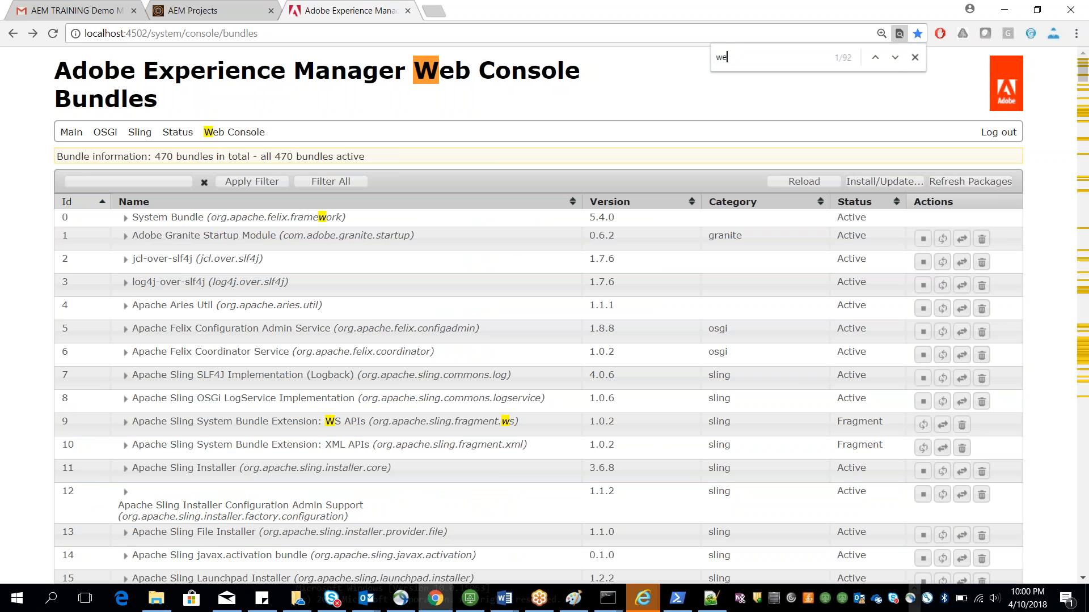
{"action": "key", "text": "BackSpace"}
{"action": "key", "text": "BackSpace"}
{"action": "key", "text": "BackSpace"}
{"action": "type", "text": "apache"}
{"action": "key", "text": "BackSpace"}
{"action": "key", "text": "BackSpace"}
{"action": "key", "text": "BackSpace"}
{"action": "key", "text": "BackSpace"}
{"action": "key", "text": "BackSpace"}
{"action": "key", "text": "BackSpace"}
{"action": "type", "text": "h"}
{"action": "type", "text": "ello"}
{"action": "key", "text": "BackSpace"}
{"action": "key", "text": "BackSpace"}
{"action": "key", "text": "BackSpace"}
{"action": "key", "text": "BackSpace"}
{"action": "key", "text": "BackSpace"}
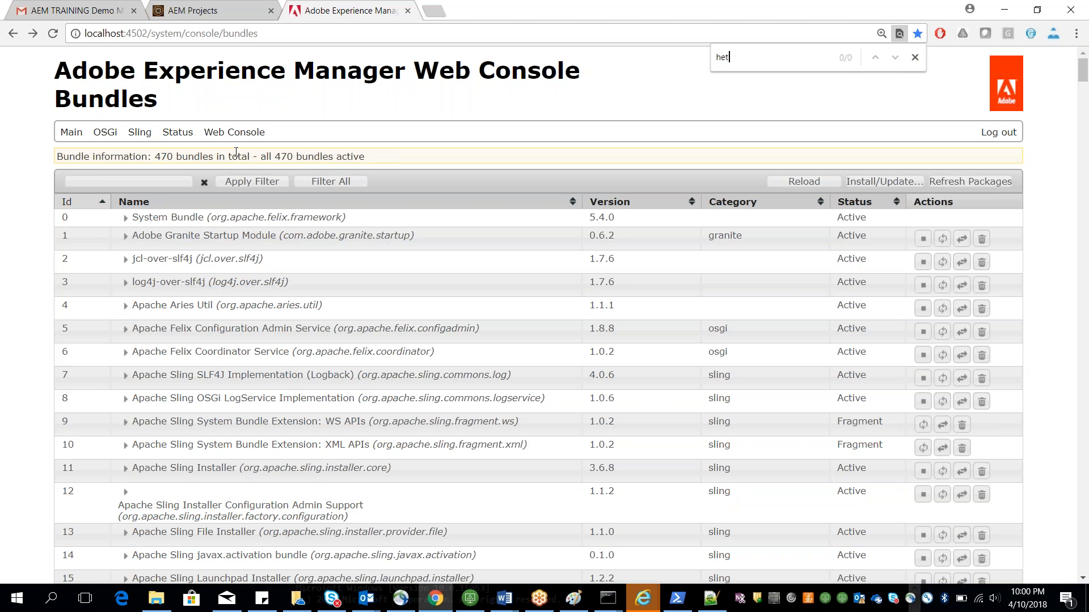
{"action": "type", "text": "jetty"}
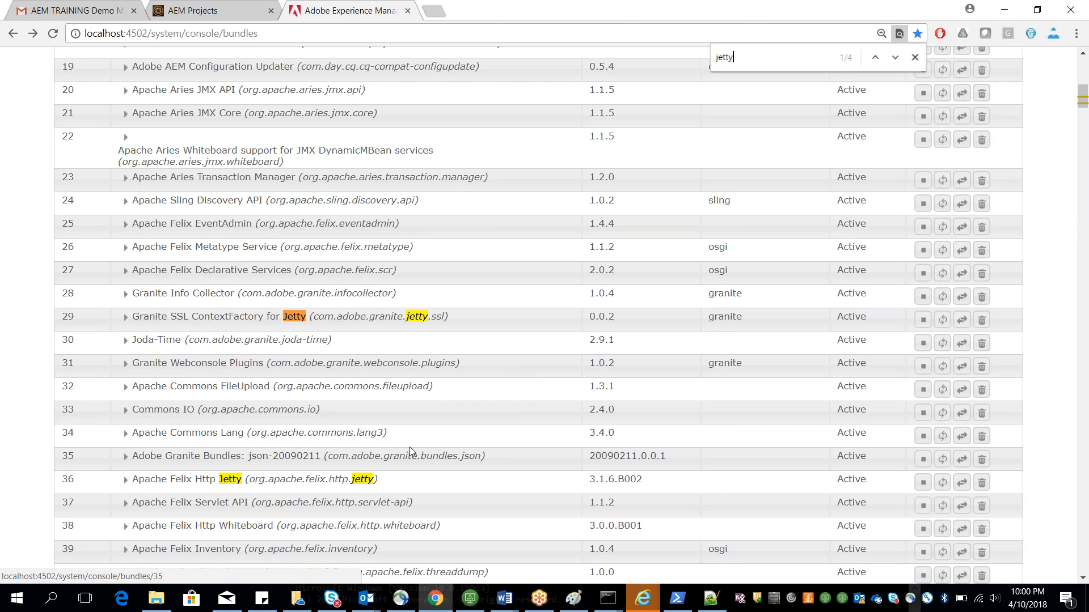
Step: Open a new browser tab and search Google for jetty webserver
{"action": "left_click", "coordinate": [400, 12]}
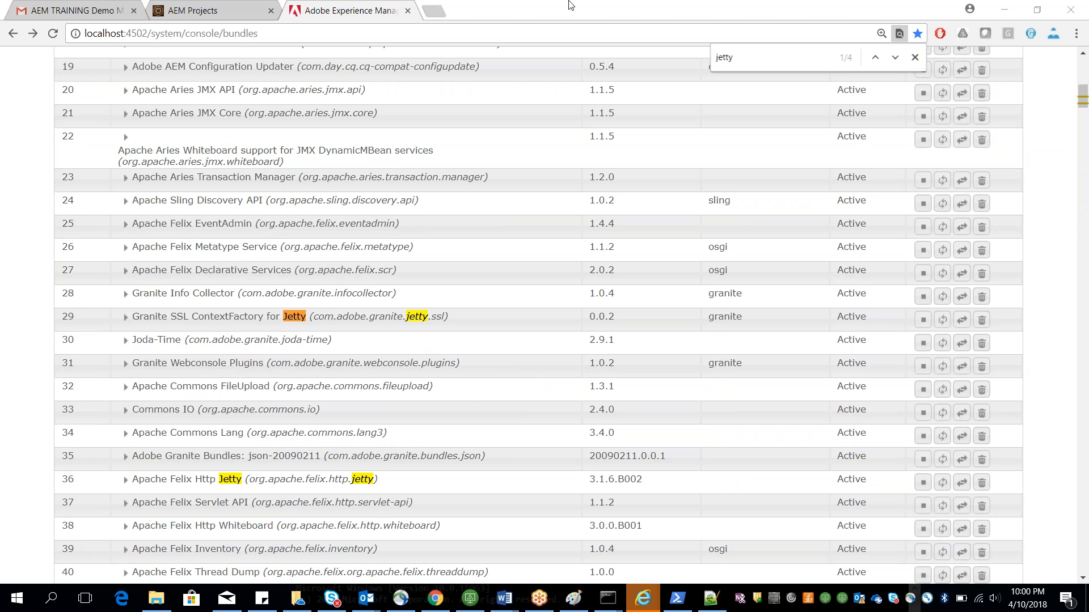
{"action": "left_click", "coordinate": [445, 14]}
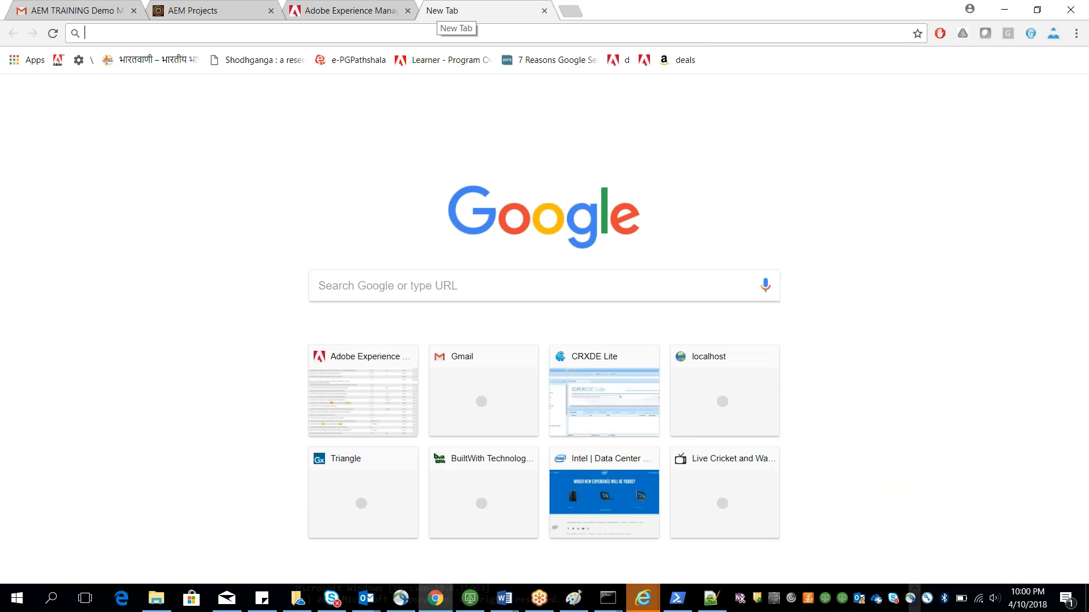
{"action": "type", "text": "jetty w"}
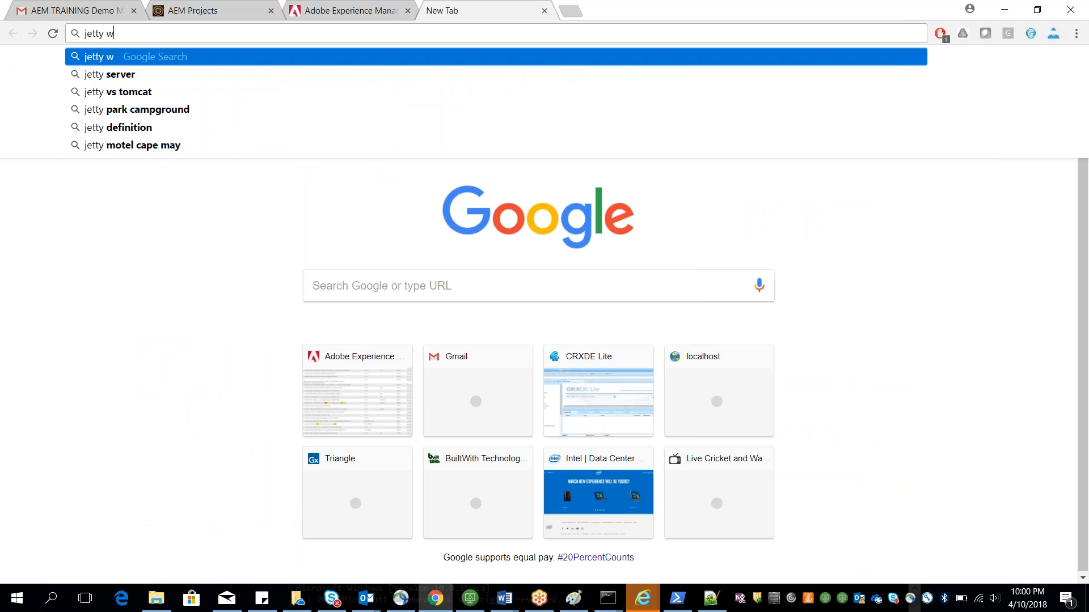
{"action": "type", "text": "ebserver"}
{"action": "key", "text": "Return"}
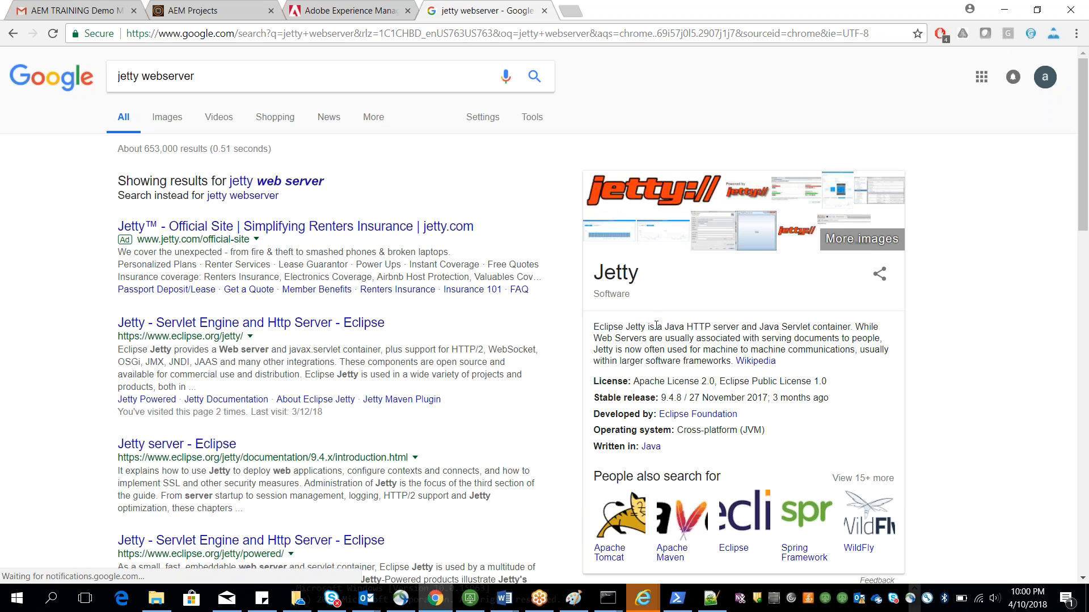
Step: Highlight Jetty's description as a Java HTTP server, and switch back to the Session1-Aemstartup document
{"action": "left_click_drag", "start_coordinate": [665, 326], "coordinate": [763, 325]}
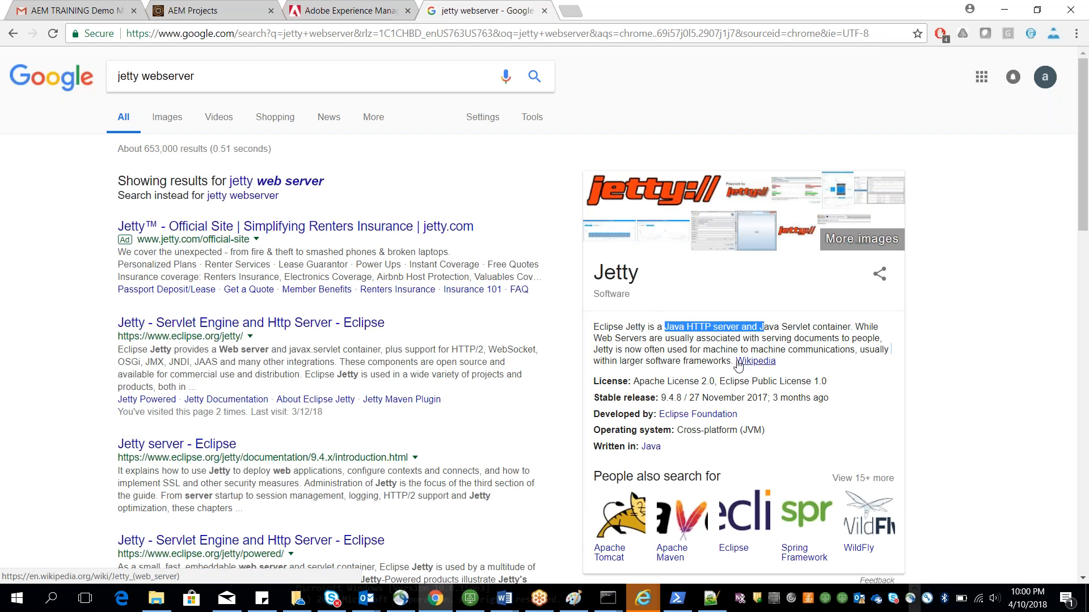
{"action": "key", "text": "alt+Tab"}
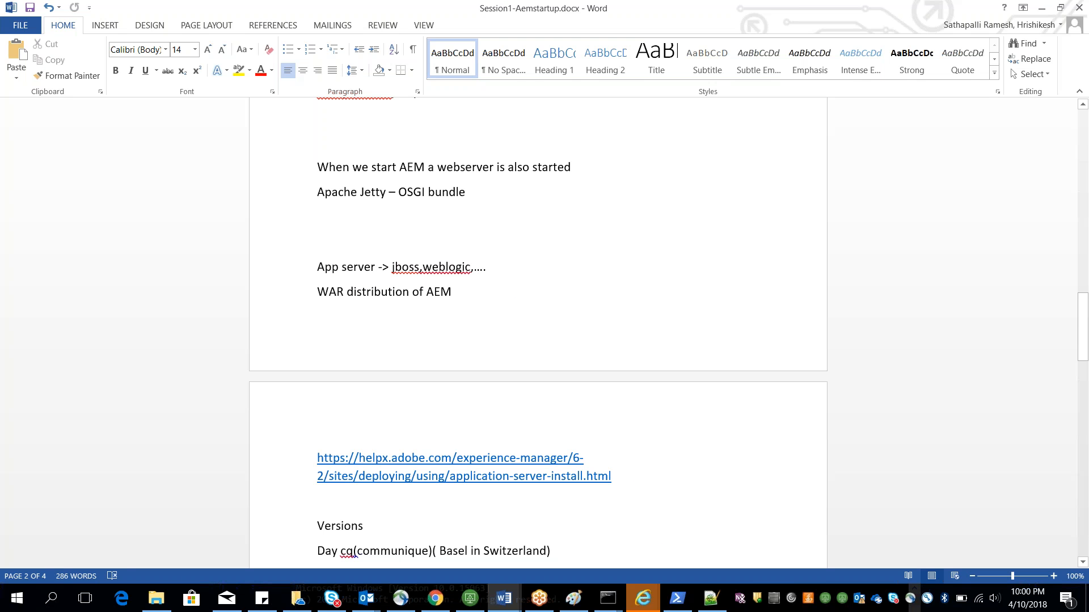
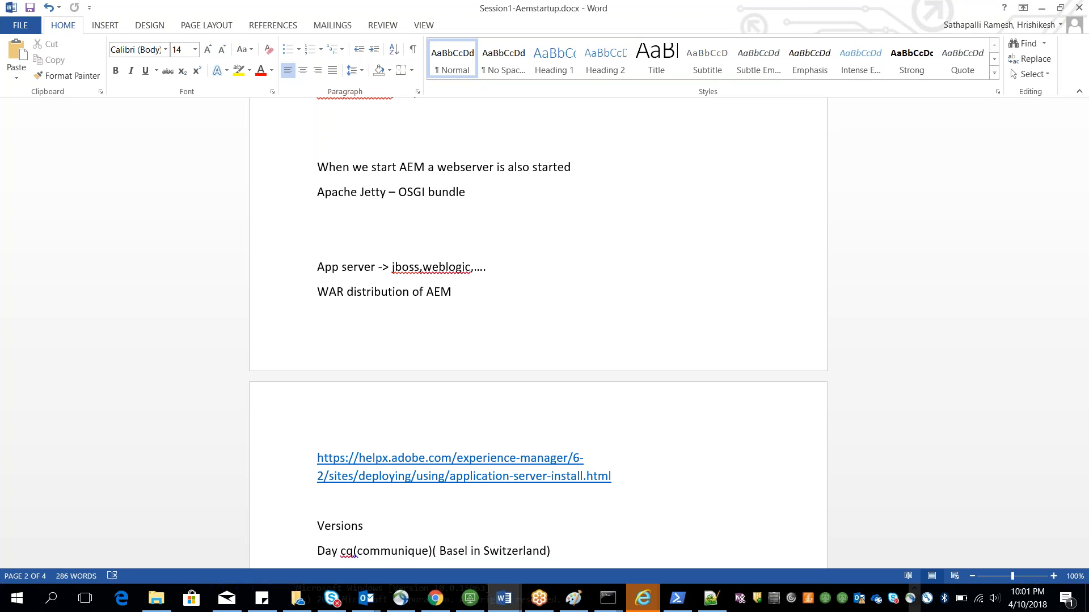
{"action": "left_click", "coordinate": [904, 22]}
{"action": "left_click", "coordinate": [906, 27]}
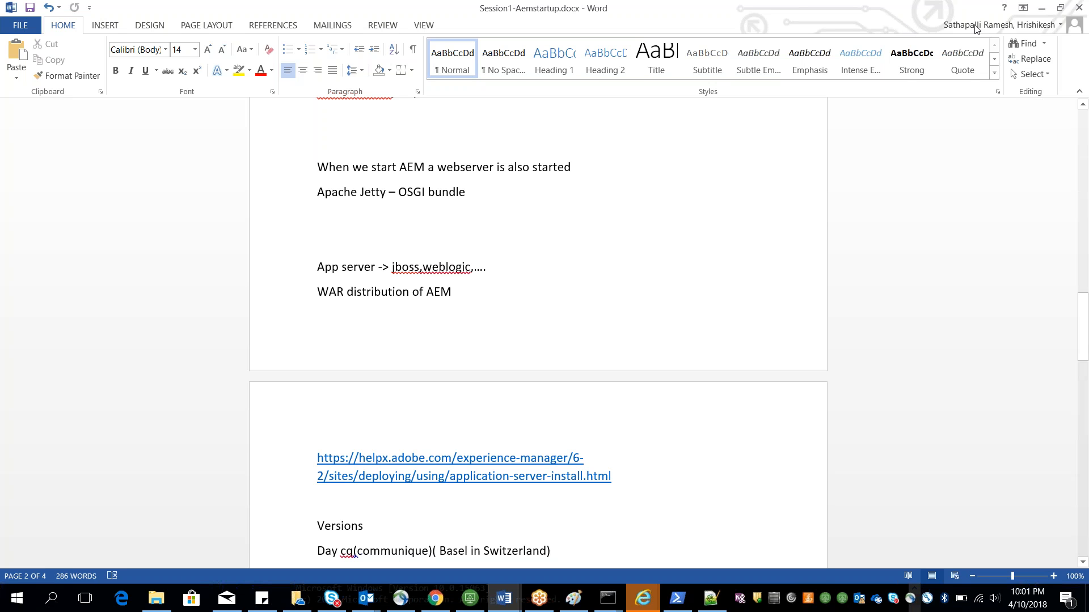
{"action": "left_click", "coordinate": [996, 34]}
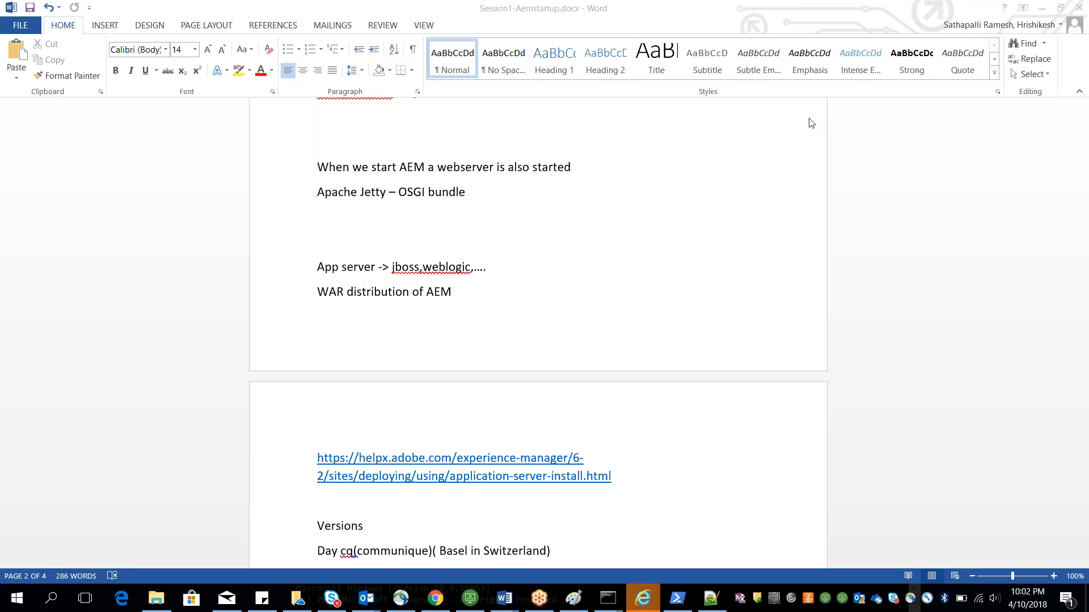
{"action": "scroll", "coordinate": [650, 193], "scroll_direction": "down", "scroll_amount": 1}
{"action": "scroll", "coordinate": [538, 334], "scroll_direction": "down", "scroll_amount": 1}
{"action": "scroll", "coordinate": [538, 334], "scroll_direction": "up", "scroll_amount": 1}
{"action": "scroll", "coordinate": [538, 333], "scroll_direction": "down", "scroll_amount": 1}
{"action": "scroll", "coordinate": [539, 333], "scroll_direction": "up", "scroll_amount": 1}
{"action": "scroll", "coordinate": [566, 269], "scroll_direction": "up", "scroll_amount": 4}
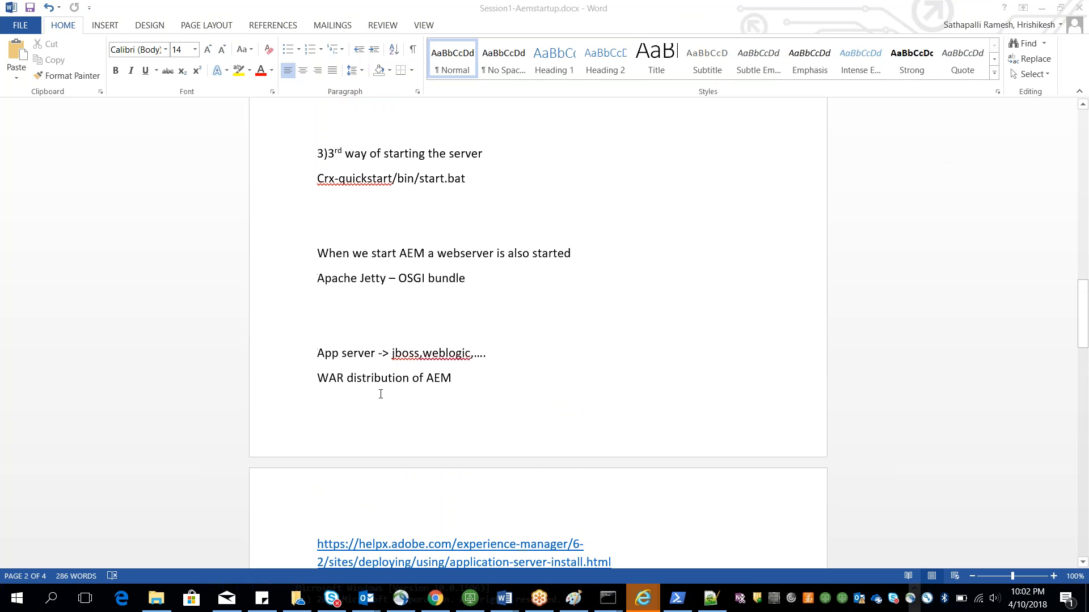
Step: Copy the application-server-install help link from the document and open it in a new browser tab
{"action": "double_click", "coordinate": [372, 377]}
{"action": "scroll", "coordinate": [562, 346], "scroll_direction": "down", "scroll_amount": 3}
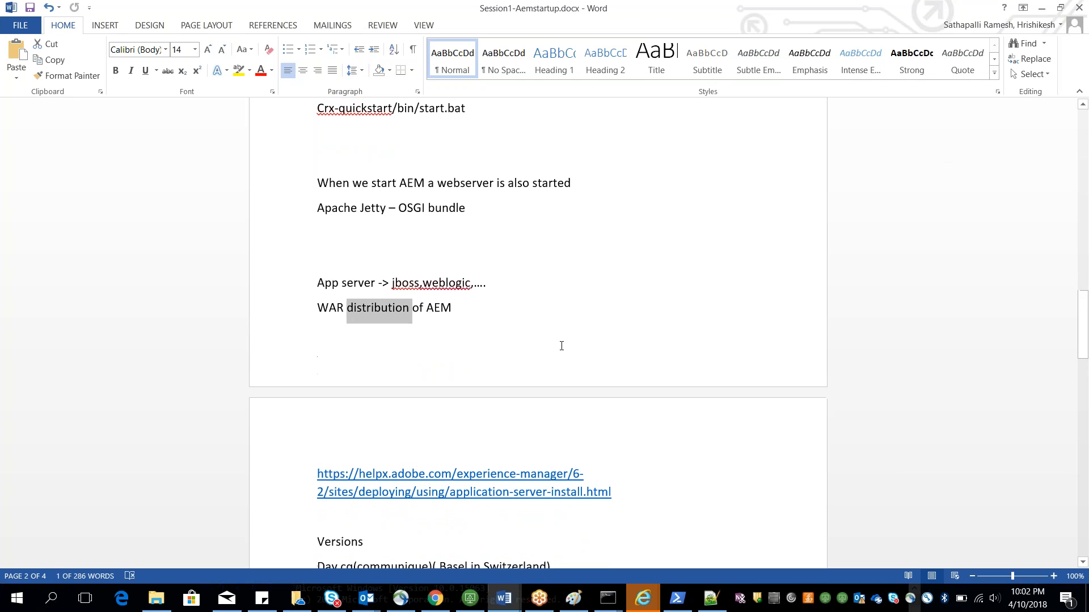
{"action": "left_click_drag", "start_coordinate": [622, 497], "coordinate": [287, 448]}
{"action": "key", "text": "ctrl+c"}
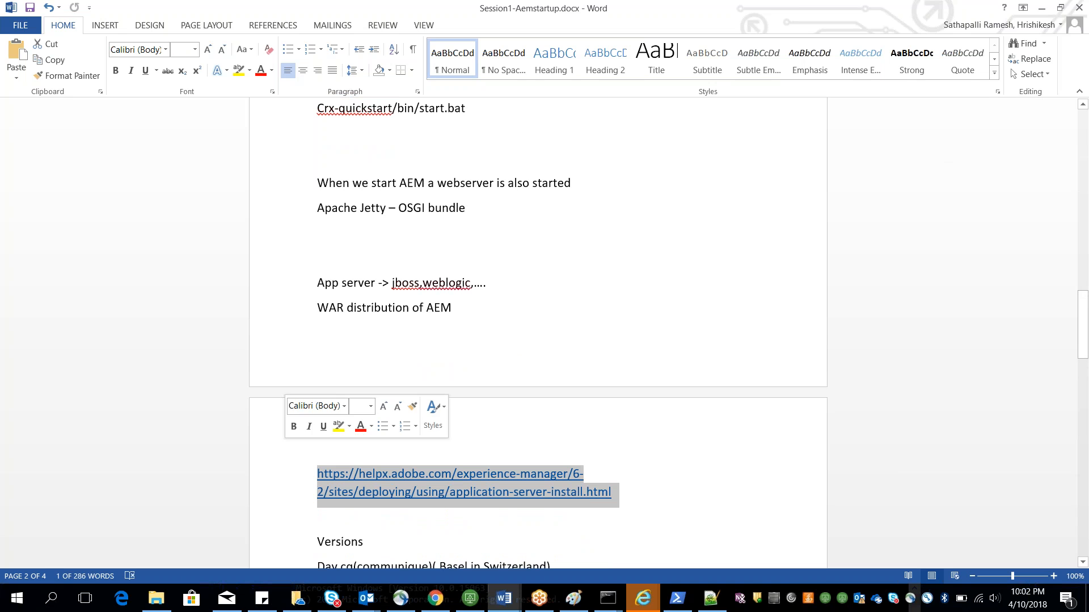
{"action": "key", "text": "alt+Tab"}
{"action": "left_click", "coordinate": [570, 10]}
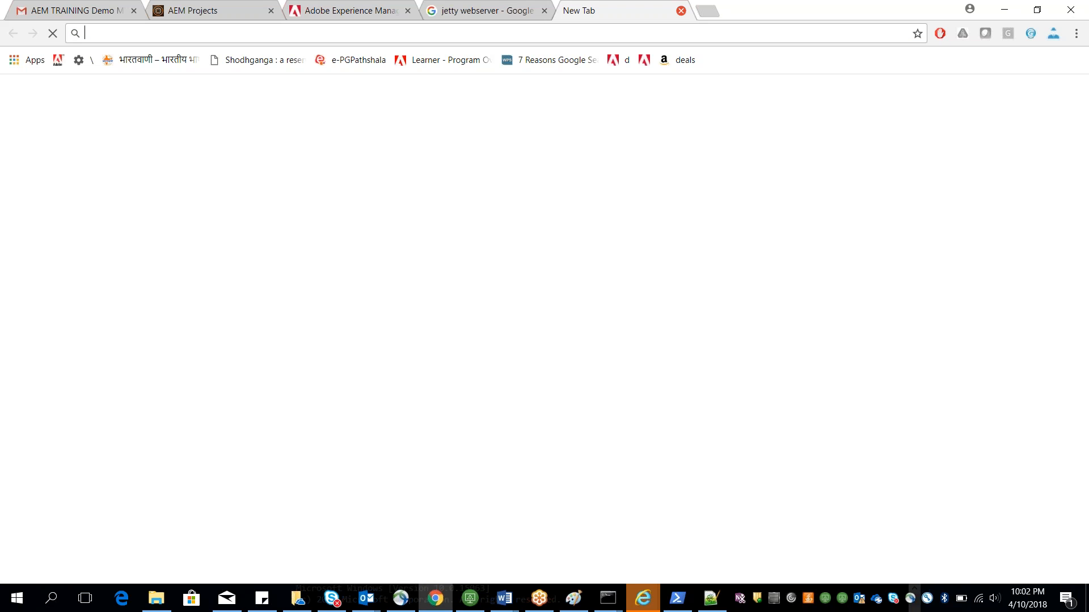
{"action": "key", "text": "ctrl+v"}
{"action": "key", "text": "Return"}
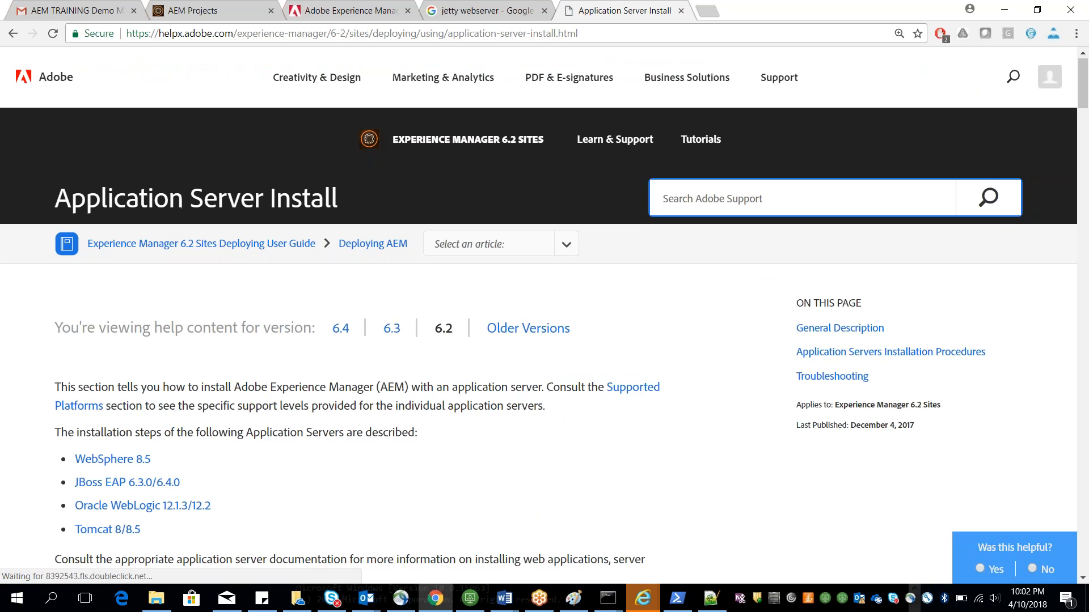
Step: Jump to the Oracle WebLogic section of the Application Server Install page and read through the deployment instructions
{"action": "scroll", "coordinate": [97, 392], "scroll_direction": "down", "scroll_amount": 2}
{"action": "left_click", "coordinate": [97, 391]}
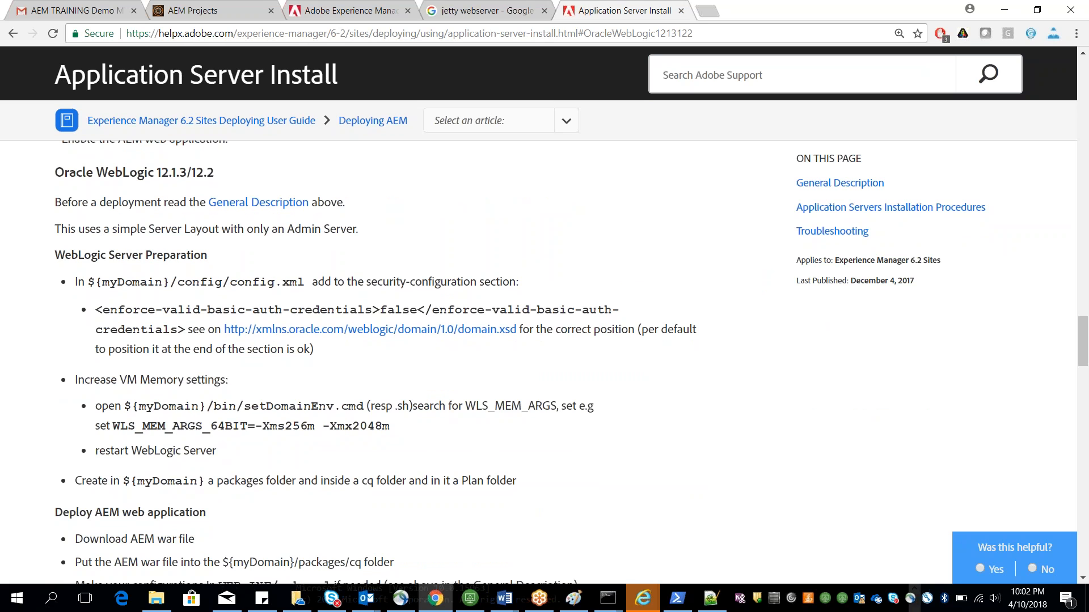
{"action": "scroll", "coordinate": [374, 363], "scroll_direction": "down", "scroll_amount": 3}
{"action": "scroll", "coordinate": [374, 363], "scroll_direction": "up", "scroll_amount": 13}
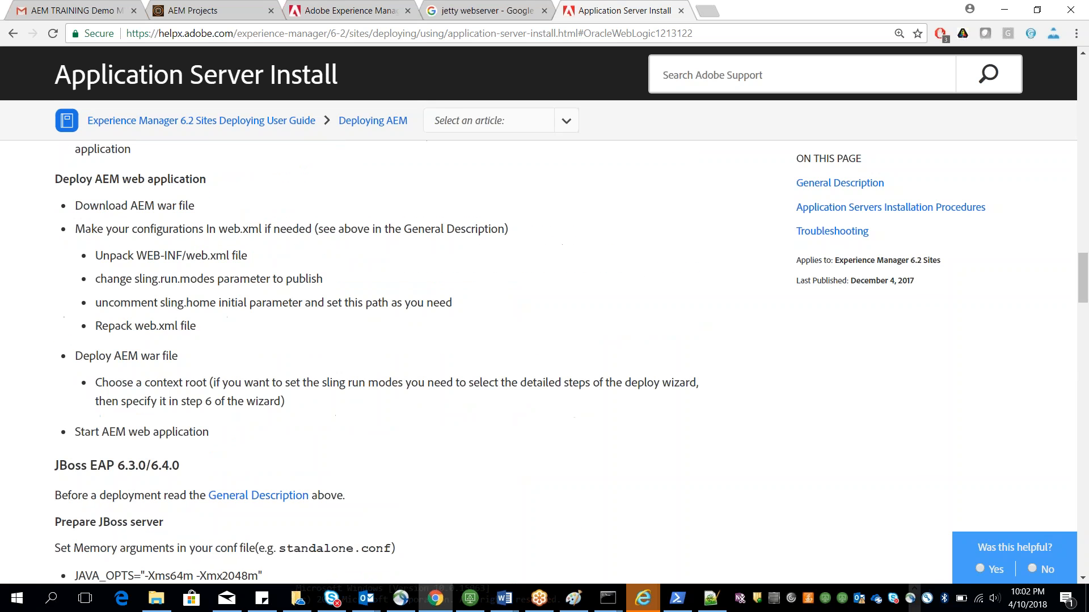
{"action": "scroll", "coordinate": [164, 384], "scroll_direction": "up", "scroll_amount": 15}
{"action": "scroll", "coordinate": [156, 391], "scroll_direction": "down", "scroll_amount": 1}
{"action": "scroll", "coordinate": [156, 391], "scroll_direction": "down", "scroll_amount": 20}
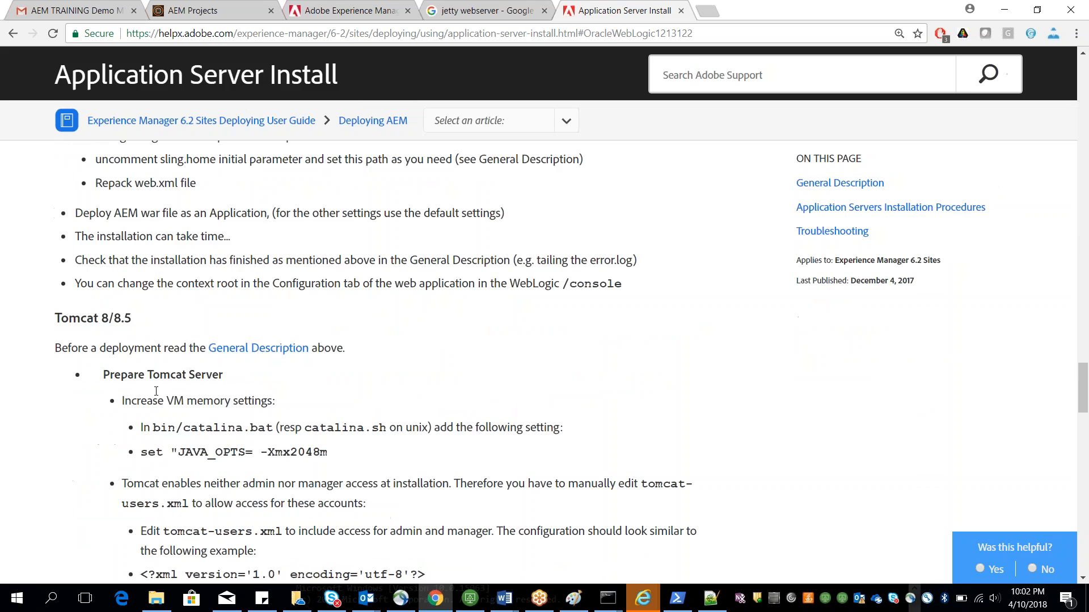
Step: Switch back to the document and highlight communique in the Versions notes
{"action": "key", "text": "alt+Tab"}
{"action": "left_click", "coordinate": [342, 334]}
{"action": "scroll", "coordinate": [343, 334], "scroll_direction": "down", "scroll_amount": 6}
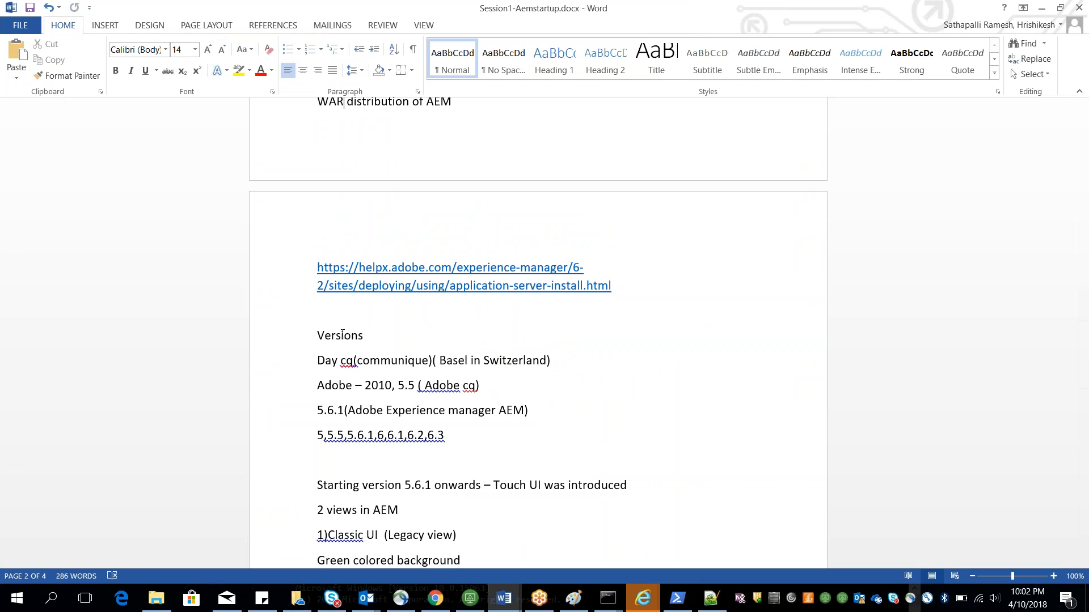
{"action": "double_click", "coordinate": [371, 359]}
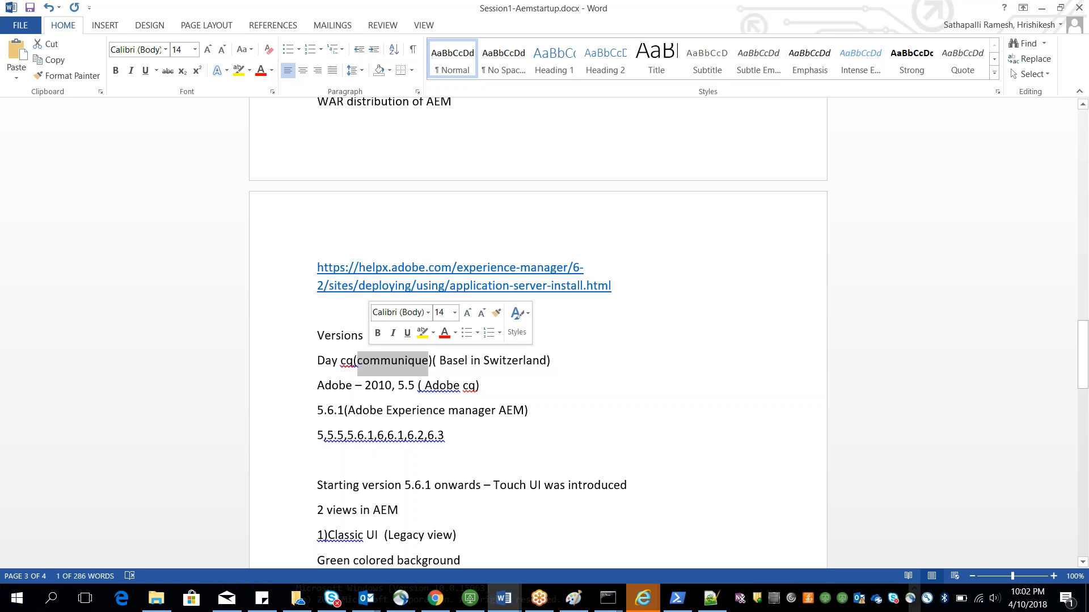
{"action": "left_click", "coordinate": [428, 368]}
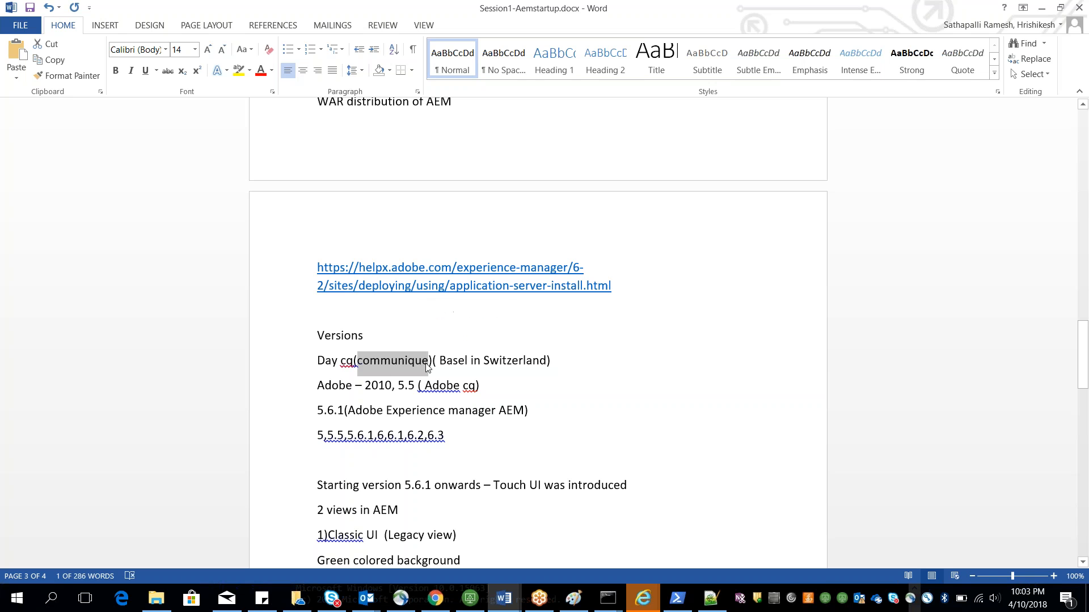
{"action": "left_click", "coordinate": [436, 361]}
{"action": "key", "text": "Delete"}
{"action": "key", "text": "ctrl+z"}
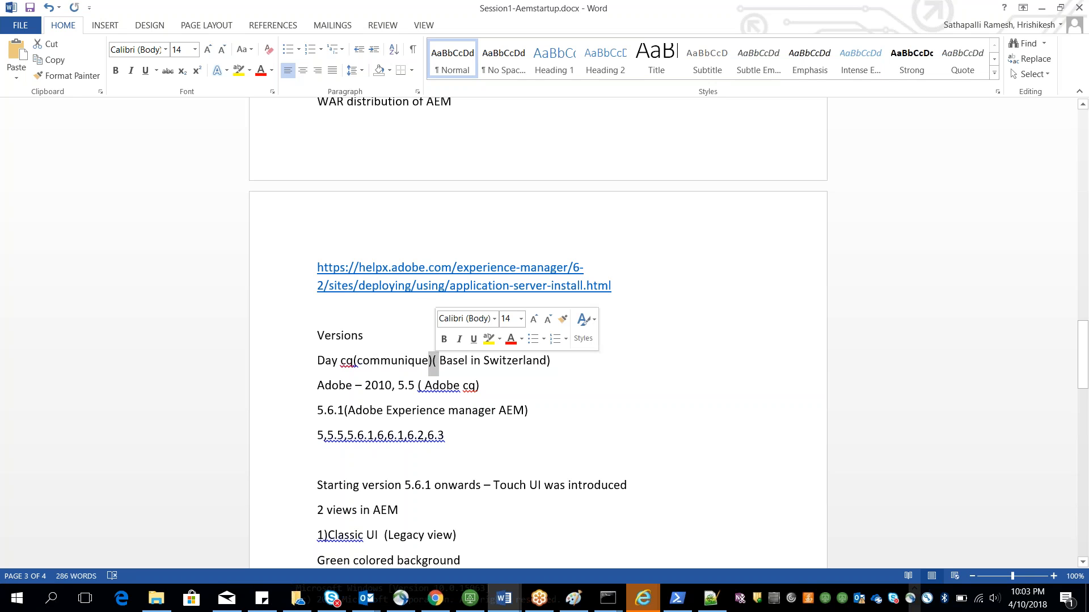
Step: Highlight 5.5 and Adobe cq in the Versions notes
{"action": "left_click_drag", "start_coordinate": [391, 386], "coordinate": [417, 385]}
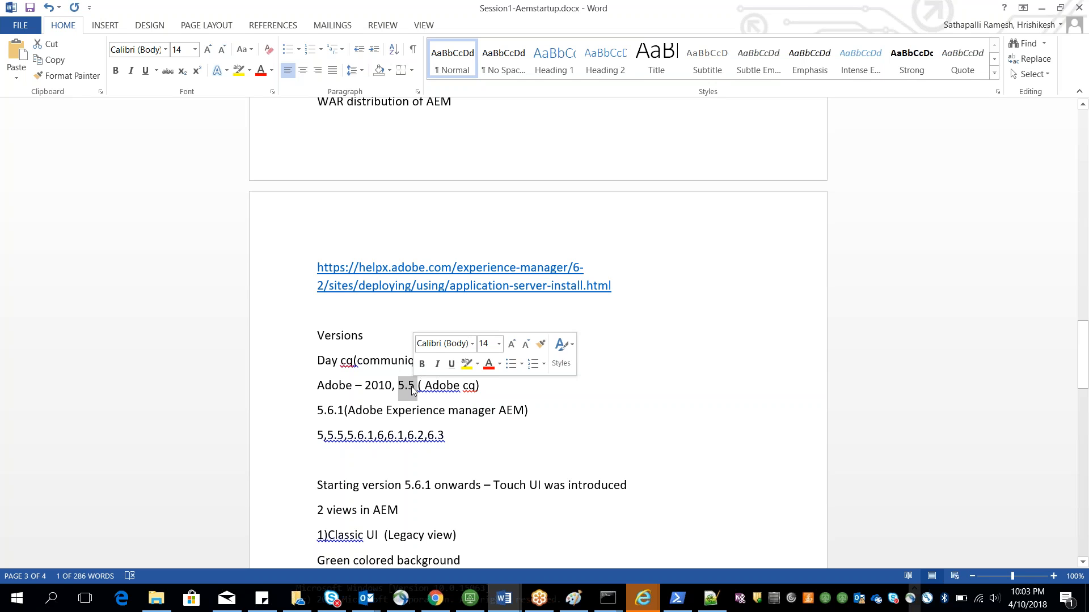
{"action": "left_click", "coordinate": [354, 363]}
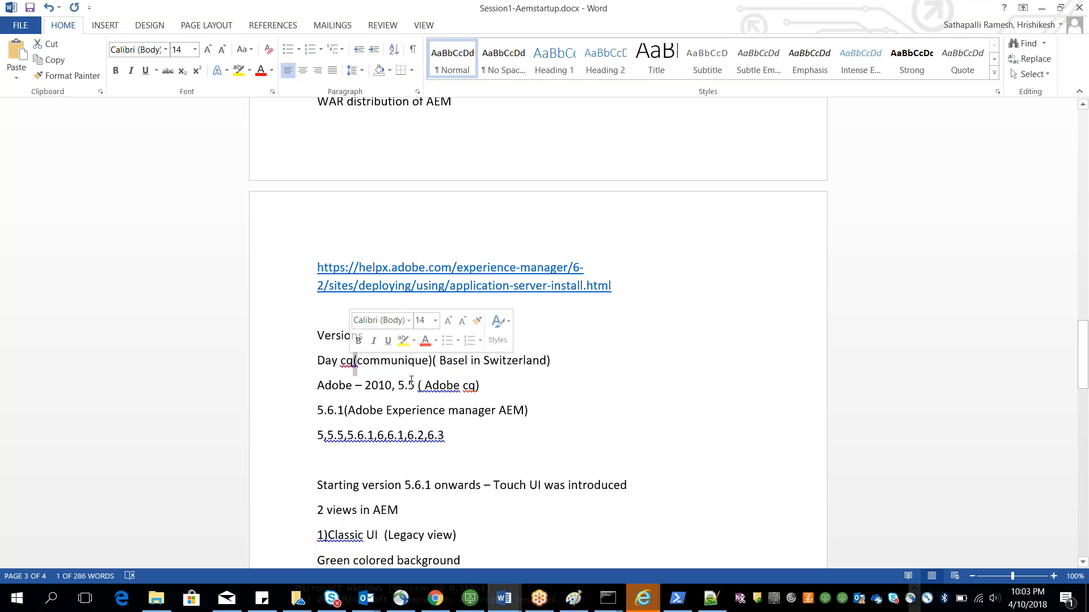
{"action": "double_click", "coordinate": [435, 388]}
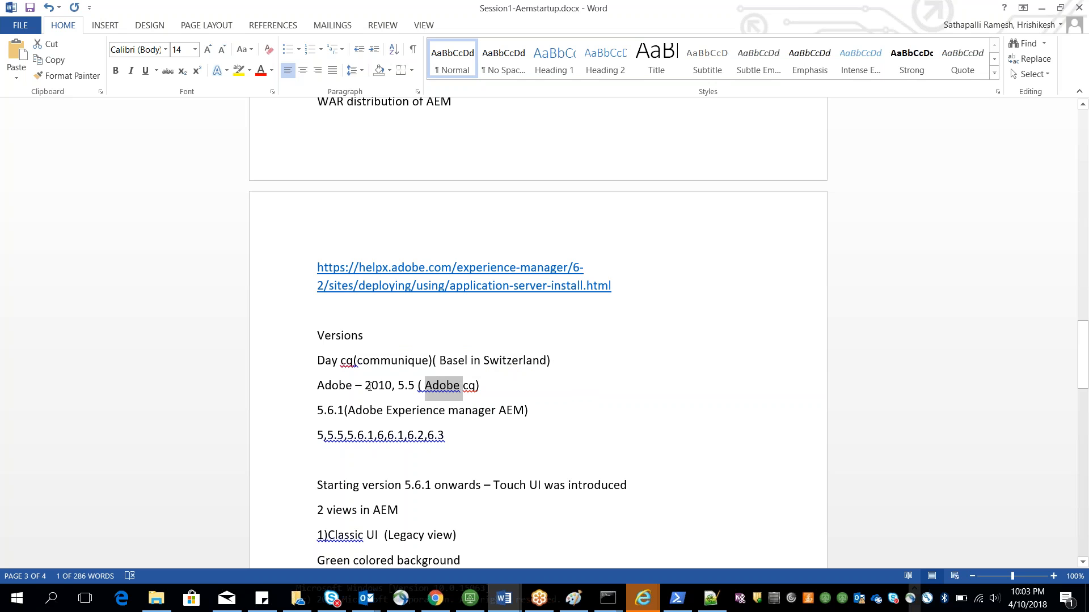
{"action": "left_click_drag", "start_coordinate": [322, 410], "coordinate": [328, 411]}
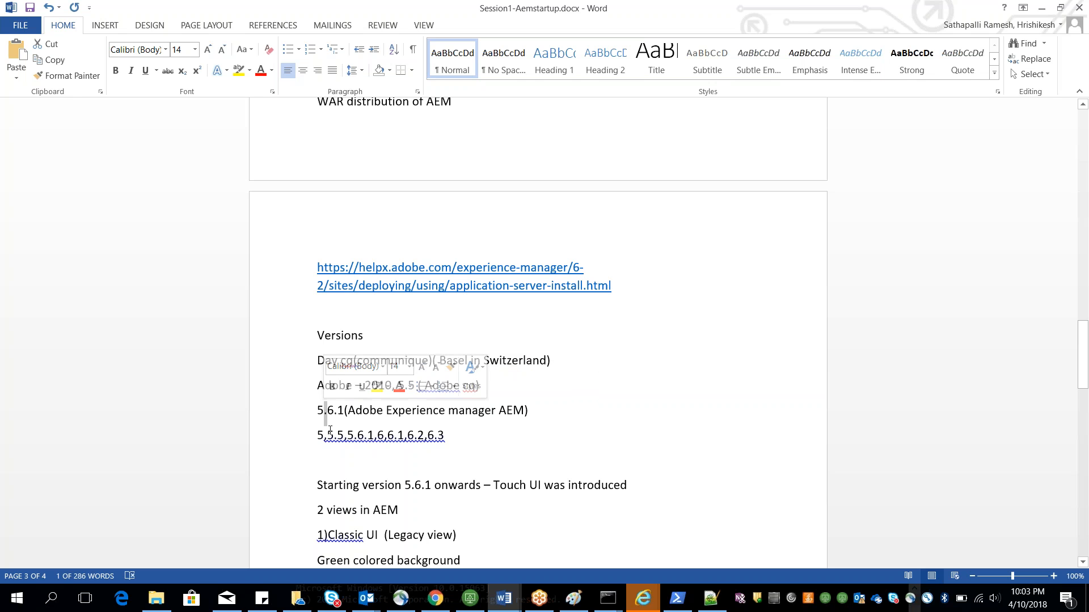
{"action": "left_click_drag", "start_coordinate": [327, 435], "coordinate": [334, 435]}
{"action": "left_click", "coordinate": [387, 436]}
{"action": "left_click", "coordinate": [394, 437]}
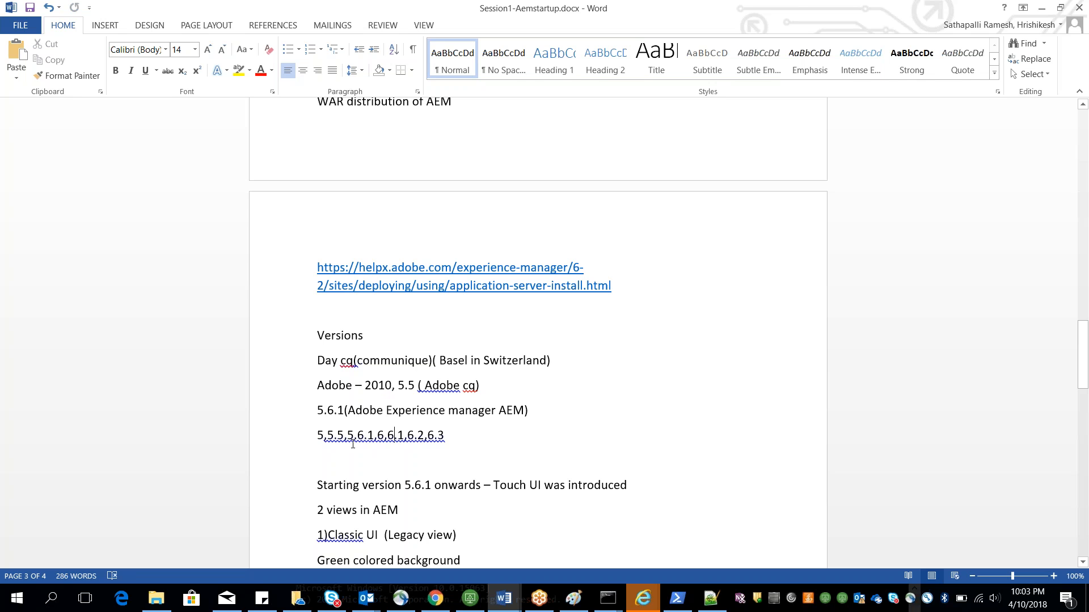
Step: Highlight the AEM version numbers and the Adobe Experience manager AEM line in the Versions notes
{"action": "double_click", "coordinate": [395, 436]}
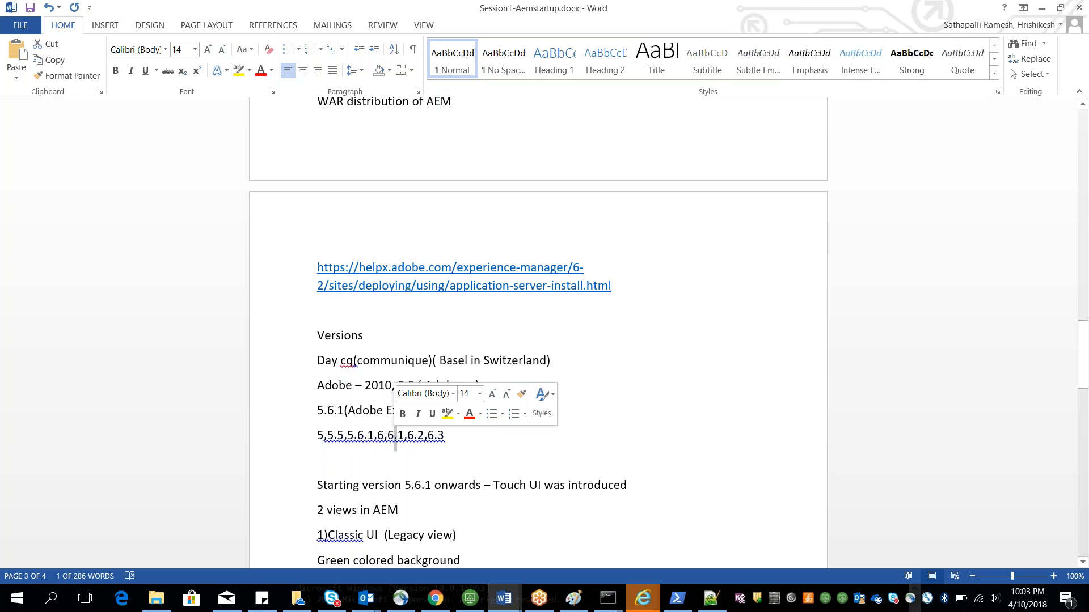
{"action": "left_click", "coordinate": [420, 436]}
{"action": "double_click", "coordinate": [430, 435]}
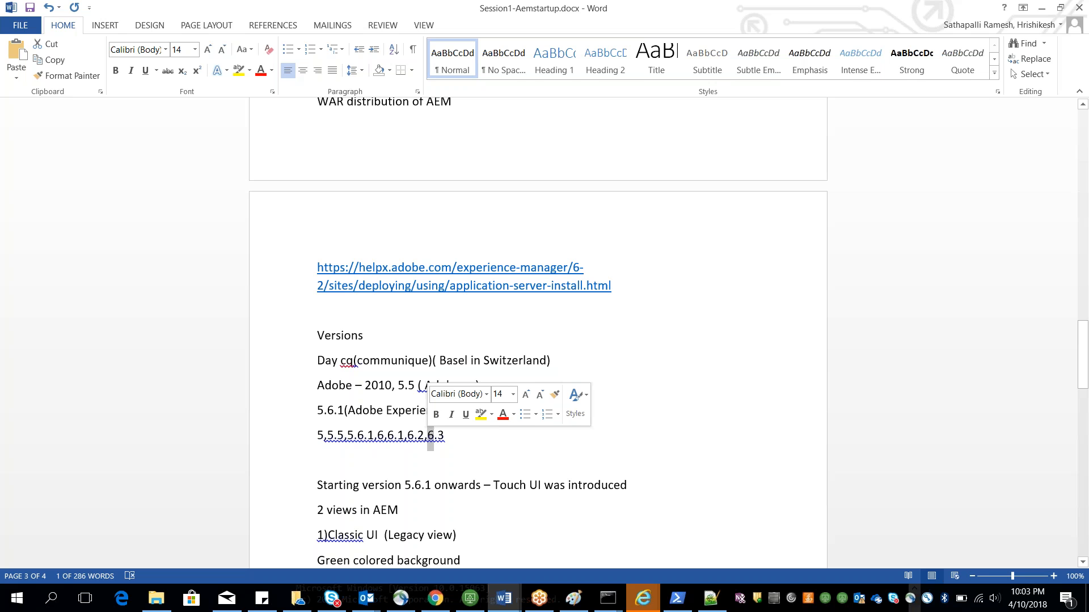
{"action": "left_click", "coordinate": [432, 453]}
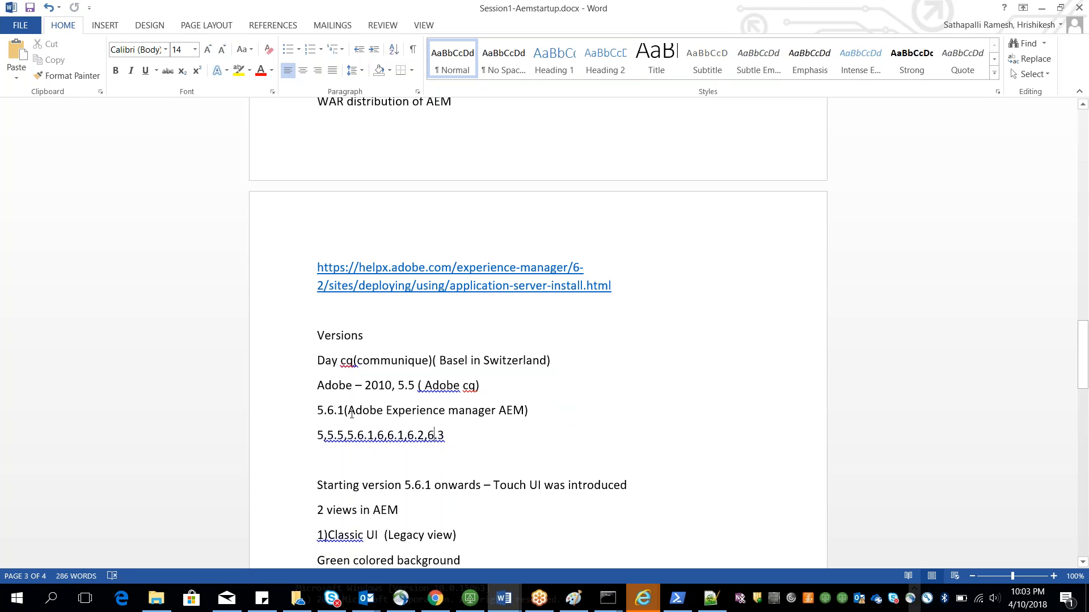
{"action": "left_click_drag", "start_coordinate": [352, 413], "coordinate": [513, 427]}
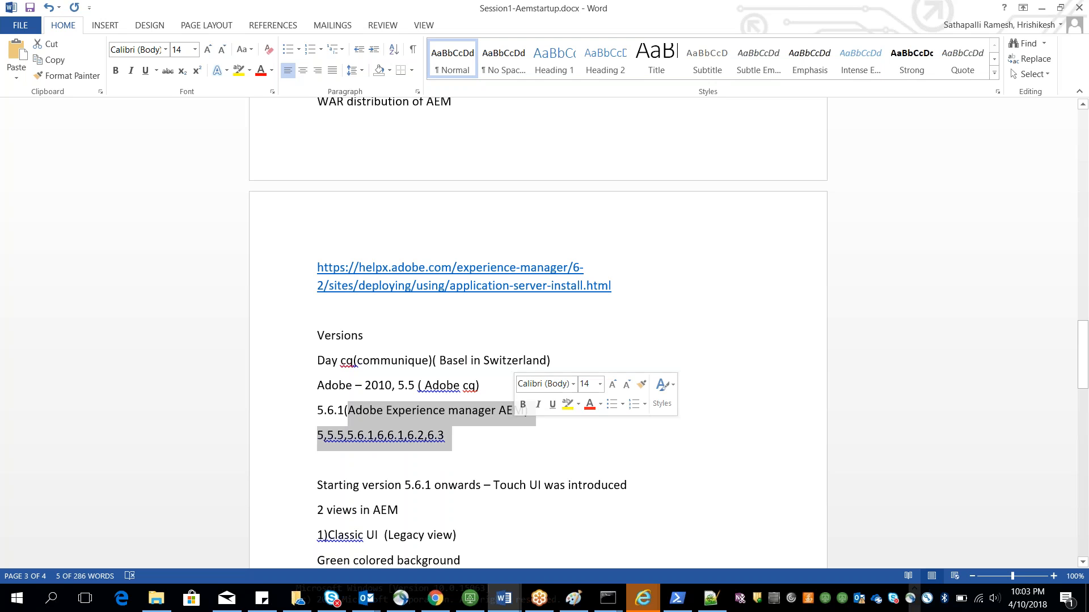
{"action": "left_click", "coordinate": [518, 457]}
{"action": "scroll", "coordinate": [518, 459], "scroll_direction": "down", "scroll_amount": 3}
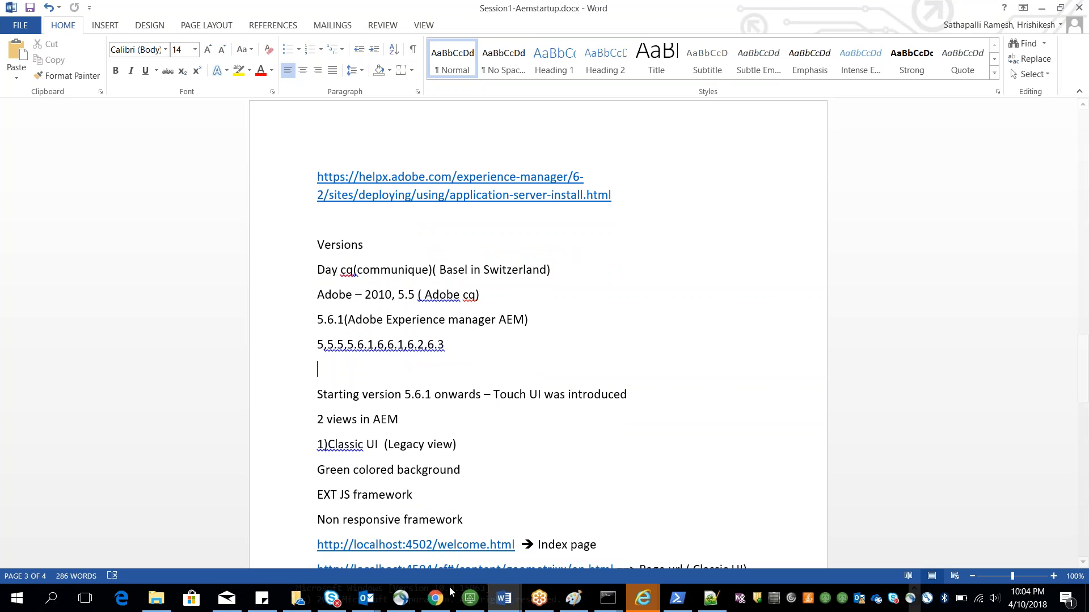
{"action": "left_click", "coordinate": [435, 600]}
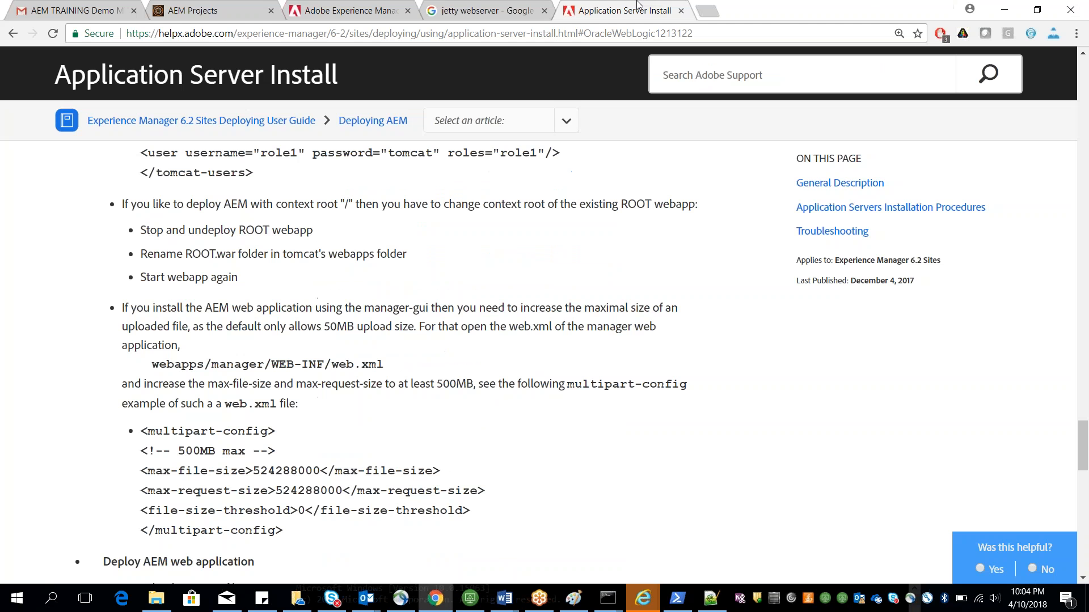
{"action": "left_click", "coordinate": [709, 11]}
{"action": "type", "text": "http:/"}
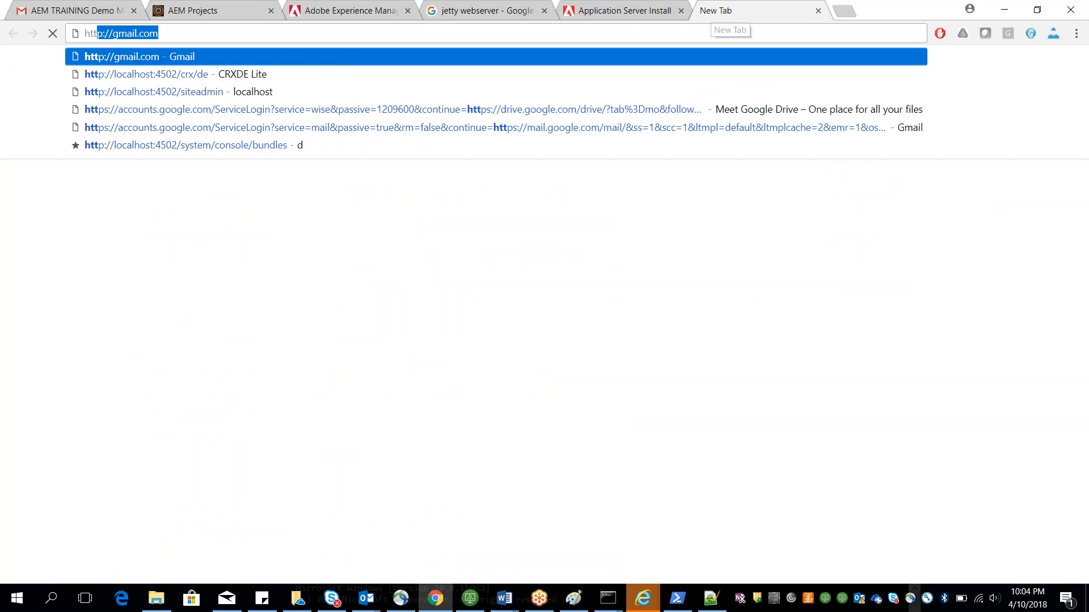
{"action": "type", "text": "/localhost:4502/crx/de"}
{"action": "key", "text": "Right"}
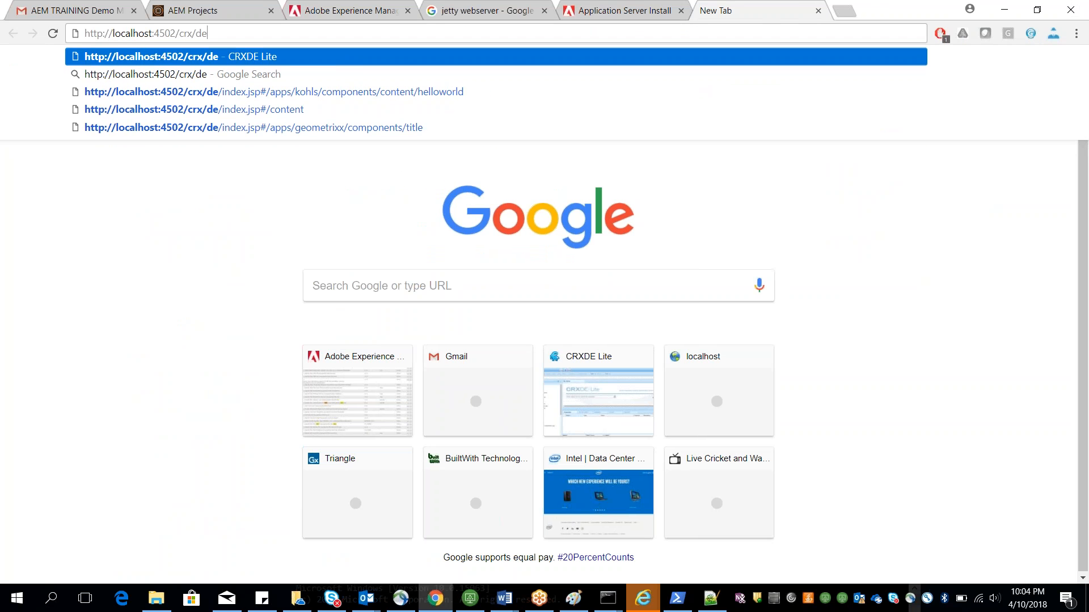
{"action": "key", "text": "BackSpace"}
{"action": "key", "text": "BackSpace"}
{"action": "key", "text": "BackSpace"}
{"action": "key", "text": "BackSpace"}
{"action": "key", "text": "BackSpace"}
{"action": "key", "text": "BackSpace"}
{"action": "key", "text": "BackSpace"}
{"action": "type", "text": "/welcome.h"}
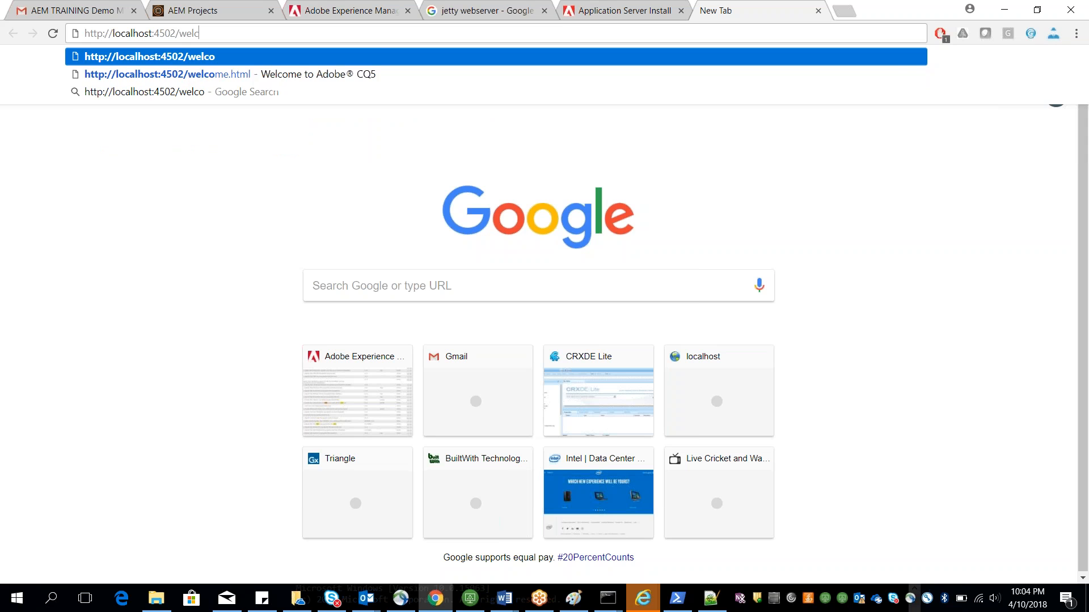
{"action": "type", "text": "tml"}
{"action": "key", "text": "Return"}
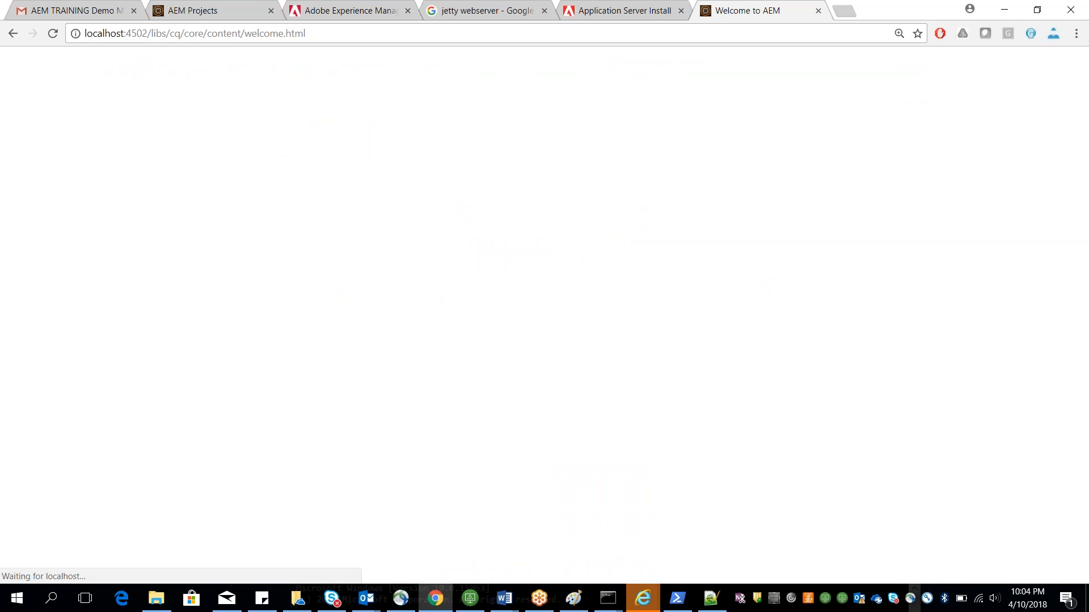
Step: Open the Websites console in a new tab and open the Geometrixx Demo Site English page
{"action": "scroll", "coordinate": [77, 85], "scroll_direction": "down", "scroll_amount": 1}
{"action": "scroll", "coordinate": [77, 85], "scroll_direction": "up", "scroll_amount": 1}
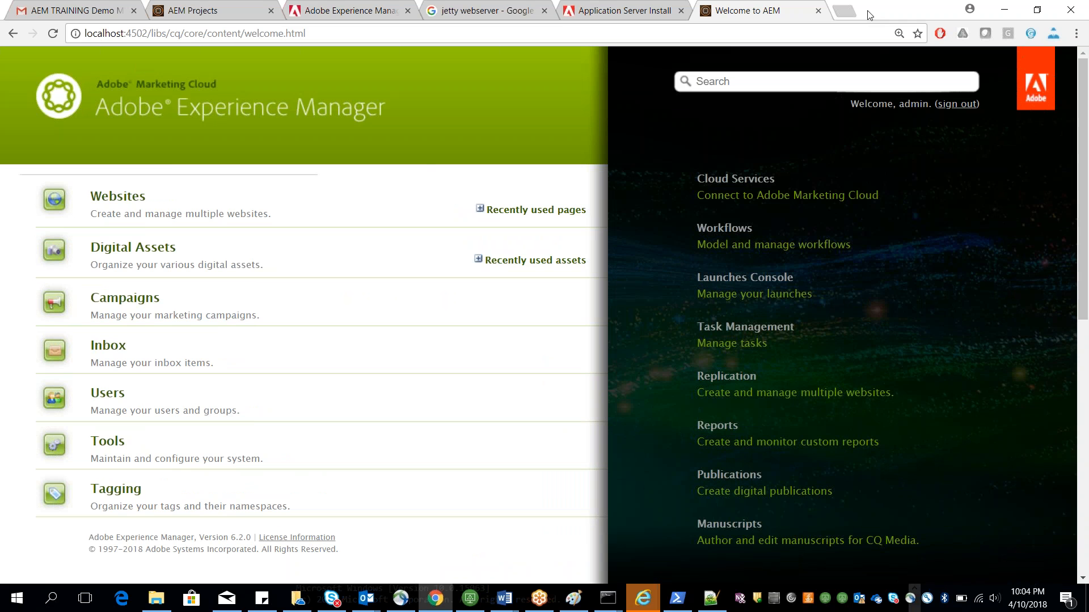
{"action": "right_click", "coordinate": [130, 198]}
{"action": "left_click", "coordinate": [164, 203]}
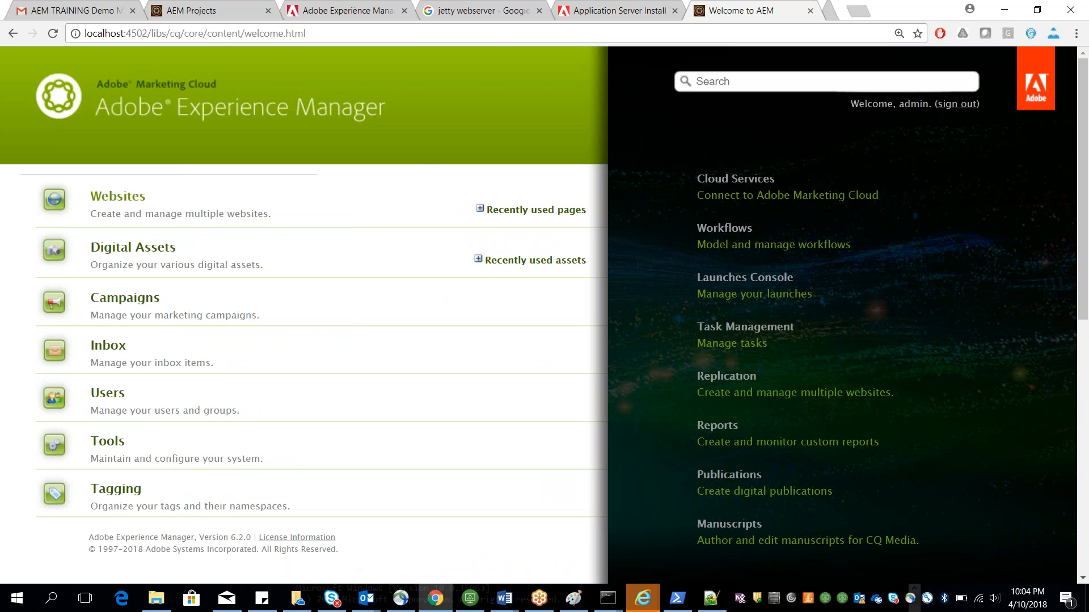
{"action": "left_click", "coordinate": [817, 10]}
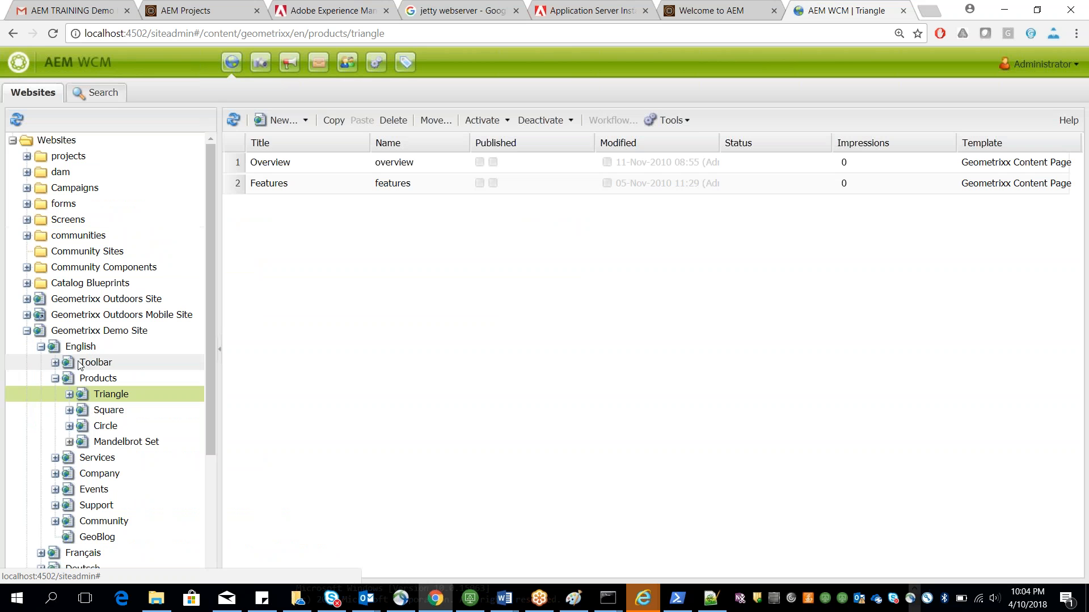
{"action": "double_click", "coordinate": [80, 348]}
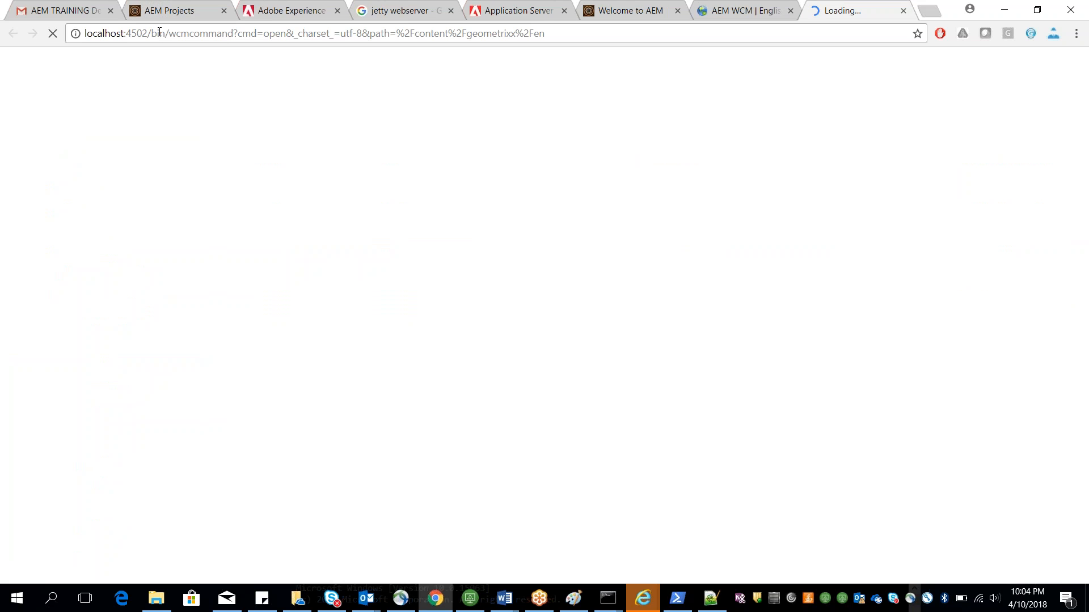
Step: Change the address to localhost:4502/cf#/content and open the Geometrixx English Toolbar page in the content finder
{"action": "left_click_drag", "start_coordinate": [153, 33], "coordinate": [671, 169]}
{"action": "key", "text": "BackSpace"}
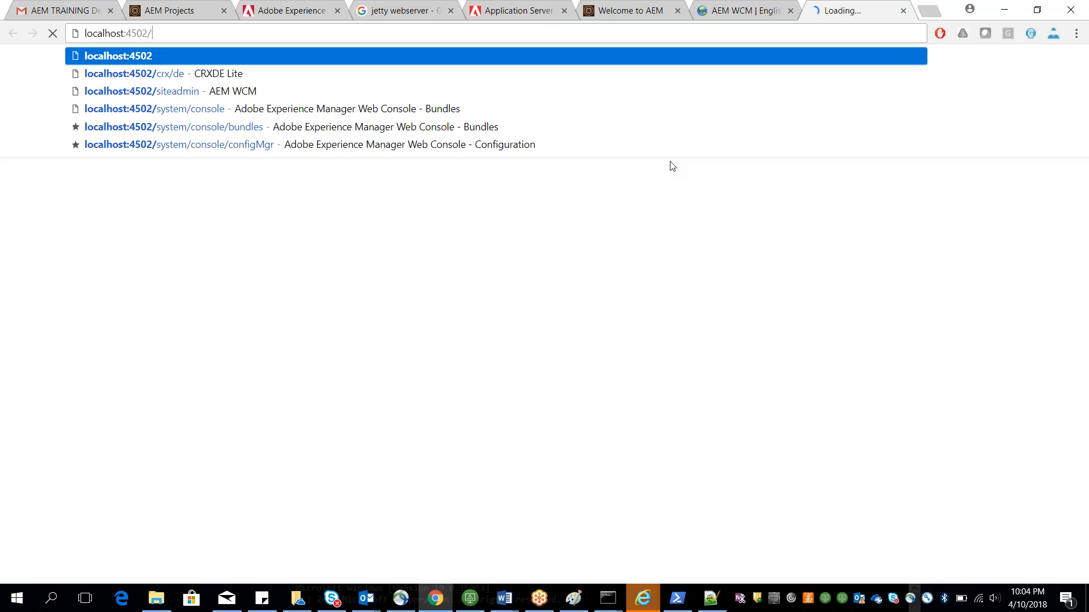
{"action": "type", "text": "cf"}
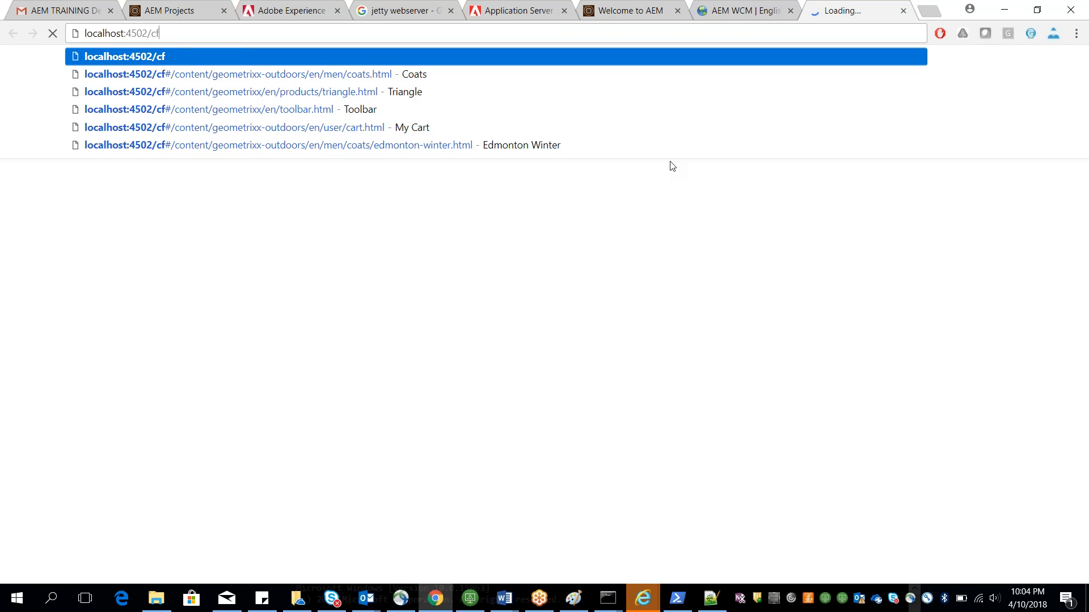
{"action": "type", "text": "#/cont"}
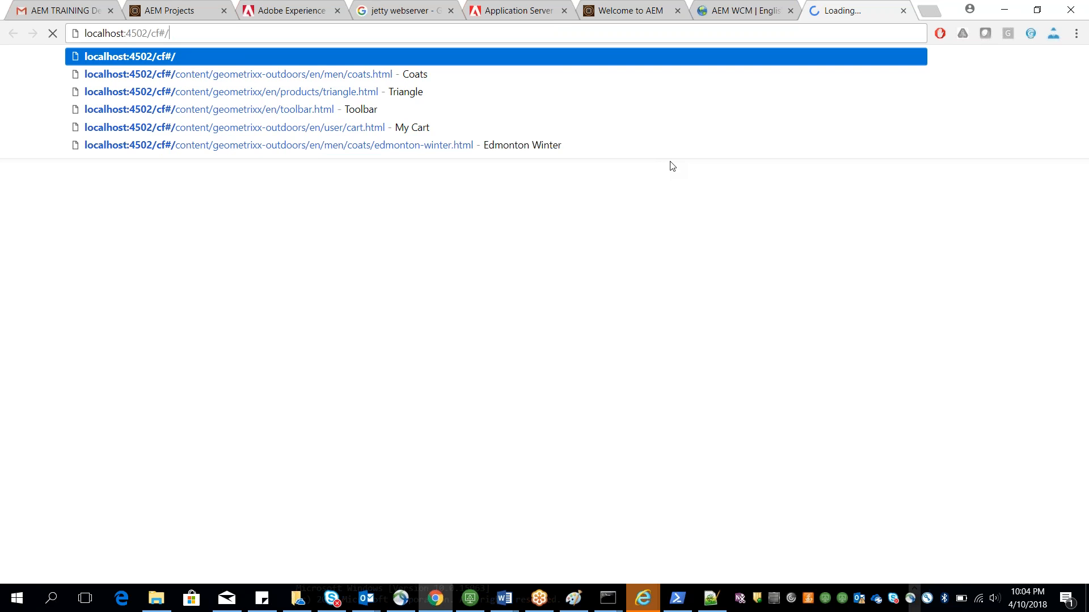
{"action": "key", "text": "Down"}
{"action": "key", "text": "Down"}
{"action": "key", "text": "Down"}
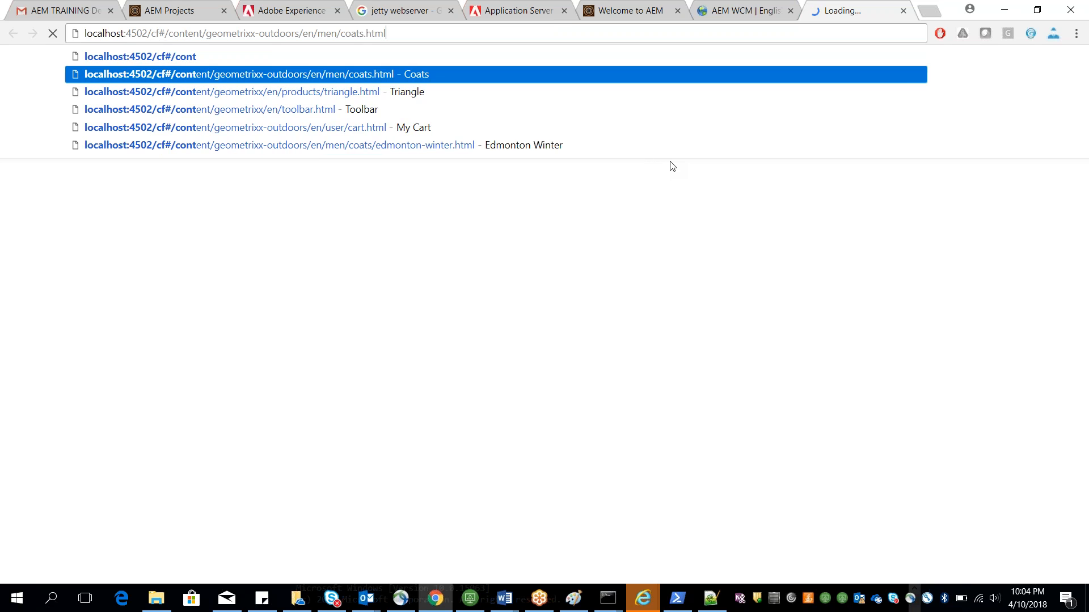
{"action": "key", "text": "Return"}
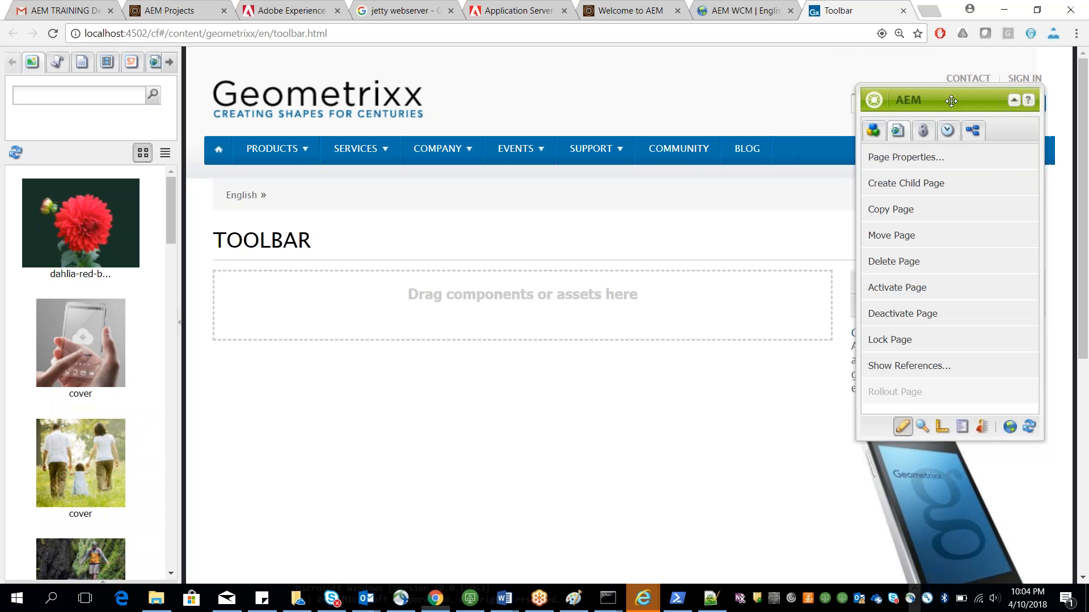
Step: Move the sidekick down, open its components list and drag the cover image onto the page's paragraph area
{"action": "left_click_drag", "start_coordinate": [903, 99], "coordinate": [903, 113]}
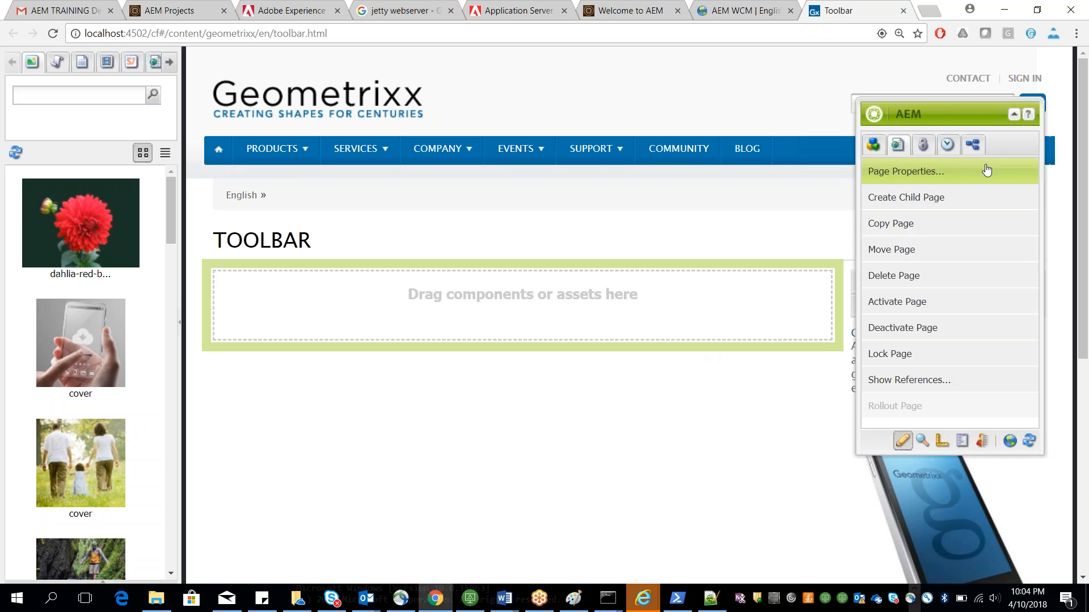
{"action": "left_click_drag", "start_coordinate": [963, 106], "coordinate": [964, 129]}
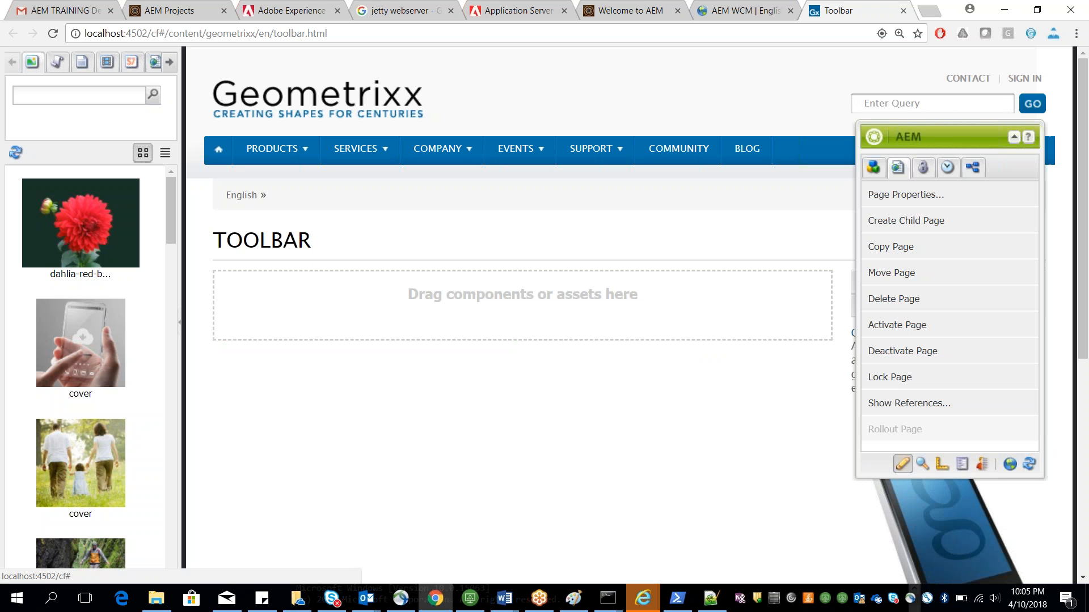
{"action": "left_click", "coordinate": [874, 168]}
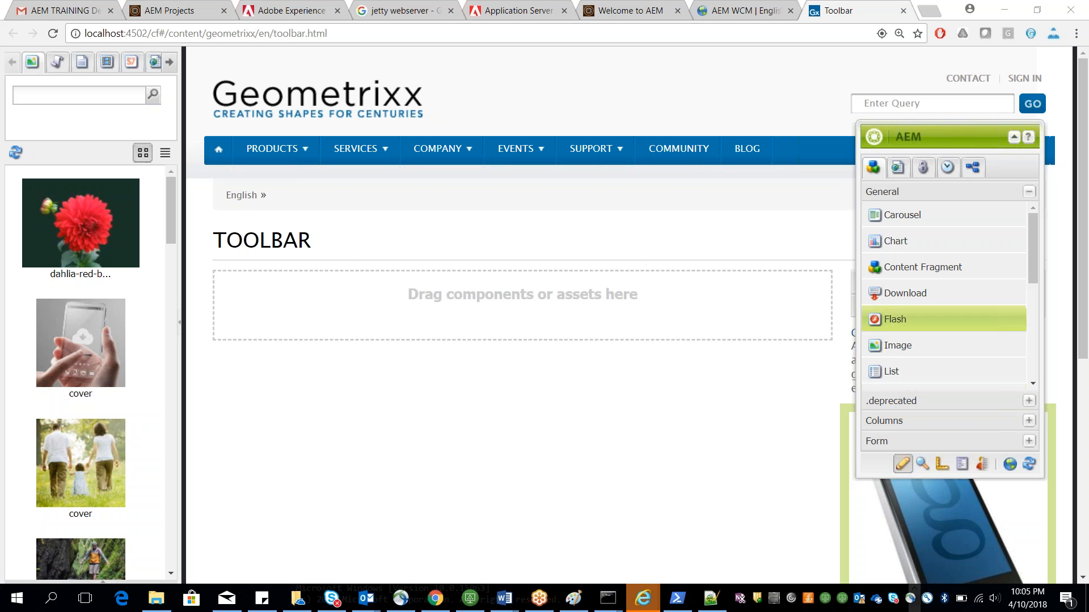
{"action": "left_click_drag", "start_coordinate": [907, 371], "coordinate": [593, 317]}
{"action": "left_click_drag", "start_coordinate": [61, 318], "coordinate": [217, 286]}
Step: Add a Text component below the image with the text Welcome to training
{"action": "scroll", "coordinate": [1087, 245], "scroll_direction": "down", "scroll_amount": 1}
{"action": "scroll", "coordinate": [1087, 245], "scroll_direction": "down", "scroll_amount": 2}
{"action": "scroll", "coordinate": [1039, 277], "scroll_direction": "down", "scroll_amount": 3}
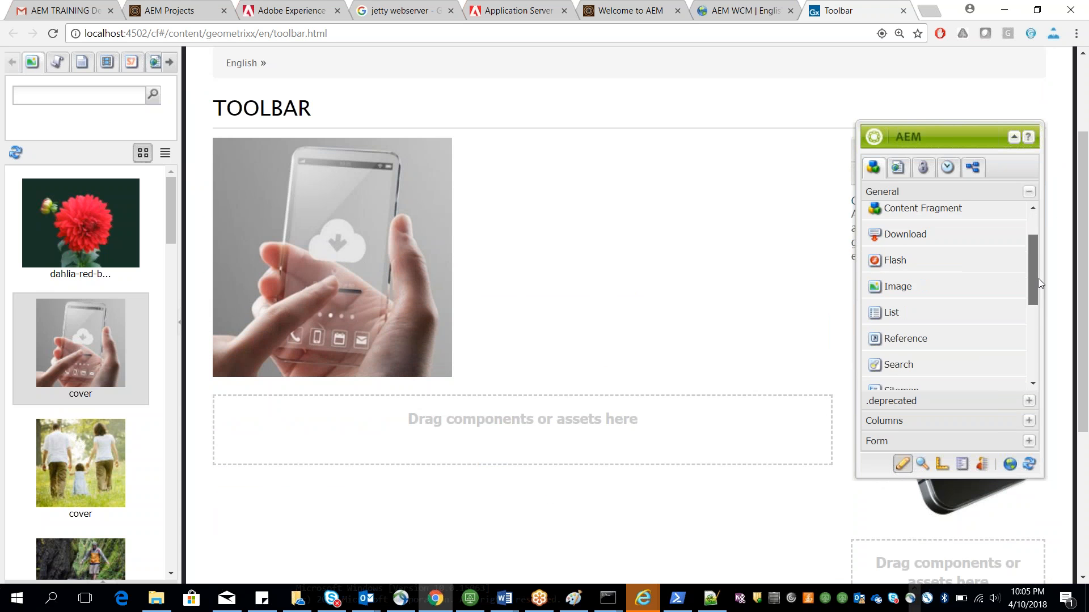
{"action": "scroll", "coordinate": [1045, 304], "scroll_direction": "down", "scroll_amount": 2}
{"action": "left_click_drag", "start_coordinate": [967, 343], "coordinate": [557, 405]}
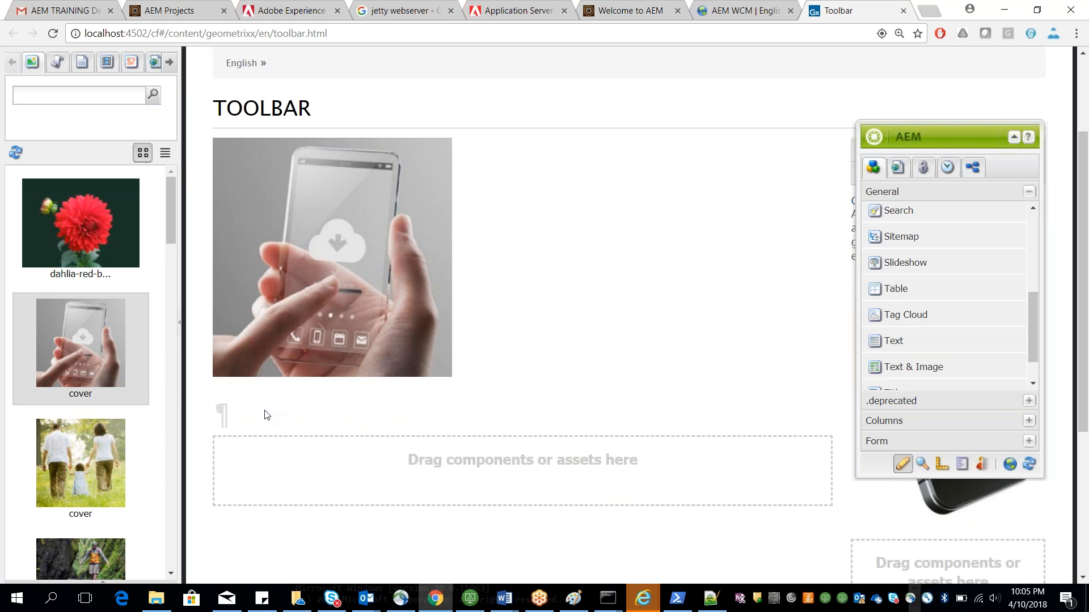
{"action": "double_click", "coordinate": [226, 414]}
{"action": "type", "text": "Welcome to t"}
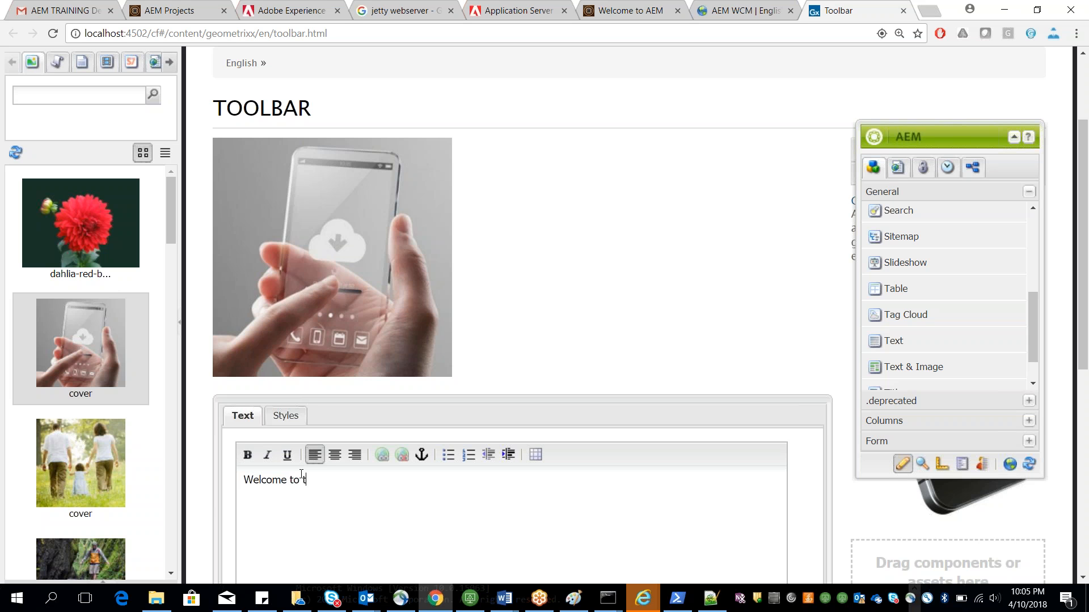
{"action": "type", "text": "raining"}
{"action": "scroll", "coordinate": [645, 299], "scroll_direction": "down", "scroll_amount": 5}
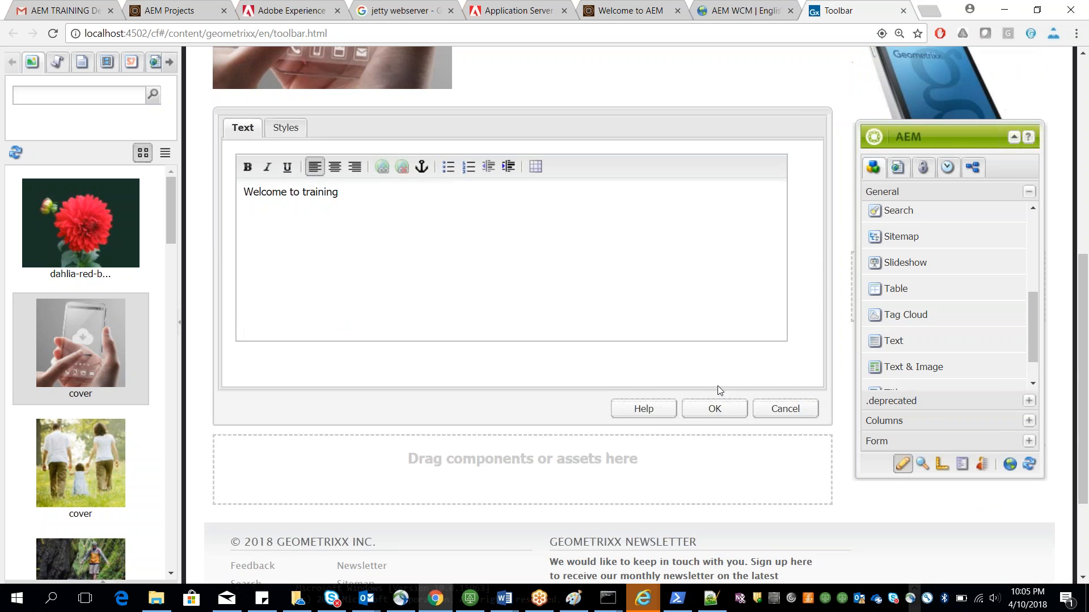
{"action": "left_click", "coordinate": [713, 409]}
Step: Switch to the Word notes and highlight the Classic UI section, its welcome.html link and Index page
{"action": "scroll", "coordinate": [358, 279], "scroll_direction": "up", "scroll_amount": 7}
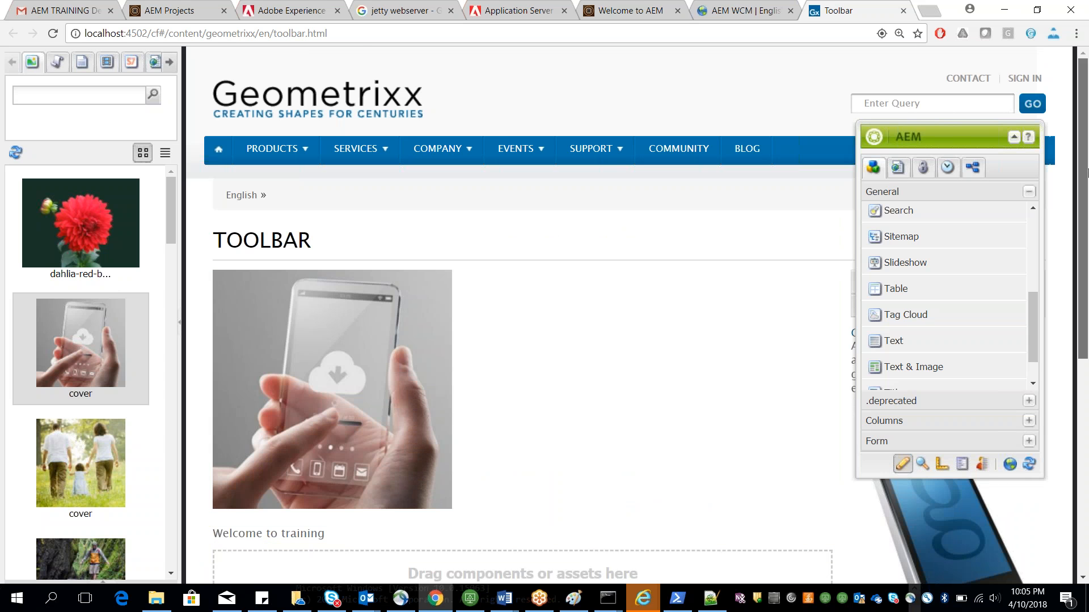
{"action": "scroll", "coordinate": [1086, 173], "scroll_direction": "down", "scroll_amount": 1}
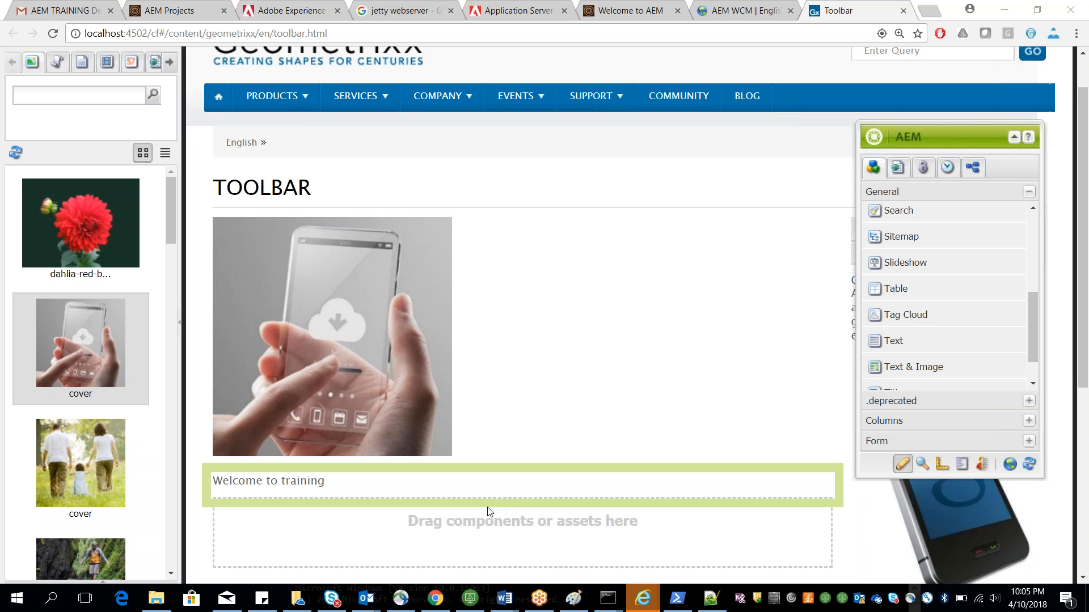
{"action": "mouse_move", "coordinate": [508, 597]}
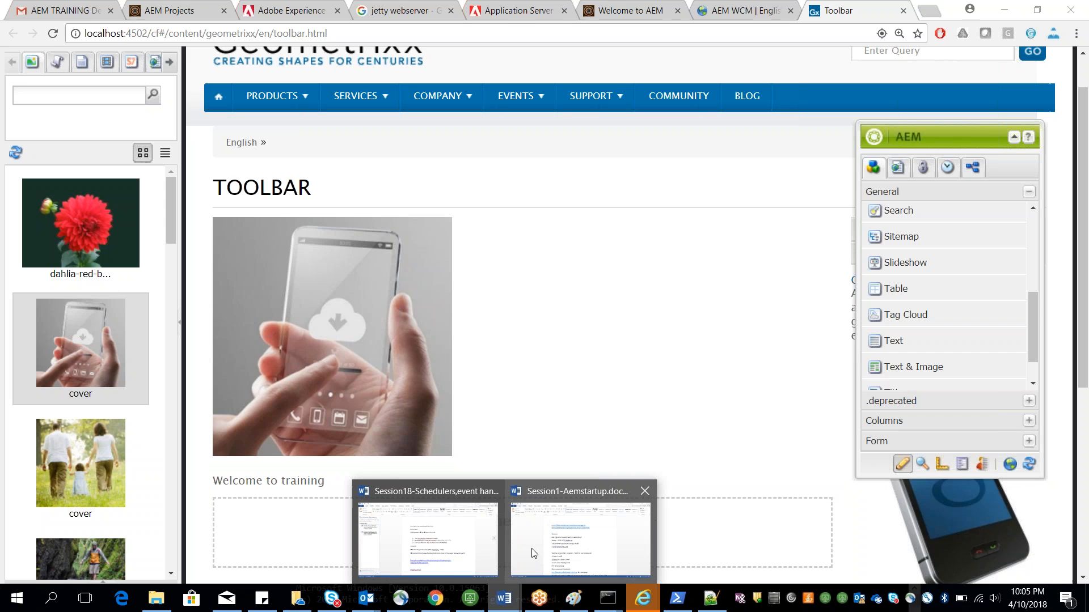
{"action": "left_click", "coordinate": [533, 553]}
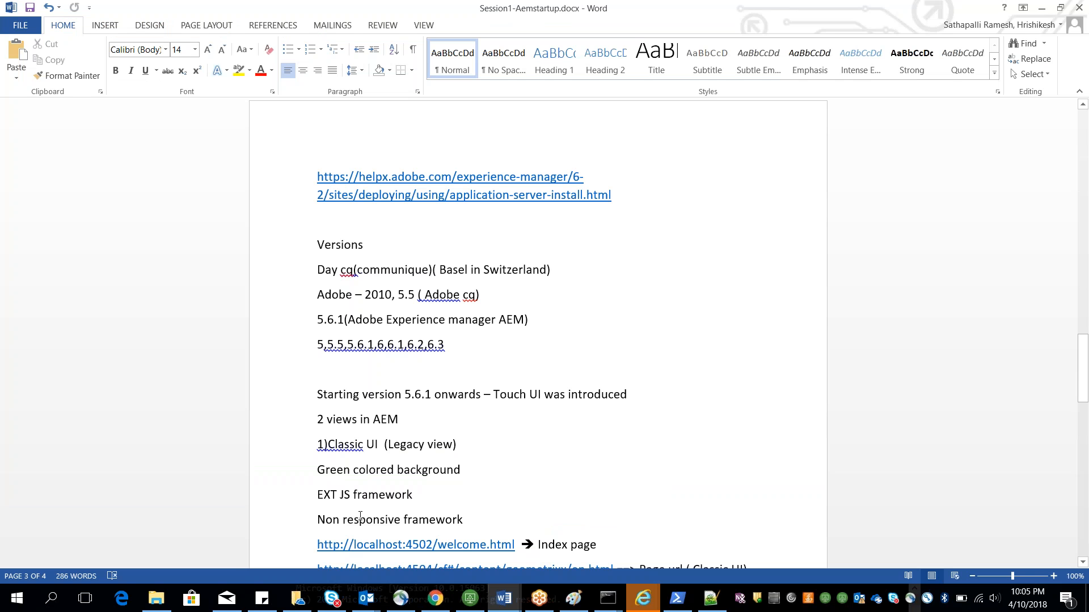
{"action": "scroll", "coordinate": [359, 494], "scroll_direction": "down", "scroll_amount": 1}
{"action": "double_click", "coordinate": [356, 485]}
{"action": "double_click", "coordinate": [321, 440]}
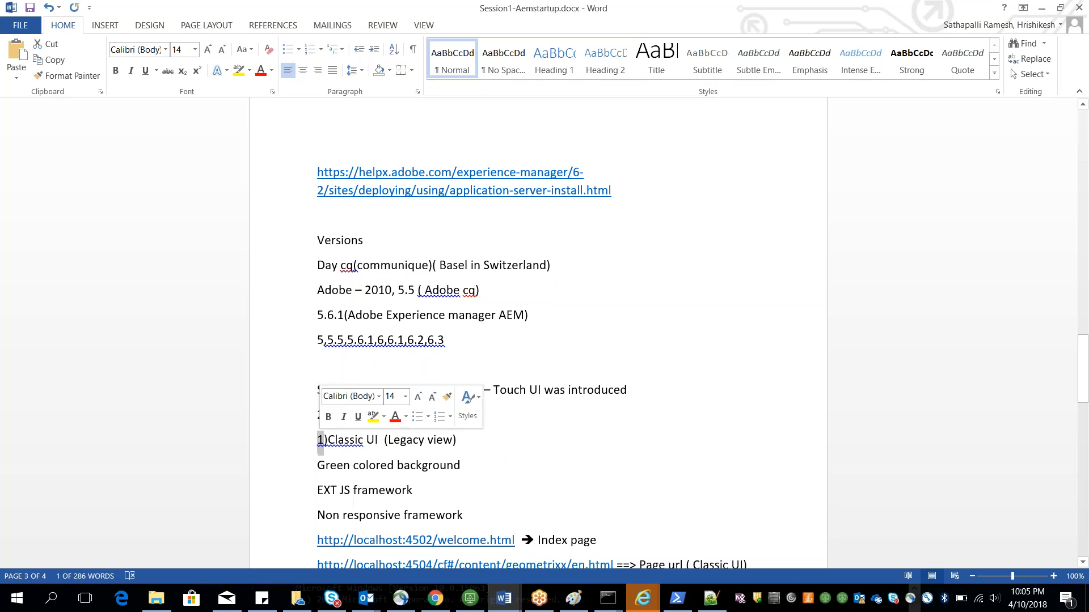
{"action": "scroll", "coordinate": [343, 462], "scroll_direction": "down", "scroll_amount": 2}
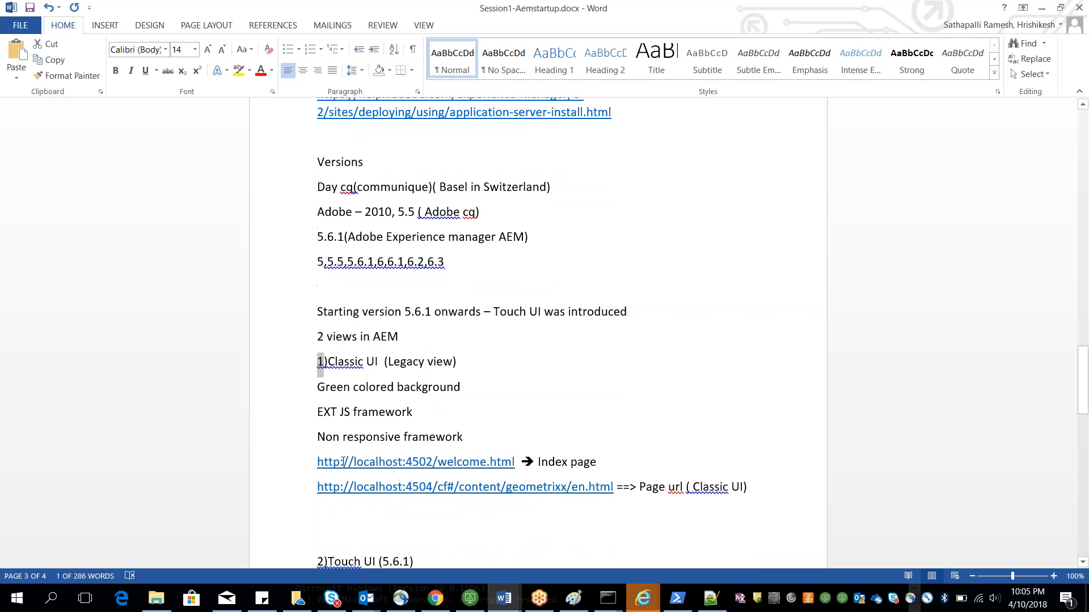
{"action": "double_click", "coordinate": [441, 487]}
{"action": "left_click_drag", "start_coordinate": [520, 461], "coordinate": [317, 461]}
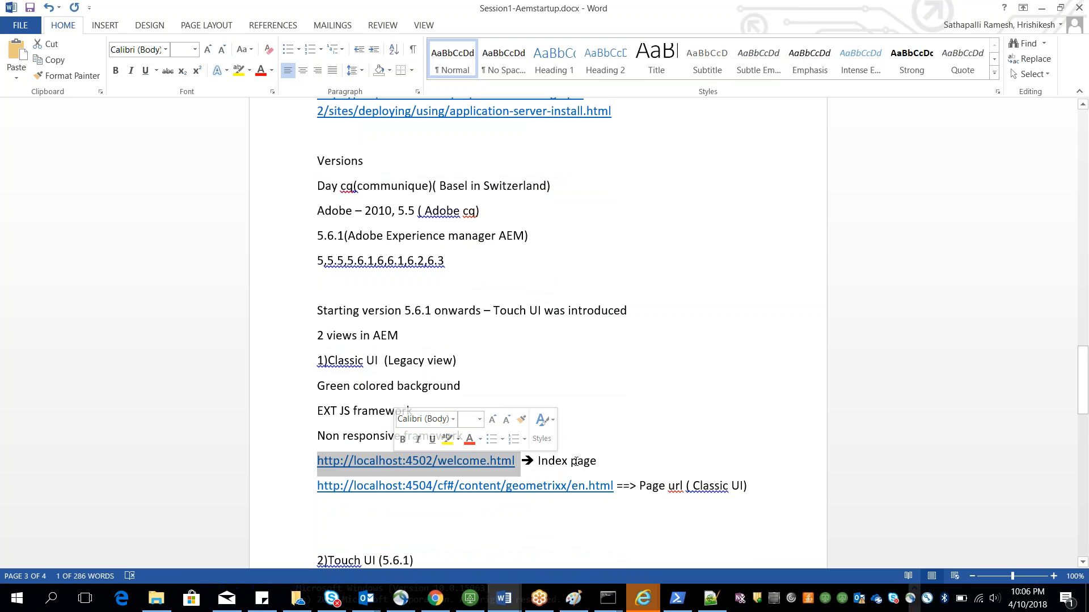
{"action": "double_click", "coordinate": [547, 460]}
Step: Replace the page image with the dahlia-red image from the content finder and move the sidekick aside
{"action": "key", "text": "alt+Tab"}
{"action": "left_click_drag", "start_coordinate": [151, 33], "coordinate": [166, 32]}
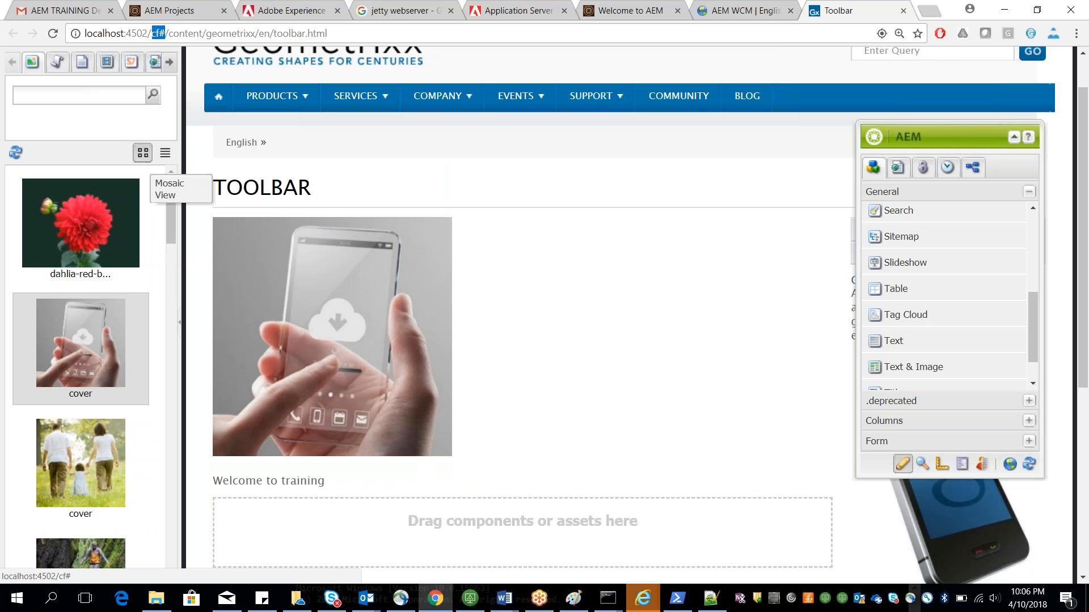
{"action": "mouse_move", "coordinate": [65, 348]}
{"action": "left_mouse_down"}
{"action": "mouse_move", "coordinate": [260, 299]}
{"action": "mouse_move", "coordinate": [50, 355]}
{"action": "left_mouse_up"}
{"action": "left_click_drag", "start_coordinate": [41, 227], "coordinate": [249, 256]}
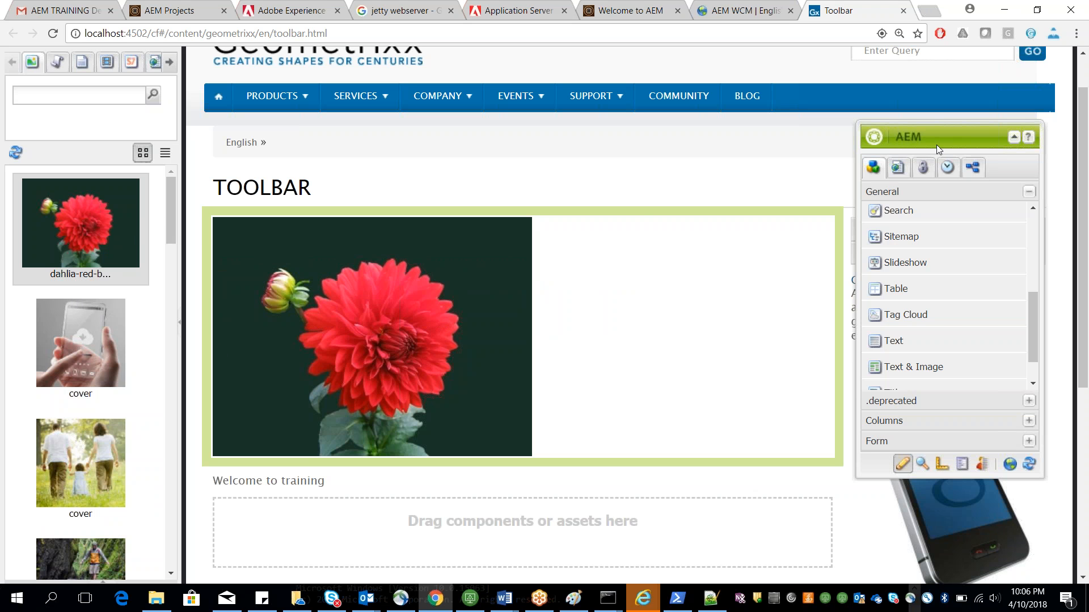
{"action": "left_click_drag", "start_coordinate": [876, 143], "coordinate": [670, 153]}
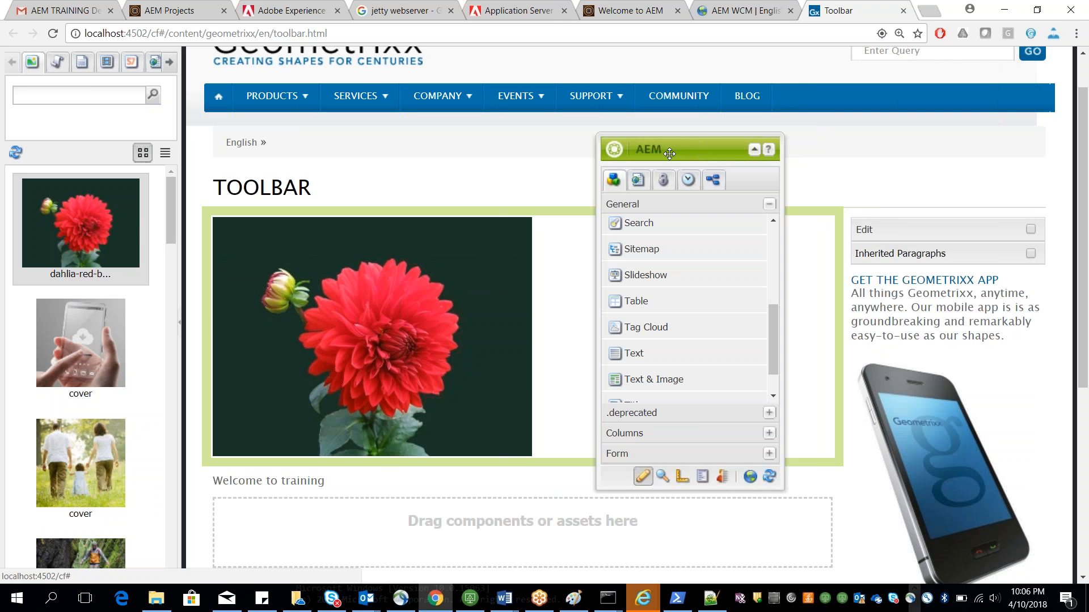
Step: Scroll the Word notes to the Touch UI section
{"action": "key", "text": "alt+Tab"}
{"action": "scroll", "coordinate": [617, 306], "scroll_direction": "down", "scroll_amount": 2}
{"action": "scroll", "coordinate": [618, 305], "scroll_direction": "down", "scroll_amount": 1}
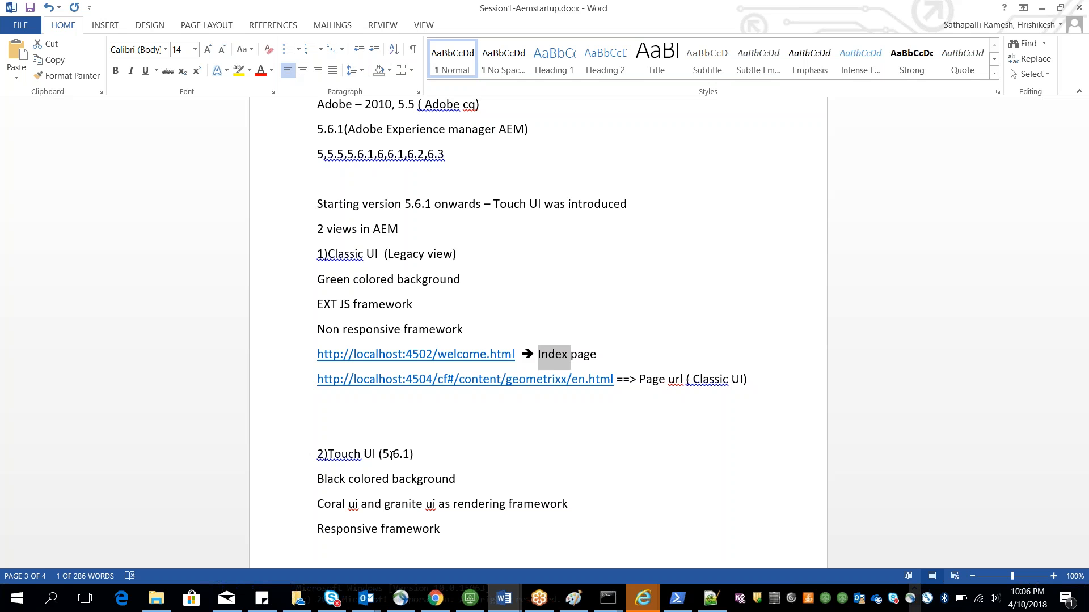
{"action": "scroll", "coordinate": [387, 454], "scroll_direction": "down", "scroll_amount": 1}
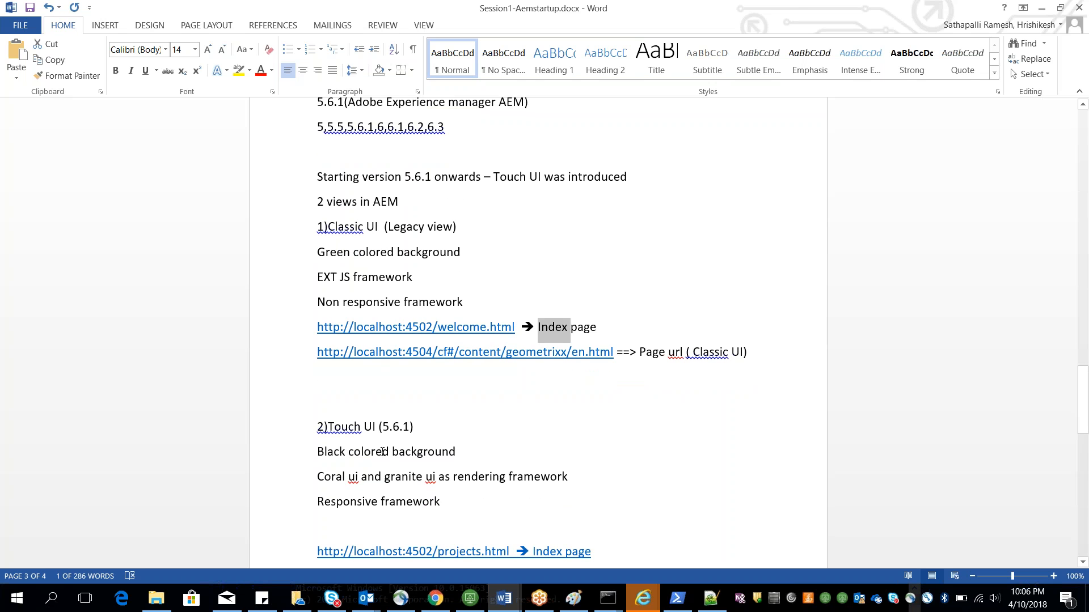
Step: Replace the page path in the address with projects.html to open the Touch UI Projects console
{"action": "key", "text": "alt+Tab"}
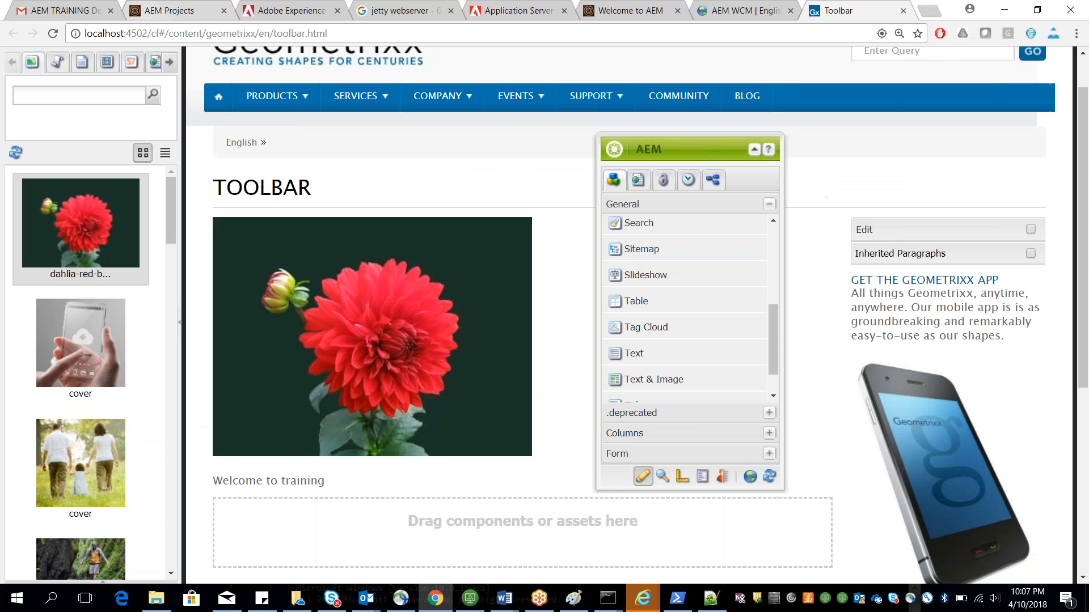
{"action": "left_click_drag", "start_coordinate": [151, 34], "coordinate": [202, 34]}
{"action": "left_click_drag", "start_coordinate": [289, 41], "coordinate": [479, 44]}
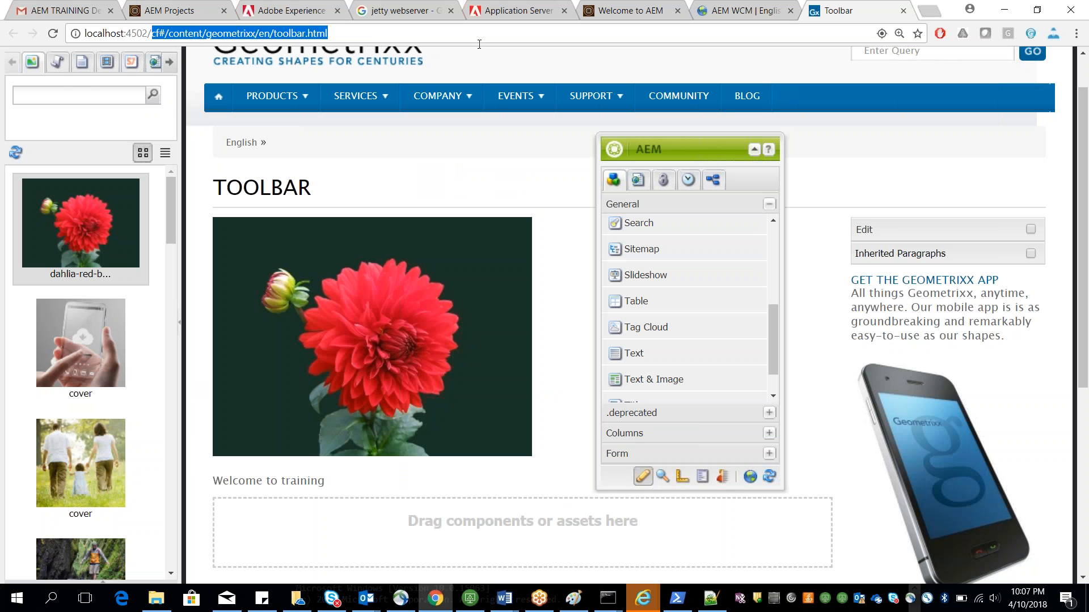
{"action": "key", "text": "BackSpace"}
{"action": "type", "text": "projects"}
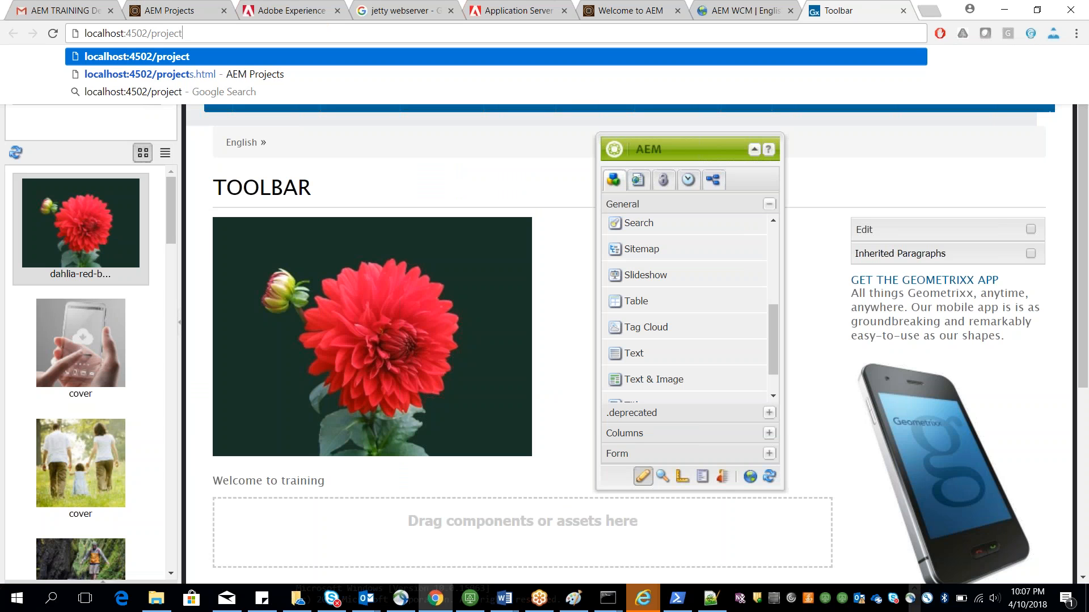
{"action": "type", "text": ".html"}
{"action": "key", "text": "Return"}
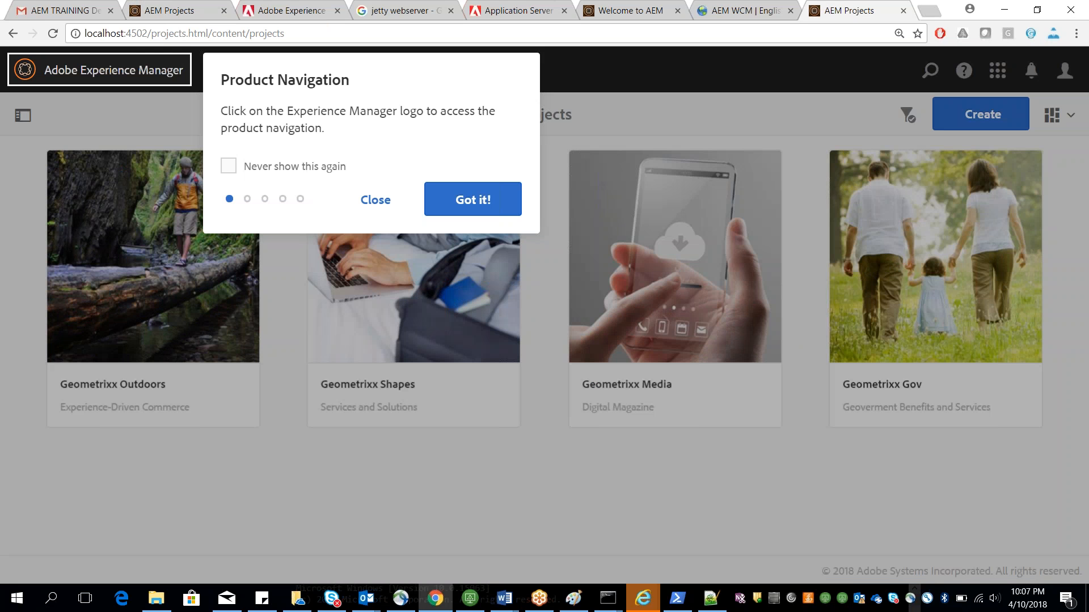
Step: Open the Timeline rail in the Projects console and restore the browser window
{"action": "left_click", "coordinate": [372, 199]}
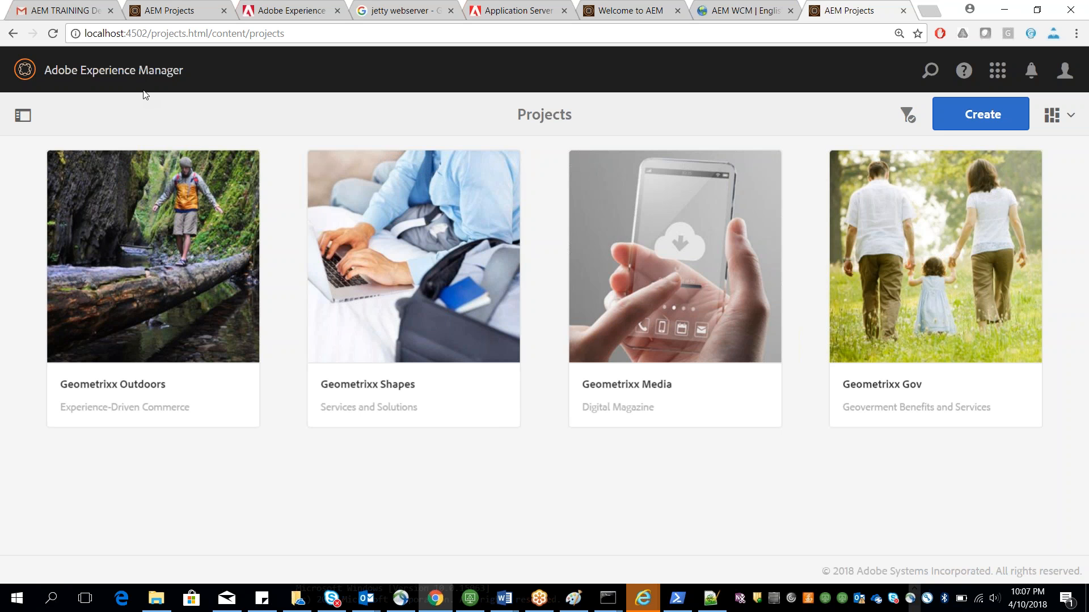
{"action": "left_click", "coordinate": [16, 112]}
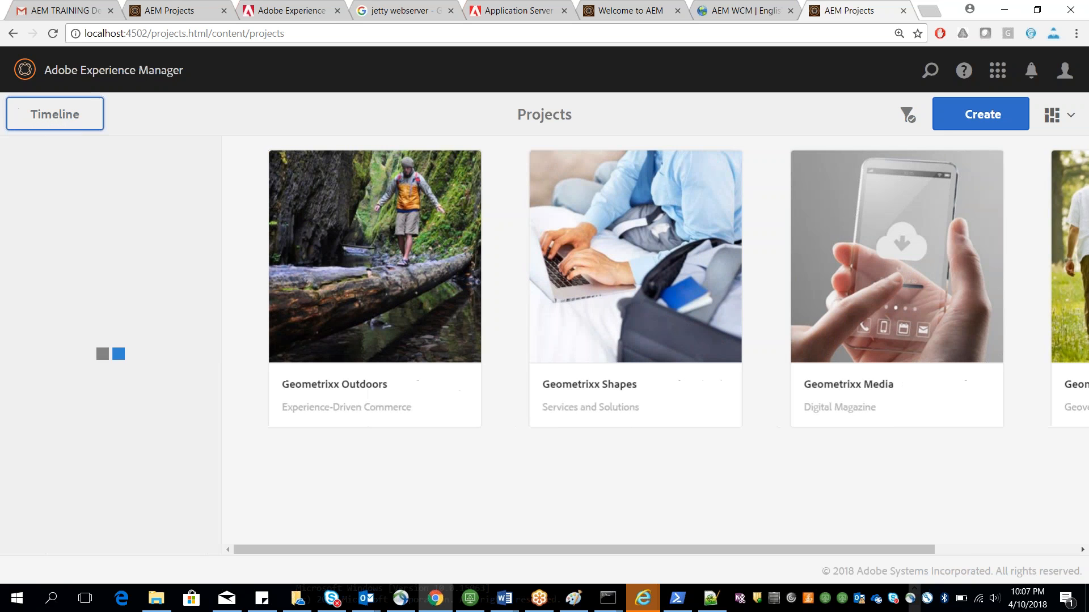
{"action": "left_click", "coordinate": [1038, 10]}
{"action": "left_click_drag", "start_coordinate": [1048, 196], "coordinate": [505, 17]}
{"action": "left_click", "coordinate": [500, 12]}
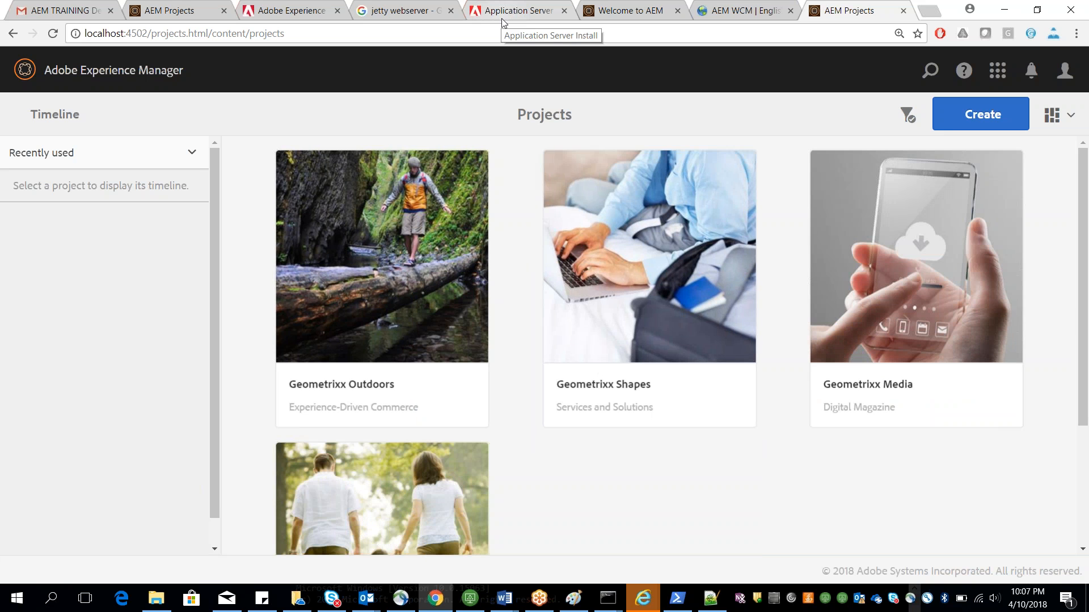
Step: Switch to the Word notes and highlight Coral ui and granite ui in the Touch UI section
{"action": "key", "text": "alt+Tab"}
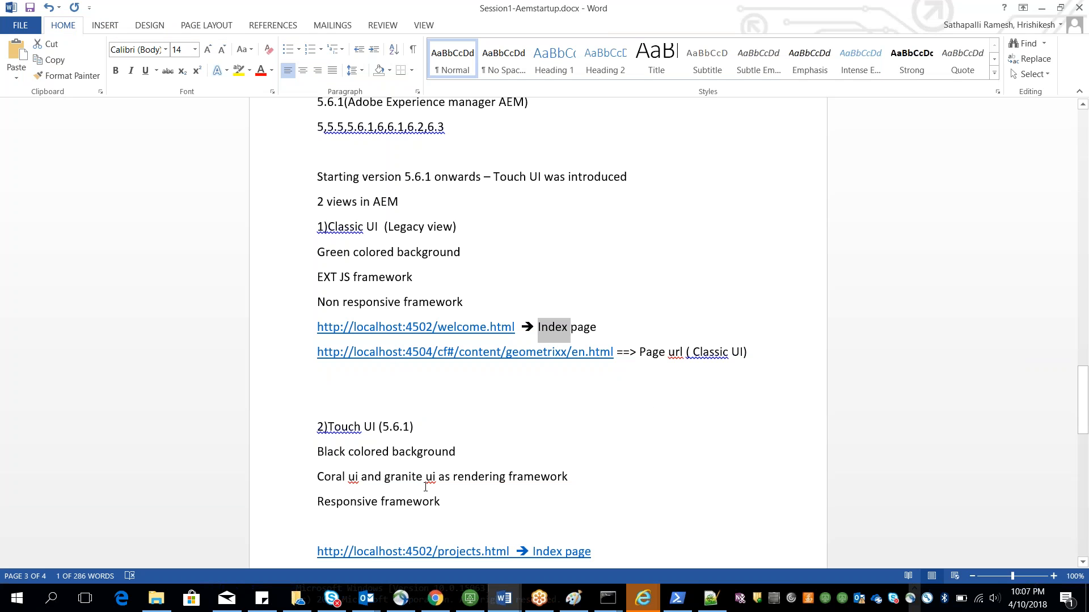
{"action": "double_click", "coordinate": [427, 481]}
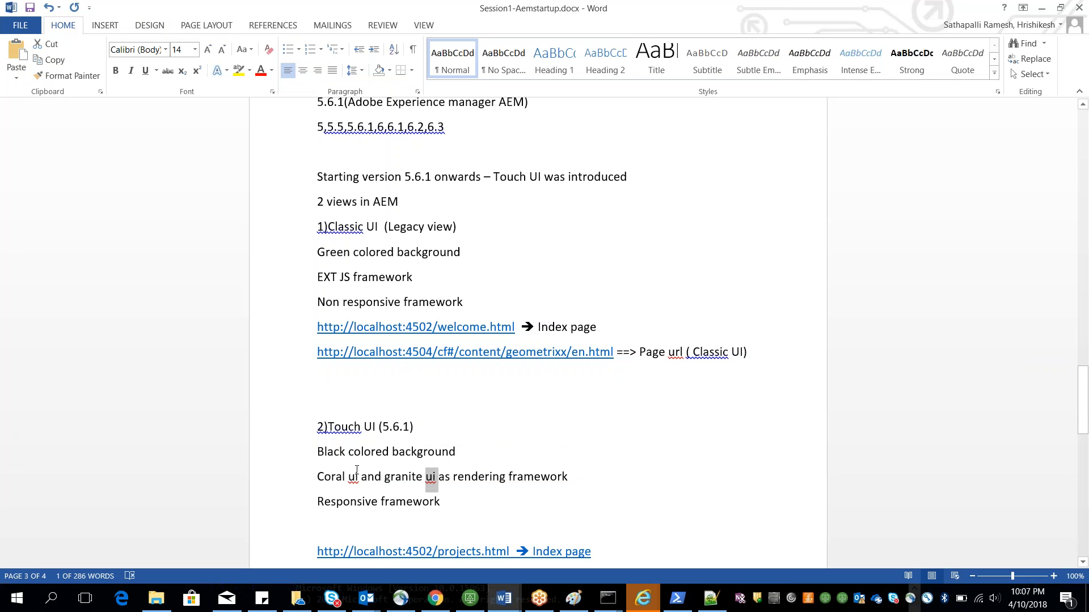
{"action": "double_click", "coordinate": [355, 476]}
{"action": "double_click", "coordinate": [391, 479]}
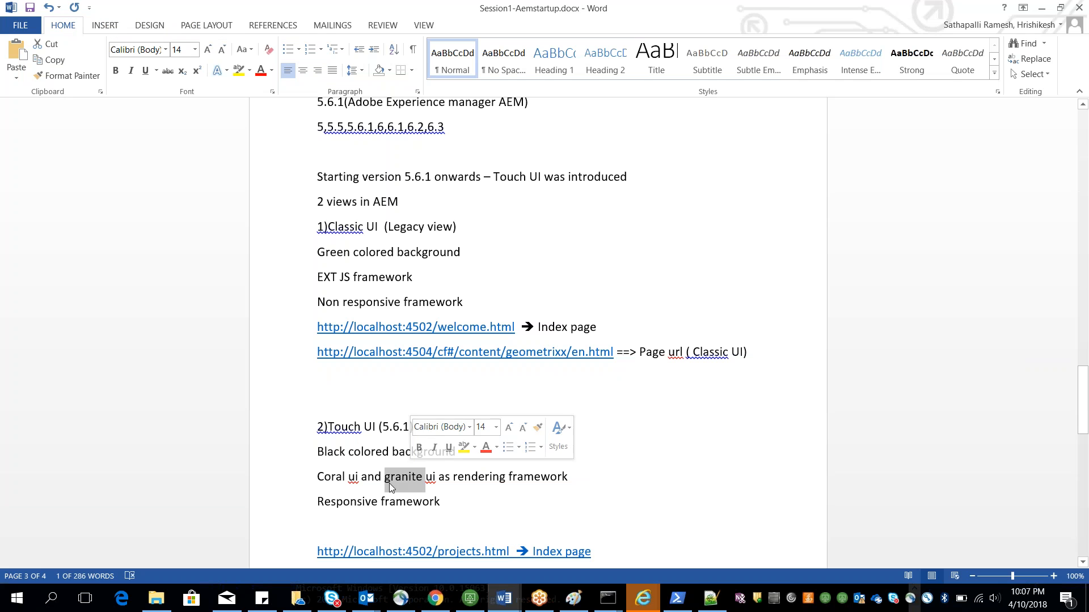
{"action": "double_click", "coordinate": [353, 478]}
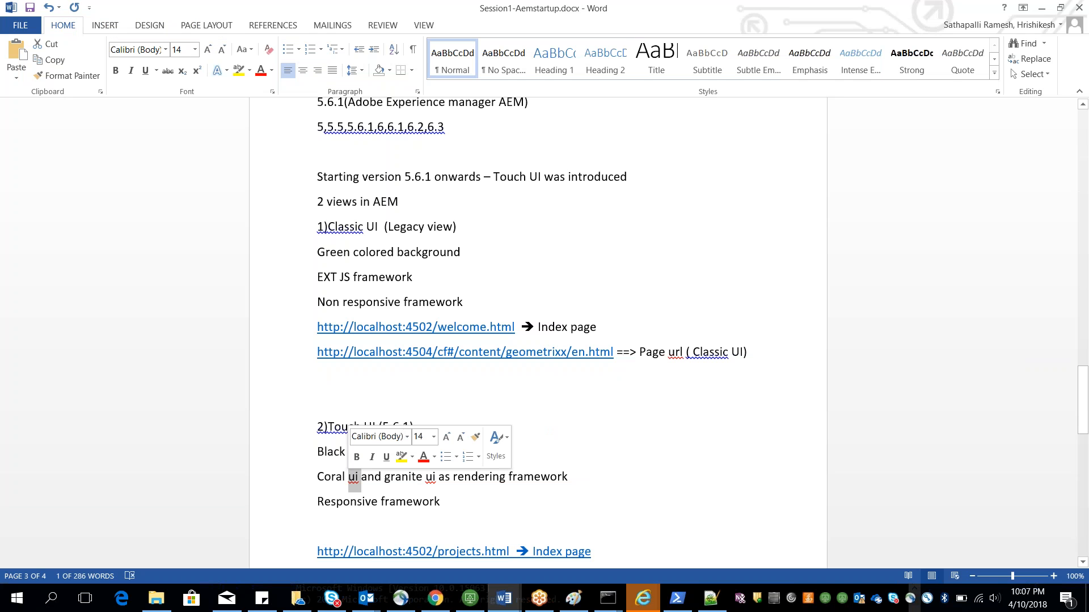
Step: Scroll through the Word notes to the root mapping and authoring mode section
{"action": "double_click", "coordinate": [346, 502]}
{"action": "scroll", "coordinate": [345, 502], "scroll_direction": "down", "scroll_amount": 1}
{"action": "scroll", "coordinate": [374, 483], "scroll_direction": "down", "scroll_amount": 4}
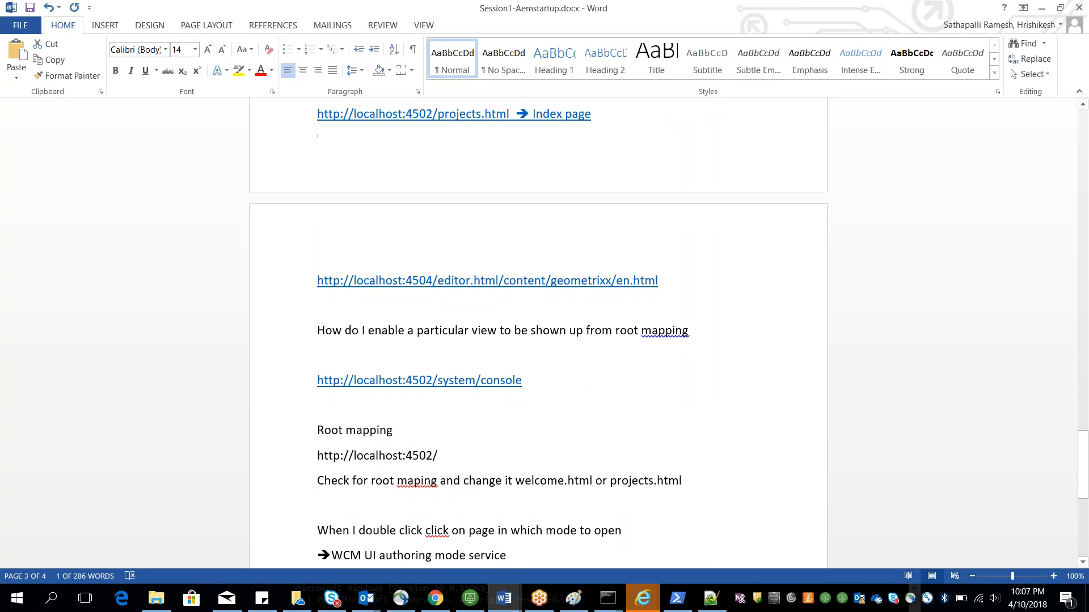
{"action": "left_click", "coordinate": [734, 37]}
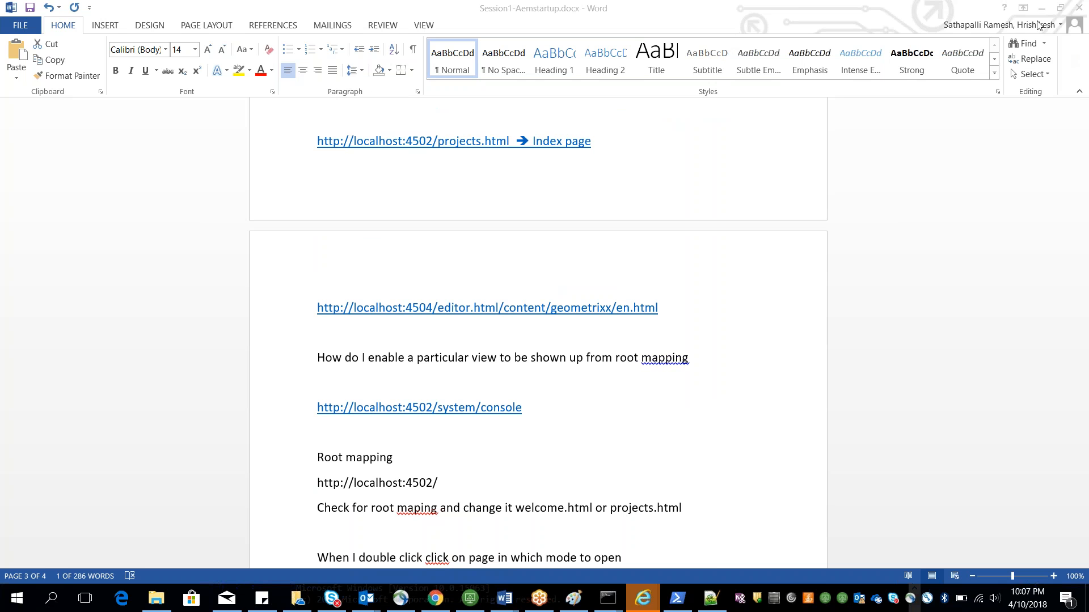
{"action": "left_click", "coordinate": [639, 336]}
{"action": "scroll", "coordinate": [639, 336], "scroll_direction": "down", "scroll_amount": 1}
{"action": "scroll", "coordinate": [537, 332], "scroll_direction": "down", "scroll_amount": 2}
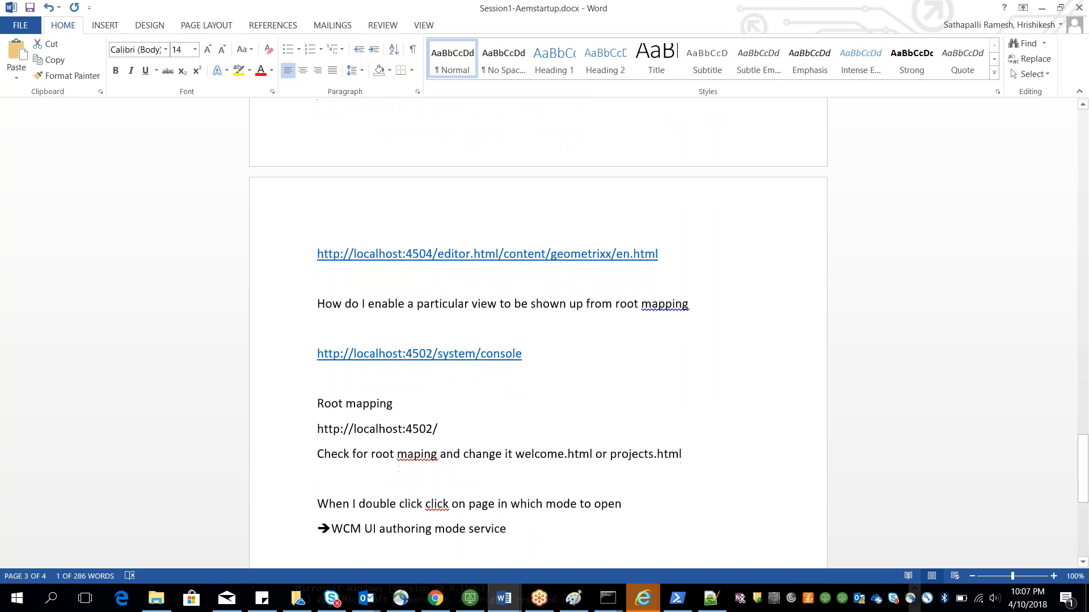
{"action": "scroll", "coordinate": [459, 423], "scroll_direction": "up", "scroll_amount": 2}
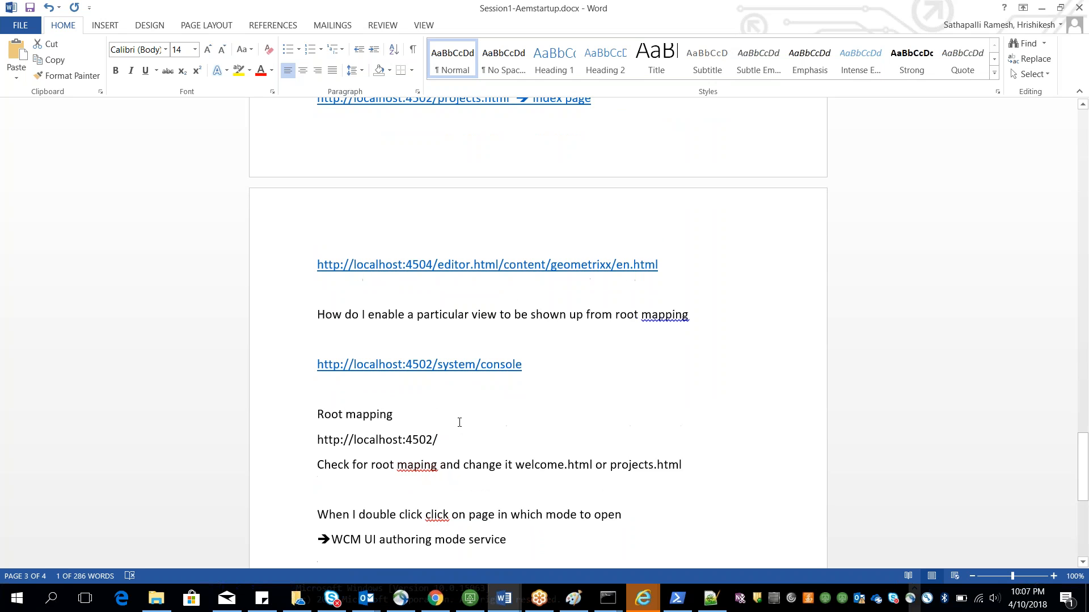
{"action": "left_click", "coordinate": [444, 602]}
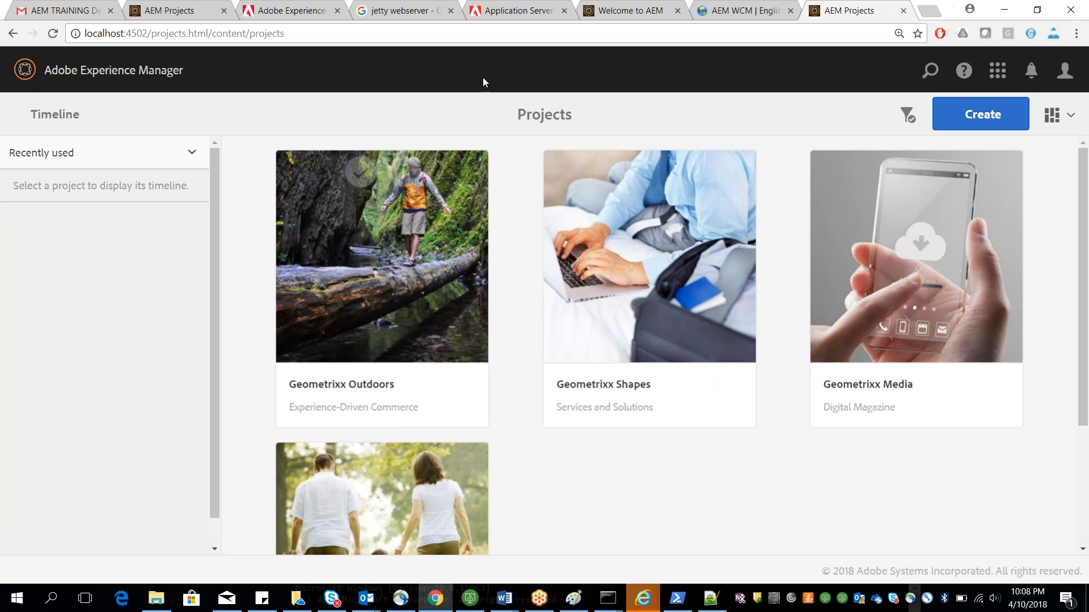
{"action": "left_click", "coordinate": [483, 34]}
{"action": "left_click", "coordinate": [273, 35]}
{"action": "left_click_drag", "start_coordinate": [284, 35], "coordinate": [152, 35]}
{"action": "key", "text": "BackSpace"}
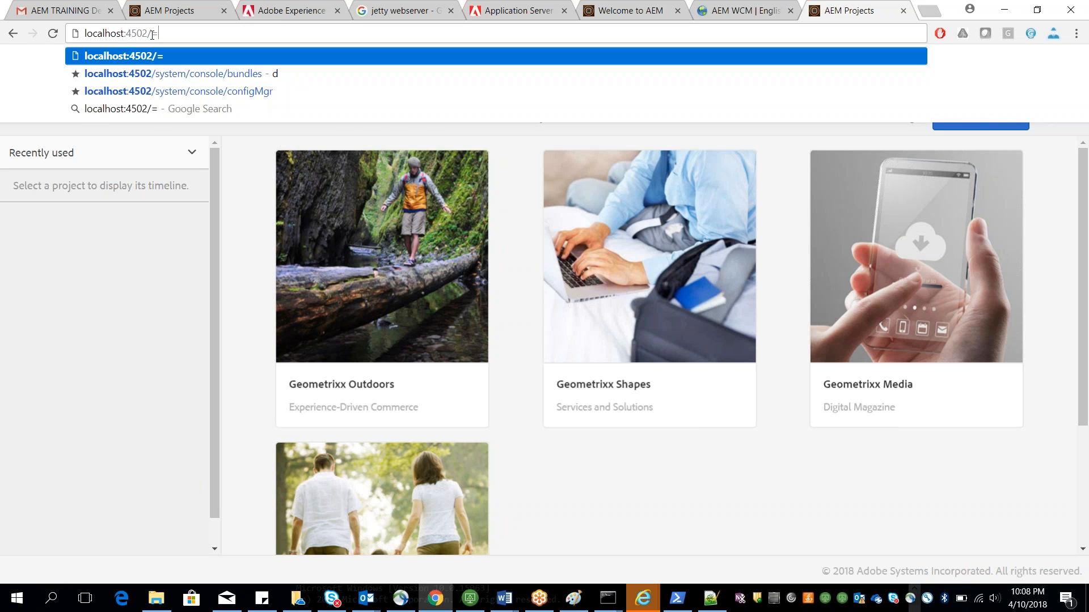
{"action": "key", "text": "Escape"}
{"action": "key", "text": "Return"}
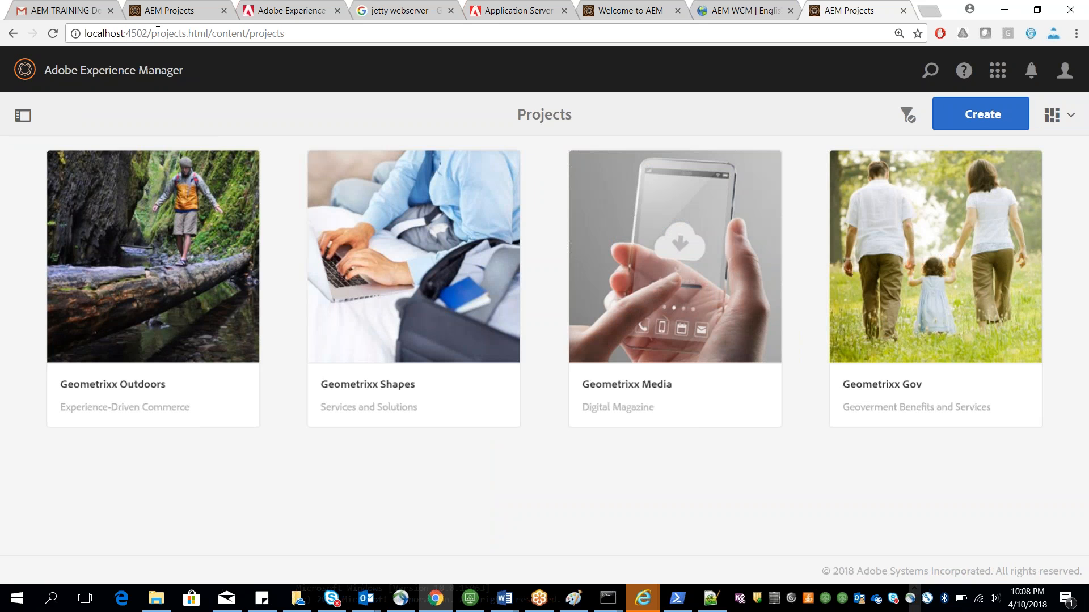
{"action": "left_click_drag", "start_coordinate": [152, 34], "coordinate": [296, 36]}
{"action": "type", "text": "====]]"}
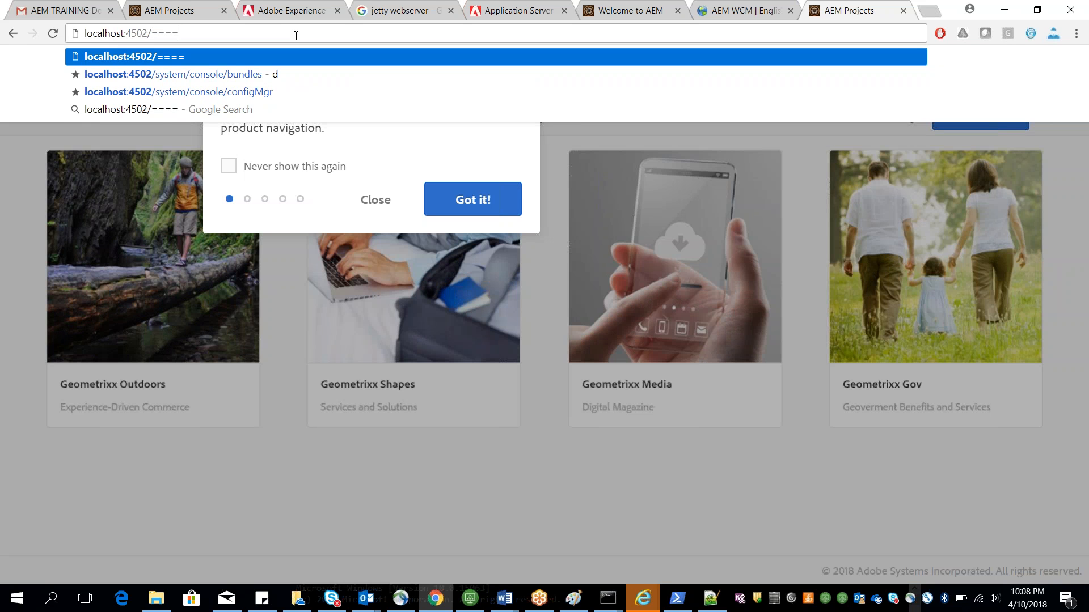
{"action": "key", "text": "BackSpace"}
{"action": "key", "text": "BackSpace"}
{"action": "key", "text": "BackSpace"}
{"action": "key", "text": "BackSpace"}
{"action": "key", "text": "BackSpace"}
{"action": "key", "text": "BackSpace"}
{"action": "key", "text": "Return"}
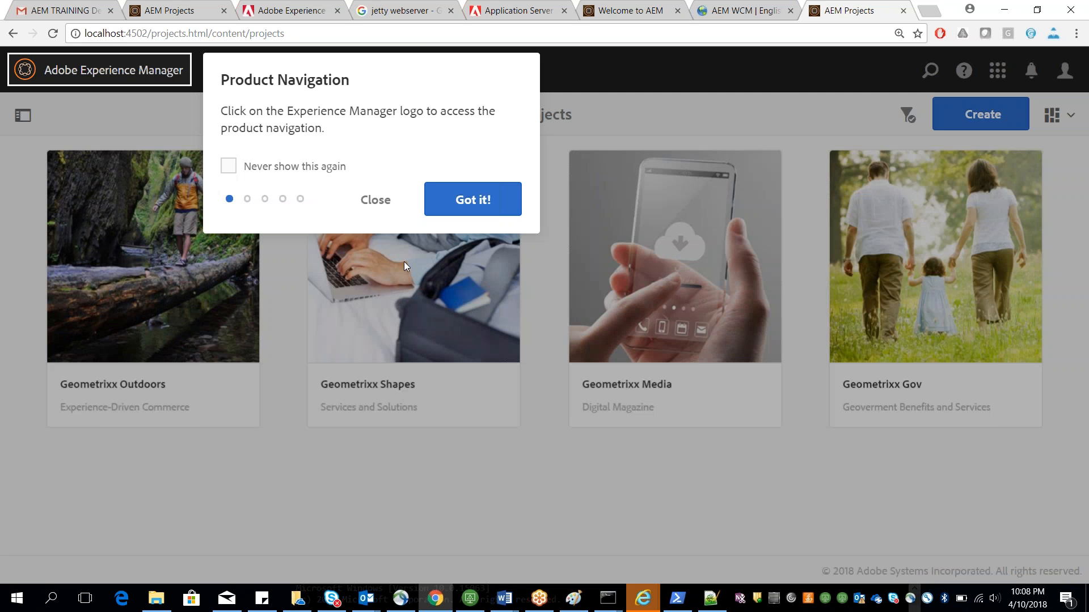
{"action": "left_click", "coordinate": [366, 201]}
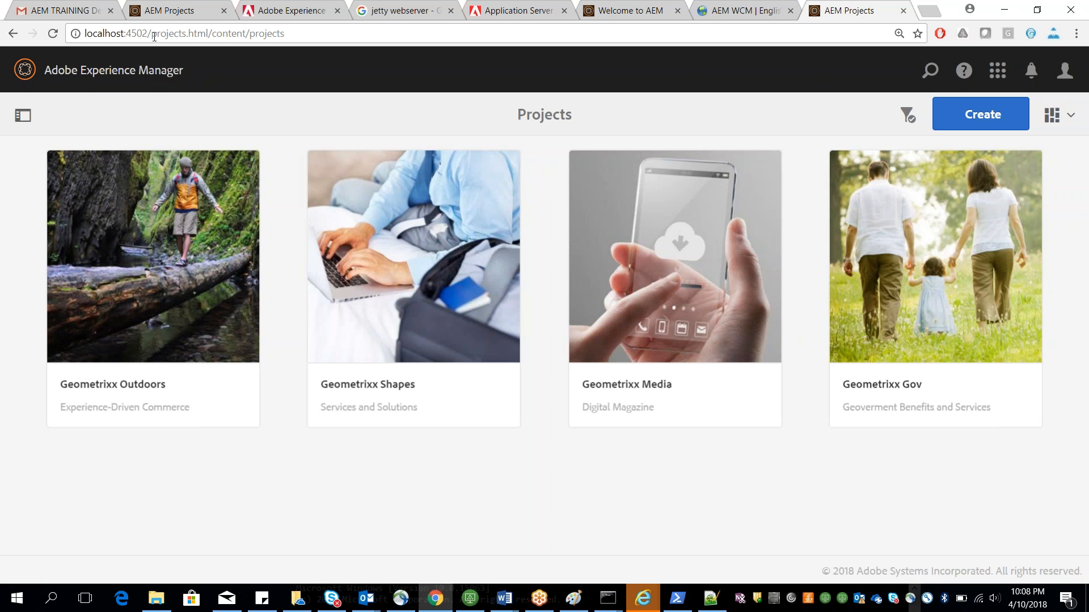
{"action": "left_click_drag", "start_coordinate": [152, 34], "coordinate": [285, 34]}
{"action": "type", "text": "syst"}
{"action": "key", "text": "BackSpace"}
{"action": "key", "text": "BackSpace"}
{"action": "key", "text": "BackSpace"}
{"action": "key", "text": "BackSpace"}
{"action": "key", "text": "BackSpace"}
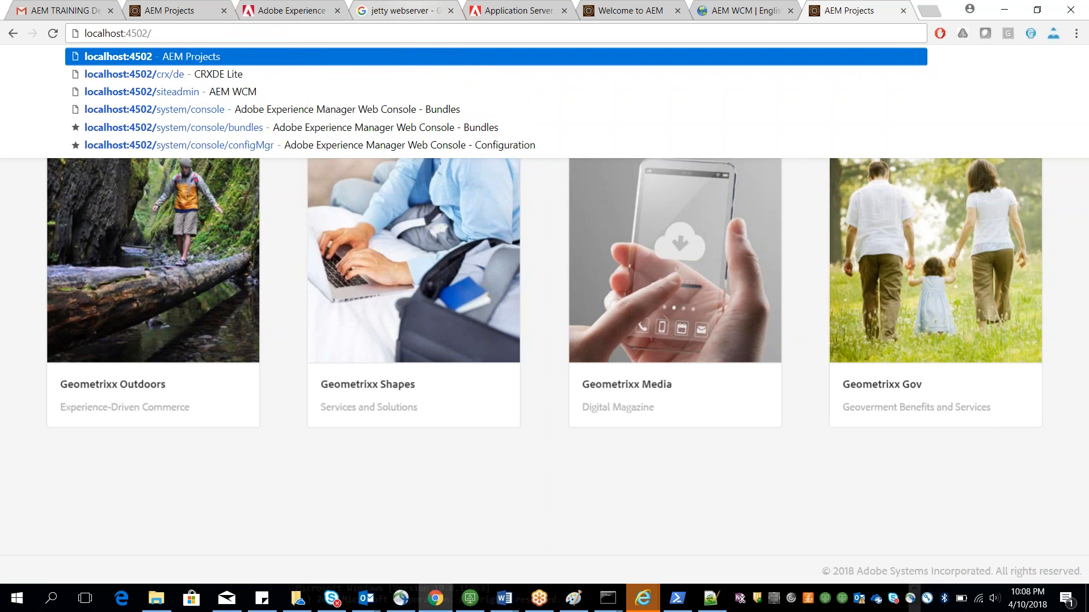
{"action": "type", "text": "/wle"}
{"action": "key", "text": "BackSpace"}
{"action": "key", "text": "BackSpace"}
{"action": "key", "text": "BackSpace"}
{"action": "key", "text": "BackSpace"}
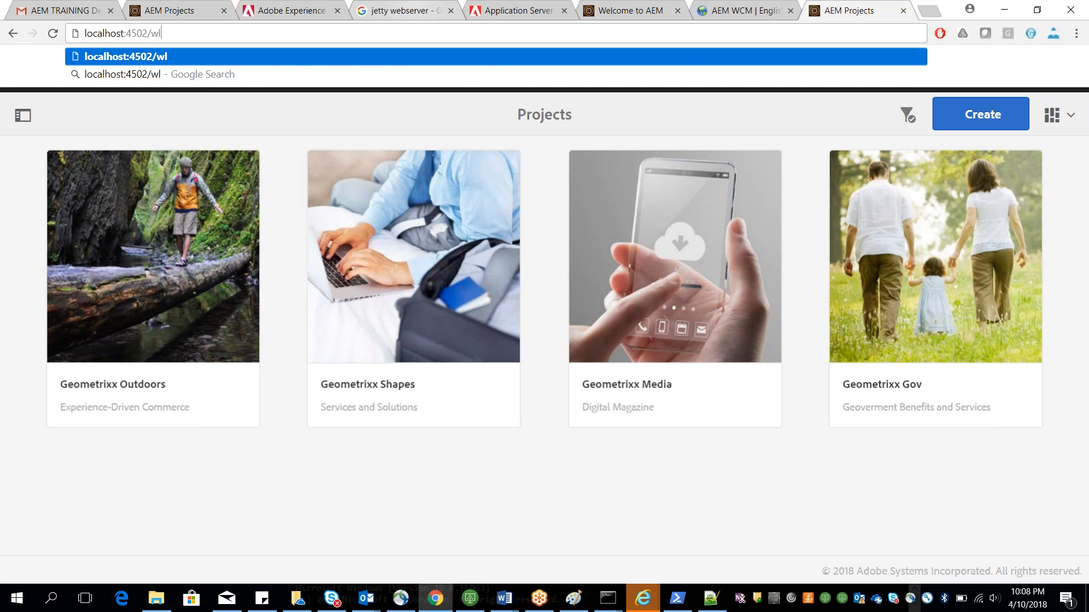
{"action": "type", "text": "/"}
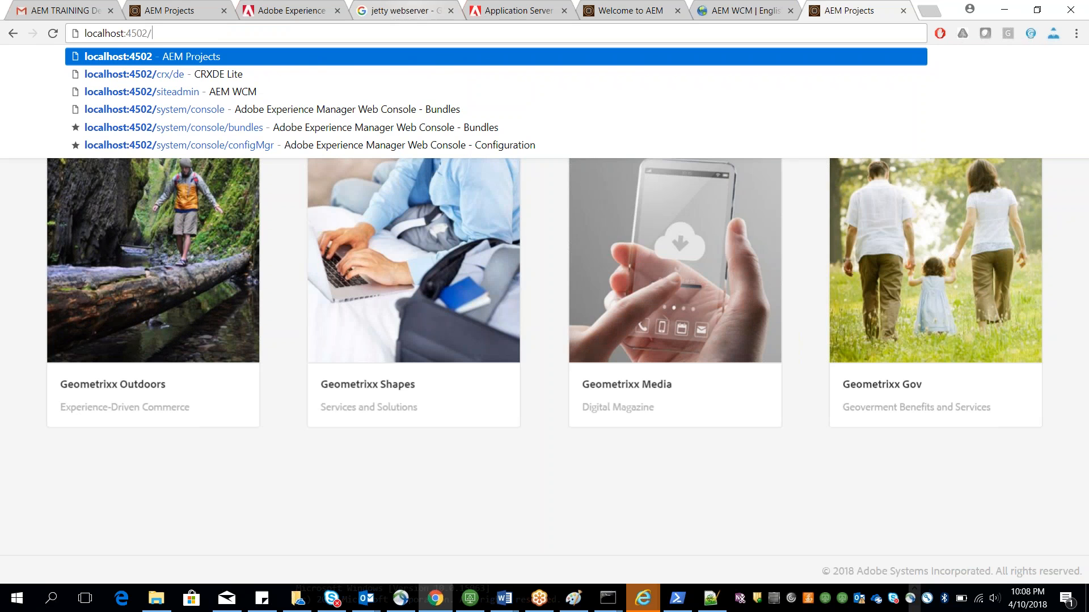
{"action": "left_click", "coordinate": [501, 12]}
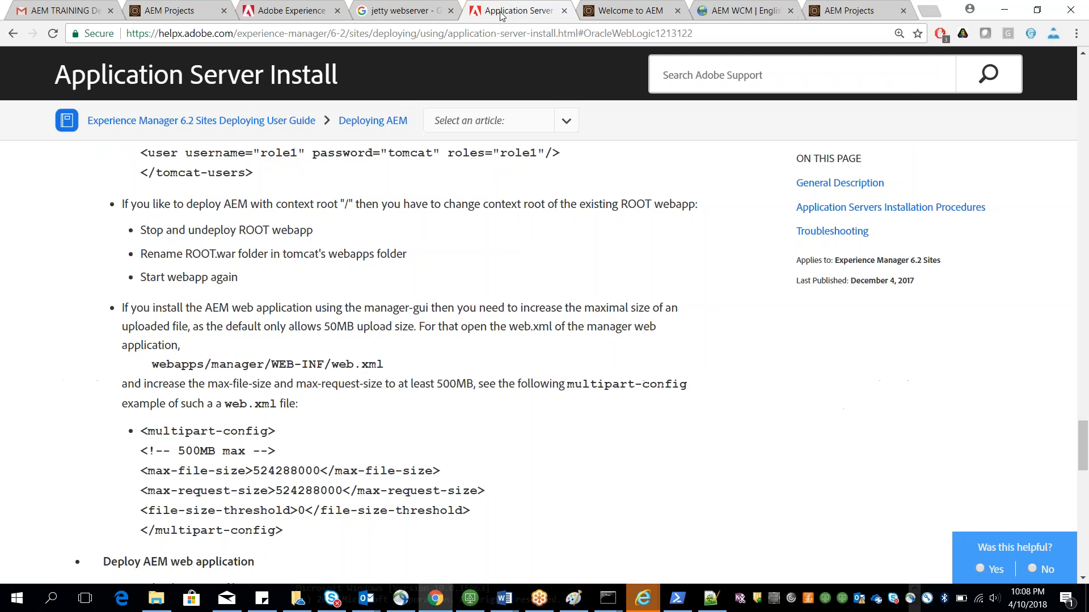
Step: Open localhost:4502/system/console in the AEM Projects tab and go to the OSGi Configuration page
{"action": "left_click", "coordinate": [838, 11]}
{"action": "type", "text": "system"}
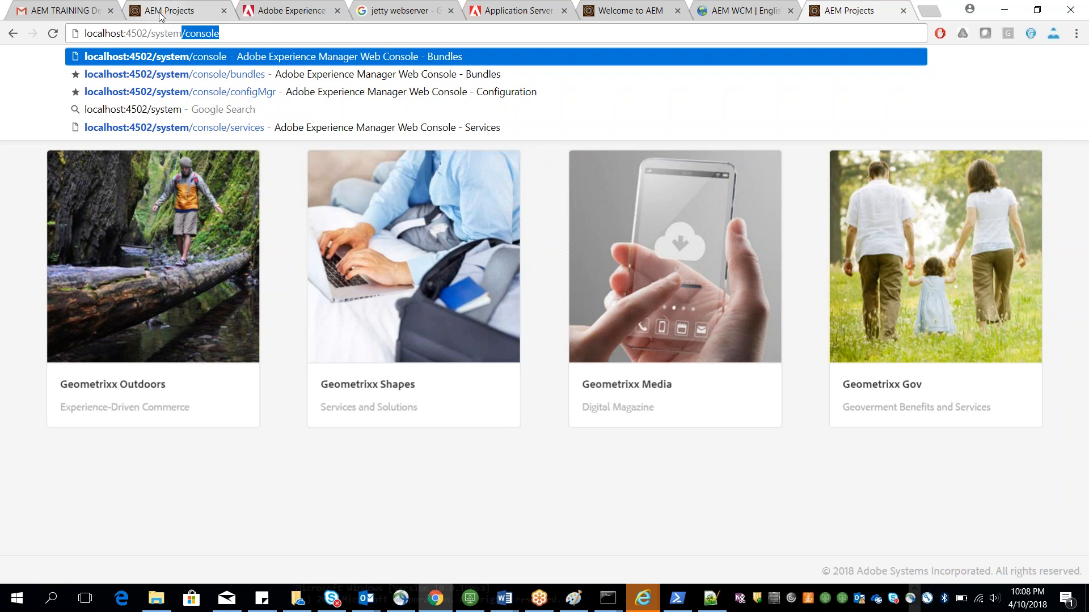
{"action": "key", "text": "Return"}
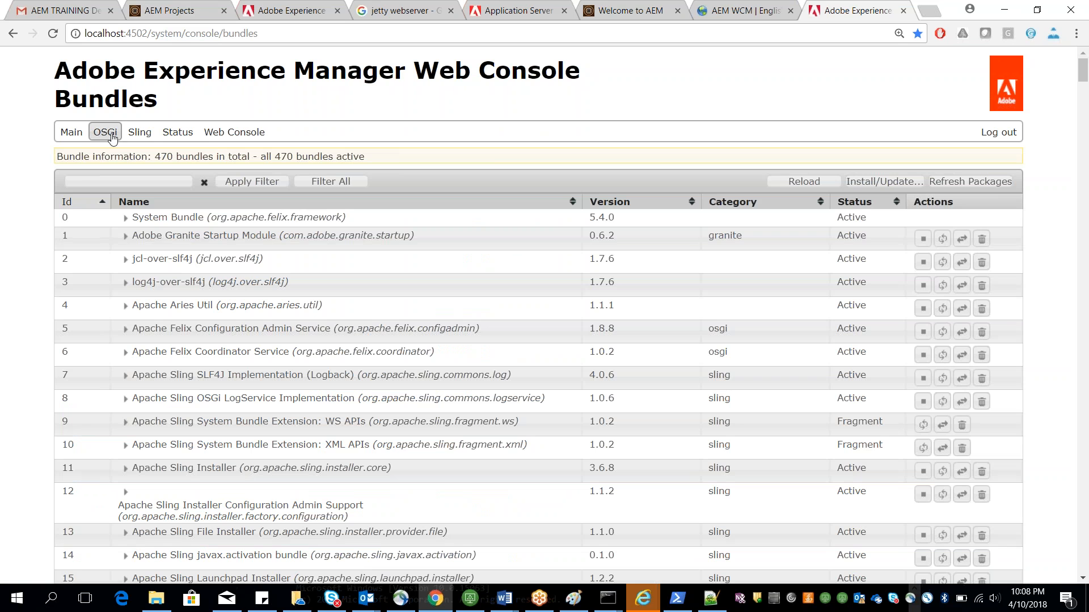
{"action": "mouse_move", "coordinate": [105, 131]}
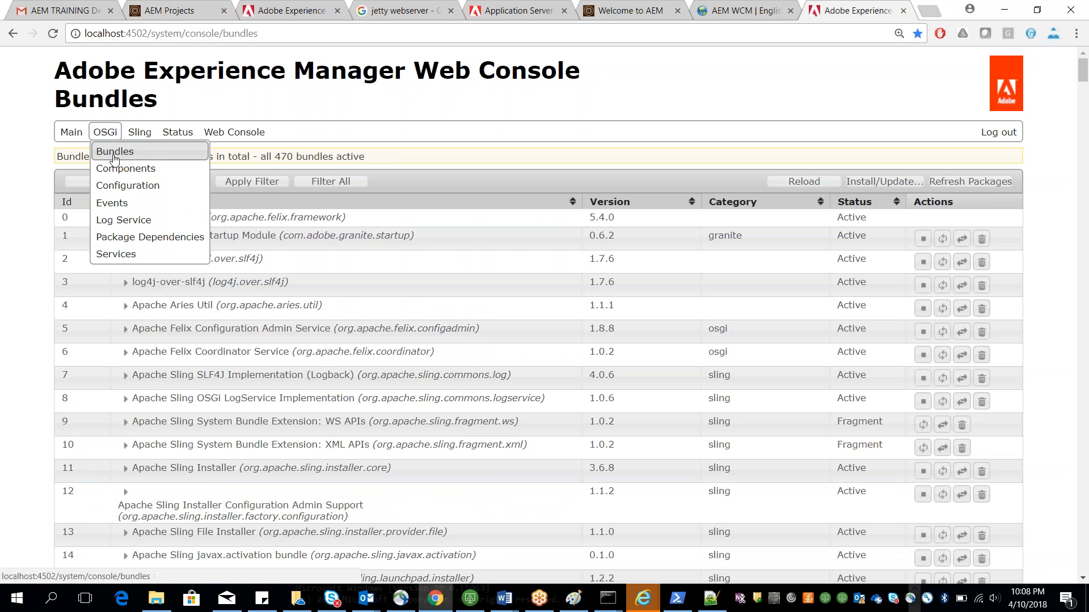
{"action": "left_click", "coordinate": [117, 185]}
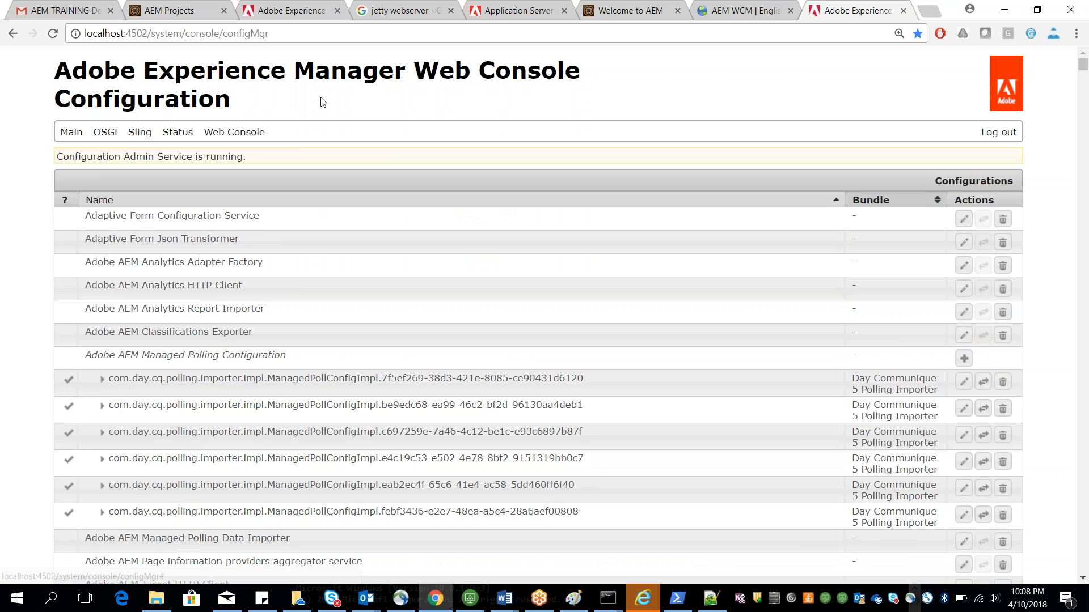
Step: Find the WCM Authoring UI Mode Service configuration, set its default authoring UI mode to CLASSIC and save
{"action": "scroll", "coordinate": [324, 98], "scroll_direction": "down", "scroll_amount": 3}
{"action": "scroll", "coordinate": [324, 99], "scroll_direction": "up", "scroll_amount": 3}
{"action": "key", "text": "ctrl+f"}
{"action": "type", "text": "ew"}
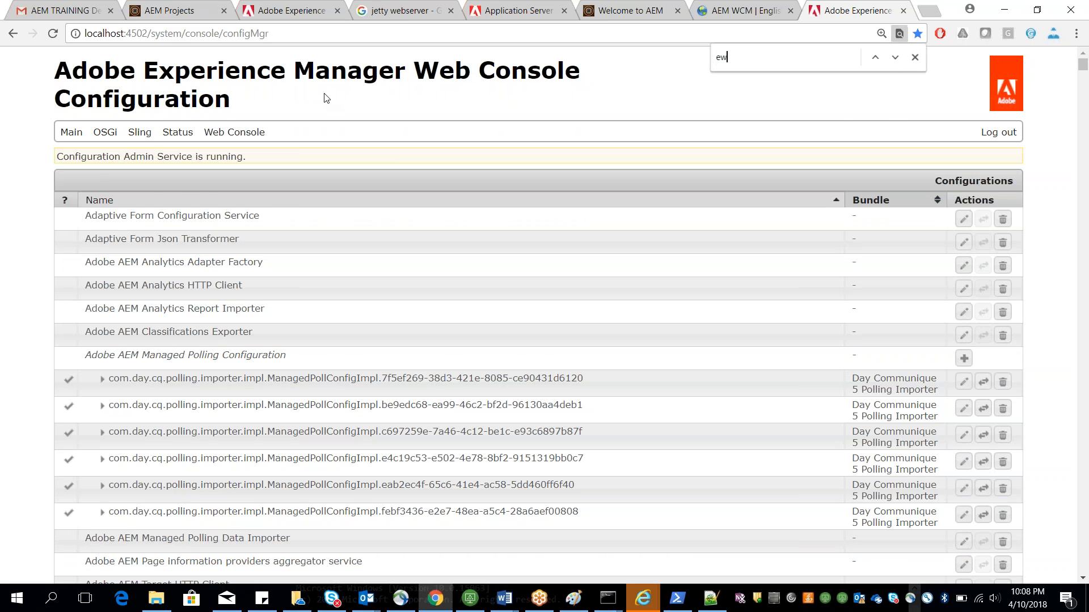
{"action": "key", "text": "BackSpace"}
{"action": "key", "text": "BackSpace"}
{"action": "type", "text": "w"}
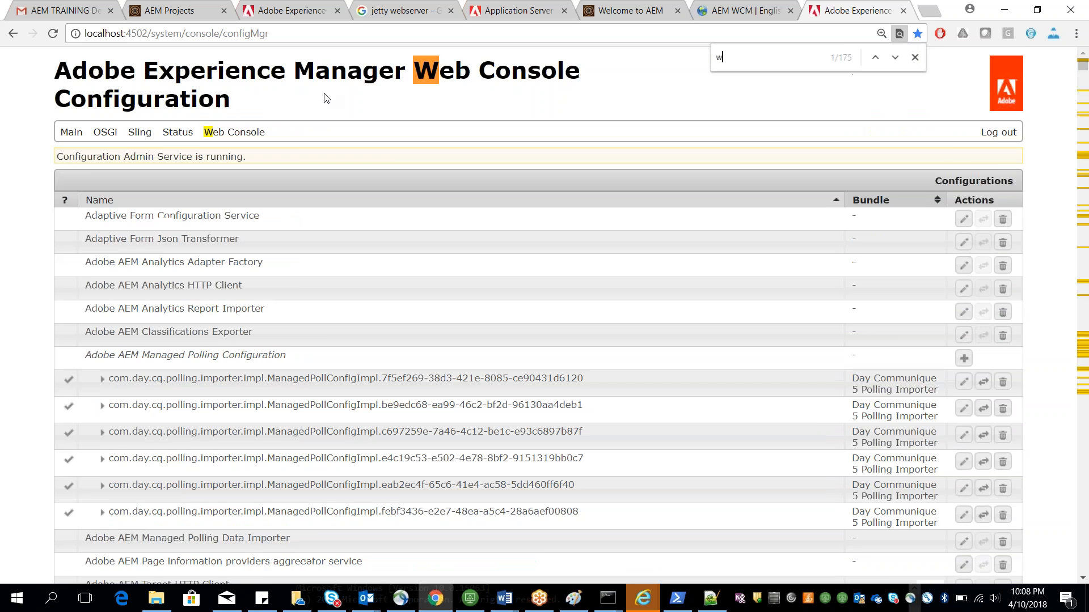
{"action": "type", "text": "cm auth"}
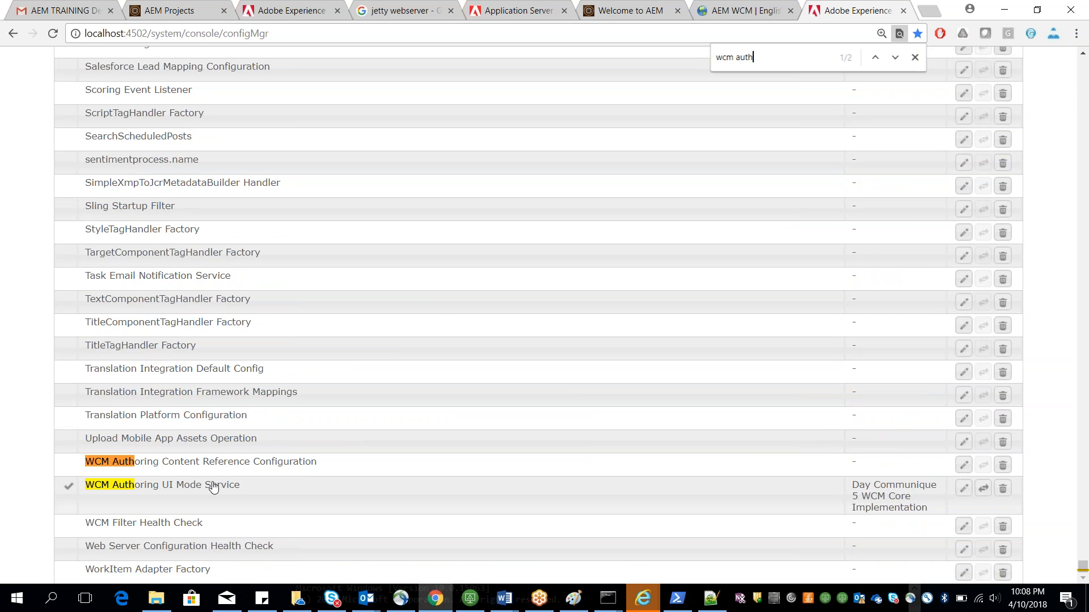
{"action": "left_click", "coordinate": [211, 488]}
{"action": "left_click_drag", "start_coordinate": [179, 226], "coordinate": [132, 226]}
{"action": "type", "text": "CLASSIC"}
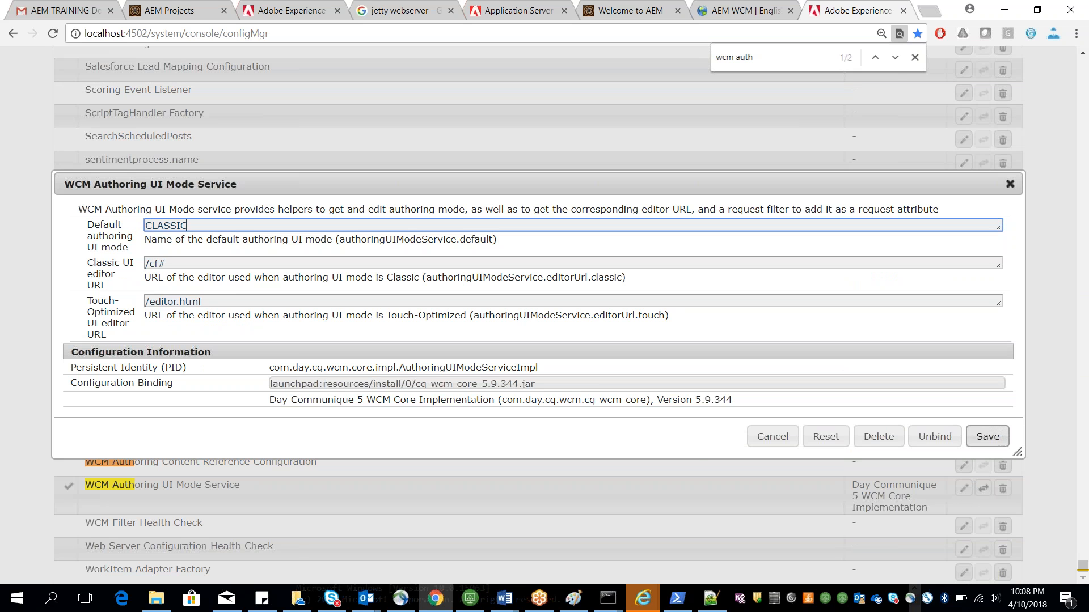
{"action": "left_click", "coordinate": [987, 439]}
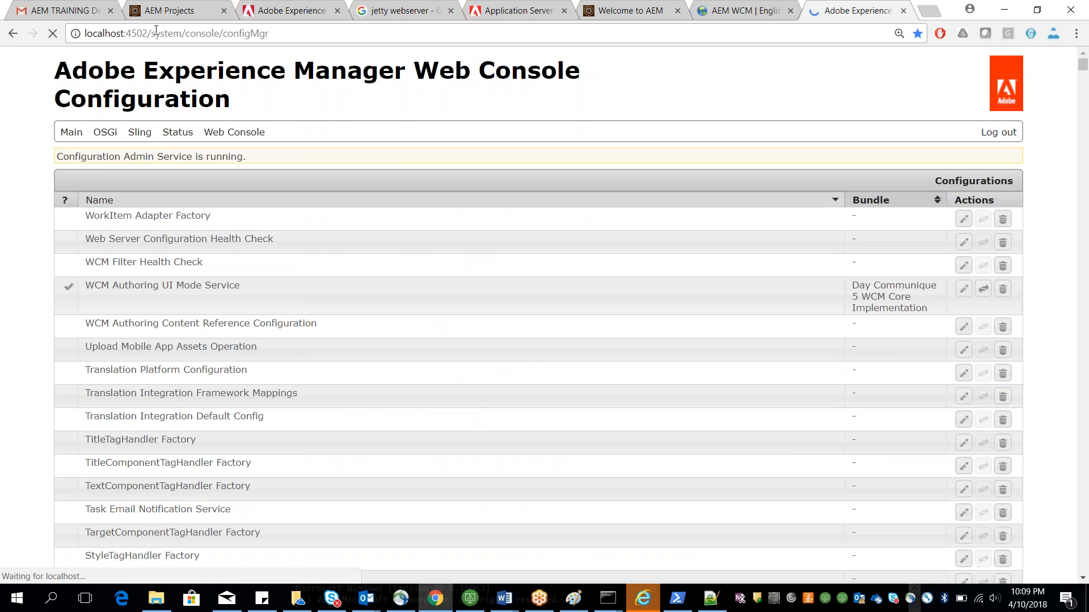
Step: Load localhost:4502/ to check which console the root URL opens
{"action": "left_click_drag", "start_coordinate": [154, 33], "coordinate": [269, 33]}
{"action": "key", "text": "BackSpace"}
{"action": "key", "text": "Return"}
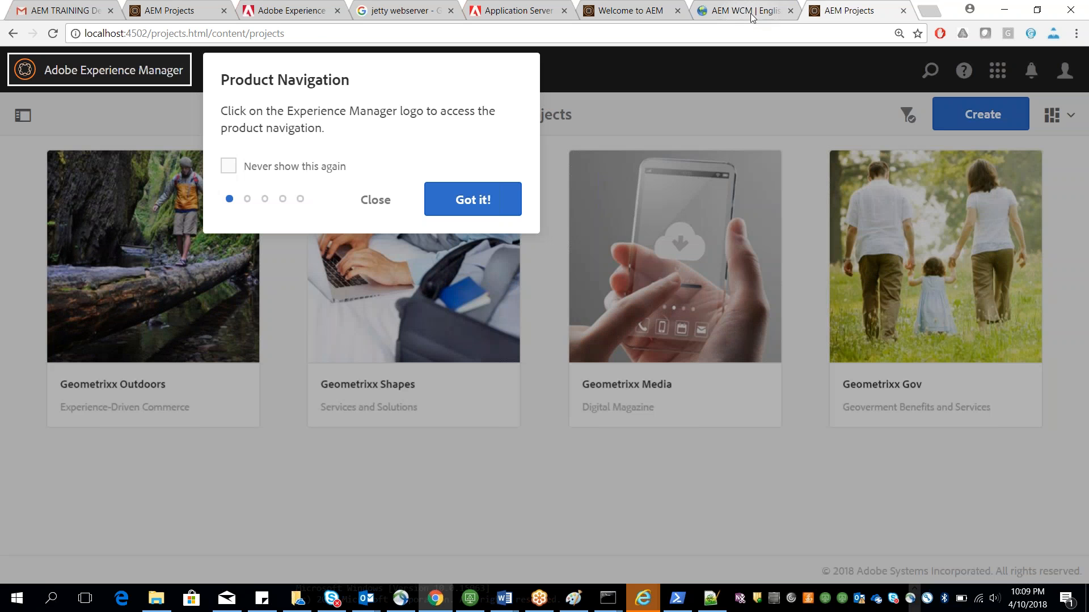
Step: Return to the system console configurations and reopen the WCM Authoring UI Mode Service settings, saving them again
{"action": "left_click_drag", "start_coordinate": [152, 33], "coordinate": [284, 34]}
{"action": "type", "text": "system/console"}
{"action": "key", "text": "BackSpace"}
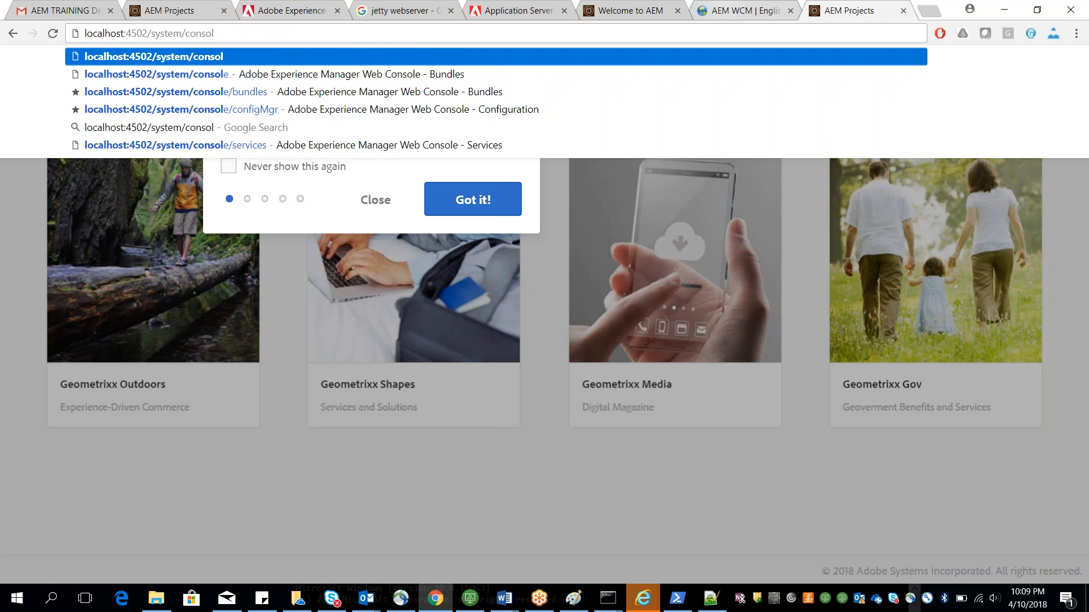
{"action": "type", "text": "e"}
{"action": "key", "text": "Return"}
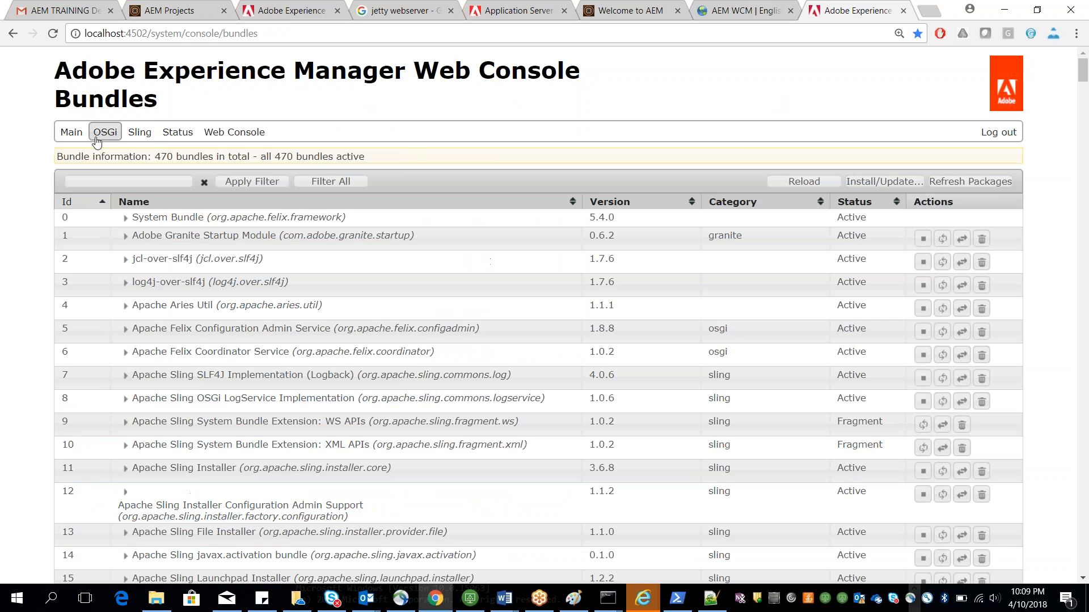
{"action": "mouse_move", "coordinate": [103, 135]}
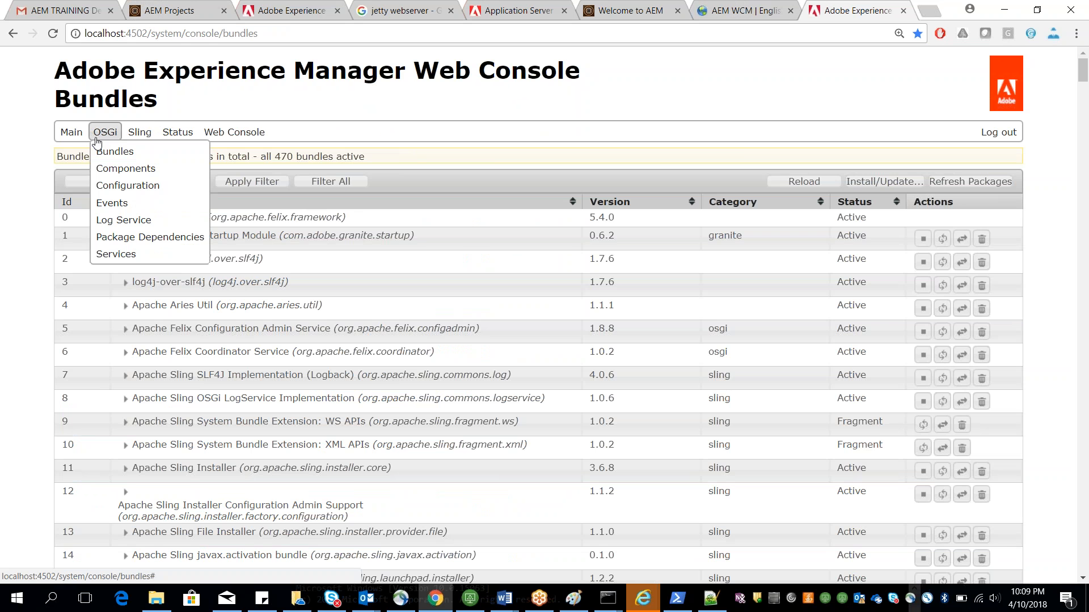
{"action": "left_click", "coordinate": [115, 185]}
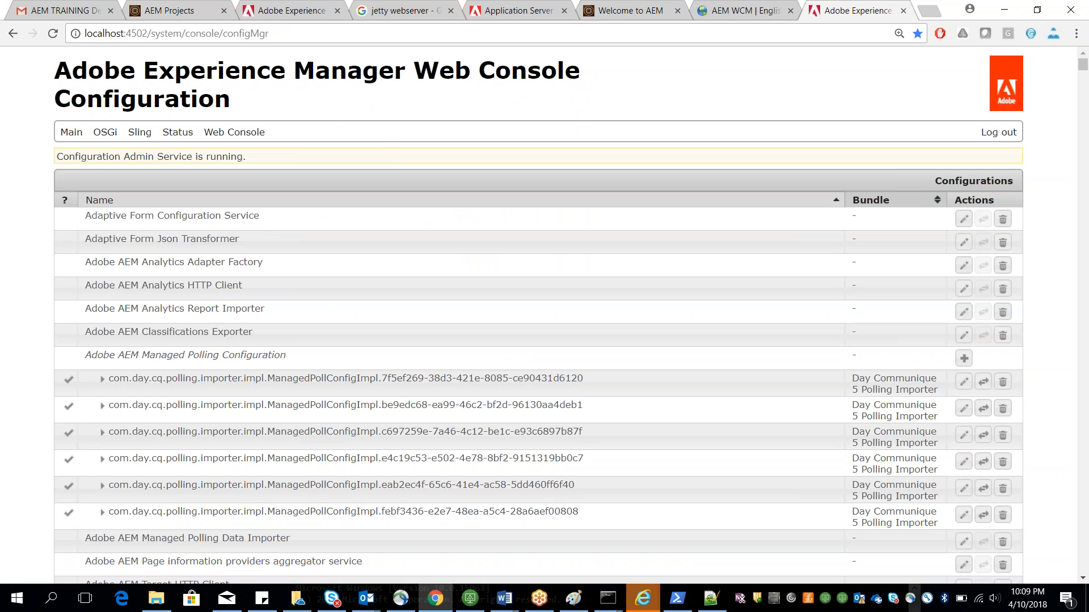
{"action": "key", "text": "ctrl+f"}
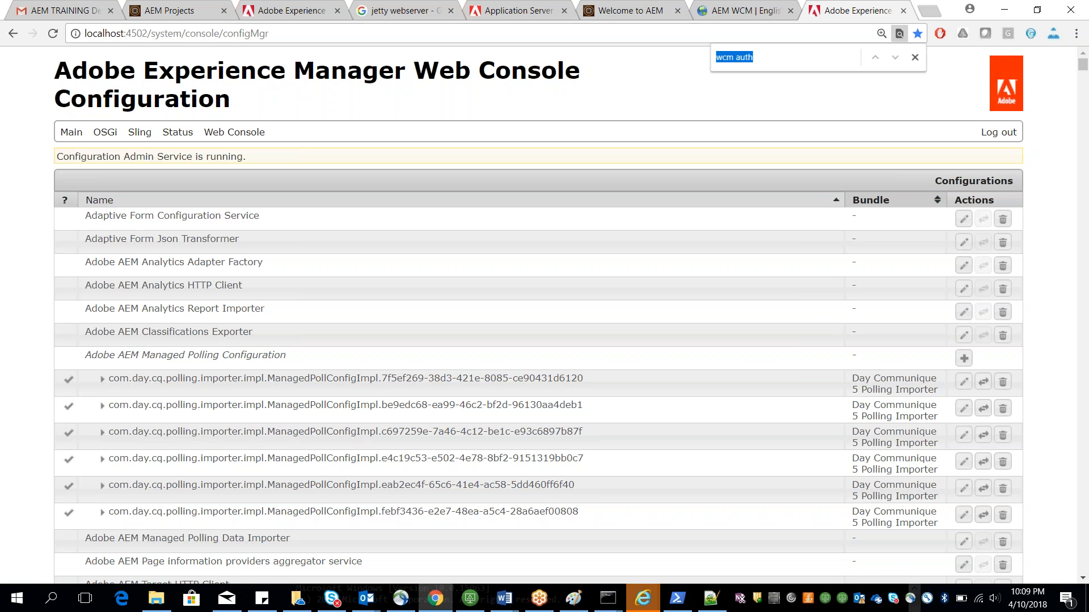
{"action": "type", "text": "wc"}
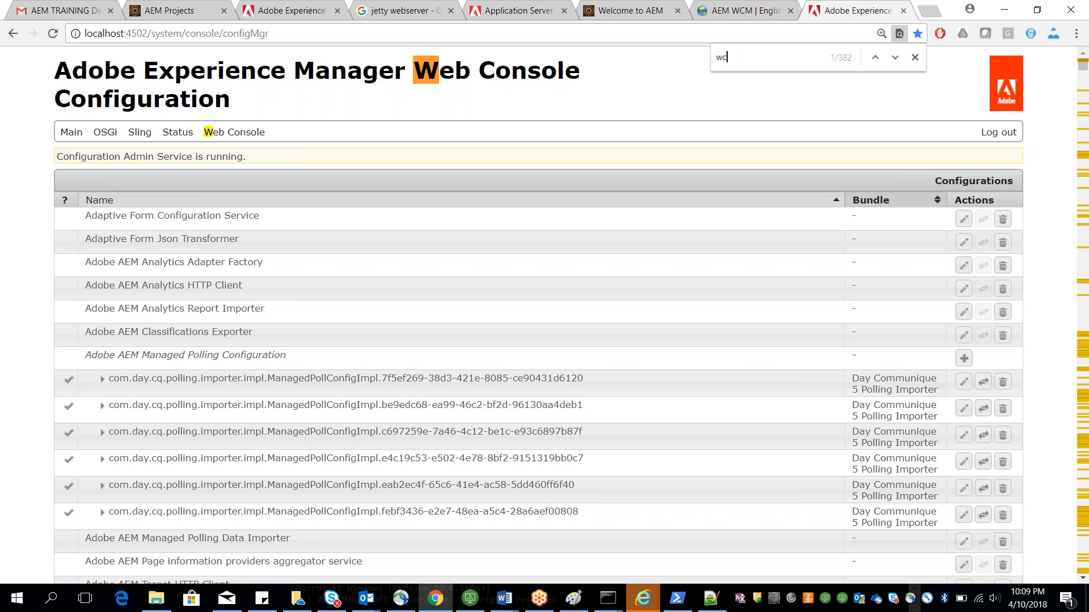
{"action": "type", "text": "m auth"}
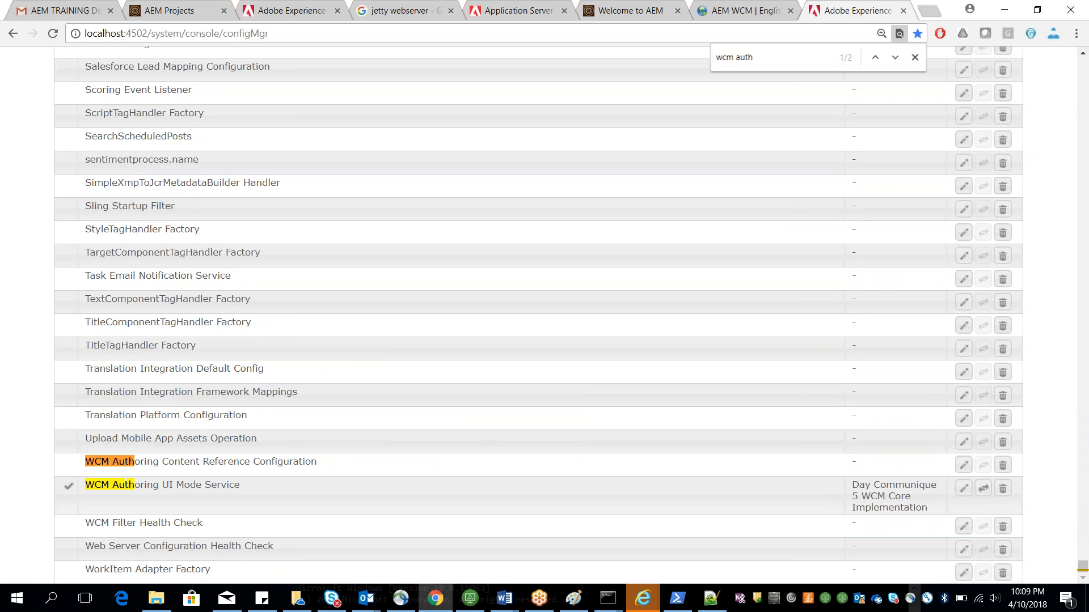
{"action": "left_click", "coordinate": [194, 492]}
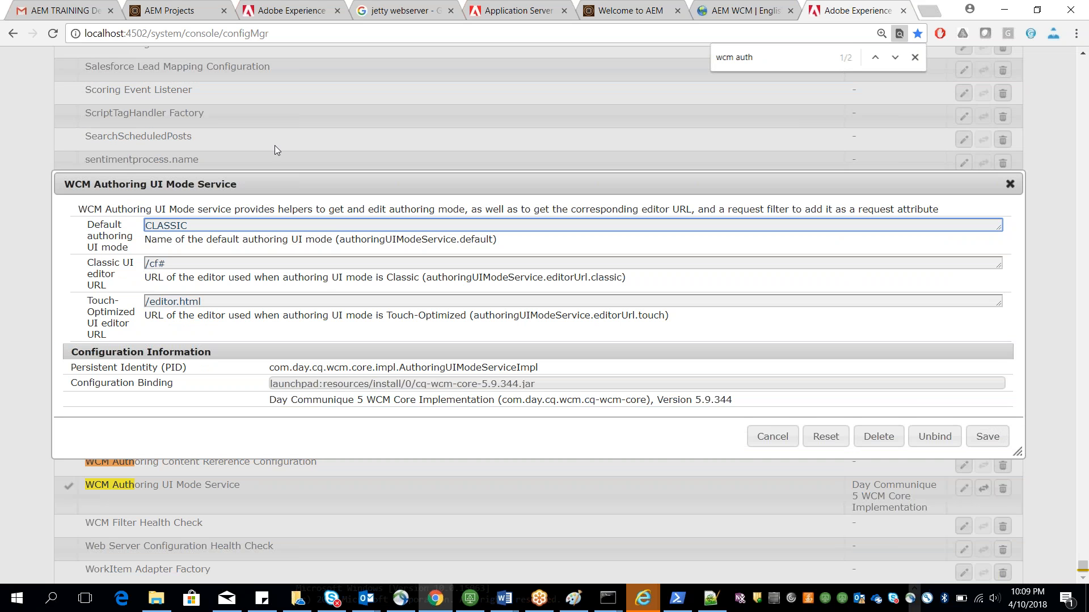
{"action": "left_click_drag", "start_coordinate": [267, 184], "coordinate": [211, 157]}
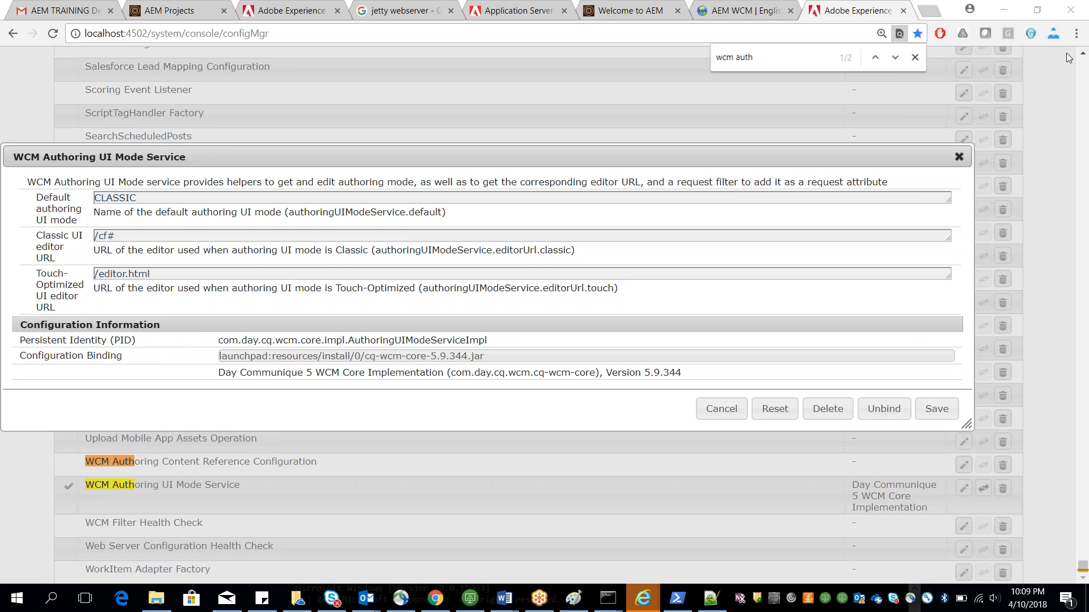
{"action": "left_click", "coordinate": [926, 413]}
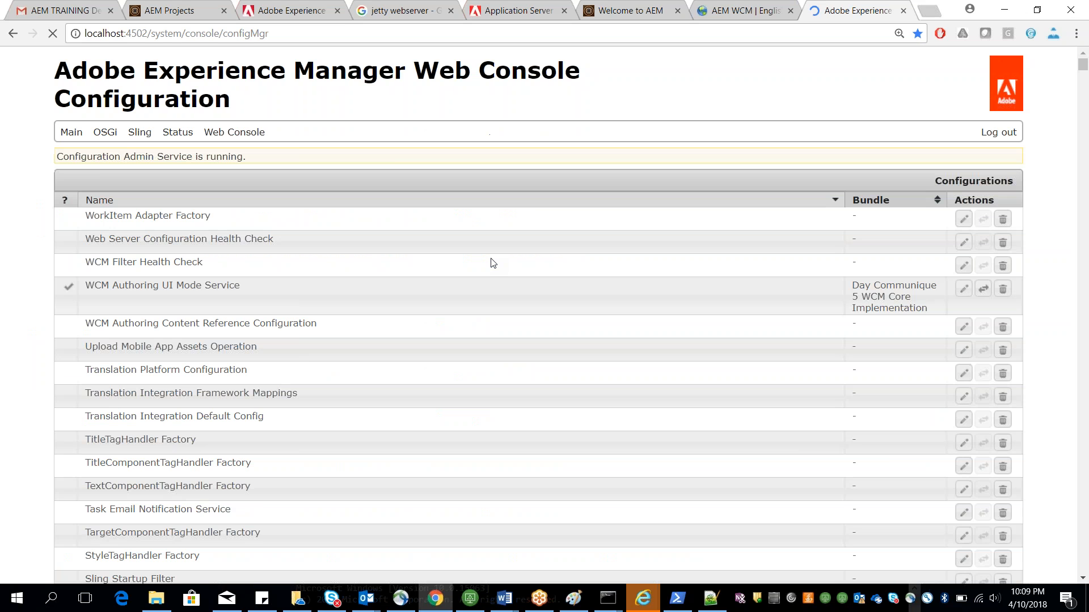
Step: Find the Day CQ Root Mapping configuration, change its target path to /welcome.html and save
{"action": "key", "text": "ctrl+f"}
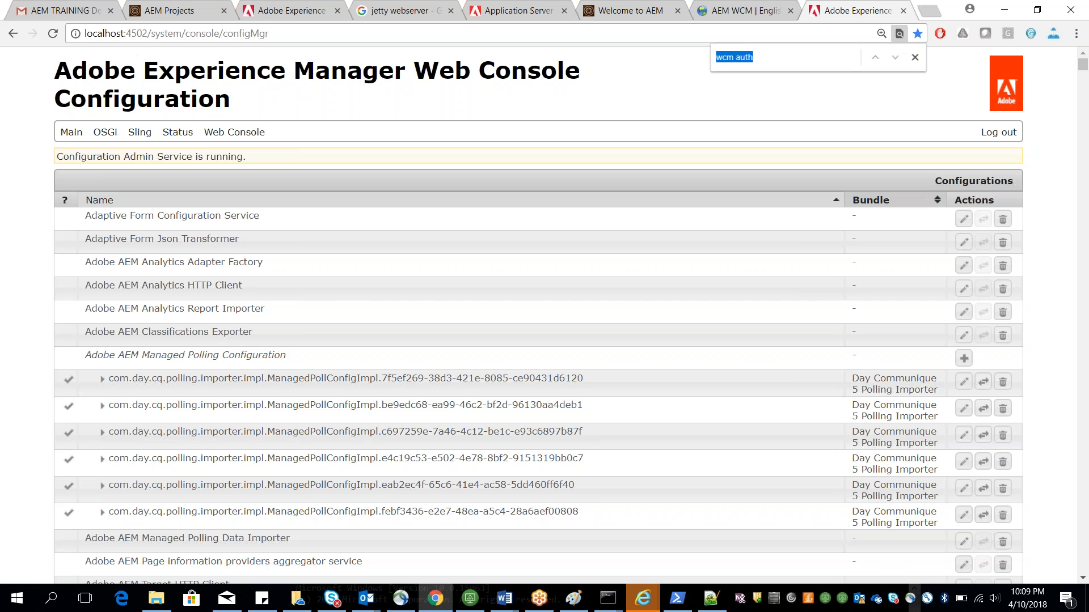
{"action": "type", "text": "root"}
{"action": "left_click", "coordinate": [217, 327]}
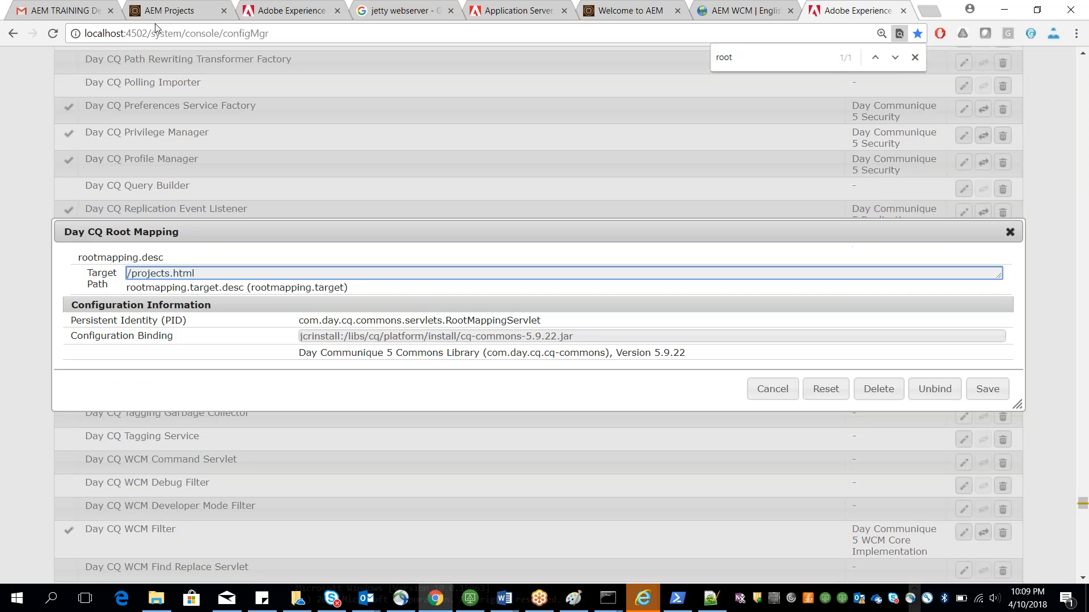
{"action": "left_click_drag", "start_coordinate": [134, 272], "coordinate": [170, 273]}
{"action": "type", "text": "welcome"}
{"action": "left_click", "coordinate": [1058, 149]}
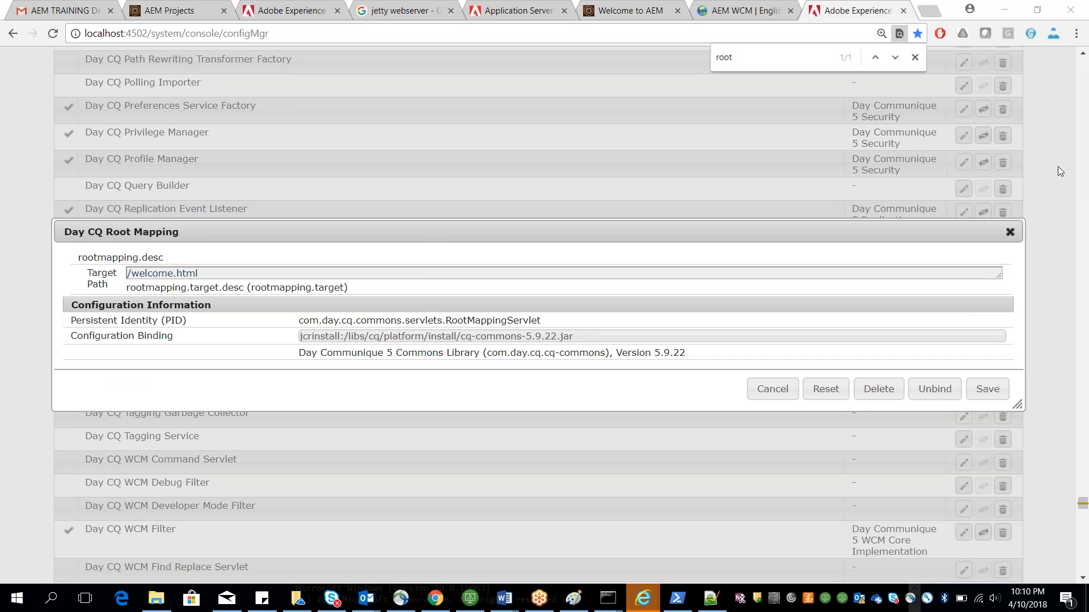
{"action": "left_click", "coordinate": [986, 388]}
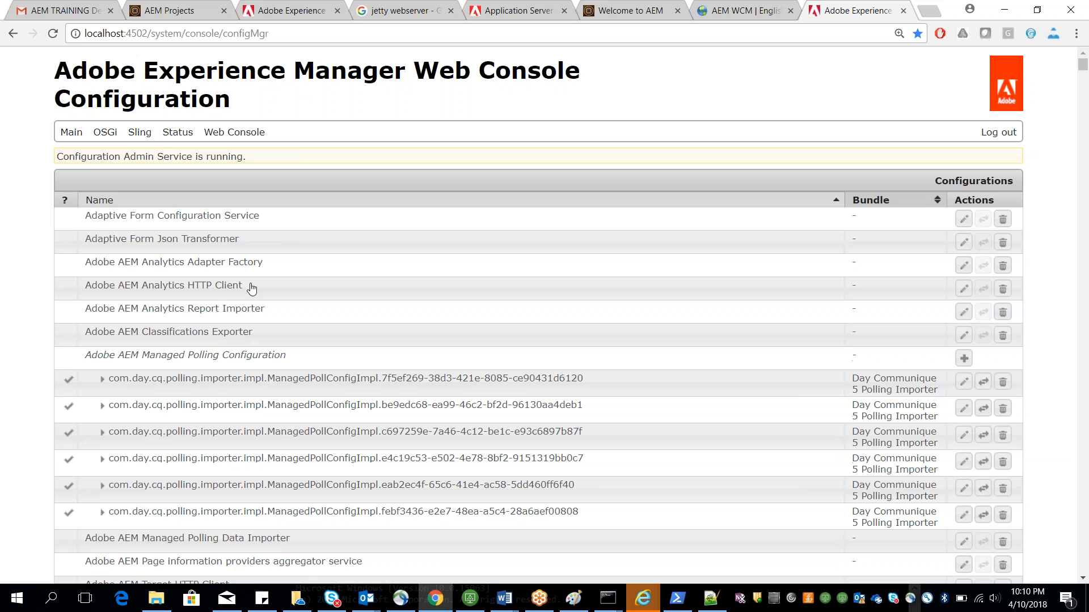
Step: Open localhost:4502/ in a new tab to check which console the root URL now opens
{"action": "mouse_move", "coordinate": [106, 132]}
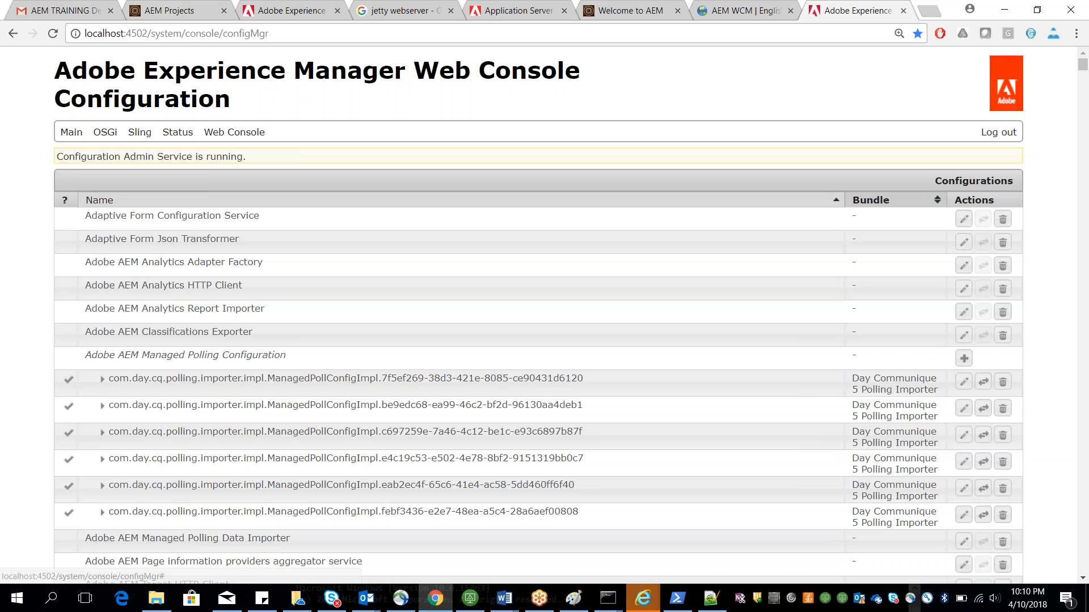
{"action": "left_click_drag", "start_coordinate": [152, 34], "coordinate": [201, 34]}
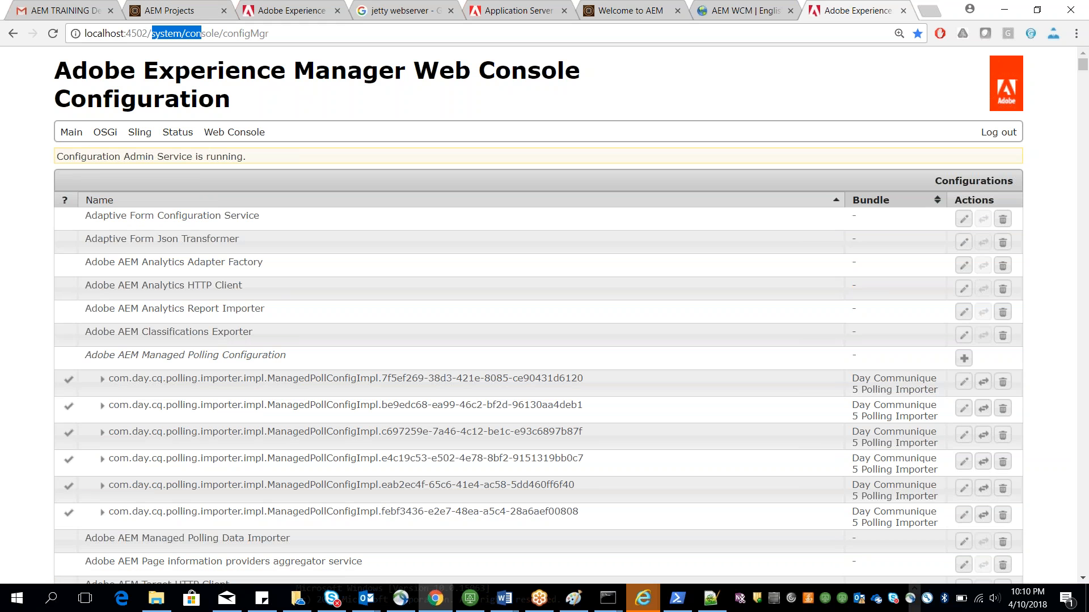
{"action": "left_click", "coordinate": [744, 6]}
{"action": "left_click_drag", "start_coordinate": [148, 34], "coordinate": [305, 34]}
{"action": "key", "text": "BackSpace"}
{"action": "key", "text": "Return"}
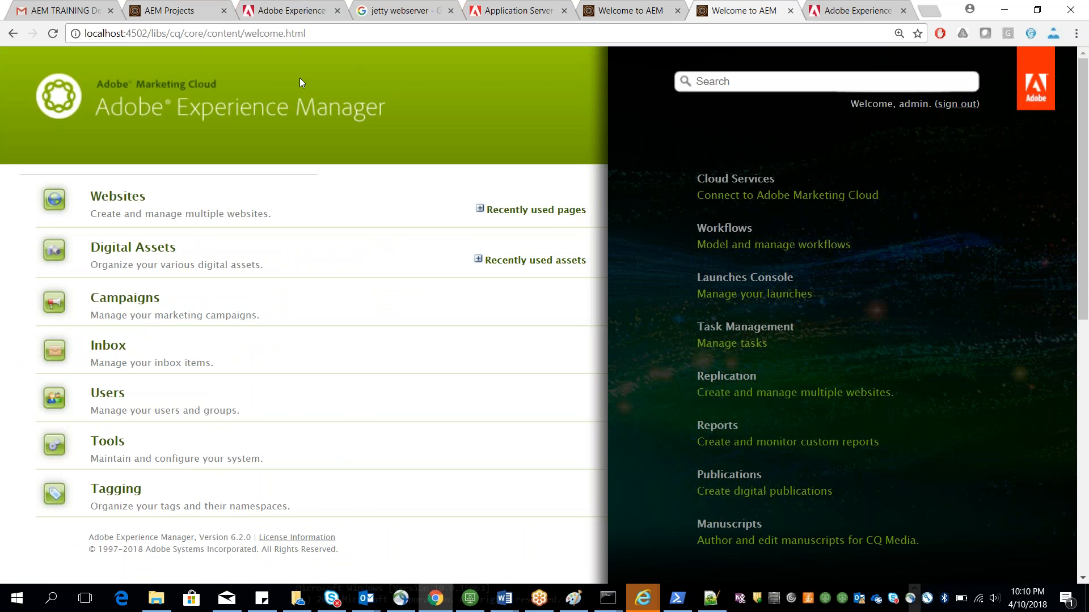
{"action": "left_click_drag", "start_coordinate": [155, 33], "coordinate": [306, 34]}
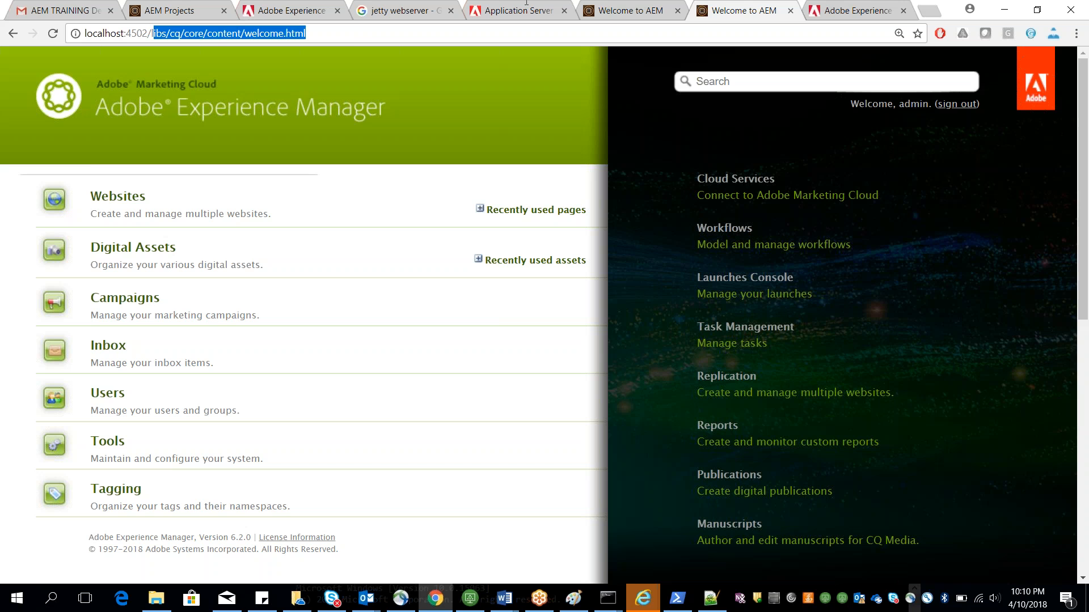
{"action": "key", "text": "BackSpace"}
{"action": "key", "text": "Escape"}
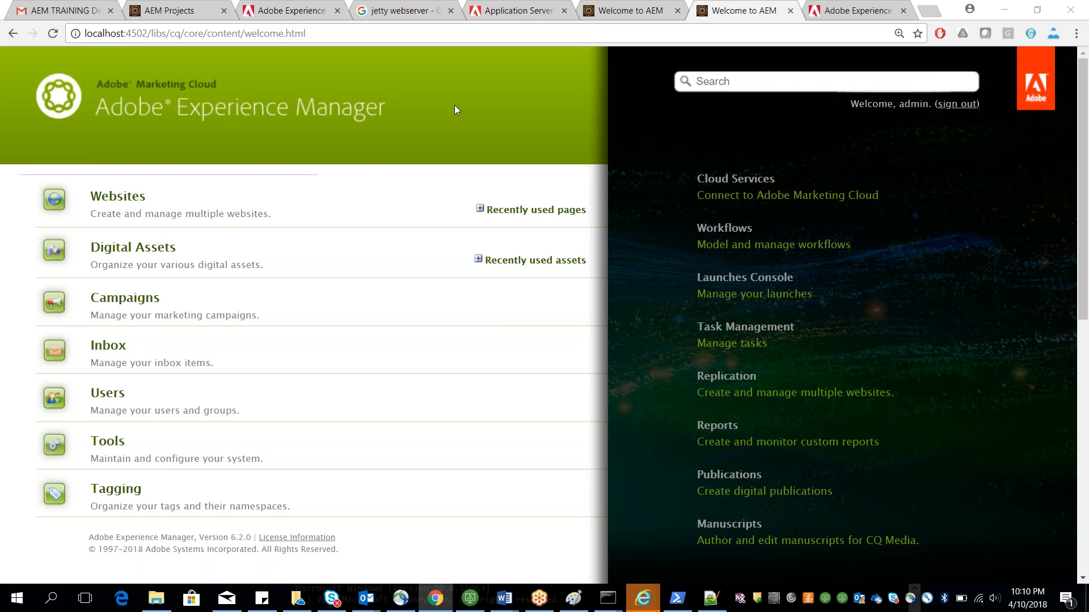
Step: Switch to the Word notes and read the Classic UI and Touch UI sections
{"action": "key", "text": "alt+Tab"}
{"action": "scroll", "coordinate": [538, 335], "scroll_direction": "up", "scroll_amount": 10}
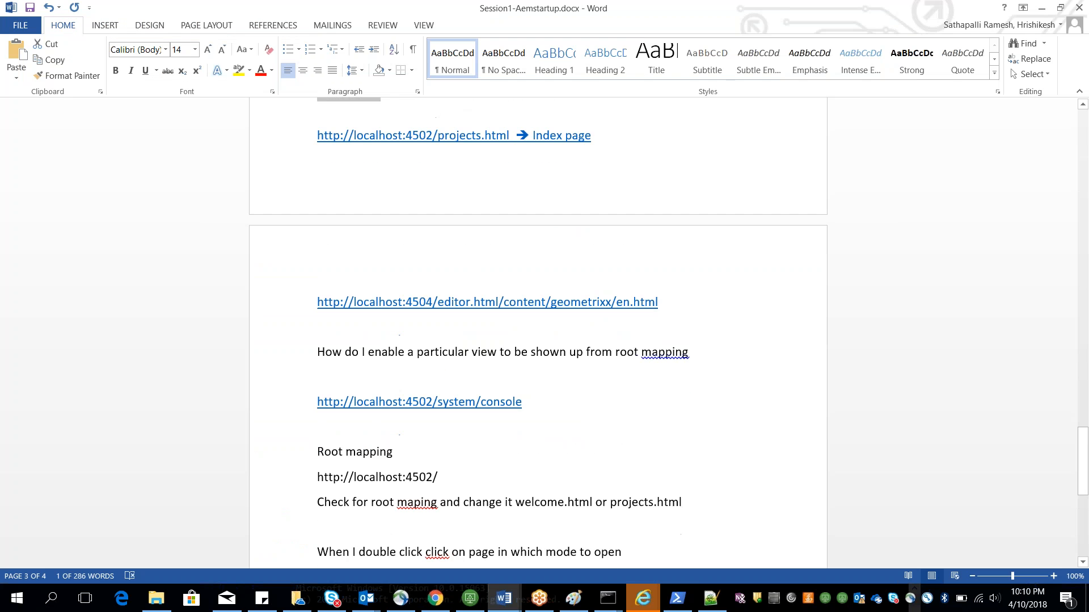
{"action": "scroll", "coordinate": [892, 339], "scroll_direction": "up", "scroll_amount": 10}
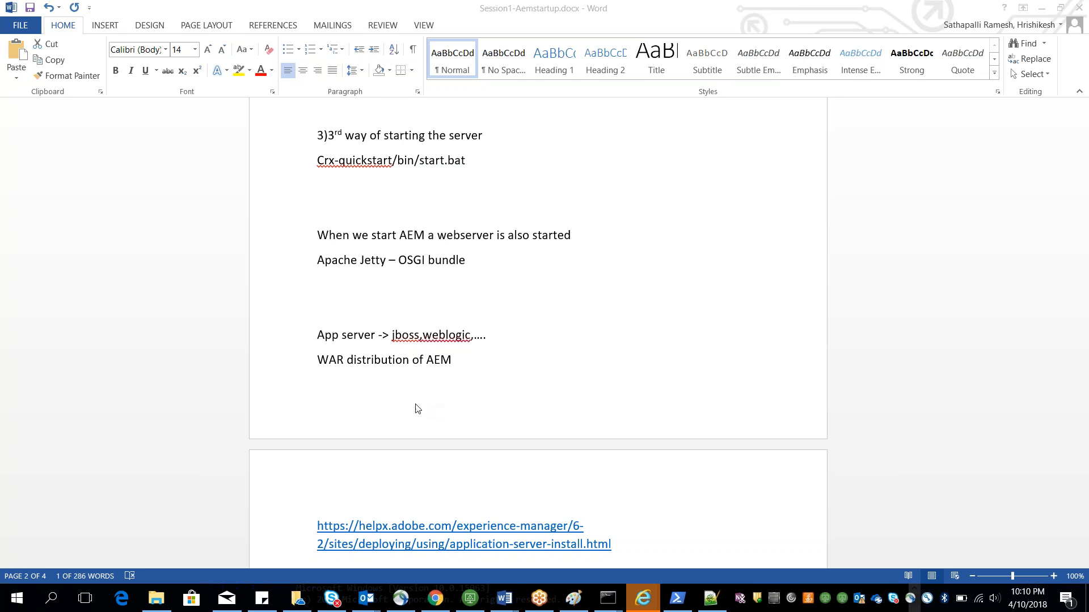
{"action": "scroll", "coordinate": [401, 408], "scroll_direction": "down", "scroll_amount": 2}
{"action": "scroll", "coordinate": [401, 408], "scroll_direction": "down", "scroll_amount": 8}
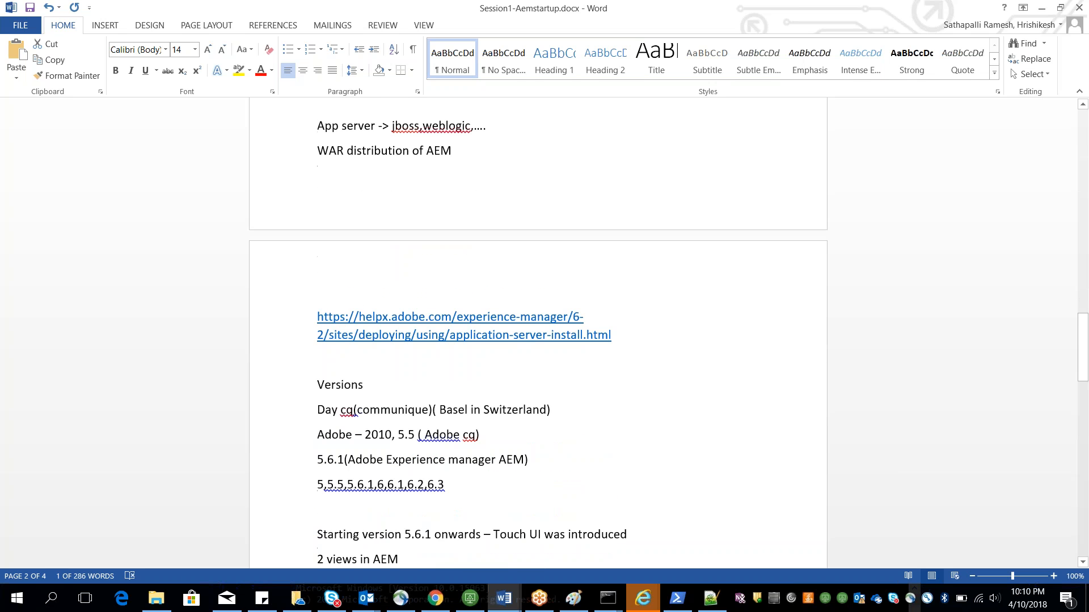
{"action": "scroll", "coordinate": [401, 408], "scroll_direction": "down", "scroll_amount": 2}
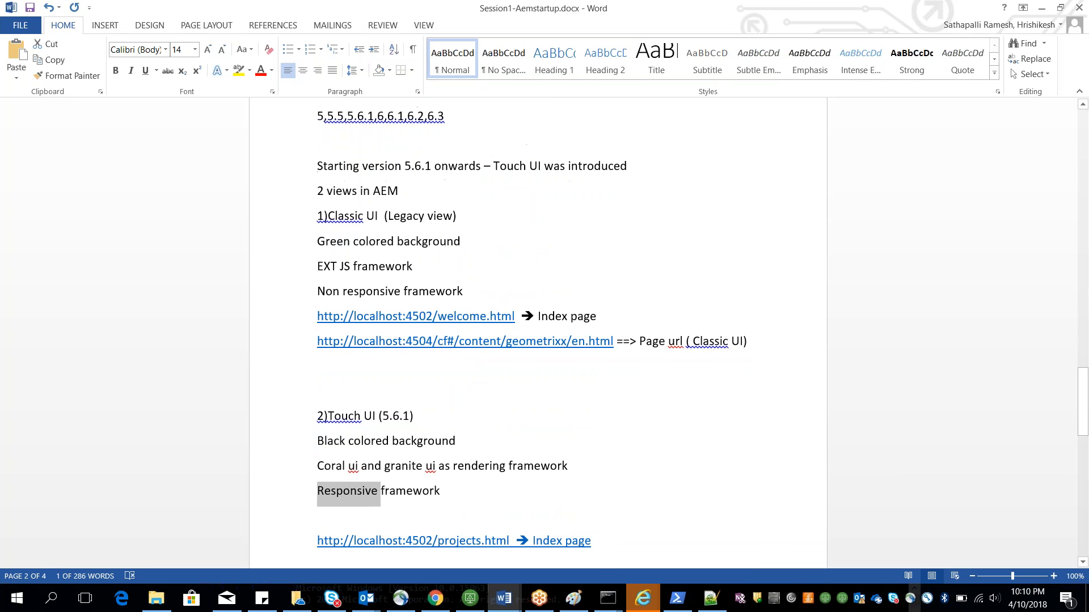
Step: Return to the browser, load localhost:4502/projects.html and close the Product Navigation tip
{"action": "key", "text": "alt+Tab"}
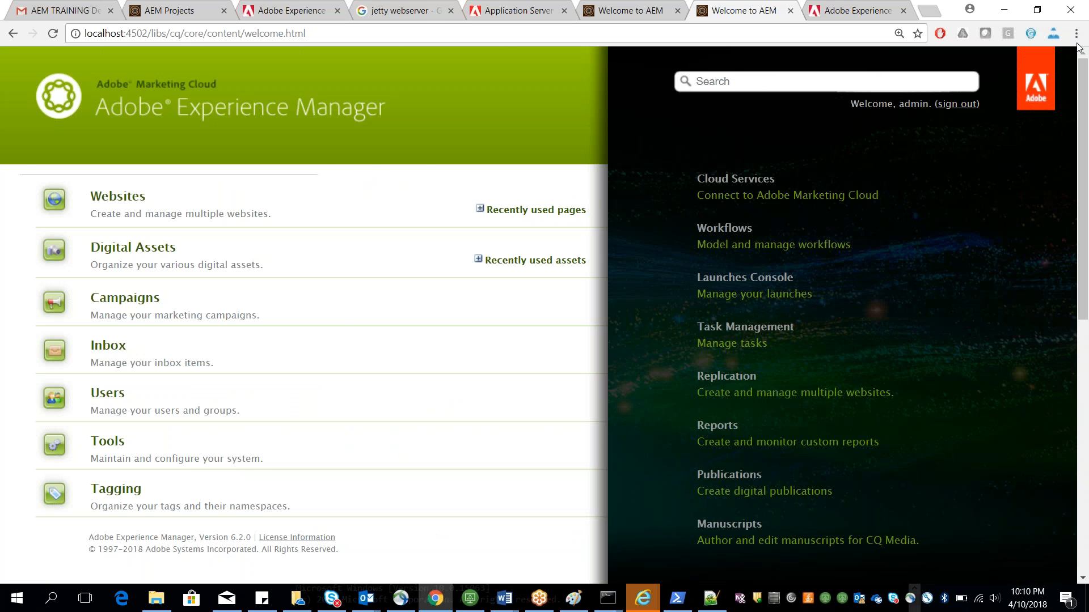
{"action": "left_click", "coordinate": [1039, 11]}
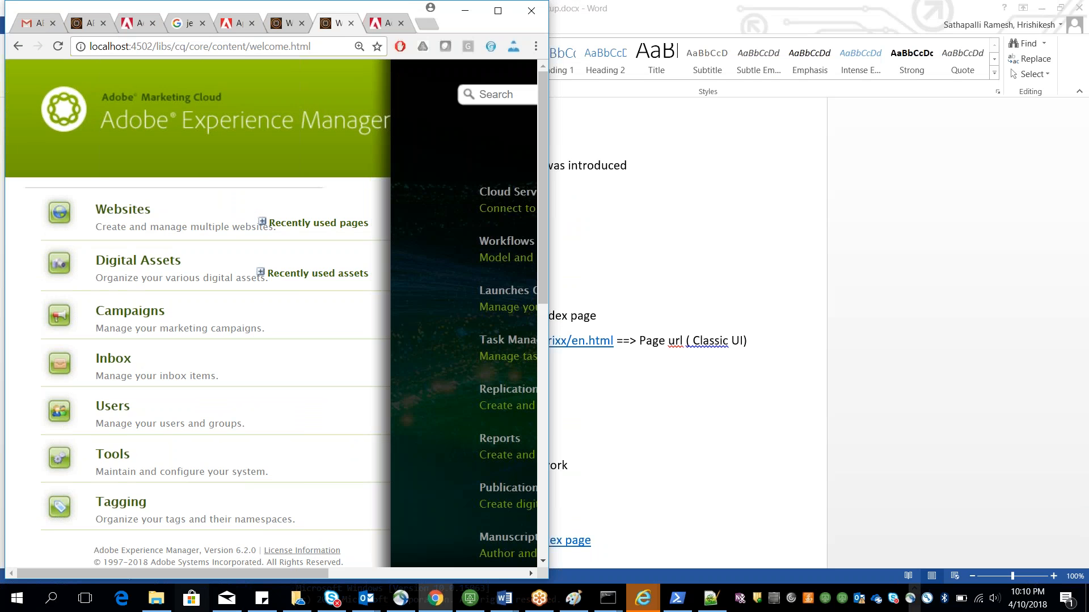
{"action": "left_click_drag", "start_coordinate": [205, 573], "coordinate": [176, 596]}
{"action": "left_click_drag", "start_coordinate": [91, 576], "coordinate": [323, 454]}
{"action": "left_click", "coordinate": [499, 13]}
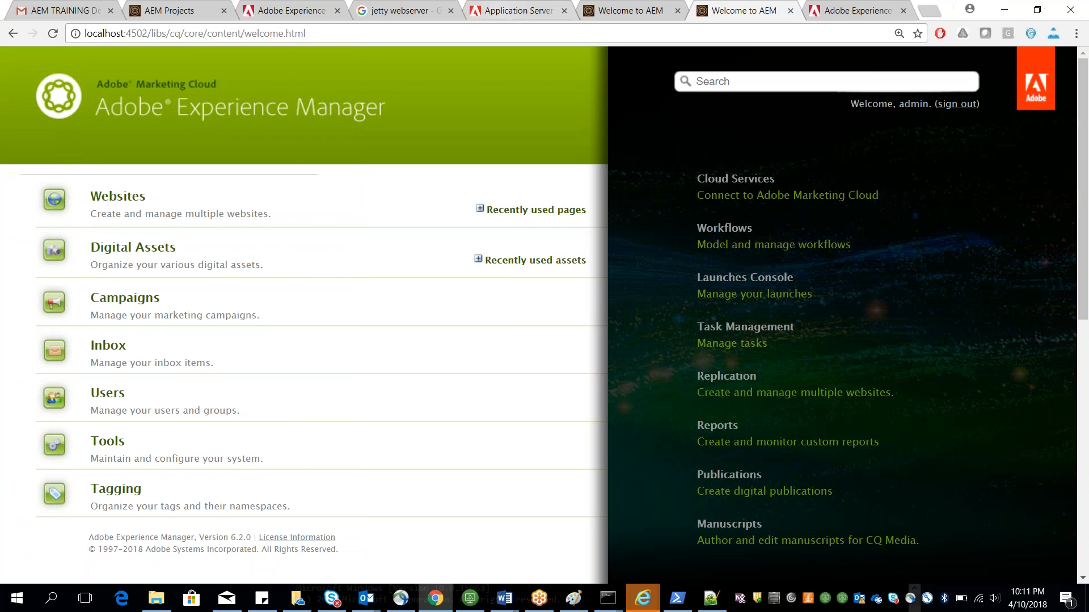
{"action": "left_click_drag", "start_coordinate": [153, 38], "coordinate": [588, 41]}
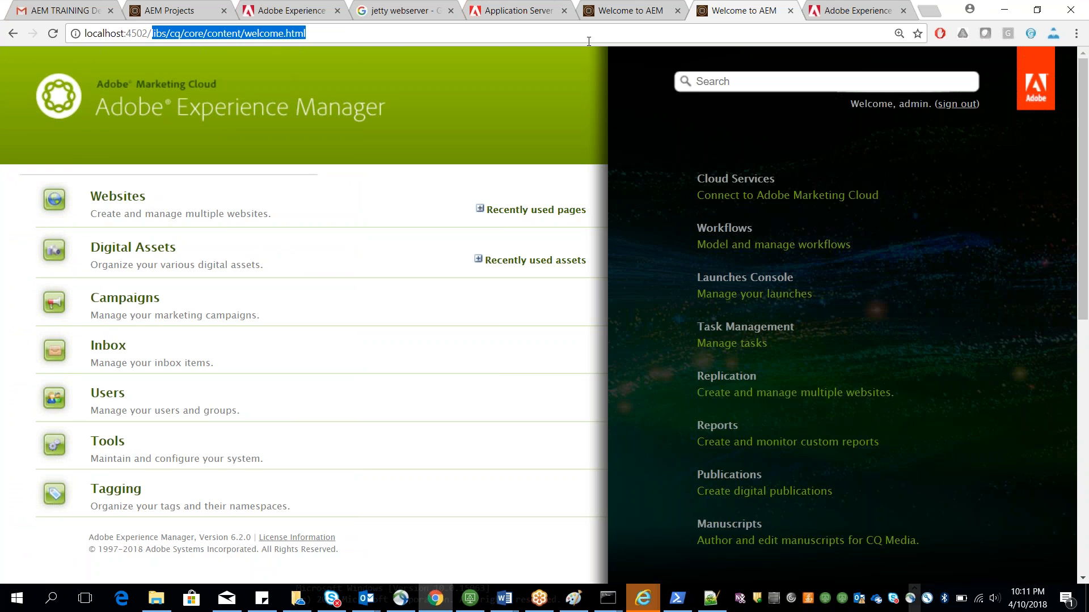
{"action": "type", "text": "projects.html"}
{"action": "key", "text": "Return"}
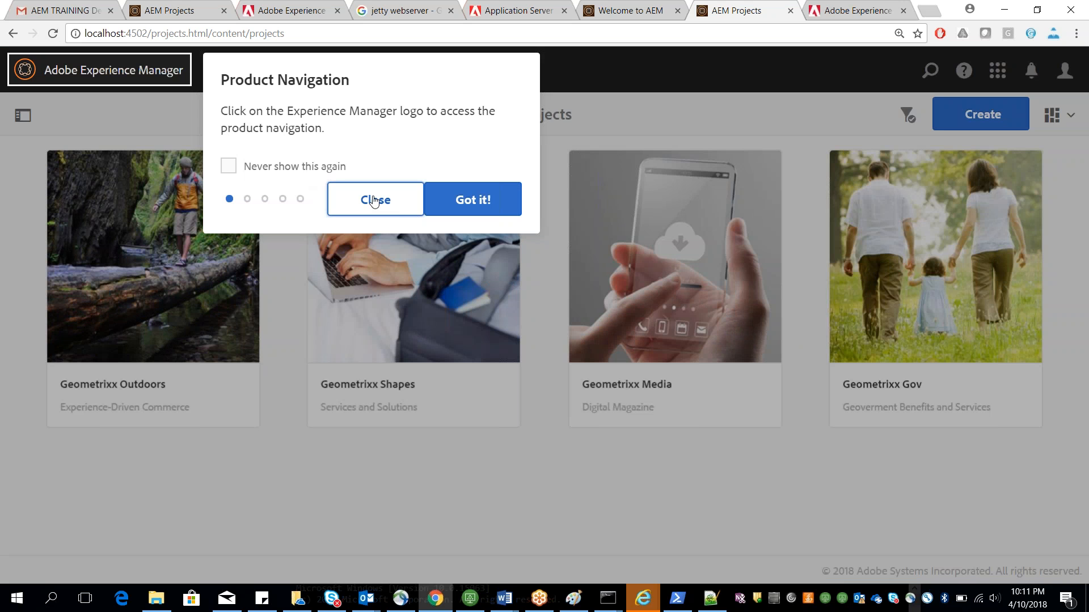
{"action": "left_click", "coordinate": [374, 200]}
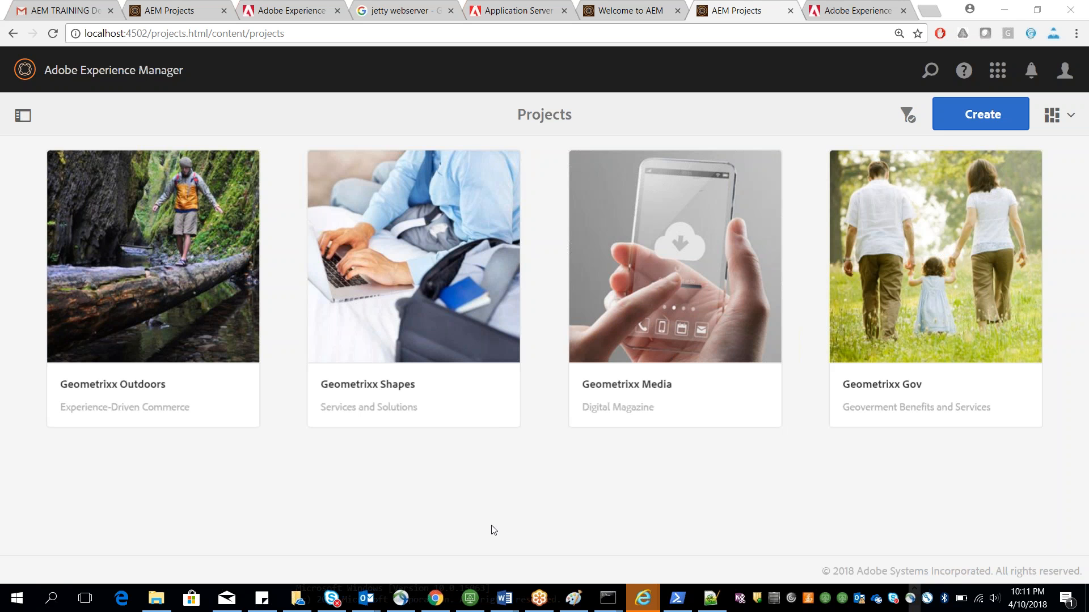
Step: Switch to the Word notes and review the root mapping and authoring mode service notes
{"action": "mouse_move", "coordinate": [512, 608]}
{"action": "left_click", "coordinate": [546, 555]}
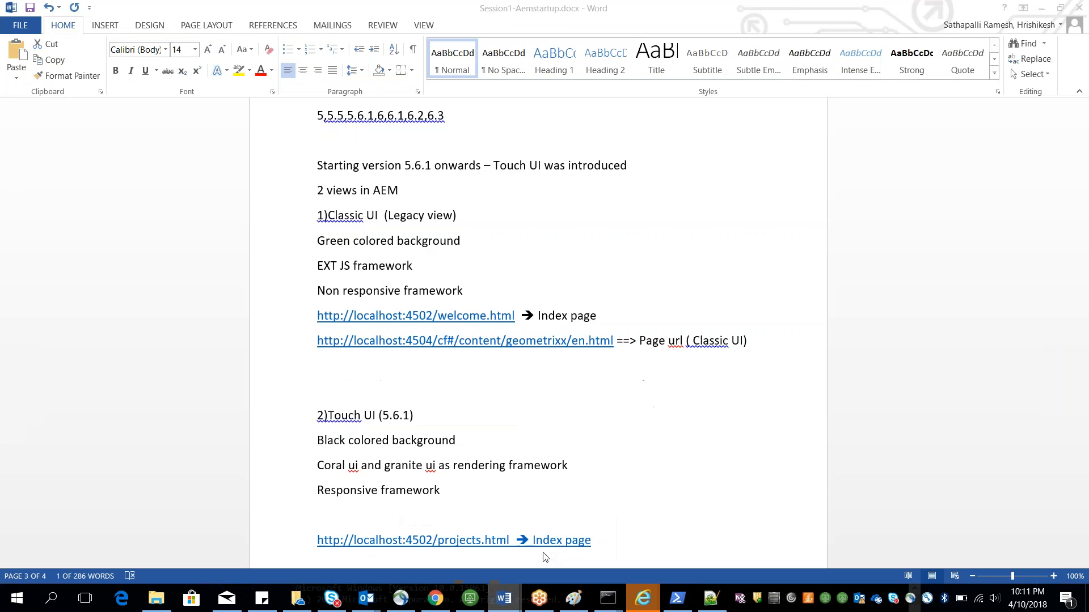
{"action": "scroll", "coordinate": [473, 388], "scroll_direction": "down", "scroll_amount": 9}
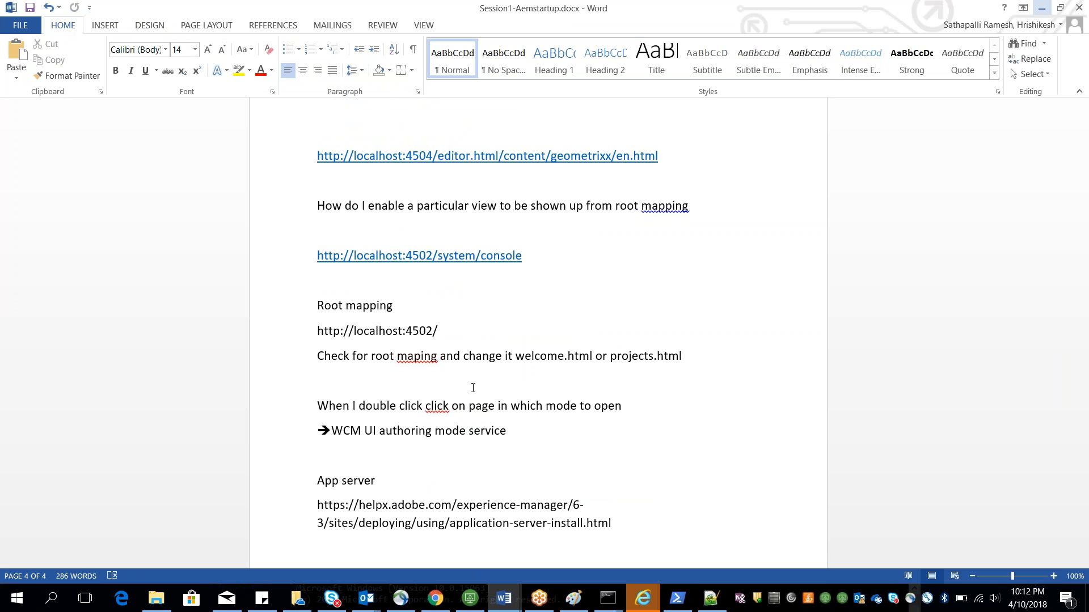
{"action": "scroll", "coordinate": [472, 388], "scroll_direction": "down", "scroll_amount": 8}
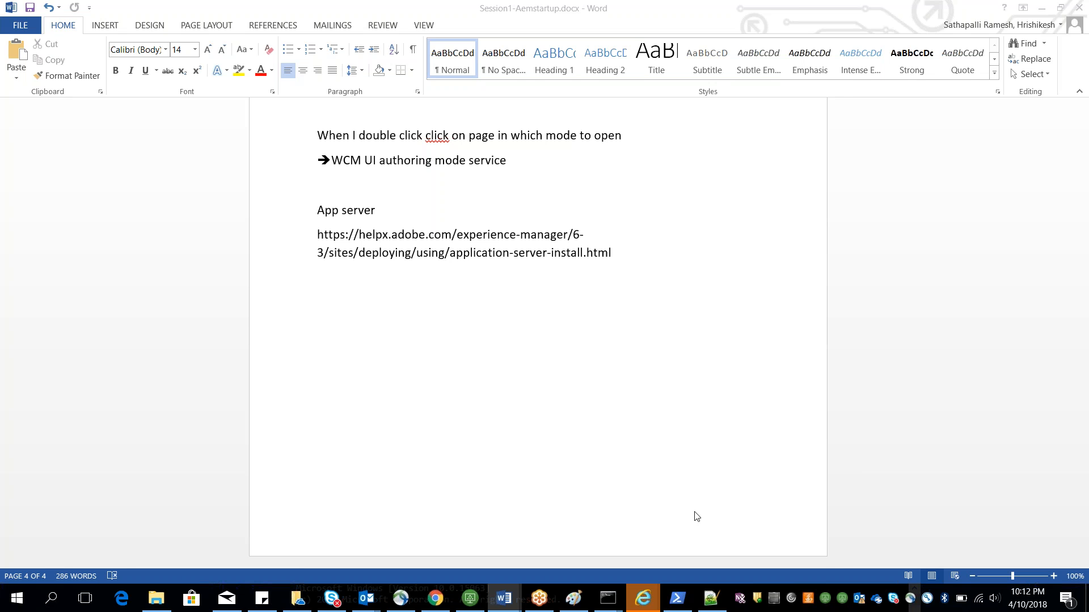
{"action": "scroll", "coordinate": [697, 513], "scroll_direction": "up", "scroll_amount": 10}
{"action": "scroll", "coordinate": [537, 335], "scroll_direction": "down", "scroll_amount": 7}
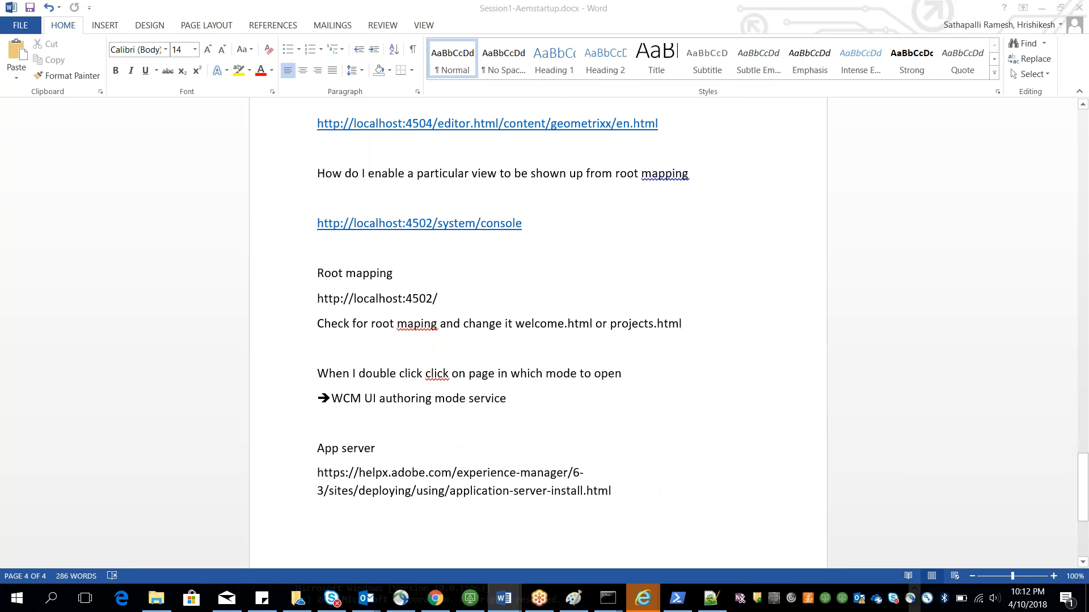
{"action": "scroll", "coordinate": [543, 317], "scroll_direction": "up", "scroll_amount": 1}
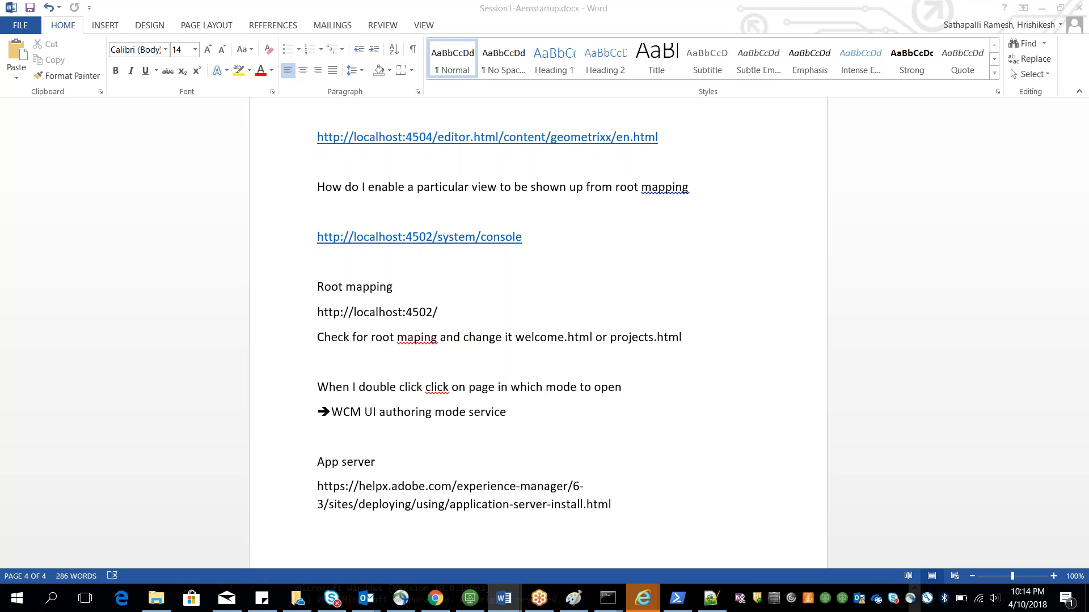
{"action": "left_click", "coordinate": [1028, 597]}
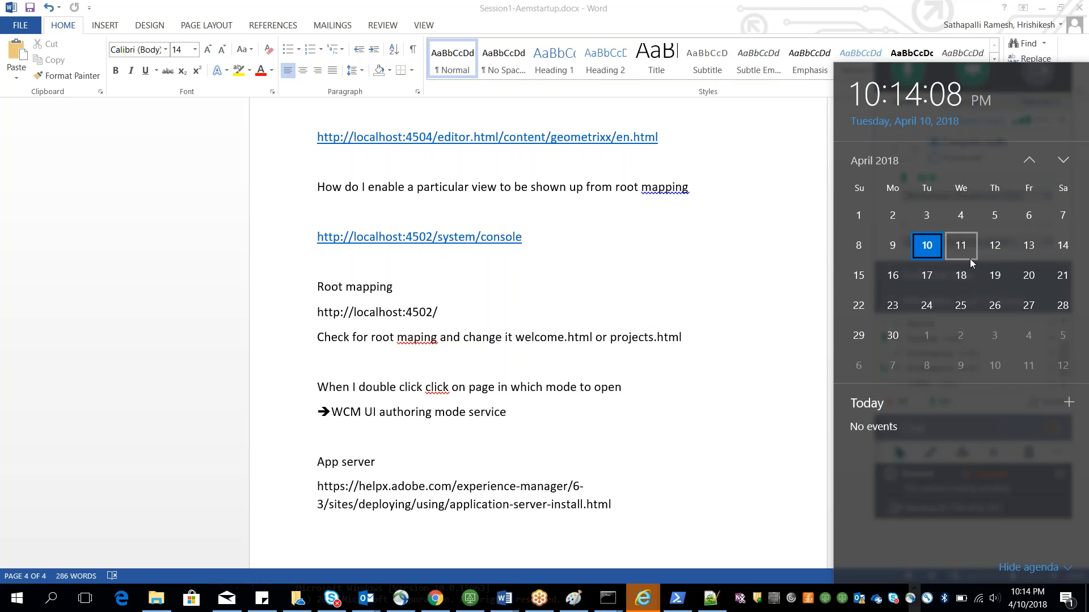
{"action": "left_click", "coordinate": [638, 426]}
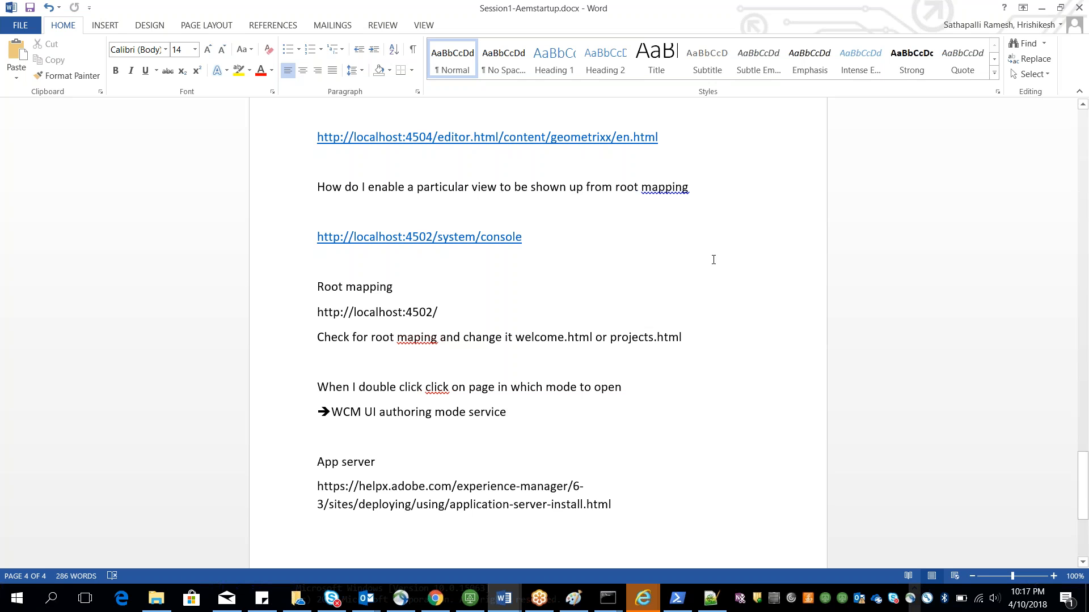
{"action": "left_click", "coordinate": [1062, 8]}
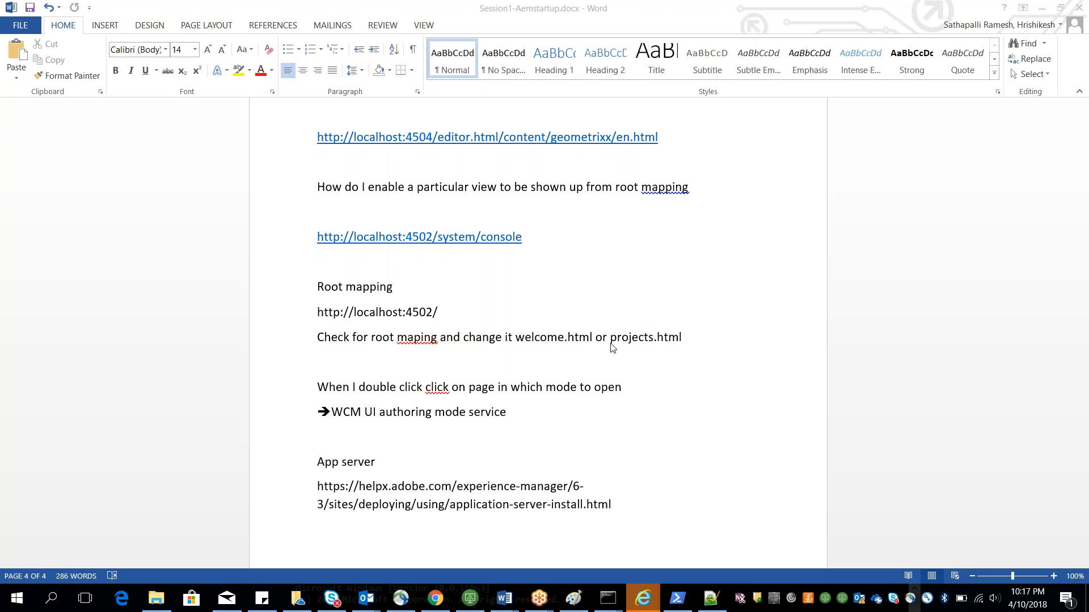